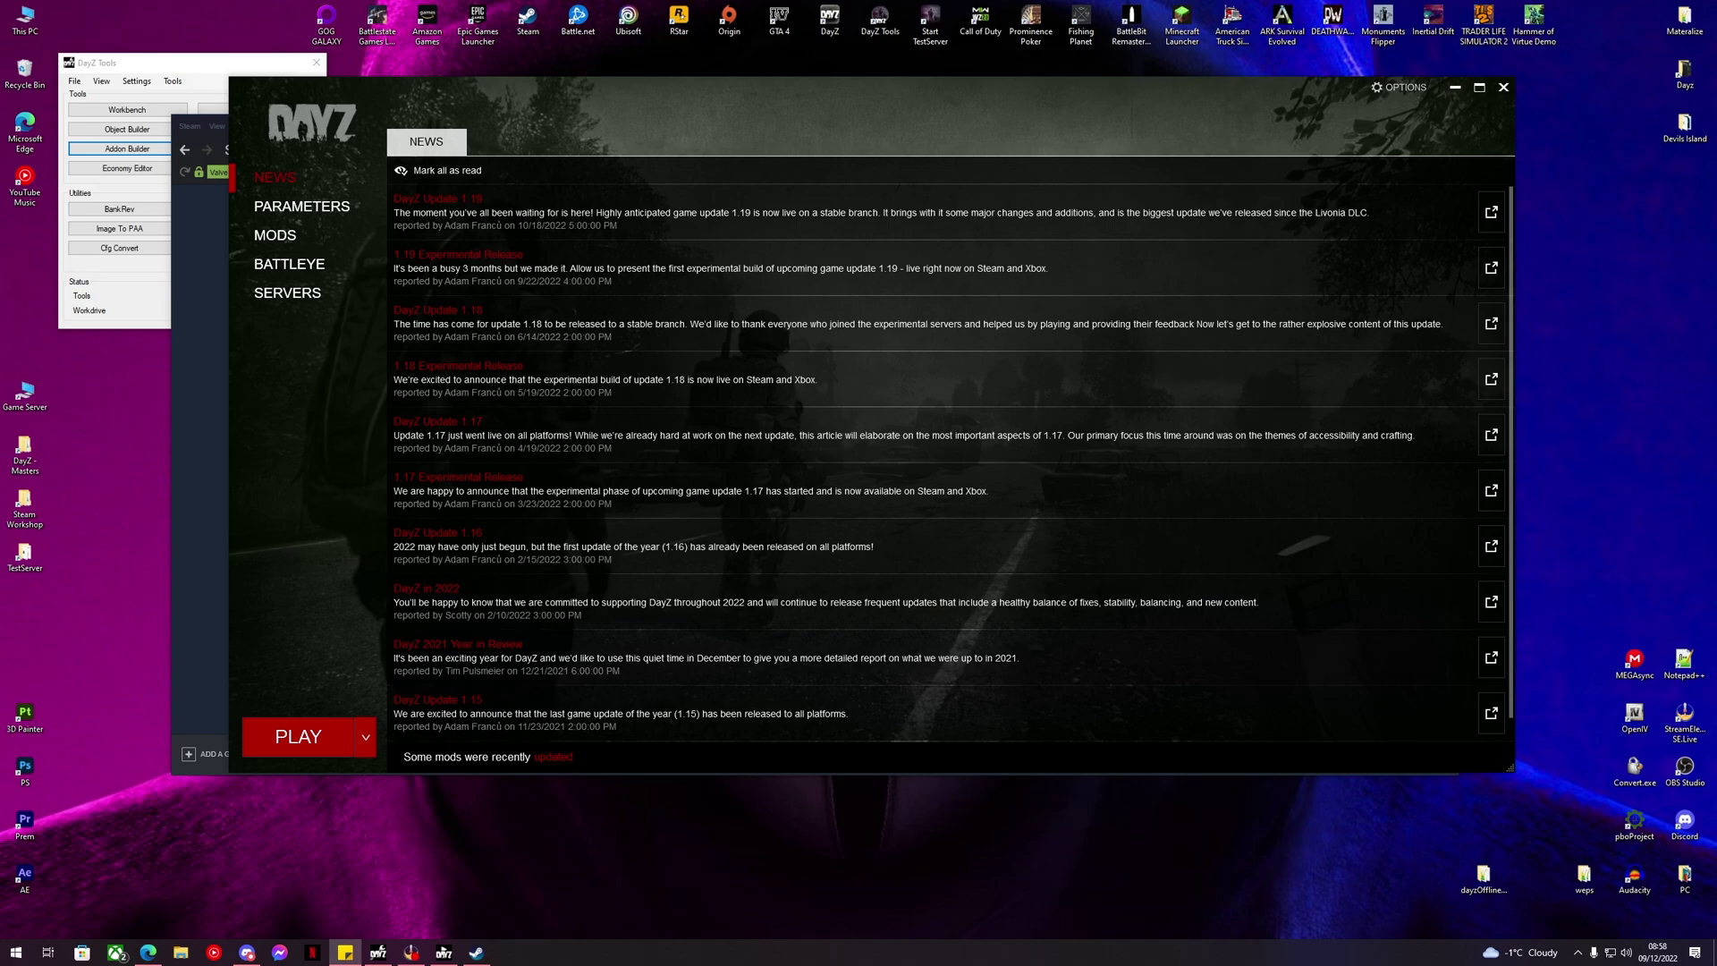
Switch to Steam and open the DayZ-Editor Workshop page to examine its subscription status and required items.
left_click(199, 565)
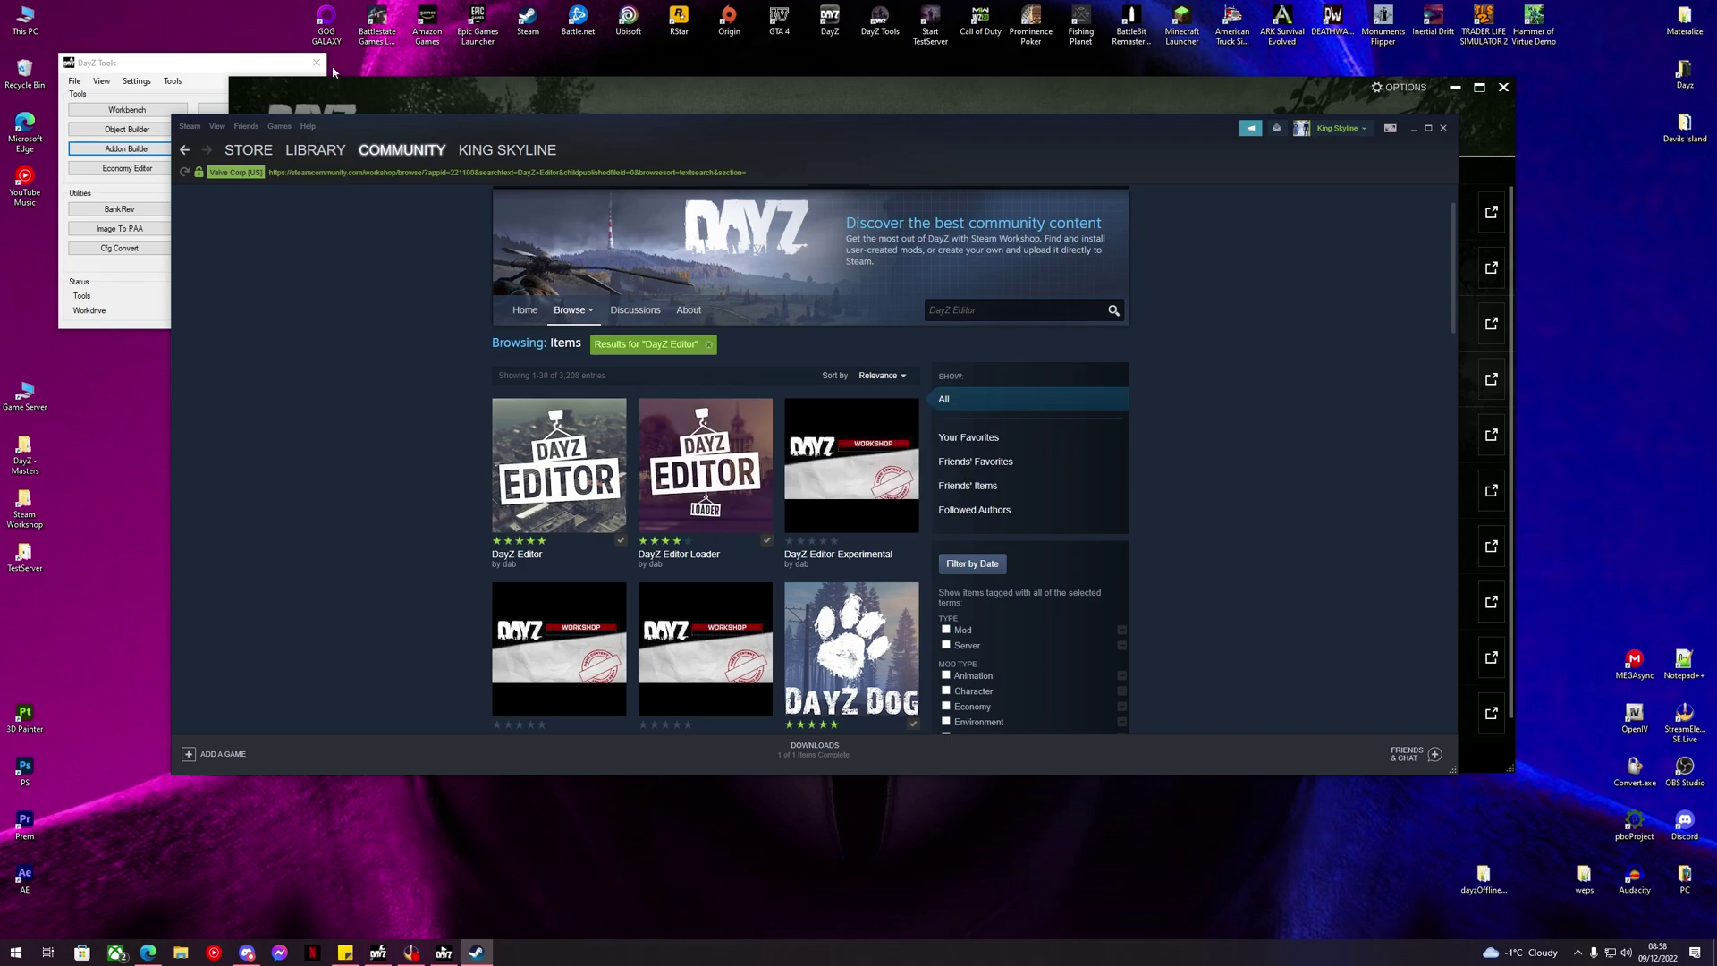
mouse_move(716, 488)
mouse_move(597, 467)
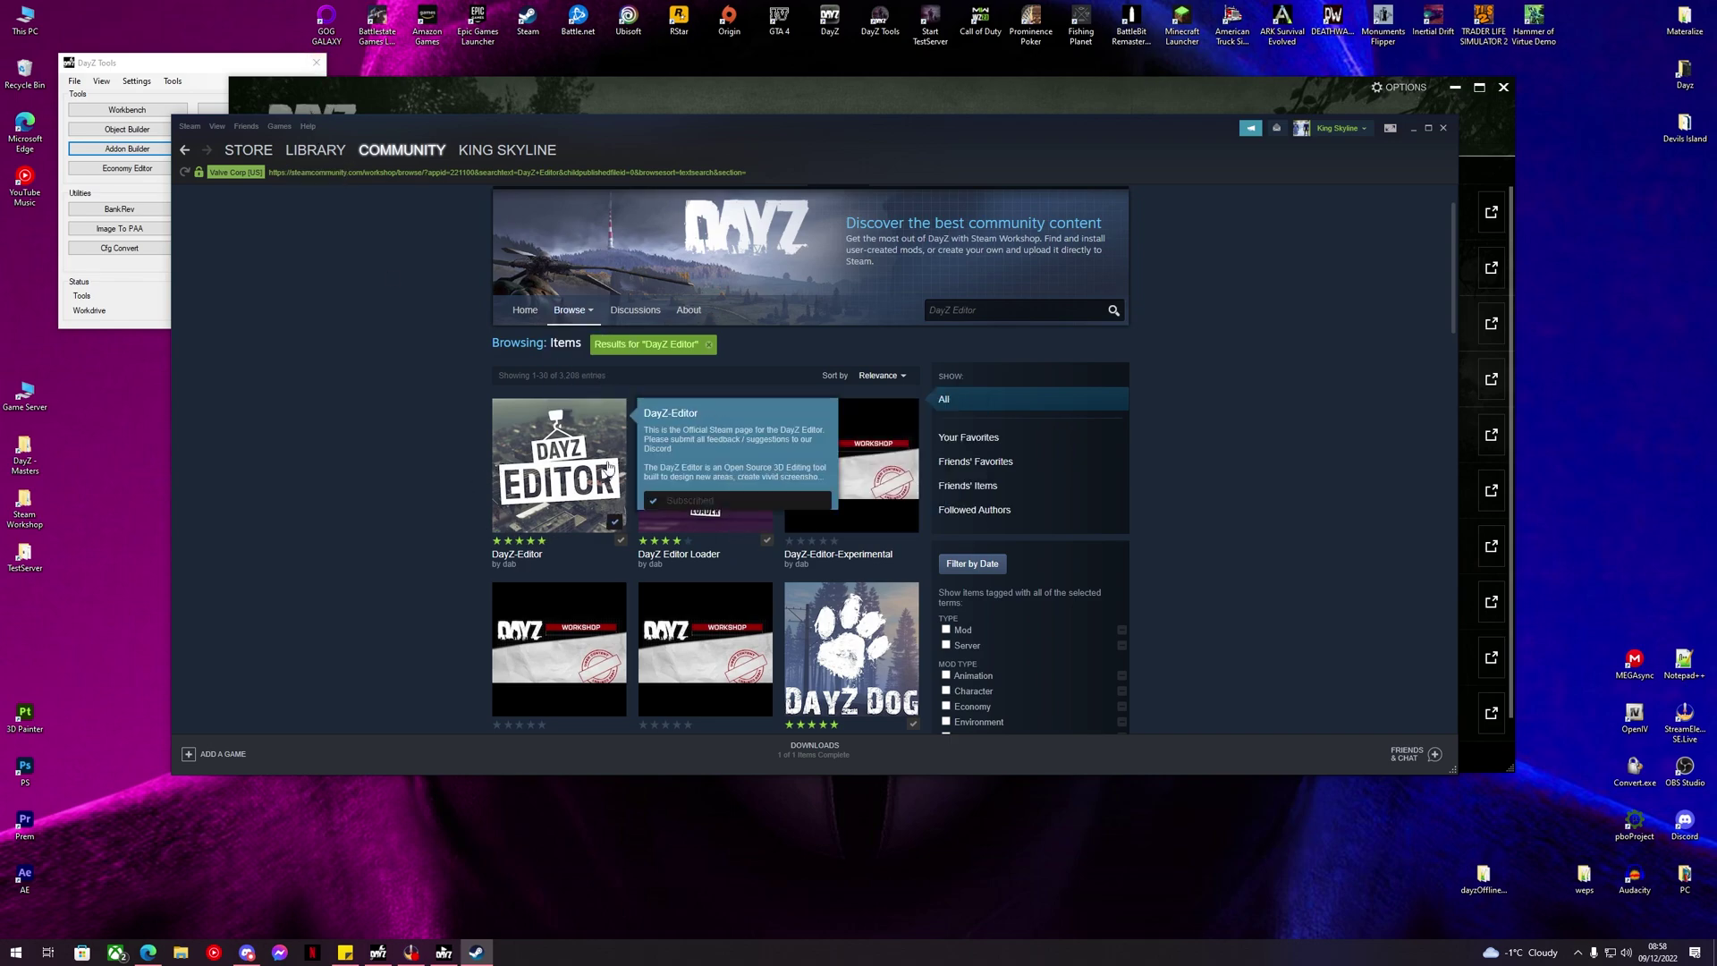
left_click(549, 531)
scroll(1100, 529, "down", 5)
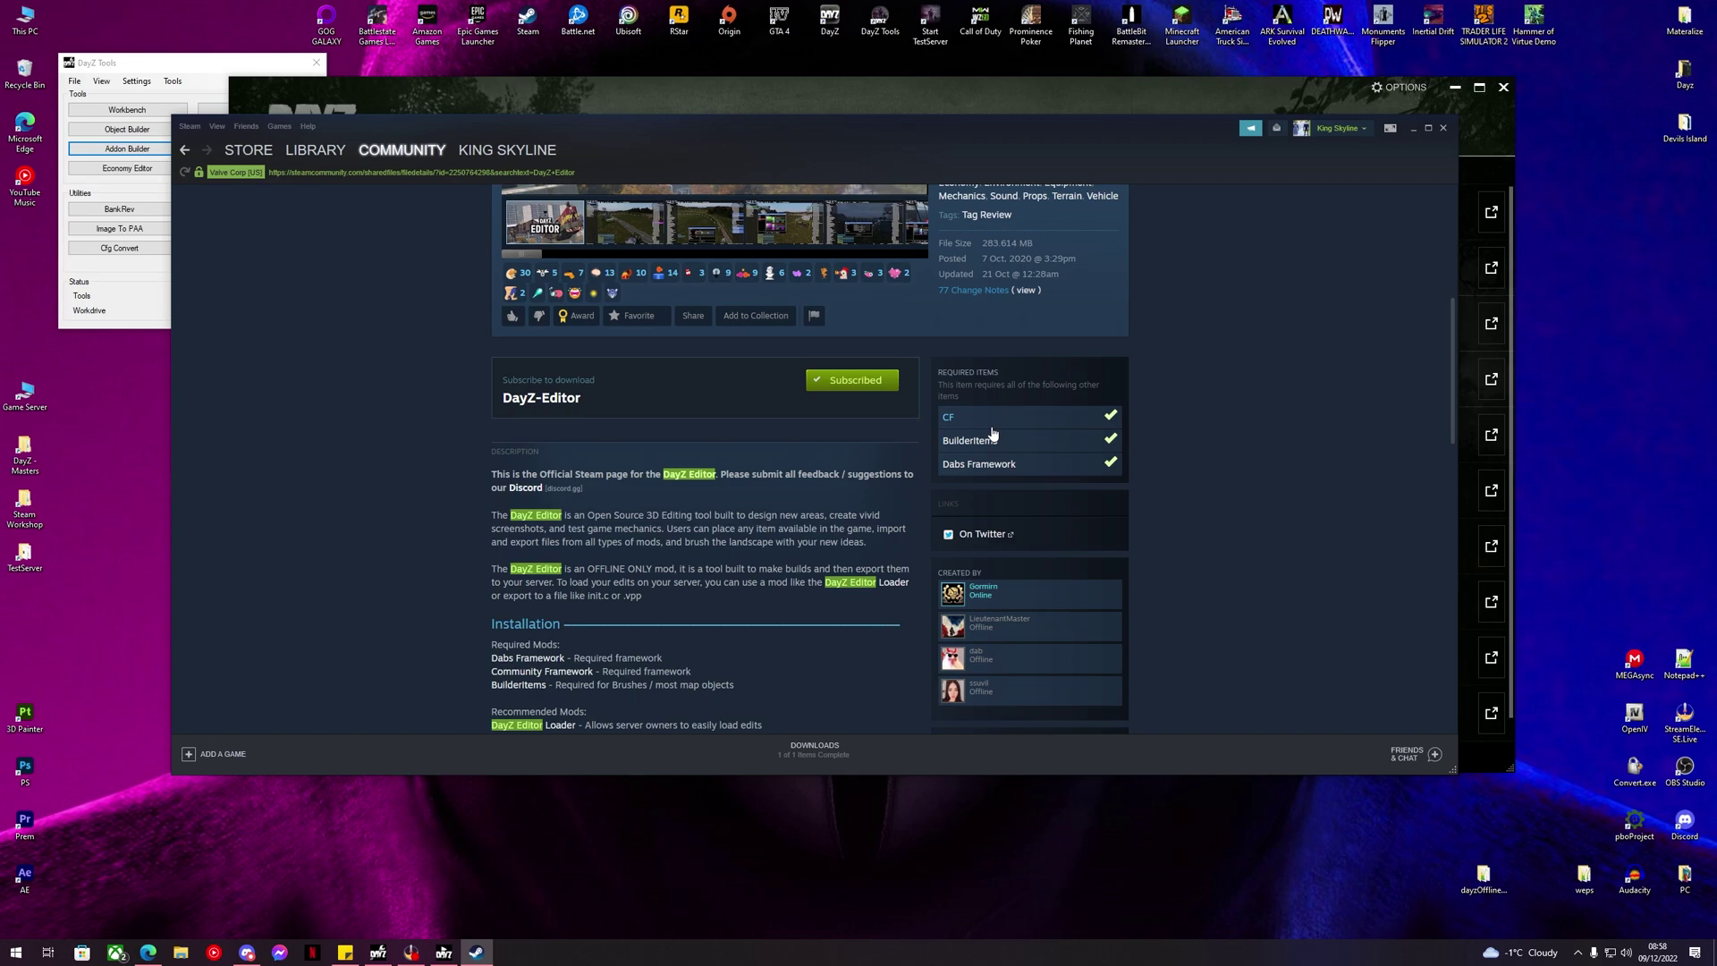
scroll(1269, 304, "up", 4)
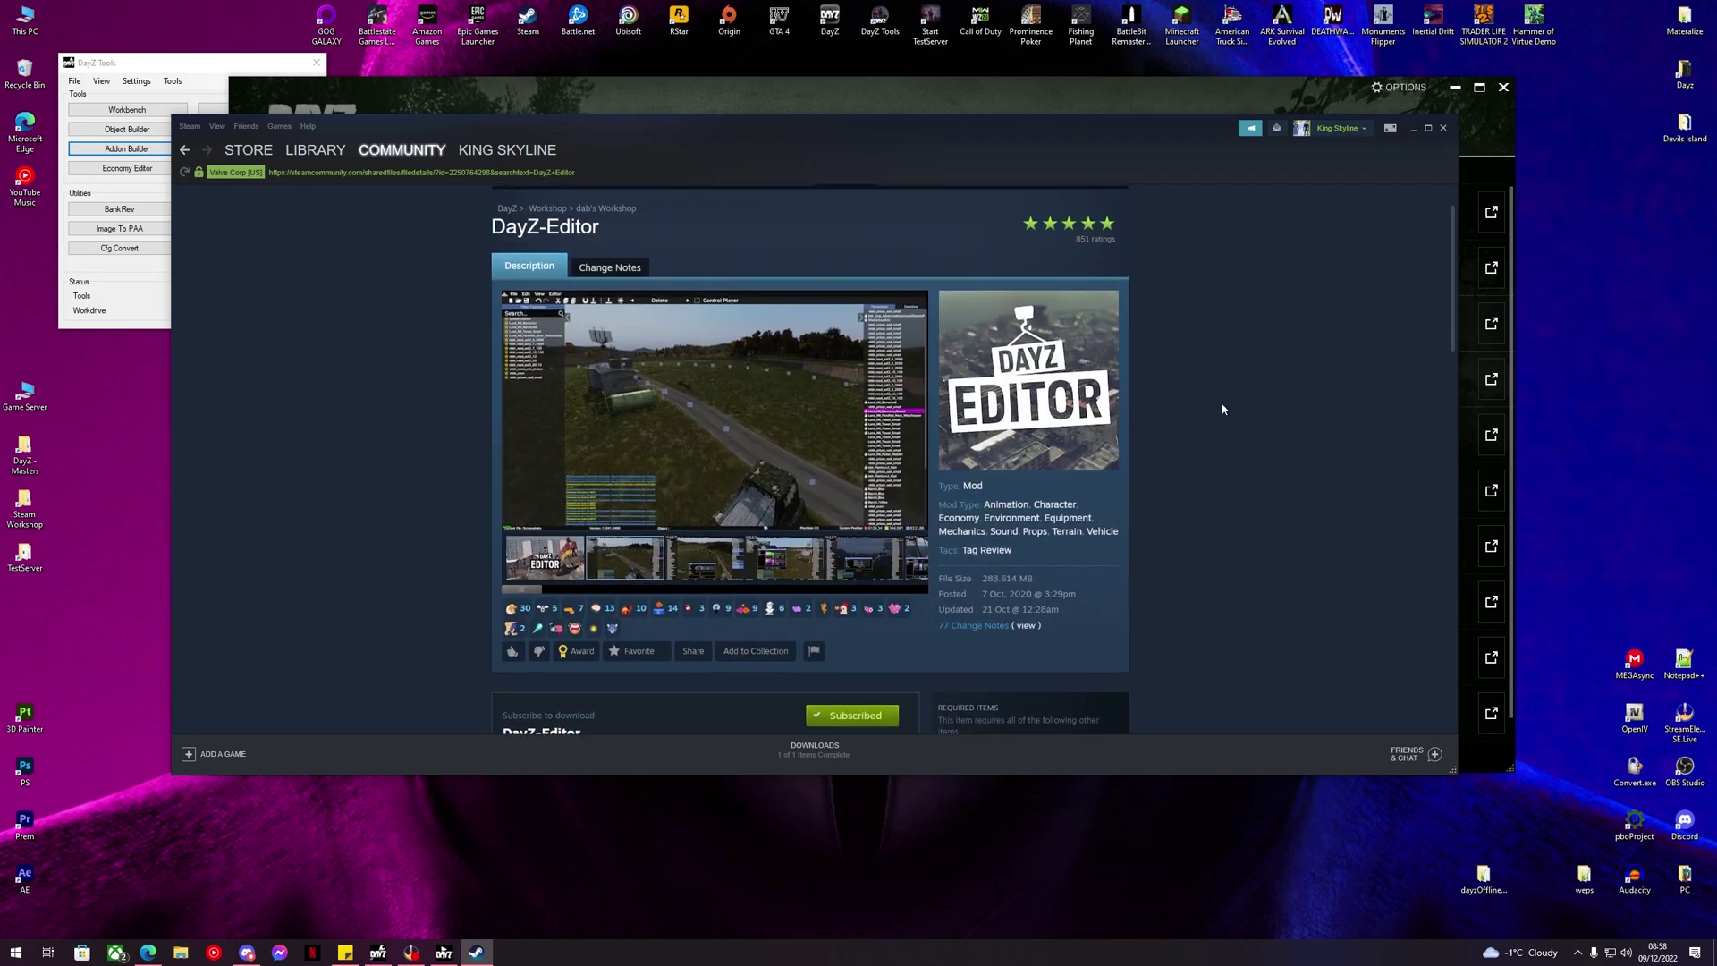
scroll(1222, 409, "down", 3)
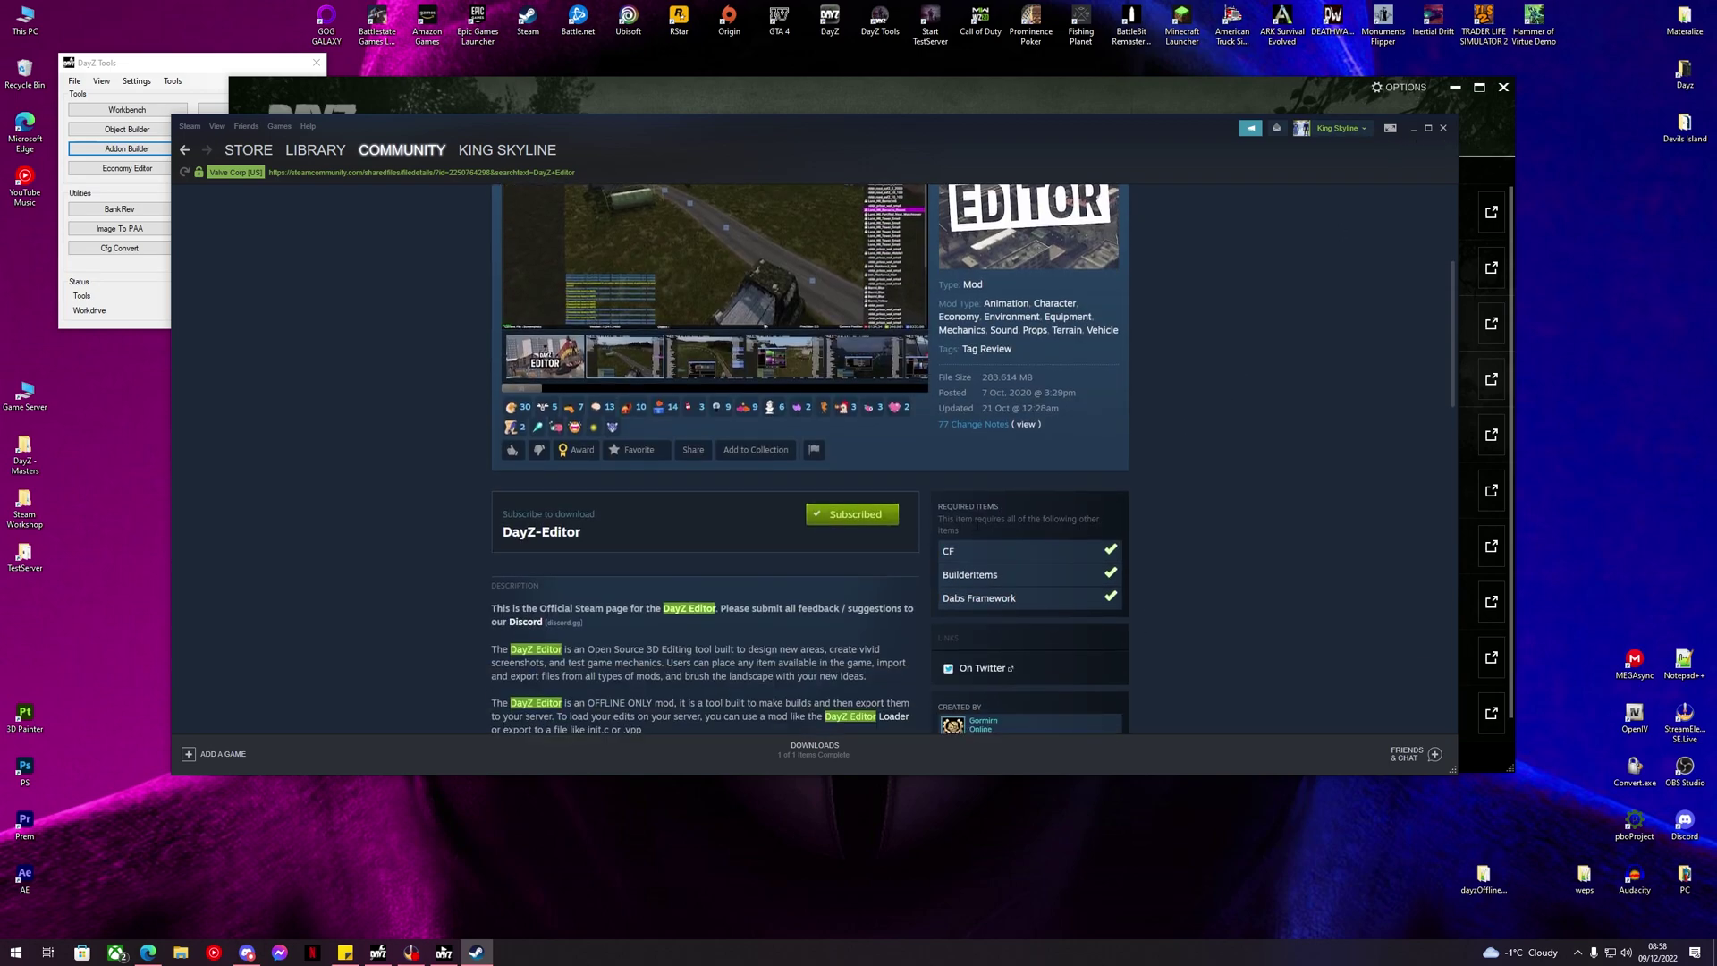
Switch to the DayZ Launcher and disable the Mission option among all the launch parameters.
left_click(1140, 98)
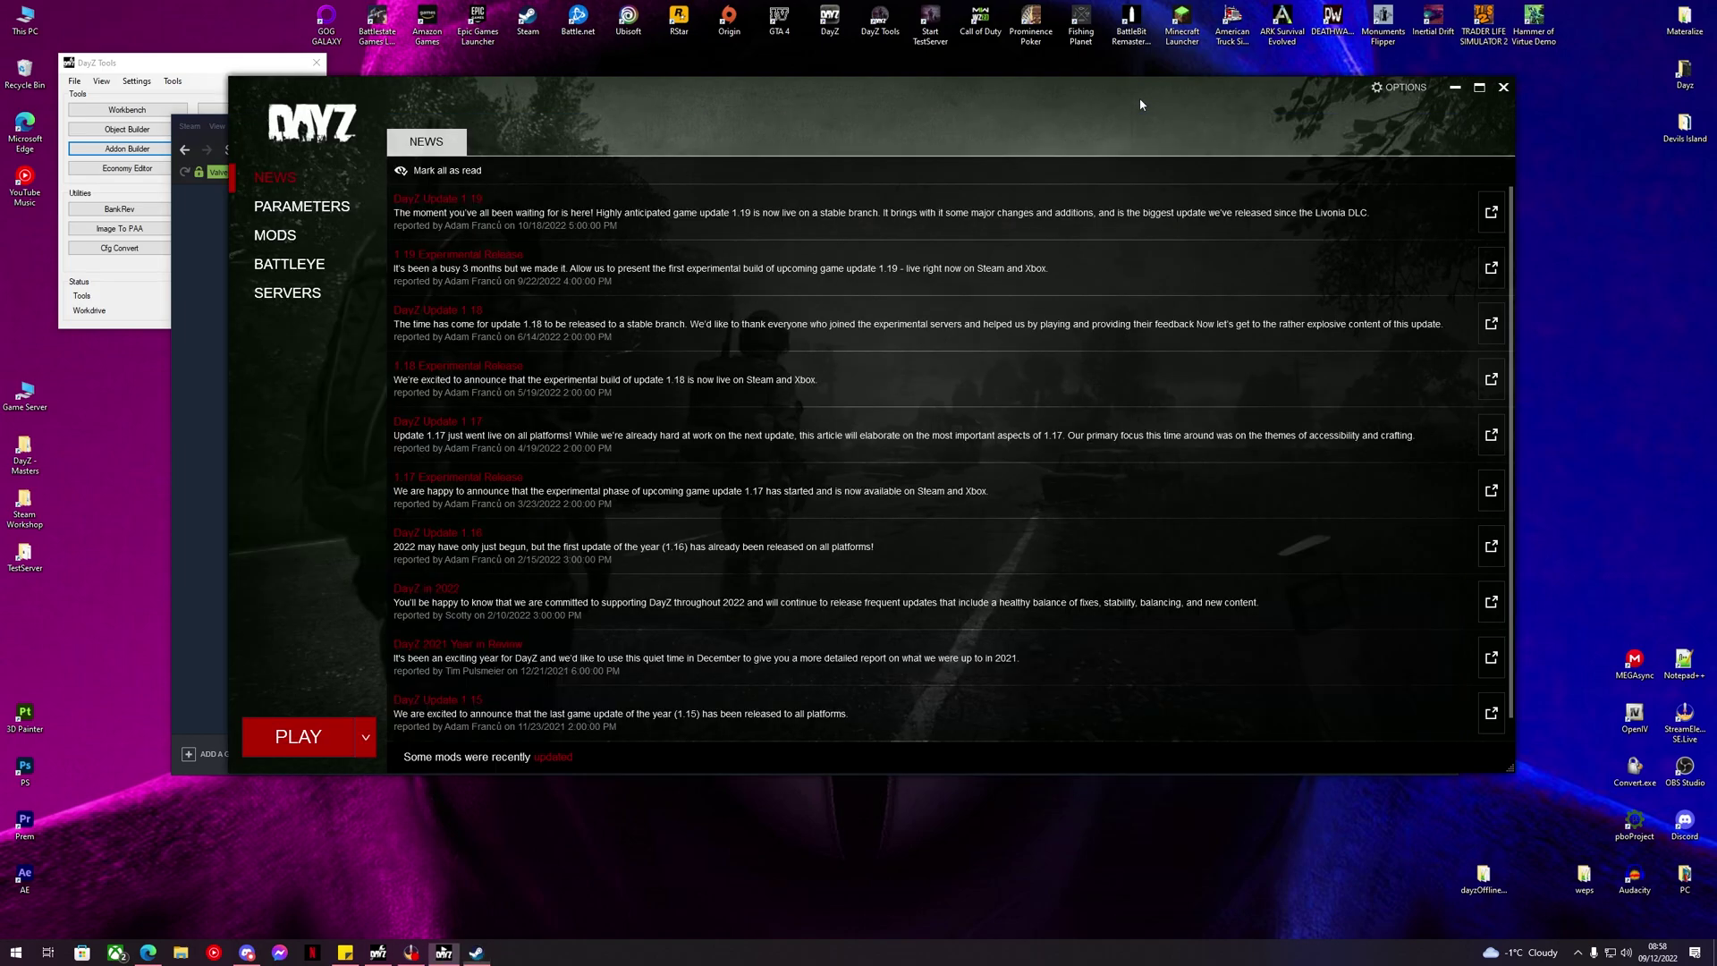
left_click(302, 237)
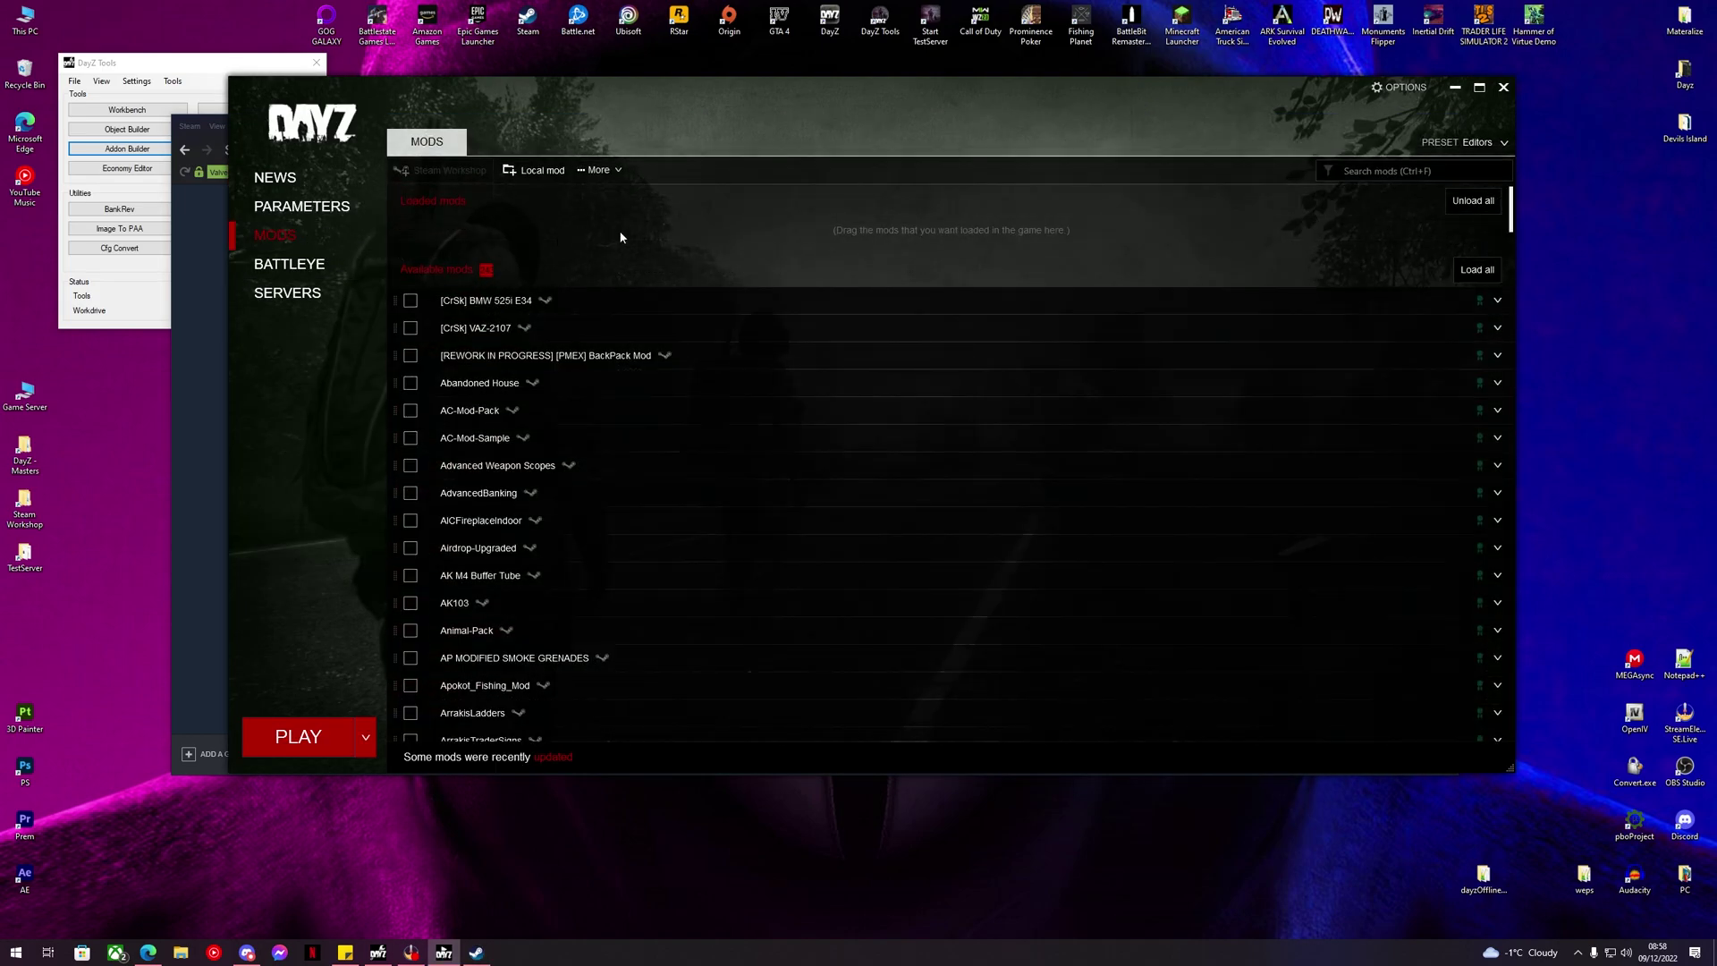
left_click(302, 209)
left_click(550, 148)
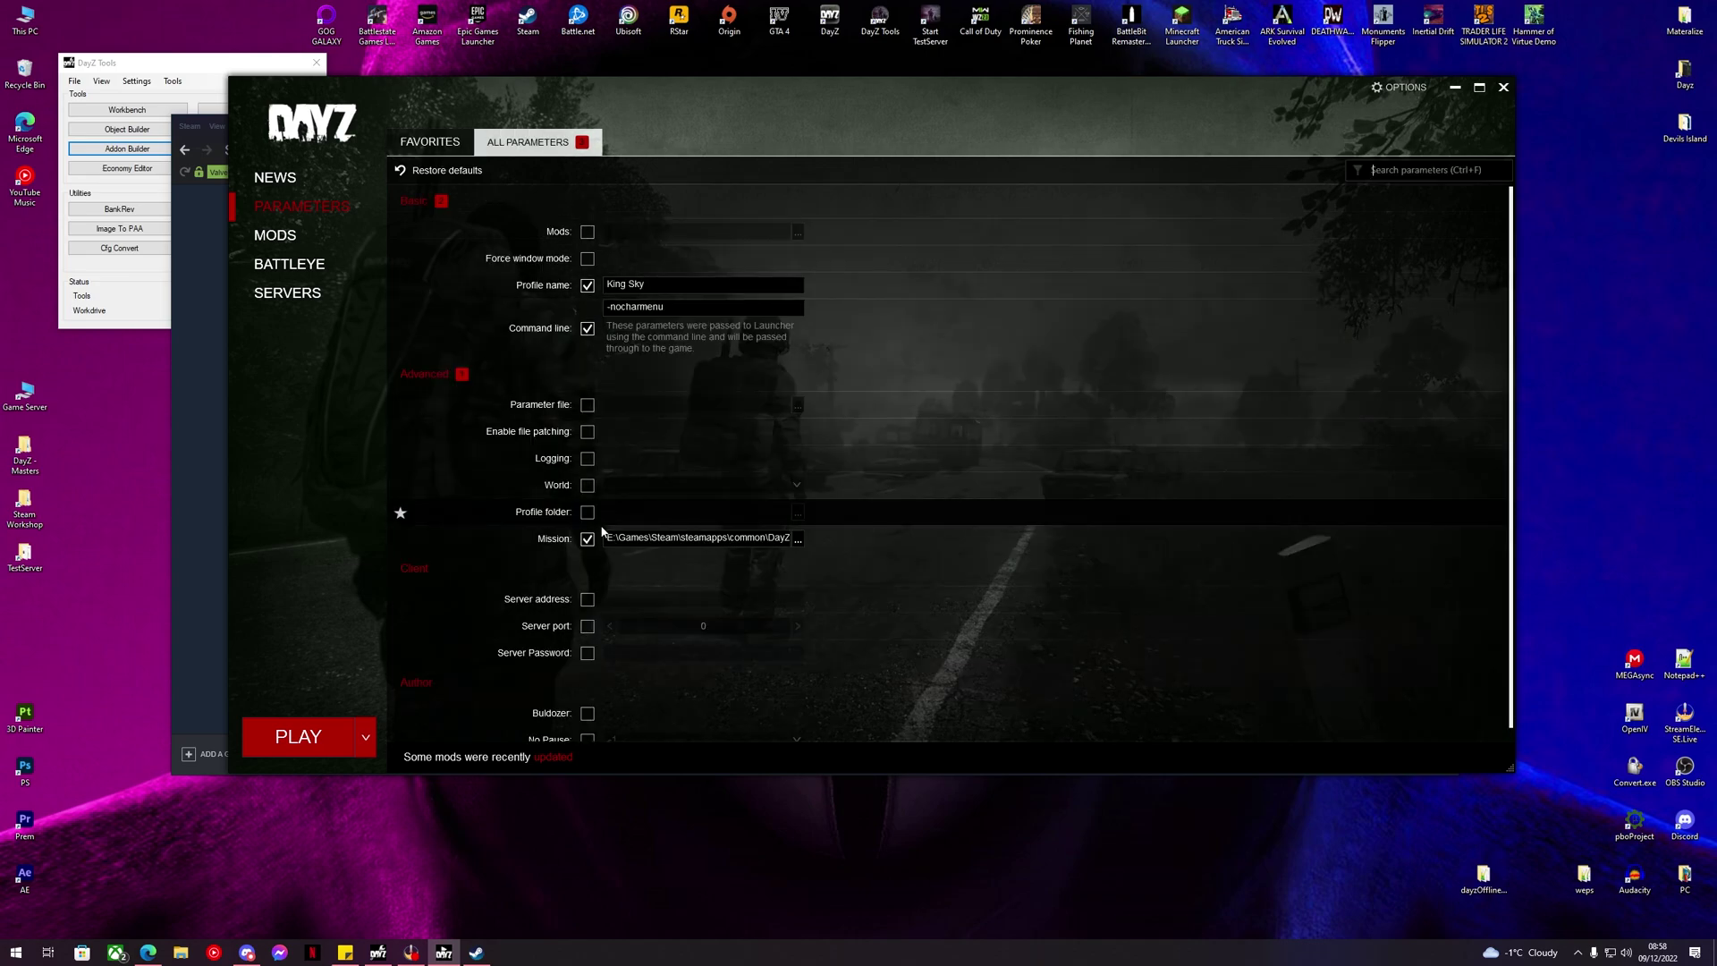
left_click(588, 538)
Filter the mods by "edi" and load DayZ-Editor together with its required mods BuilderItems, CF and Dabs Framework.
left_click(274, 234)
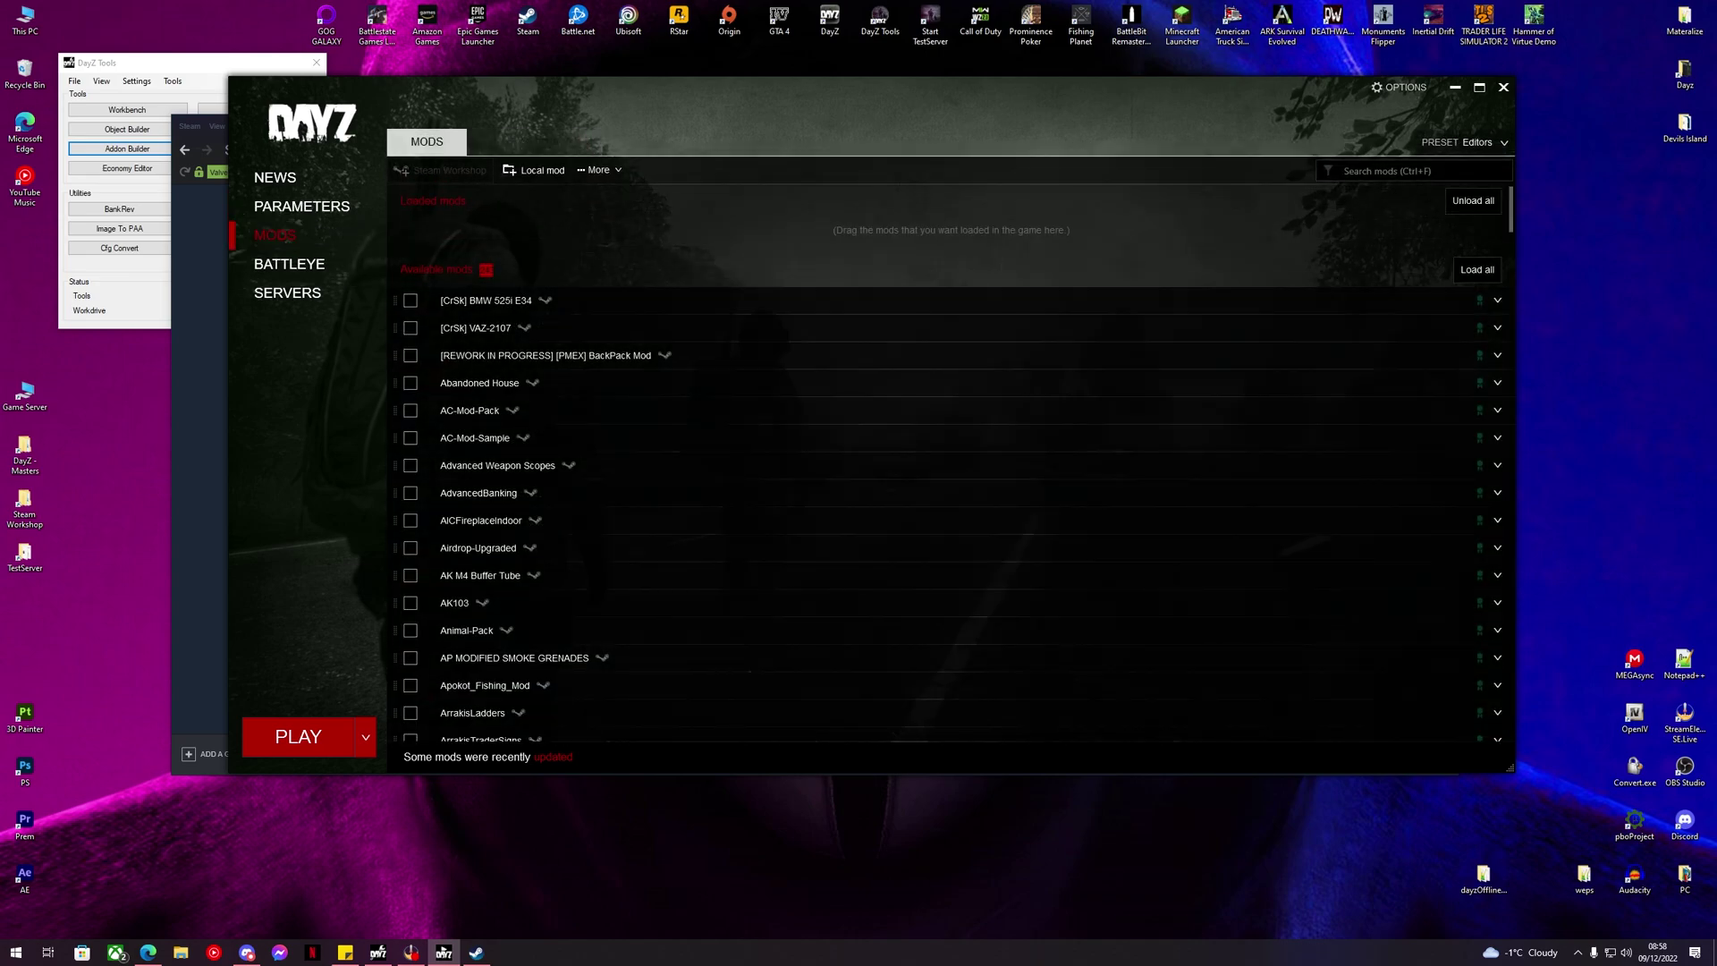
key("ctrl+f")
type("edi")
left_click(410, 327)
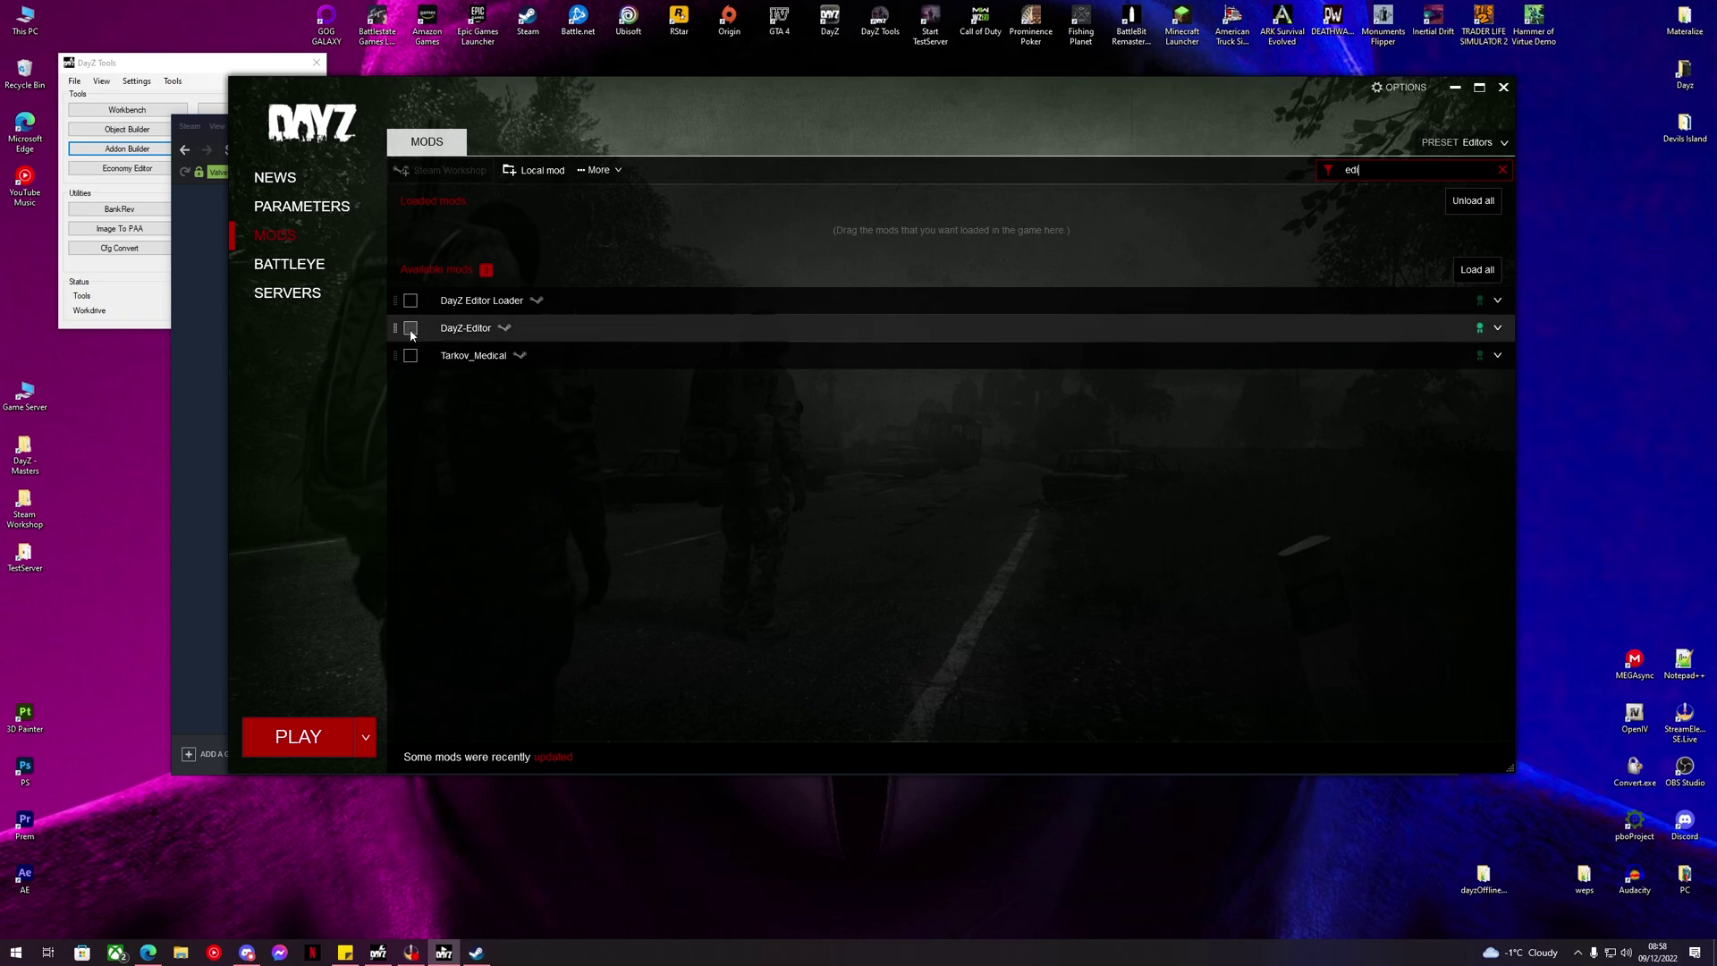
left_click(953, 601)
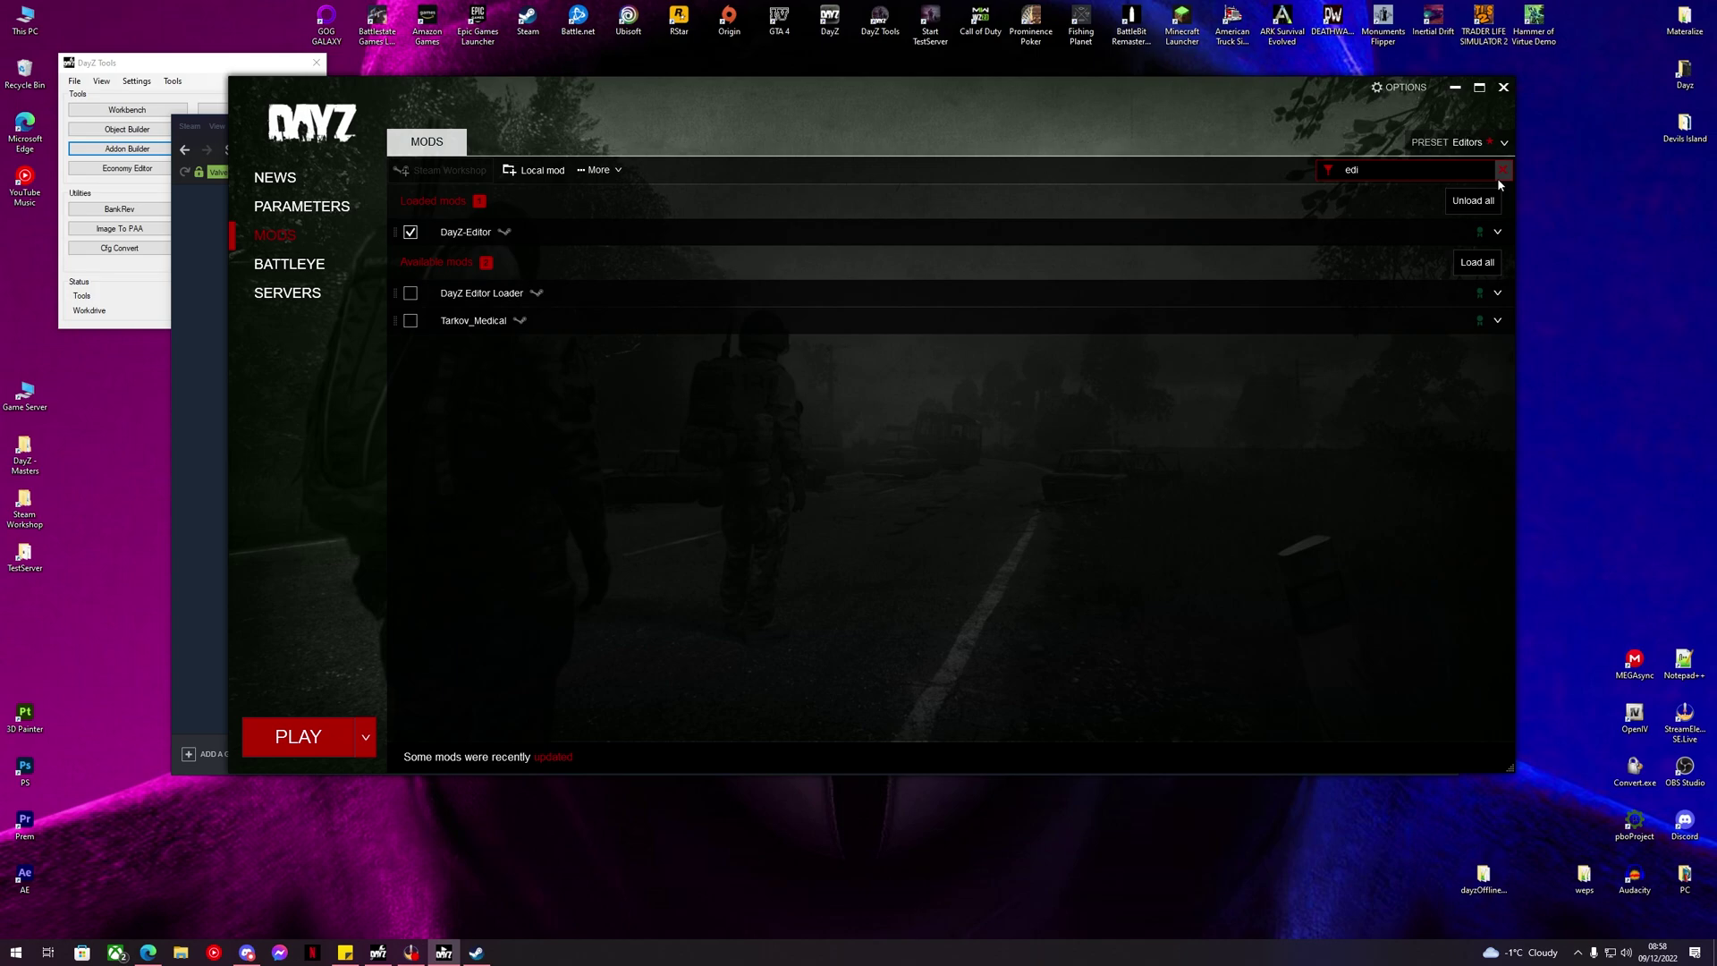
Search the mods for "rff", replace the search with "red", and load RedFalcon Flight System Heliz.
left_click_drag(1386, 170, 1194, 187)
type("rff")
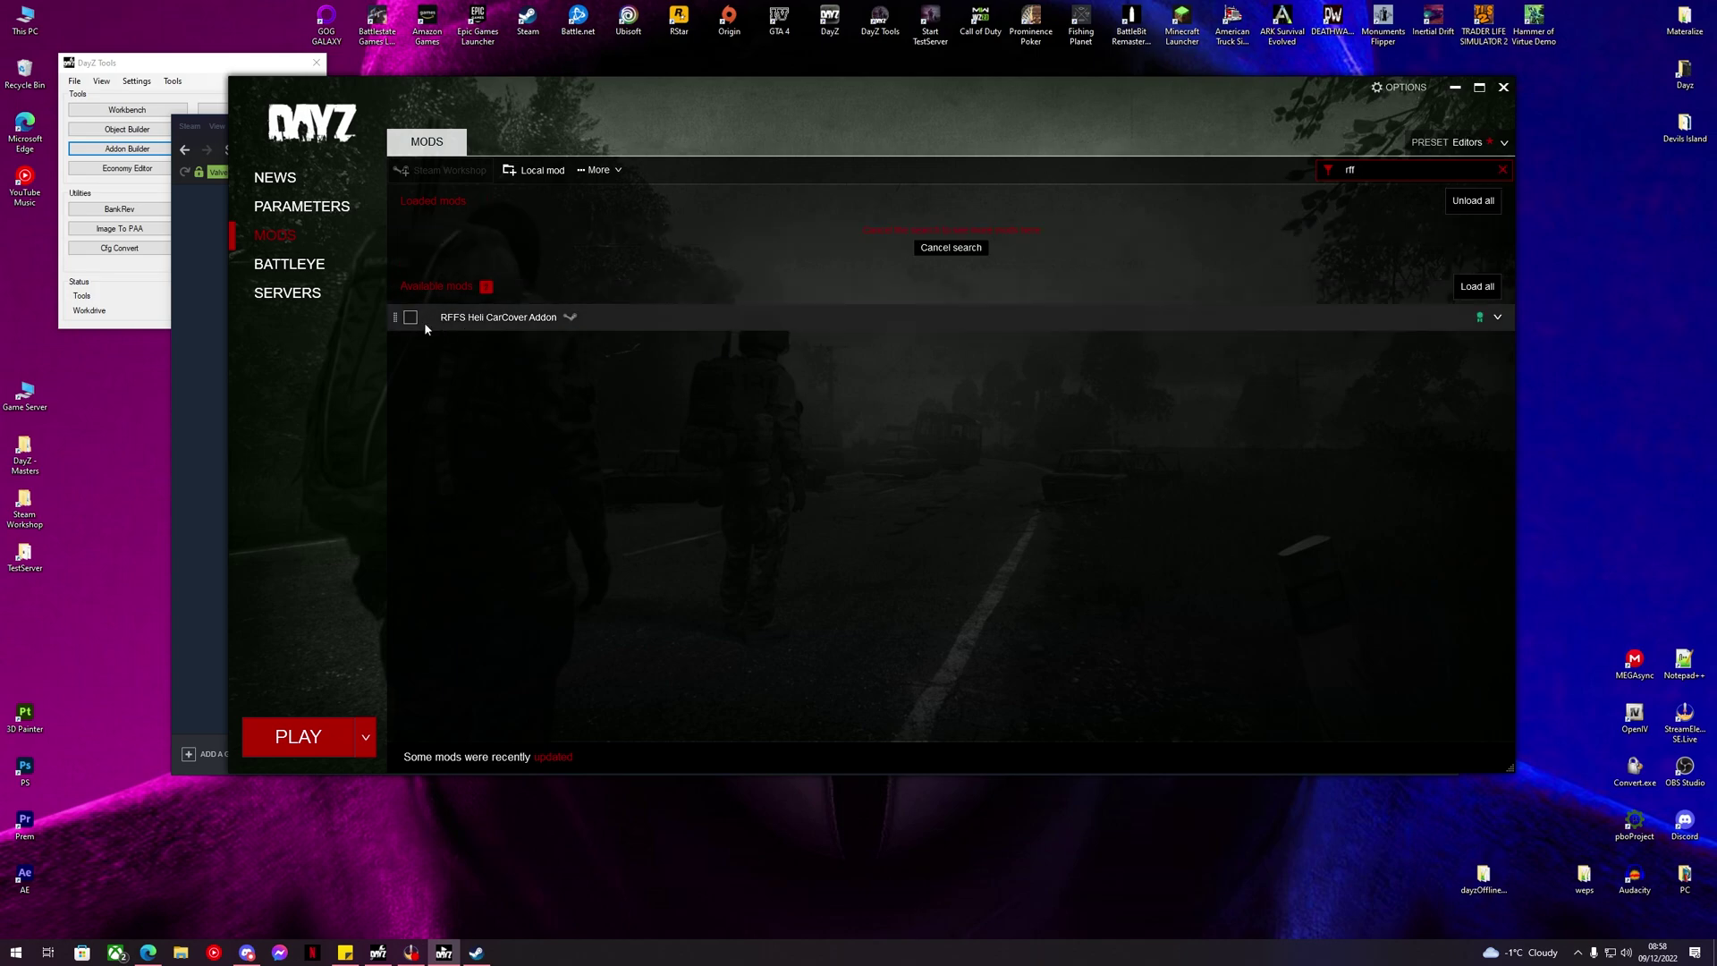
key("ctrl+a")
type("red")
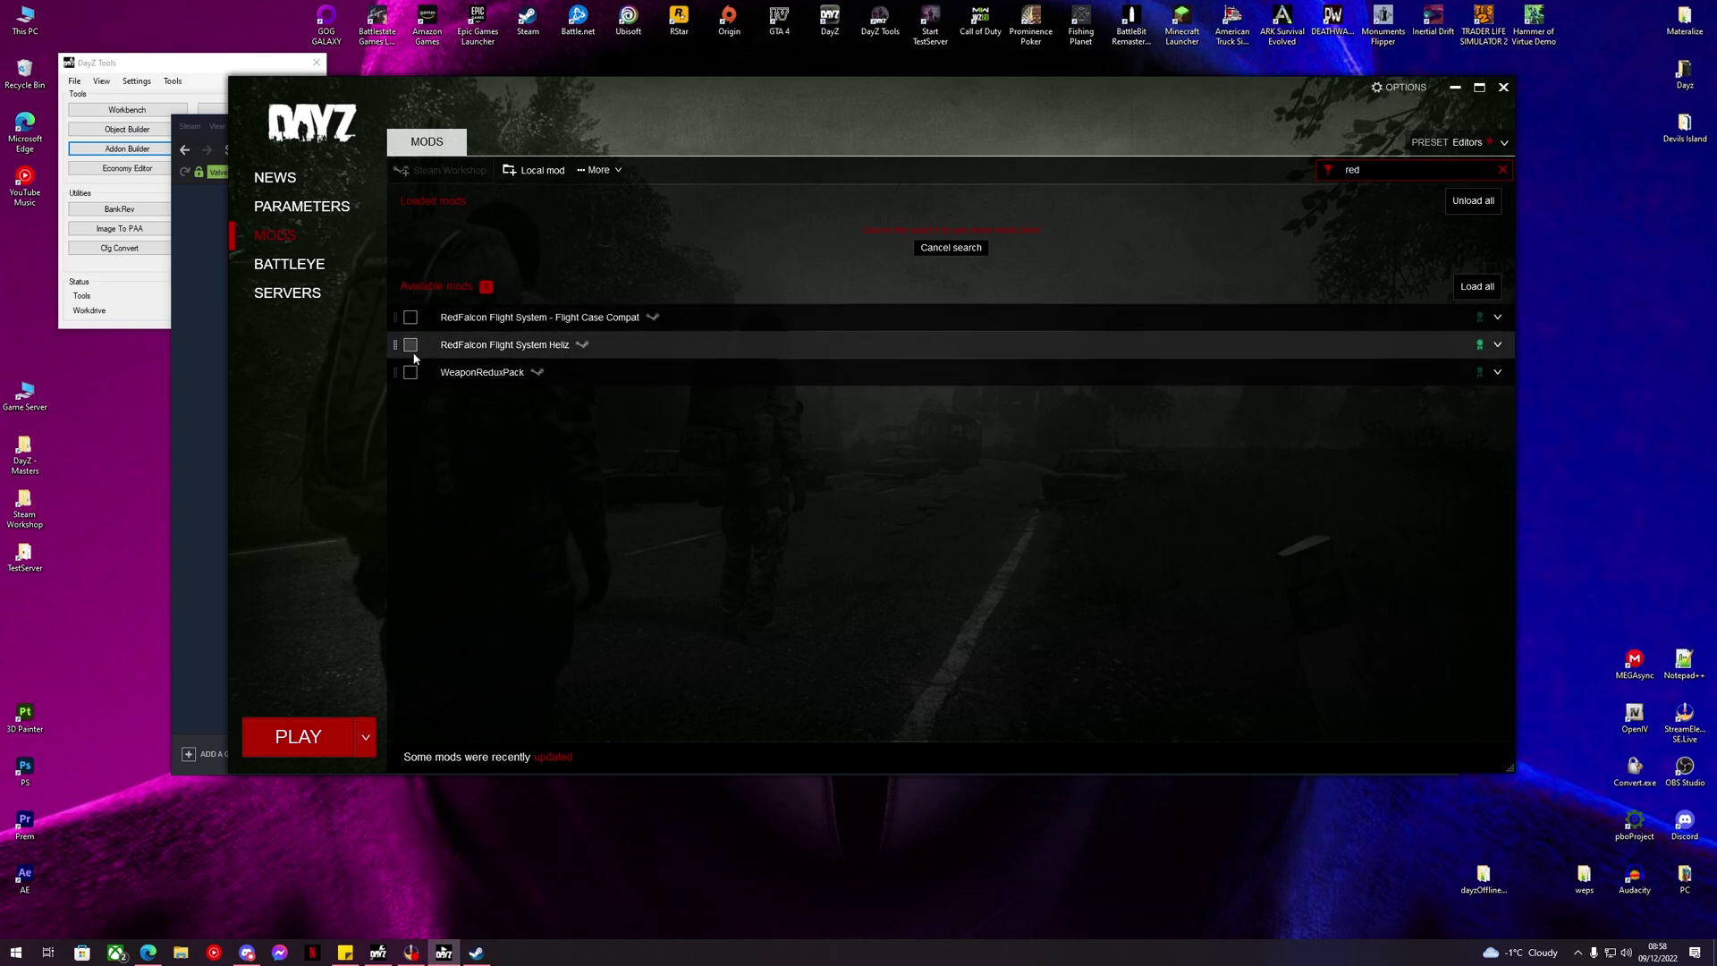
left_click(410, 345)
Filter the mods by "bmw", load [CrSk] BMW 525i E34, and clear the mod search.
key("ctrl+a")
type("bmw")
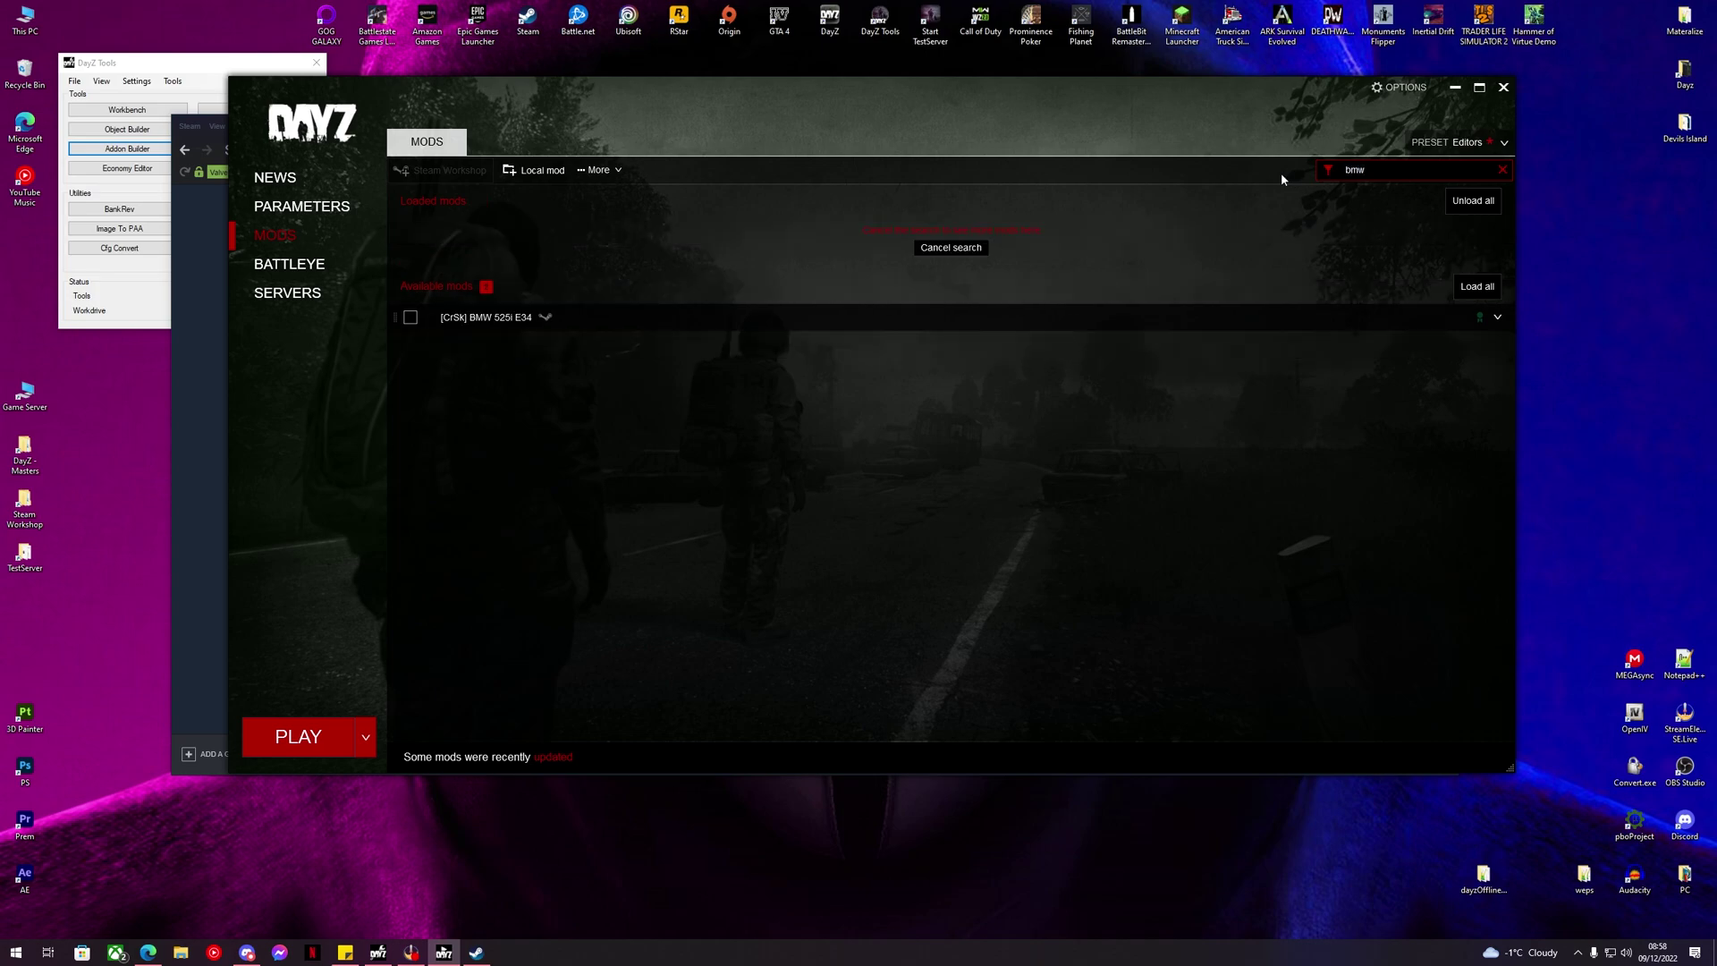
left_click(410, 317)
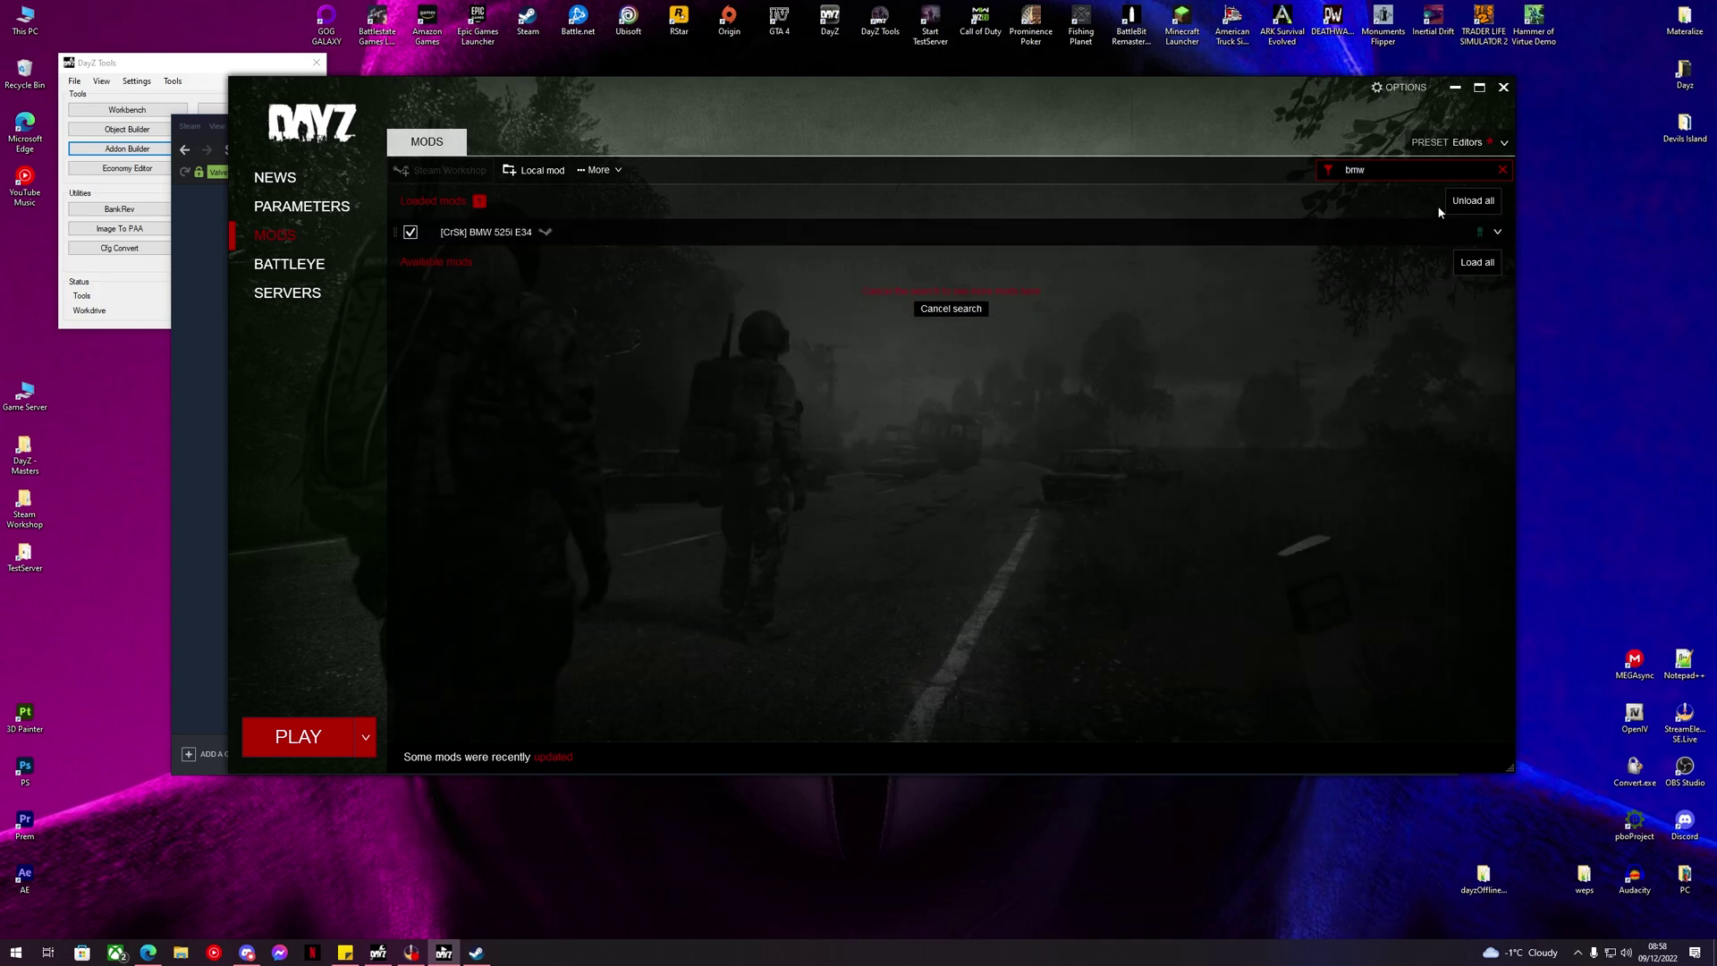
left_click(1502, 170)
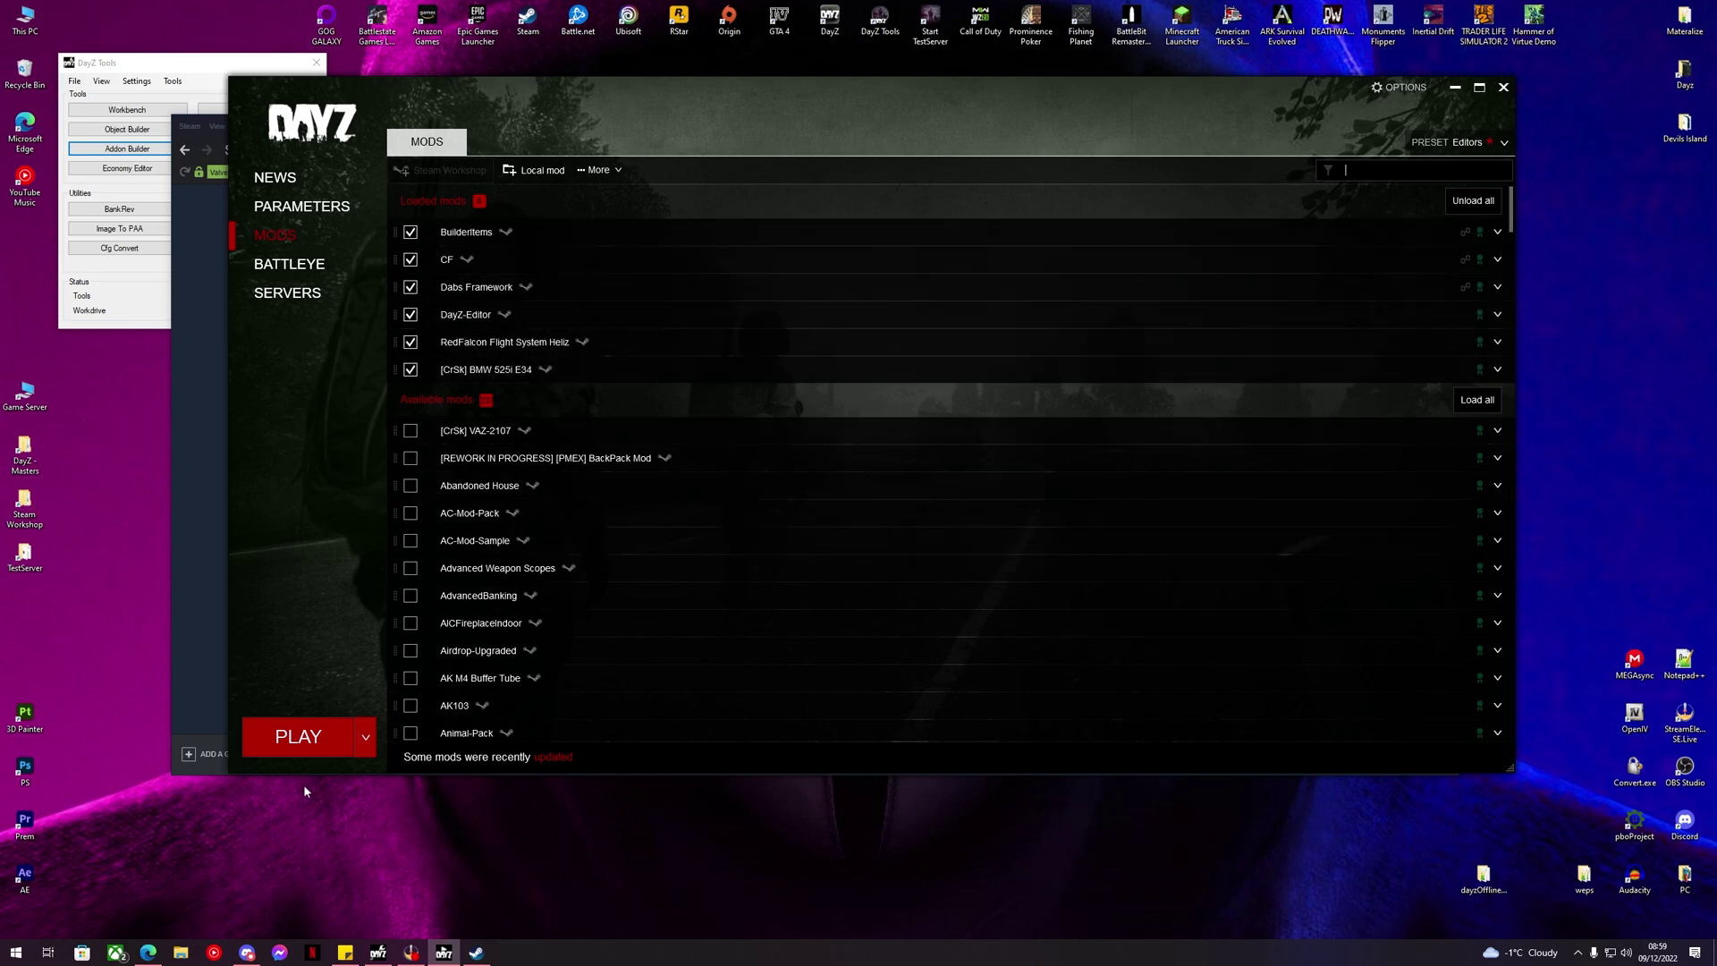
Launch the game with the loaded mods and open the editor on the ChernarusPlus map.
left_click(308, 753)
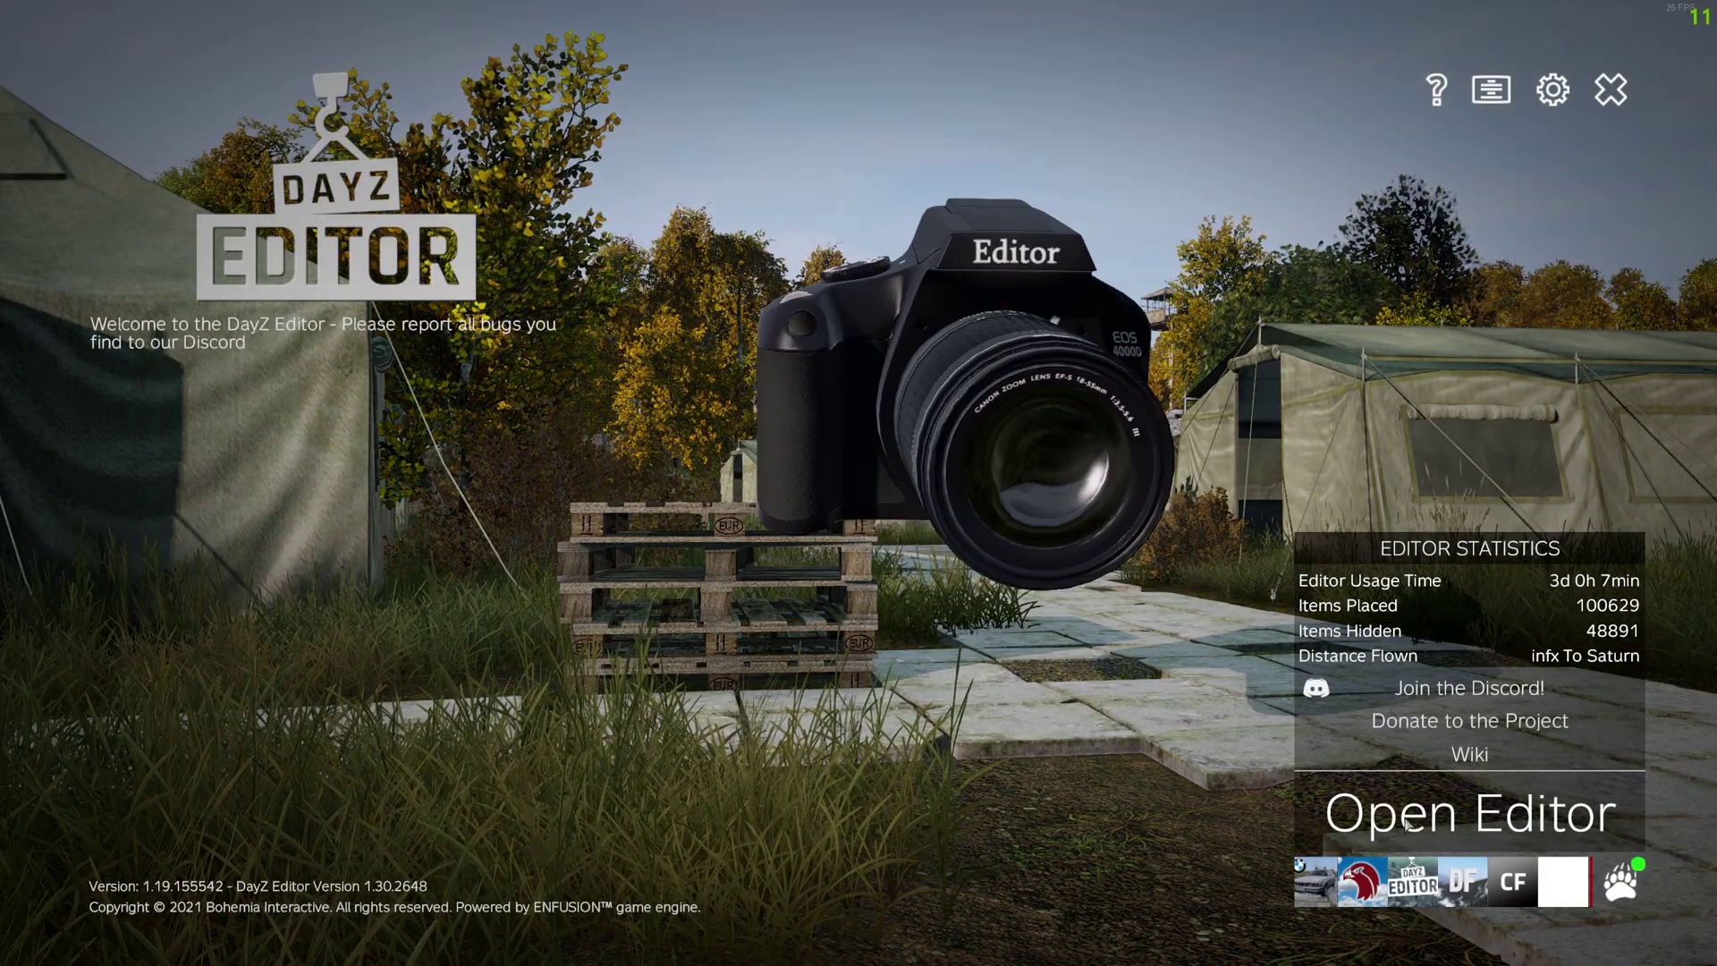
left_click(1406, 822)
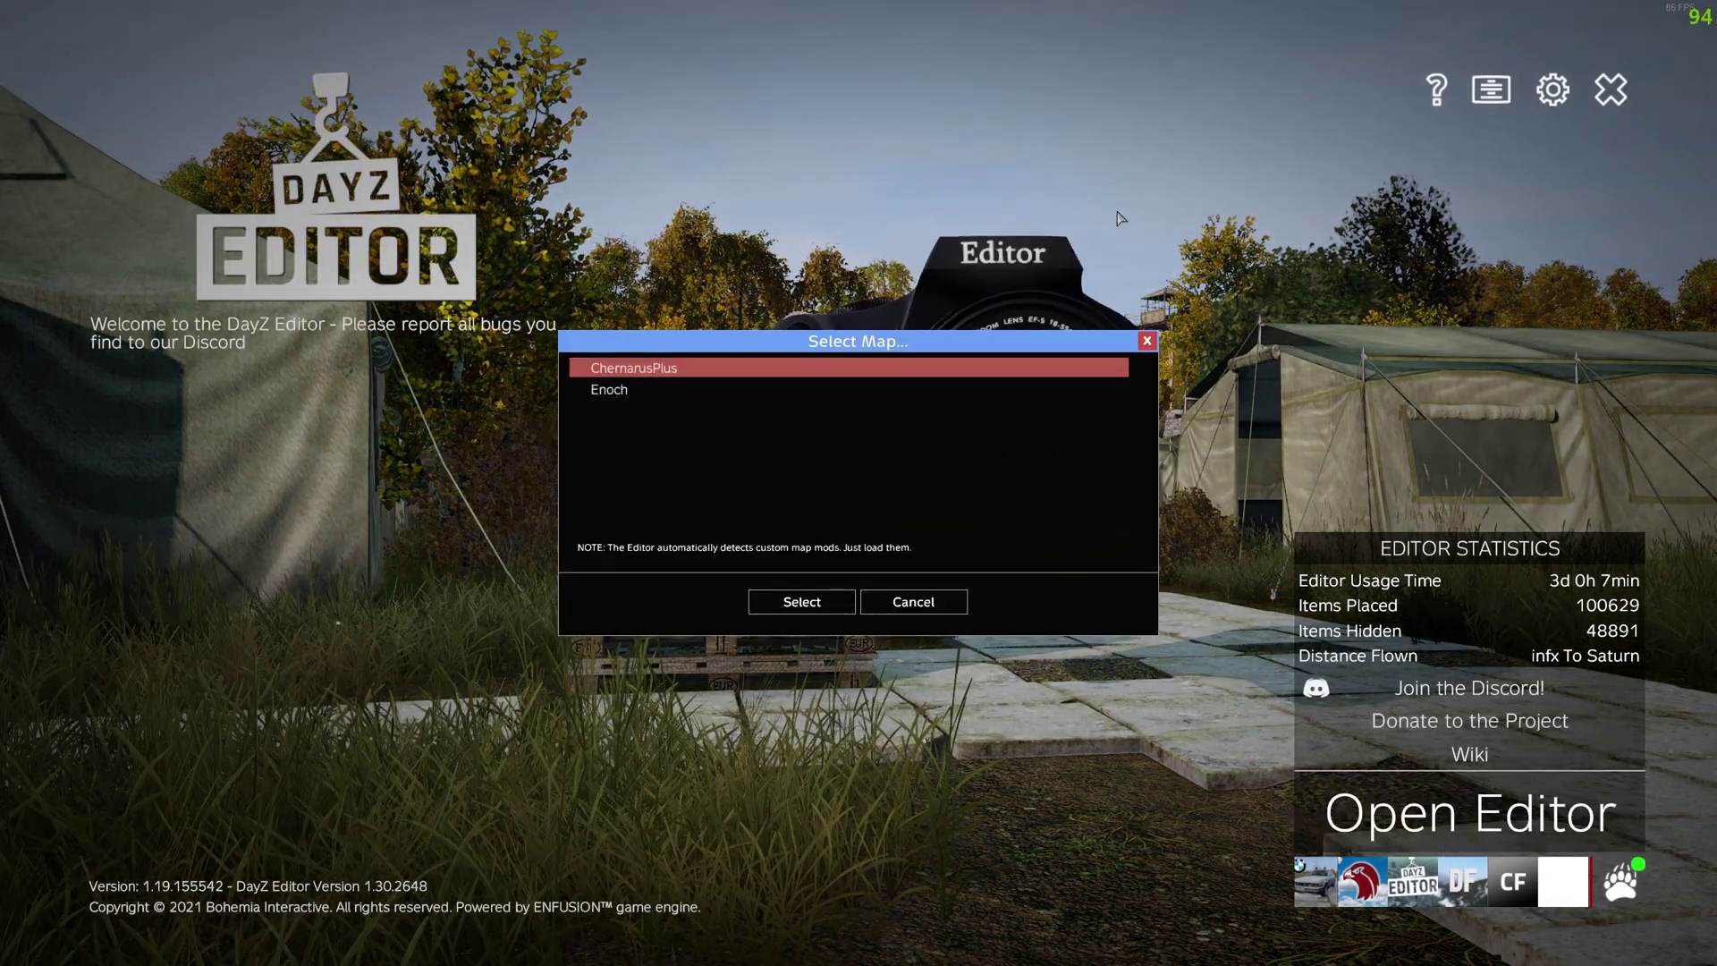
left_click(623, 368)
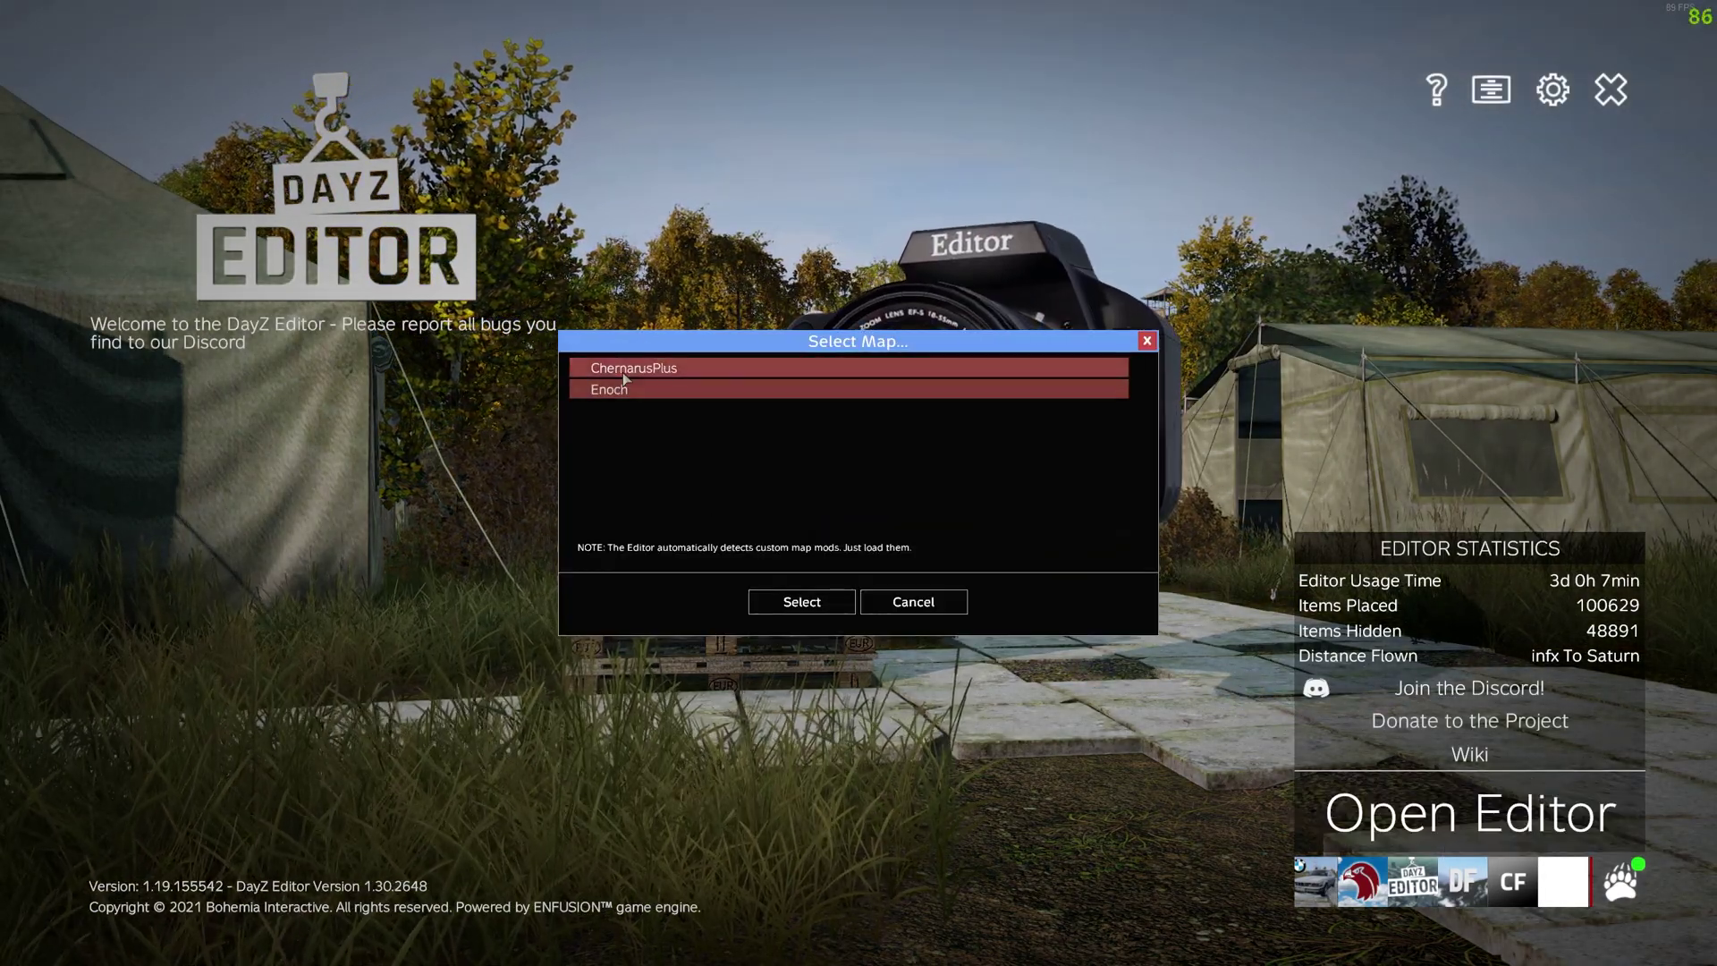
left_click(801, 601)
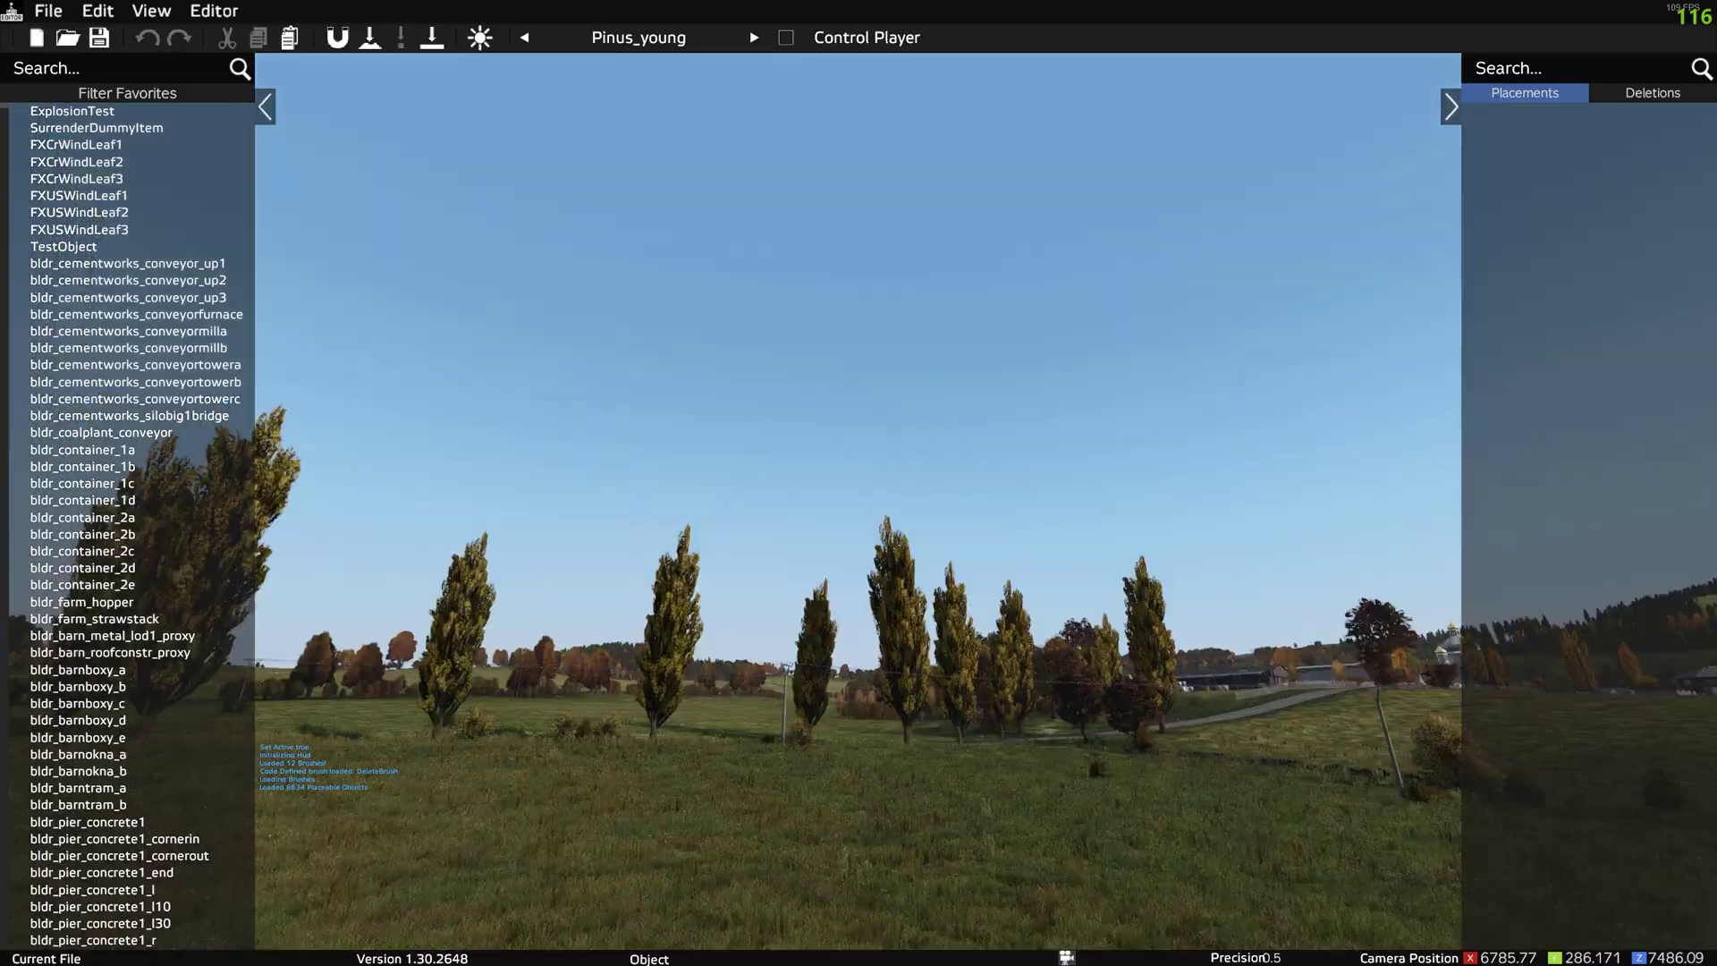
key("s")
key("s")
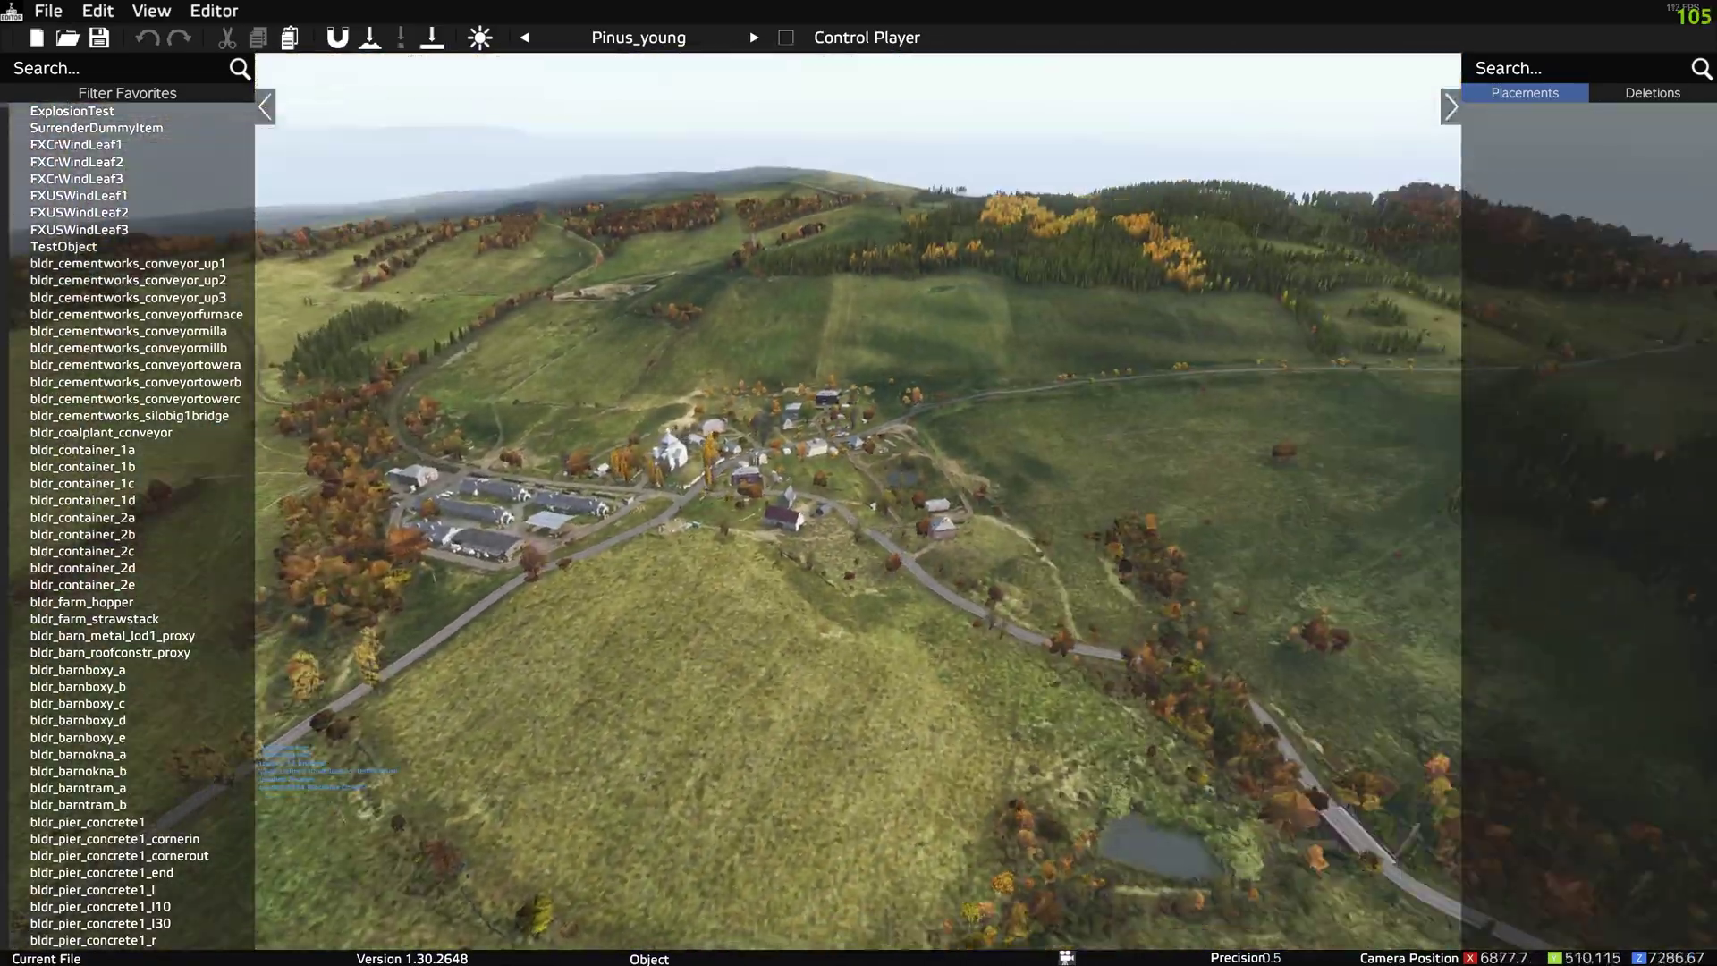
key("w")
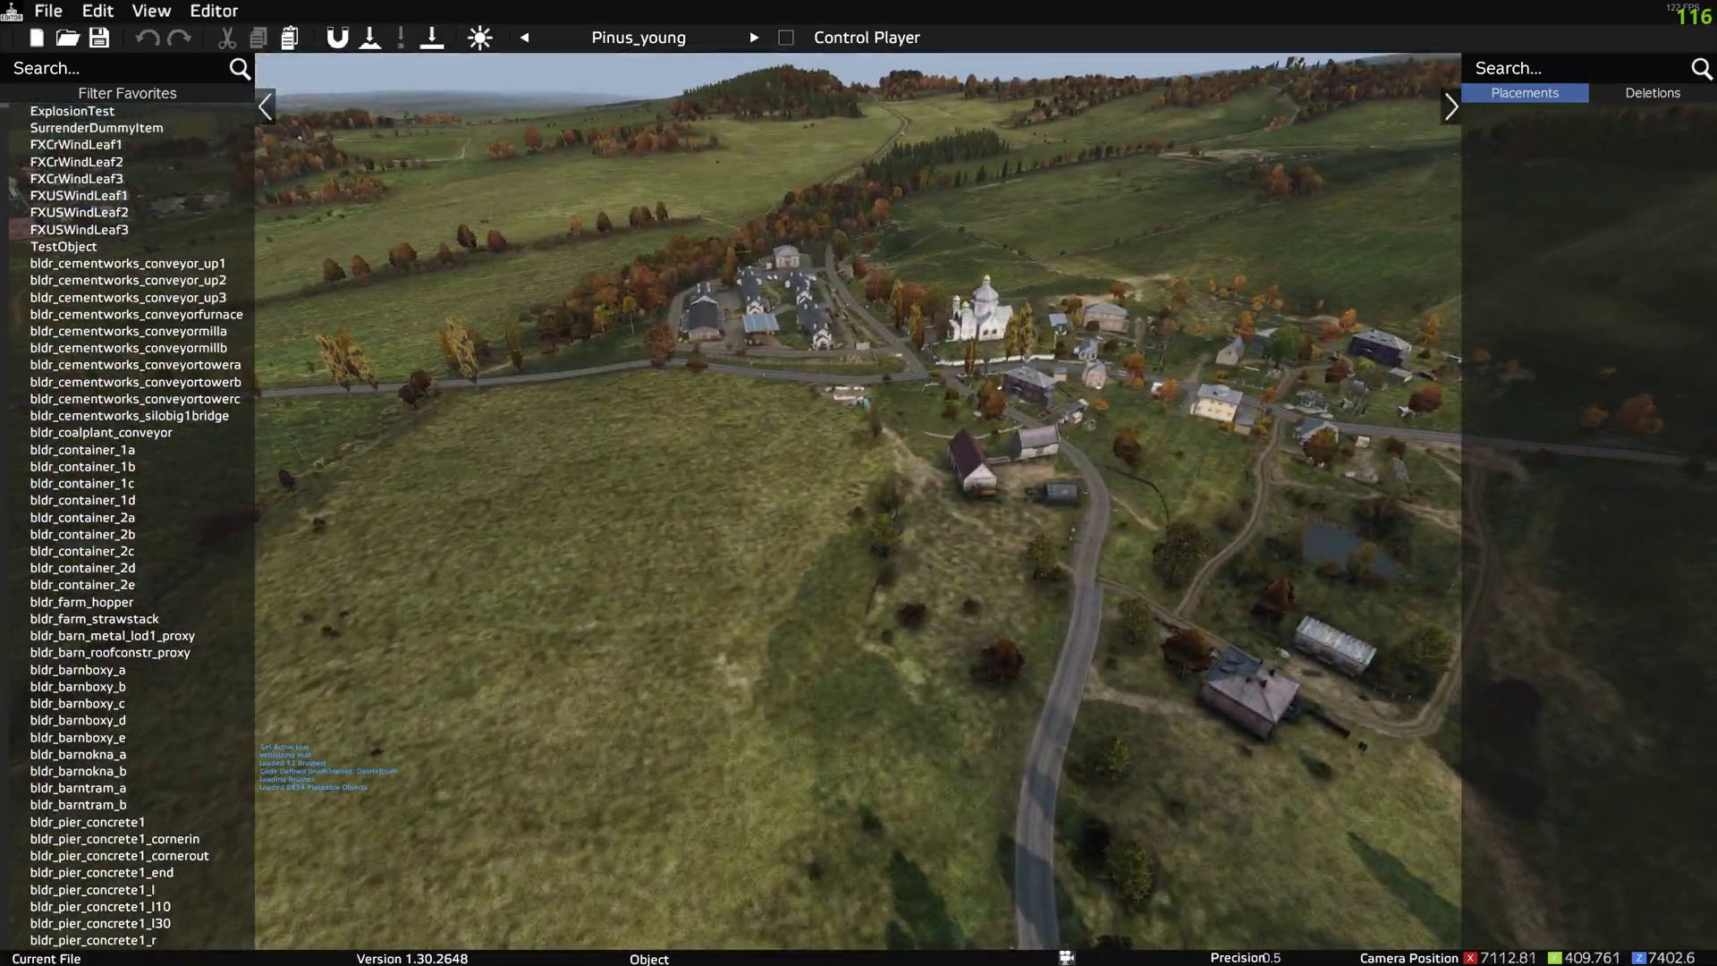
Examine the world map from the airfield to the road junction and lone building northwest of Синысток.
key("m")
scroll(729, 533, "down", 7)
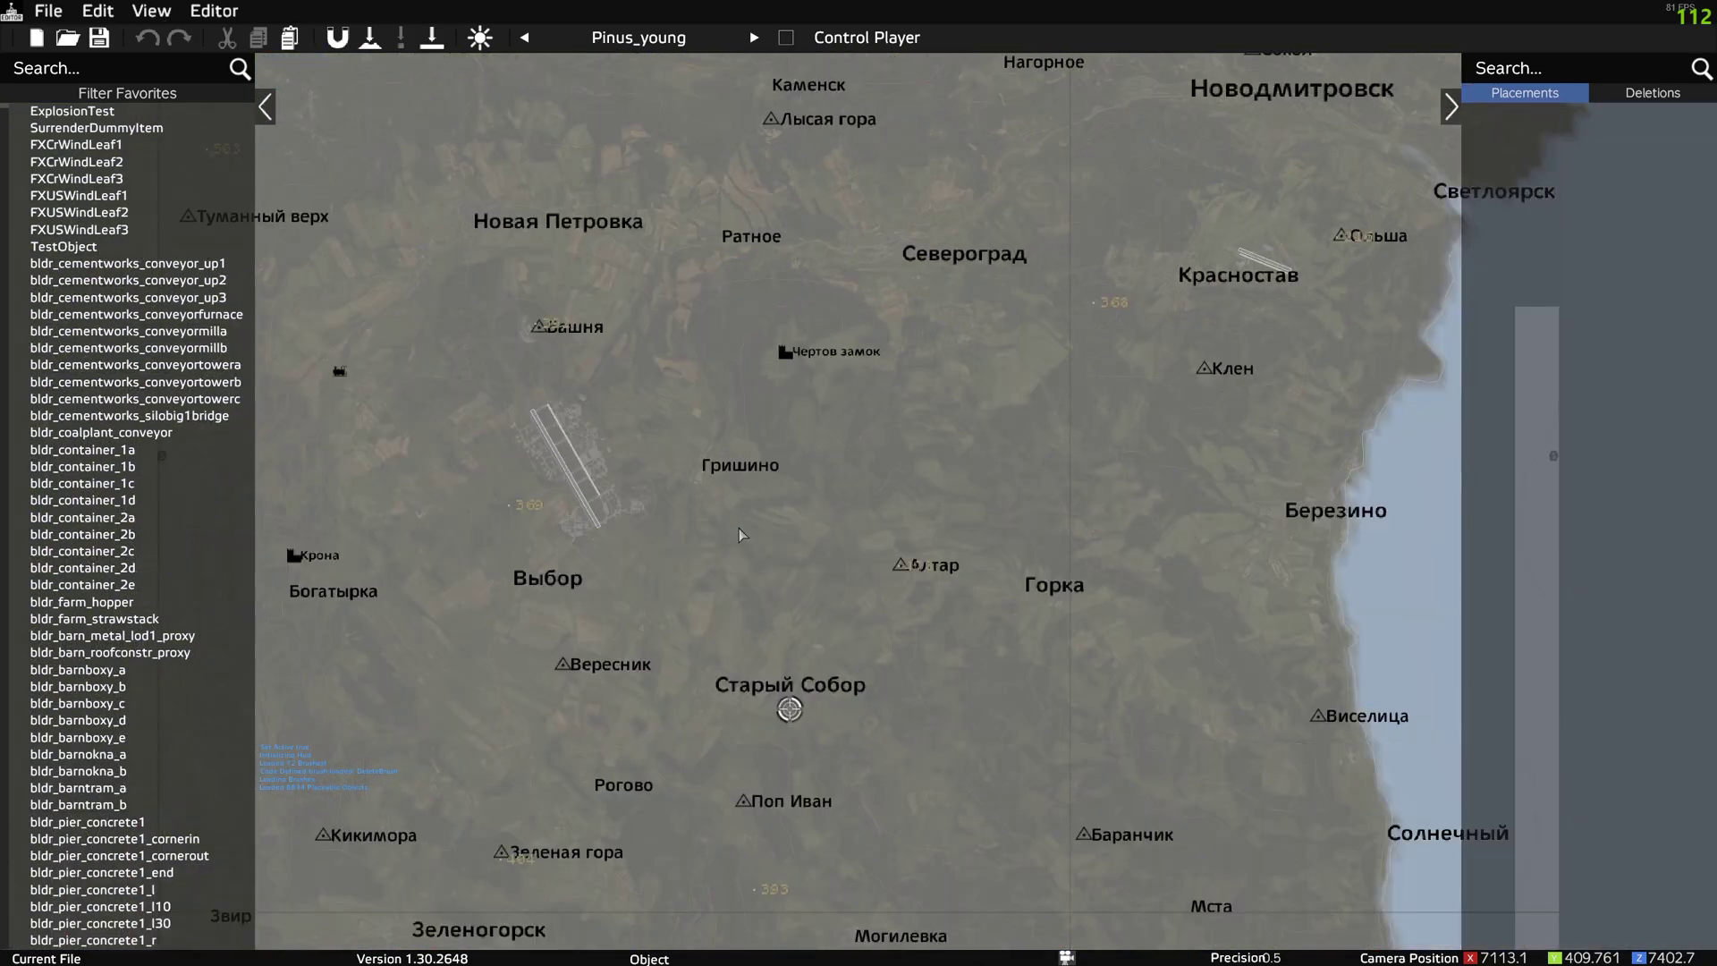
scroll(574, 404, "up", 1)
left_click_drag(574, 404, 617, 490)
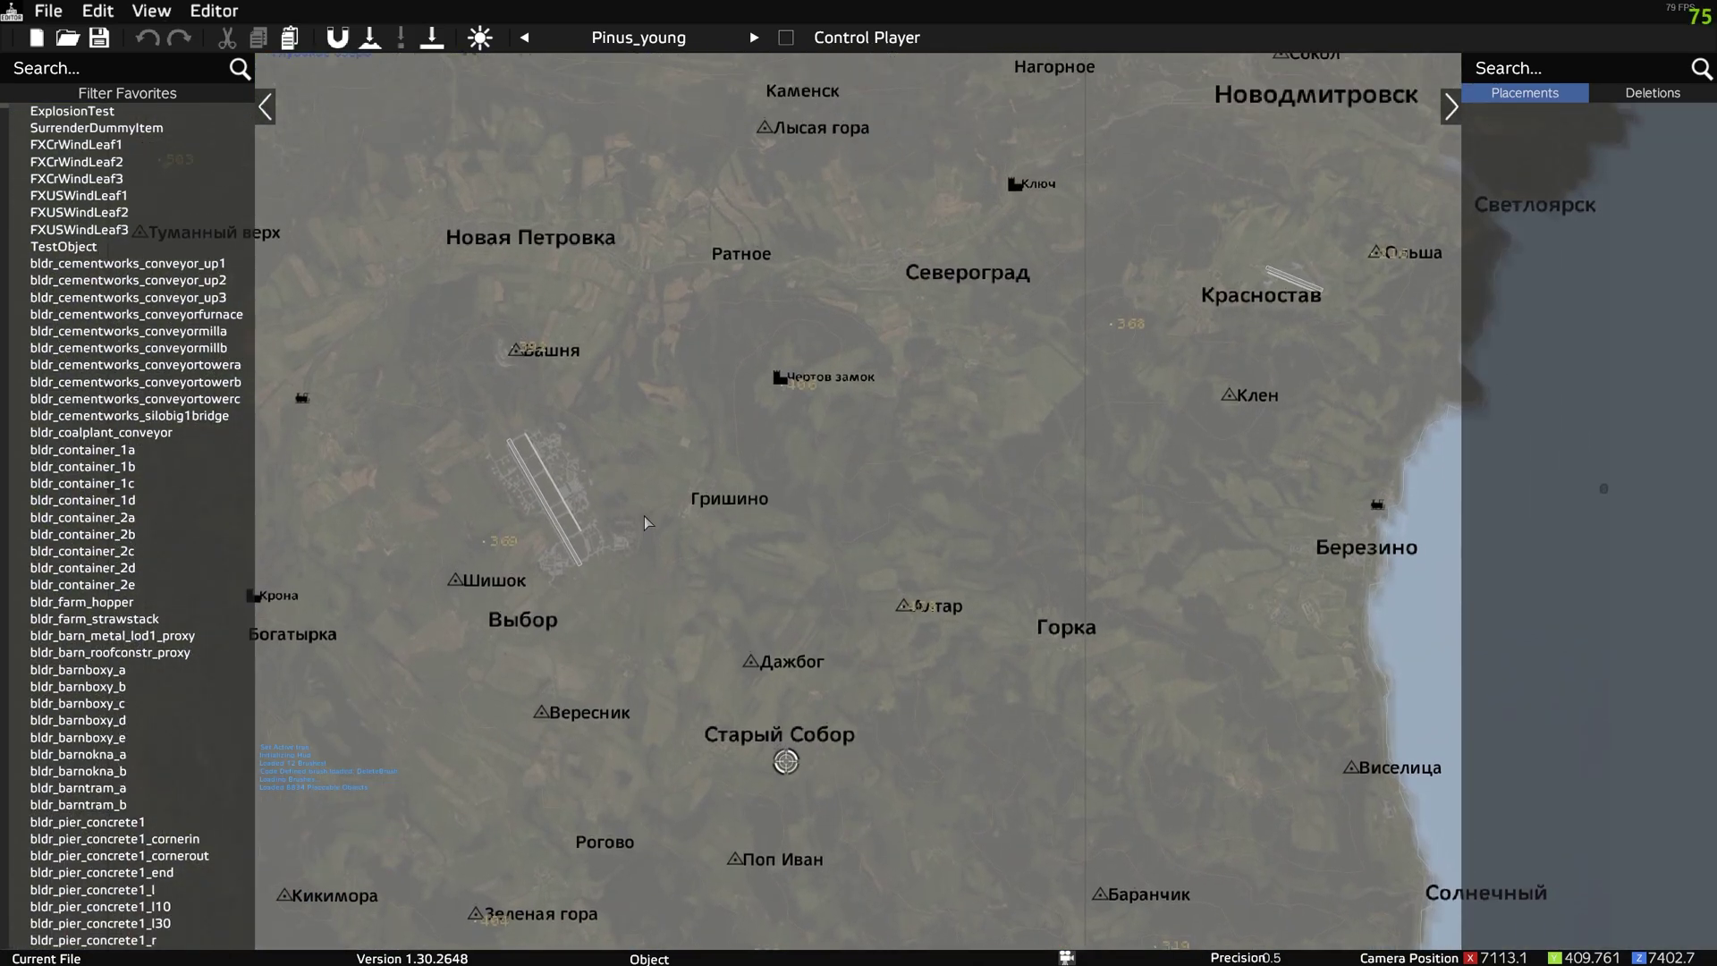
scroll(617, 385, "up", 2)
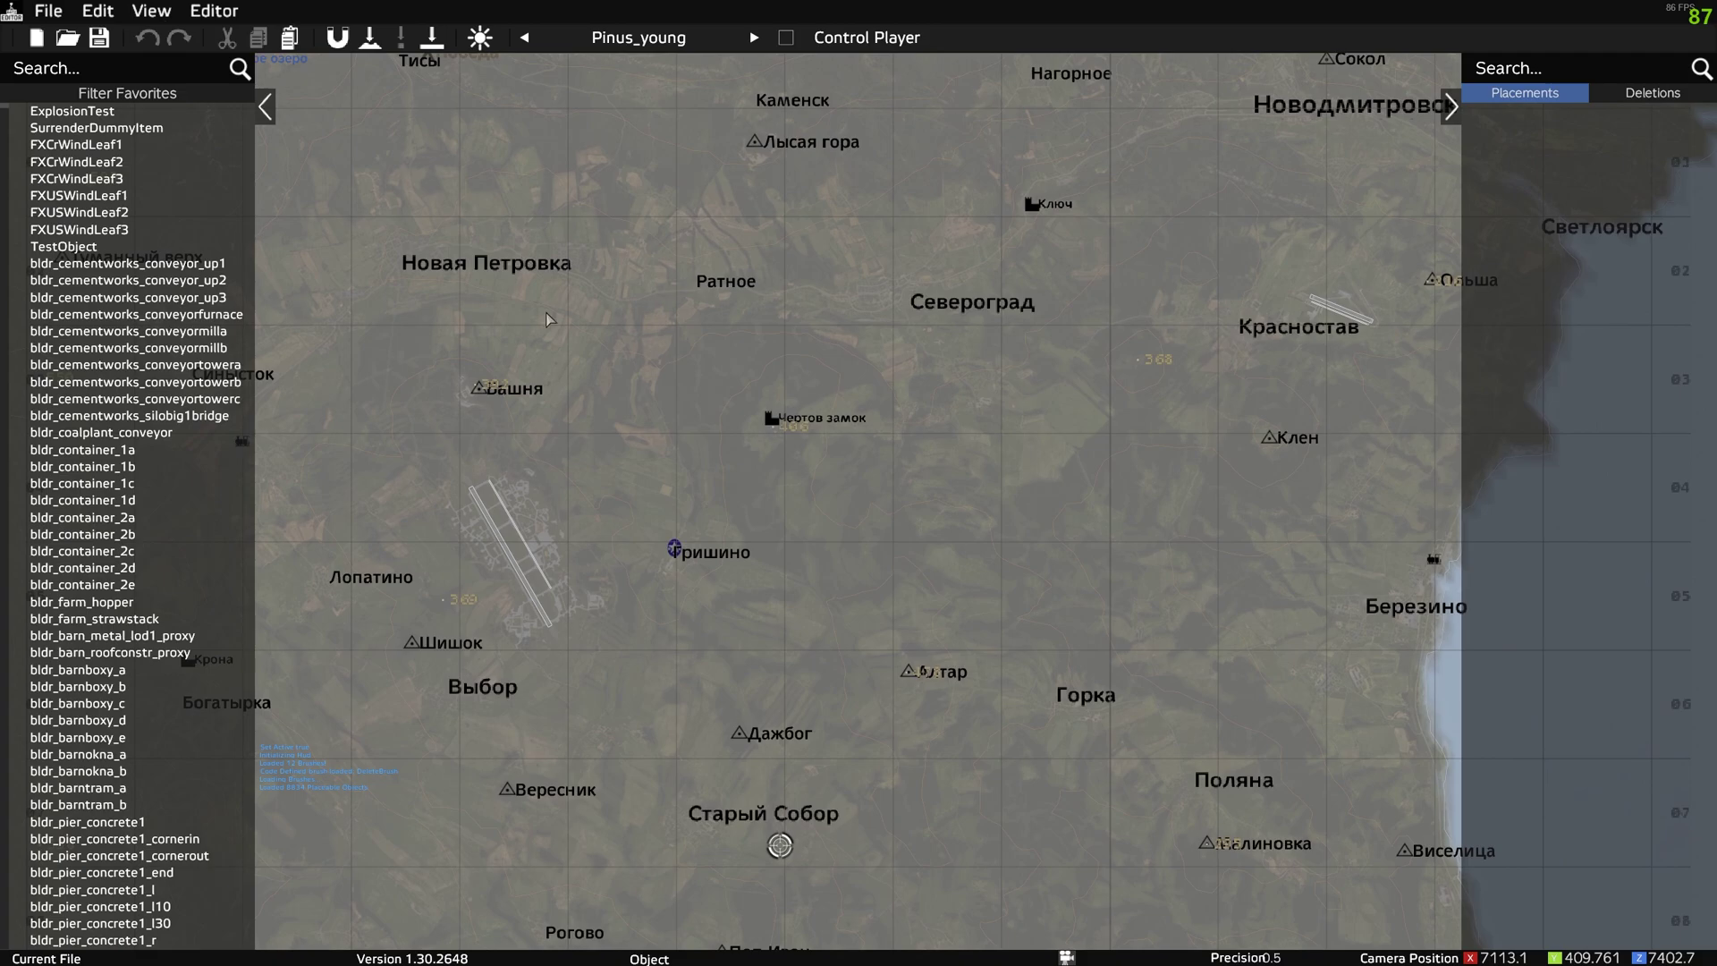
scroll(358, 387, "up", 2)
left_click_drag(331, 398, 572, 516)
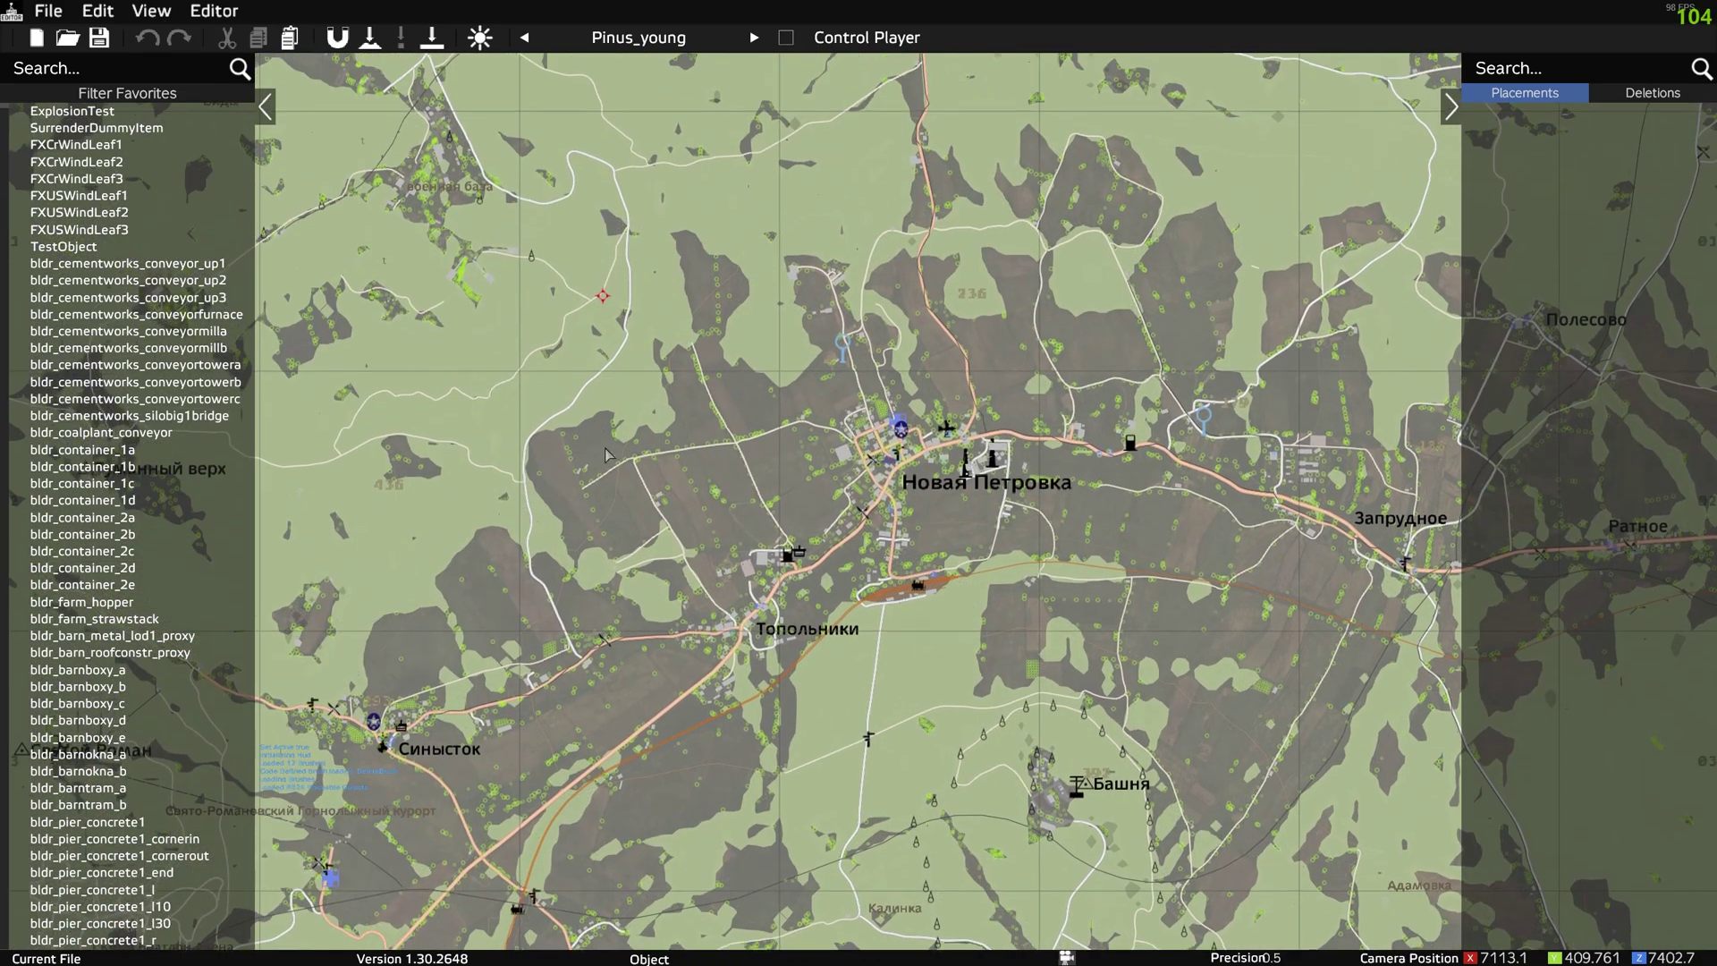
scroll(537, 528, "up", 2)
scroll(554, 517, "up", 1)
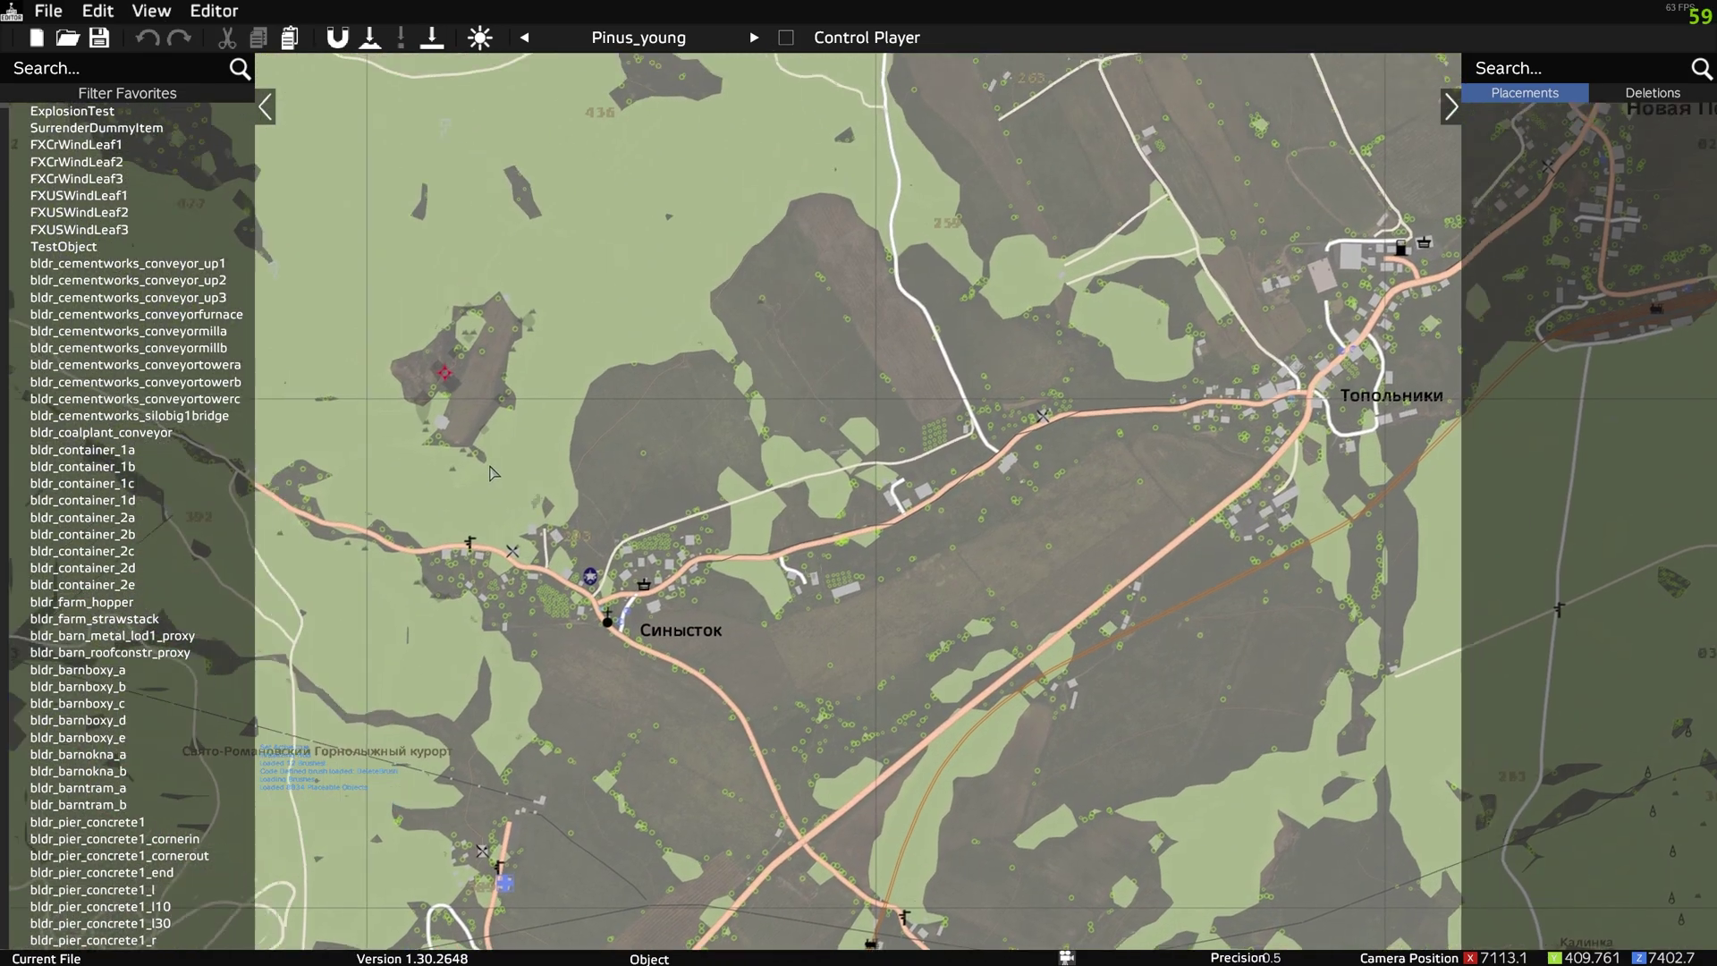
scroll(573, 445, "up", 1)
left_click_drag(523, 694, 742, 590)
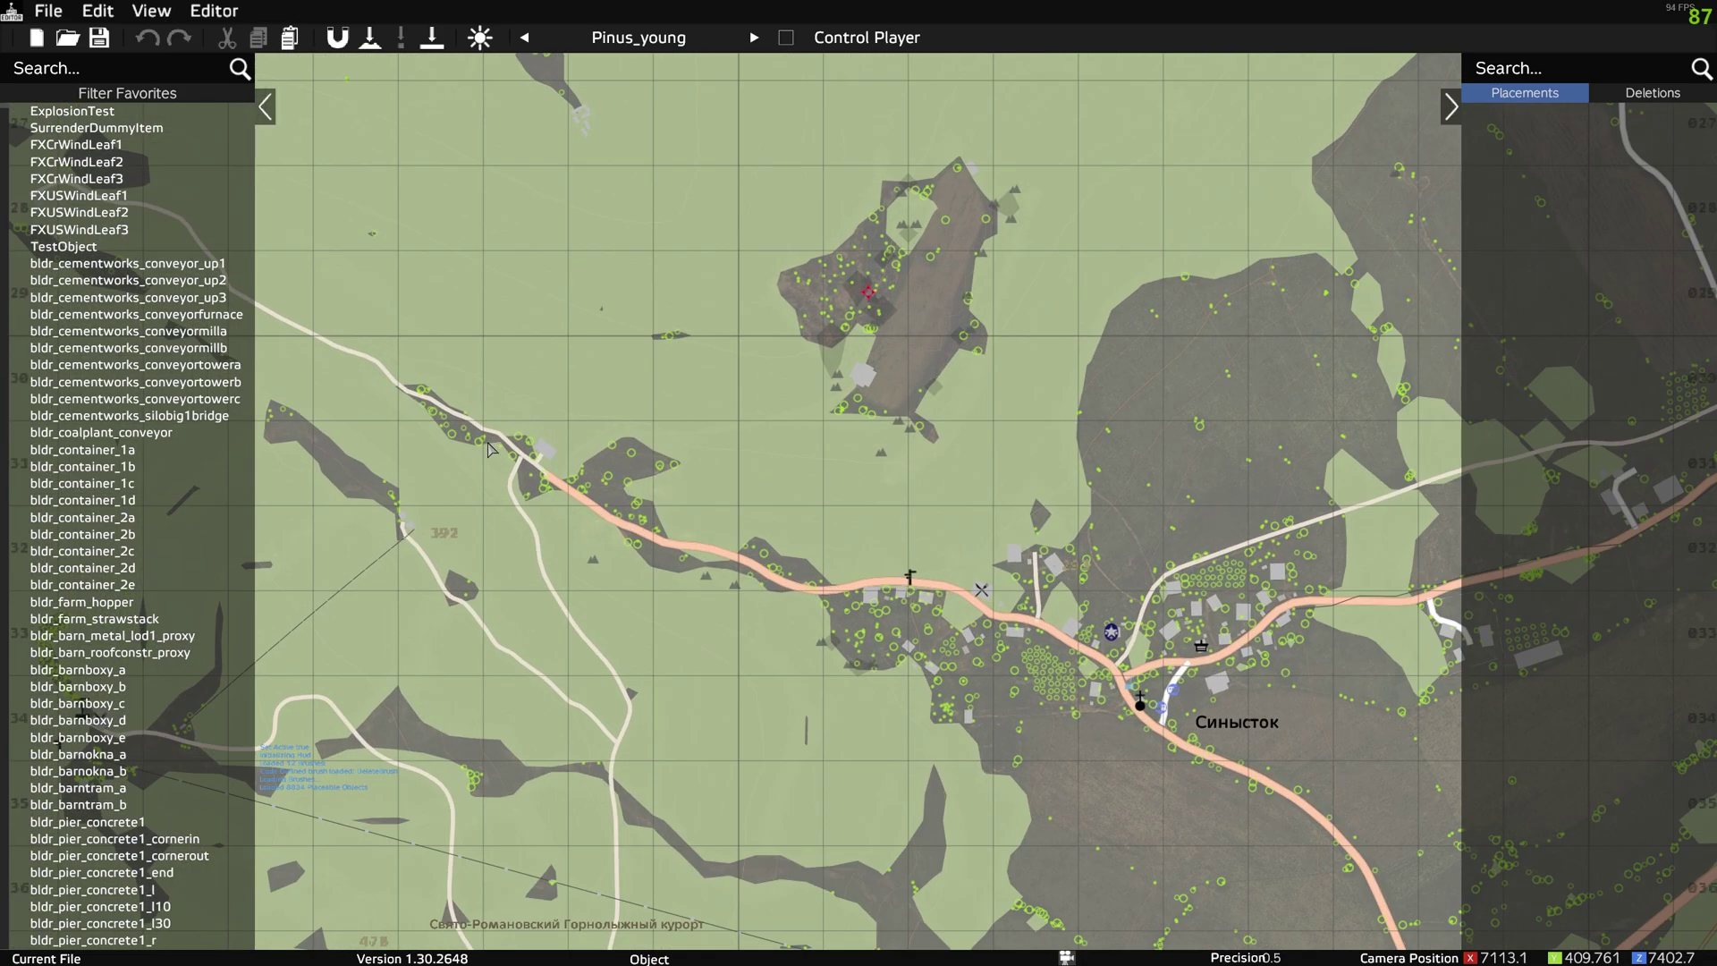
scroll(490, 449, "up", 2)
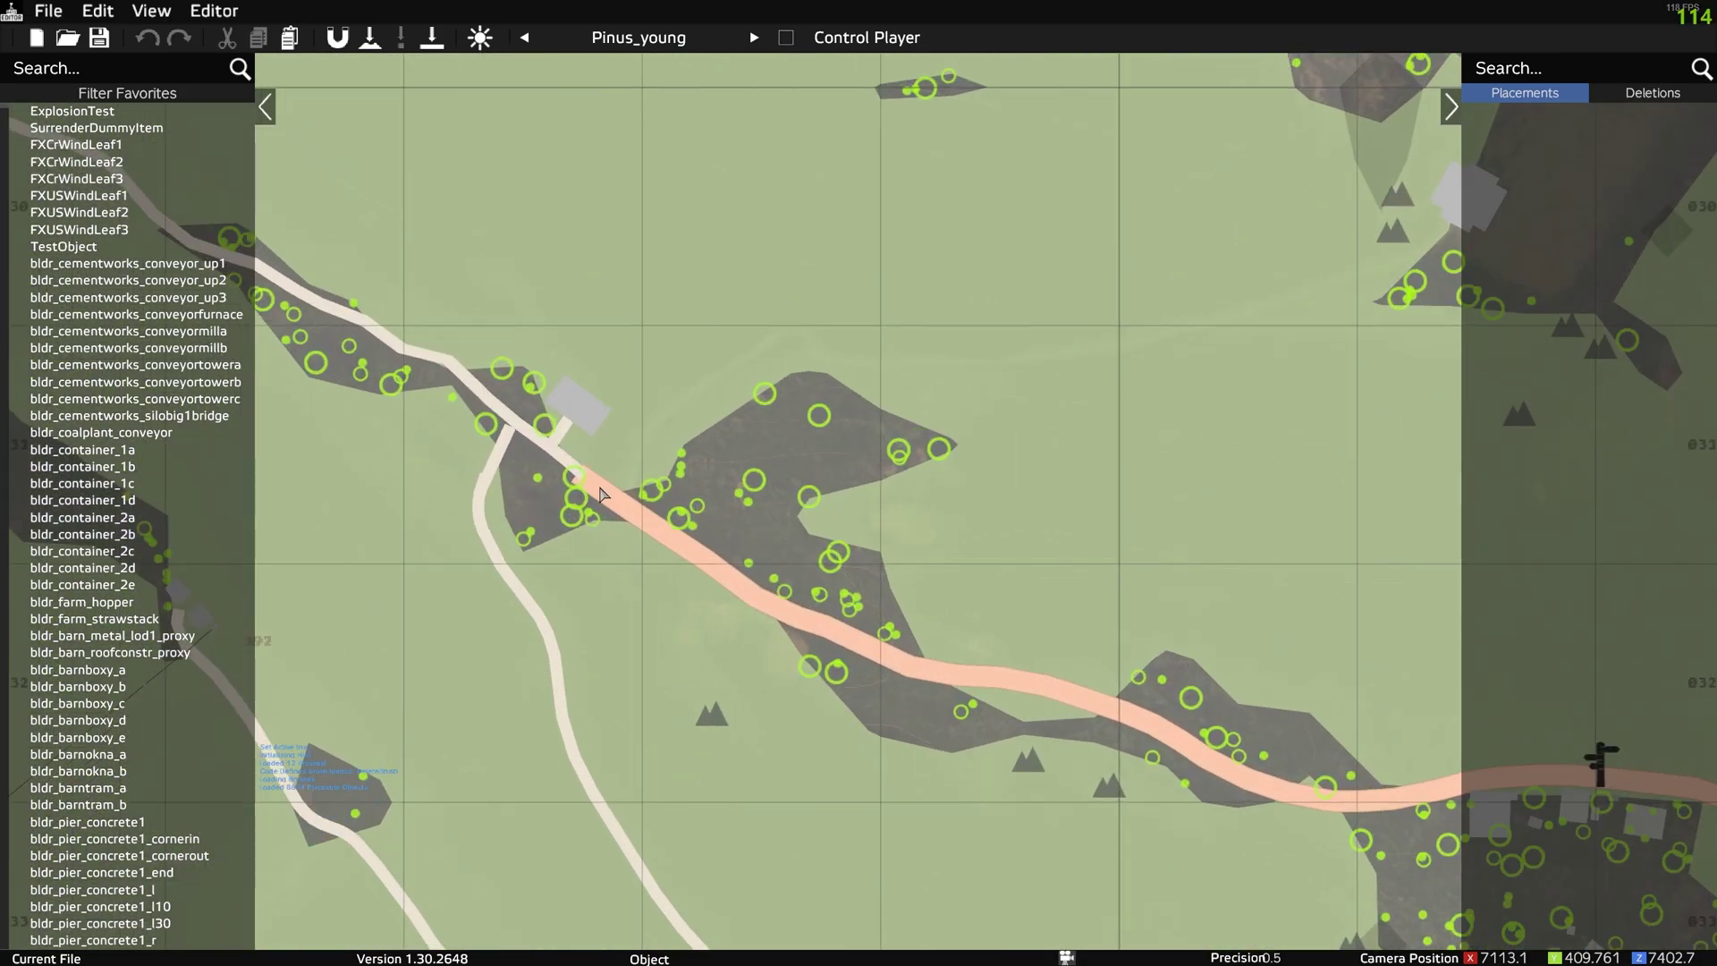
key("m")
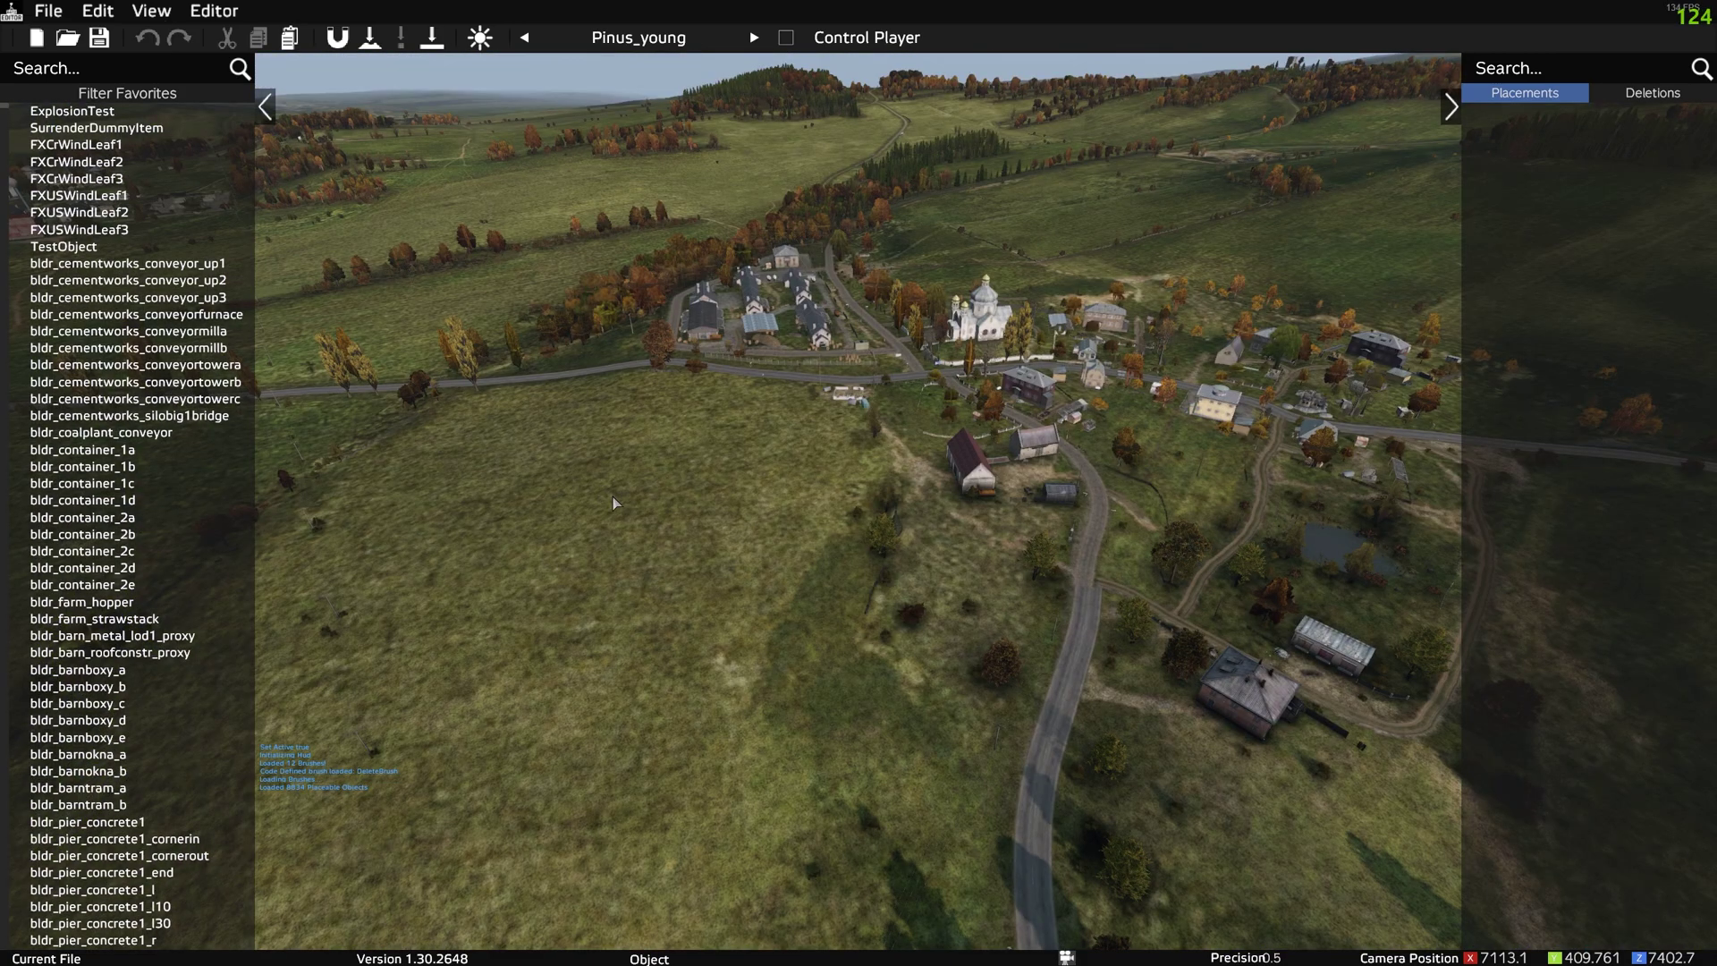
Teleport the camera to the road junction northwest of Синысток and bring it down to the dirt driveway facing the building's gate.
key("m")
double_click(579, 458)
key("m")
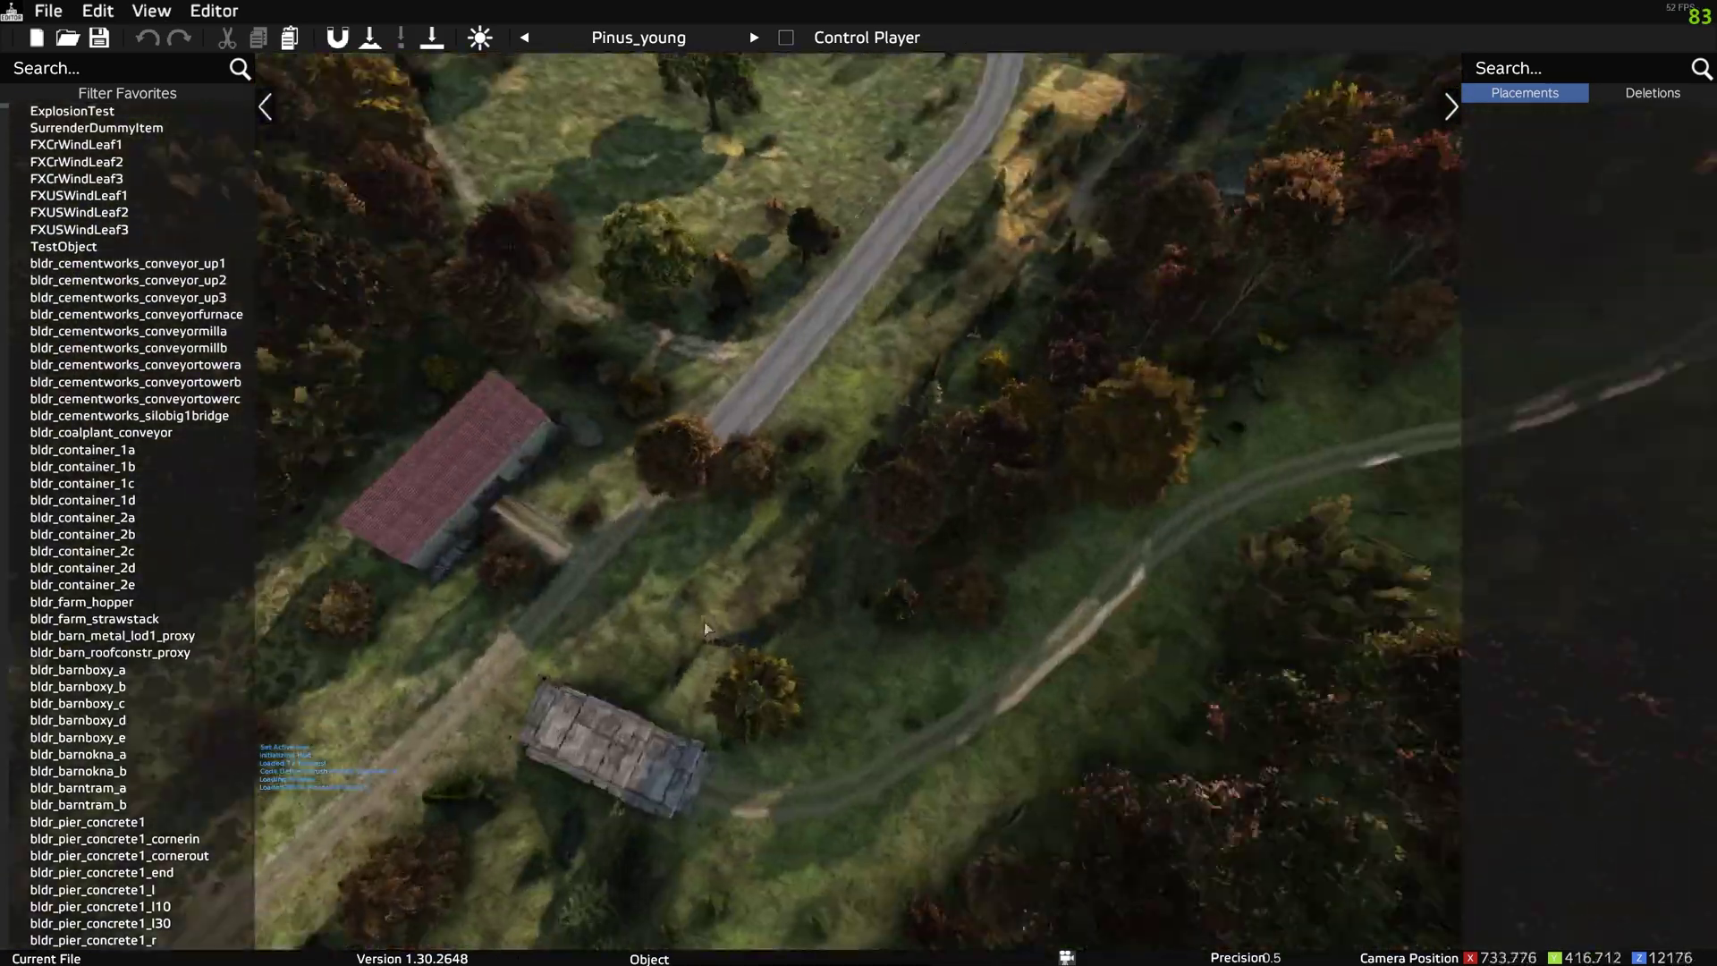
key("w")
right_click_drag(704, 629, 588, 597)
key("w")
key("a")
key("d")
key("w")
key("w")
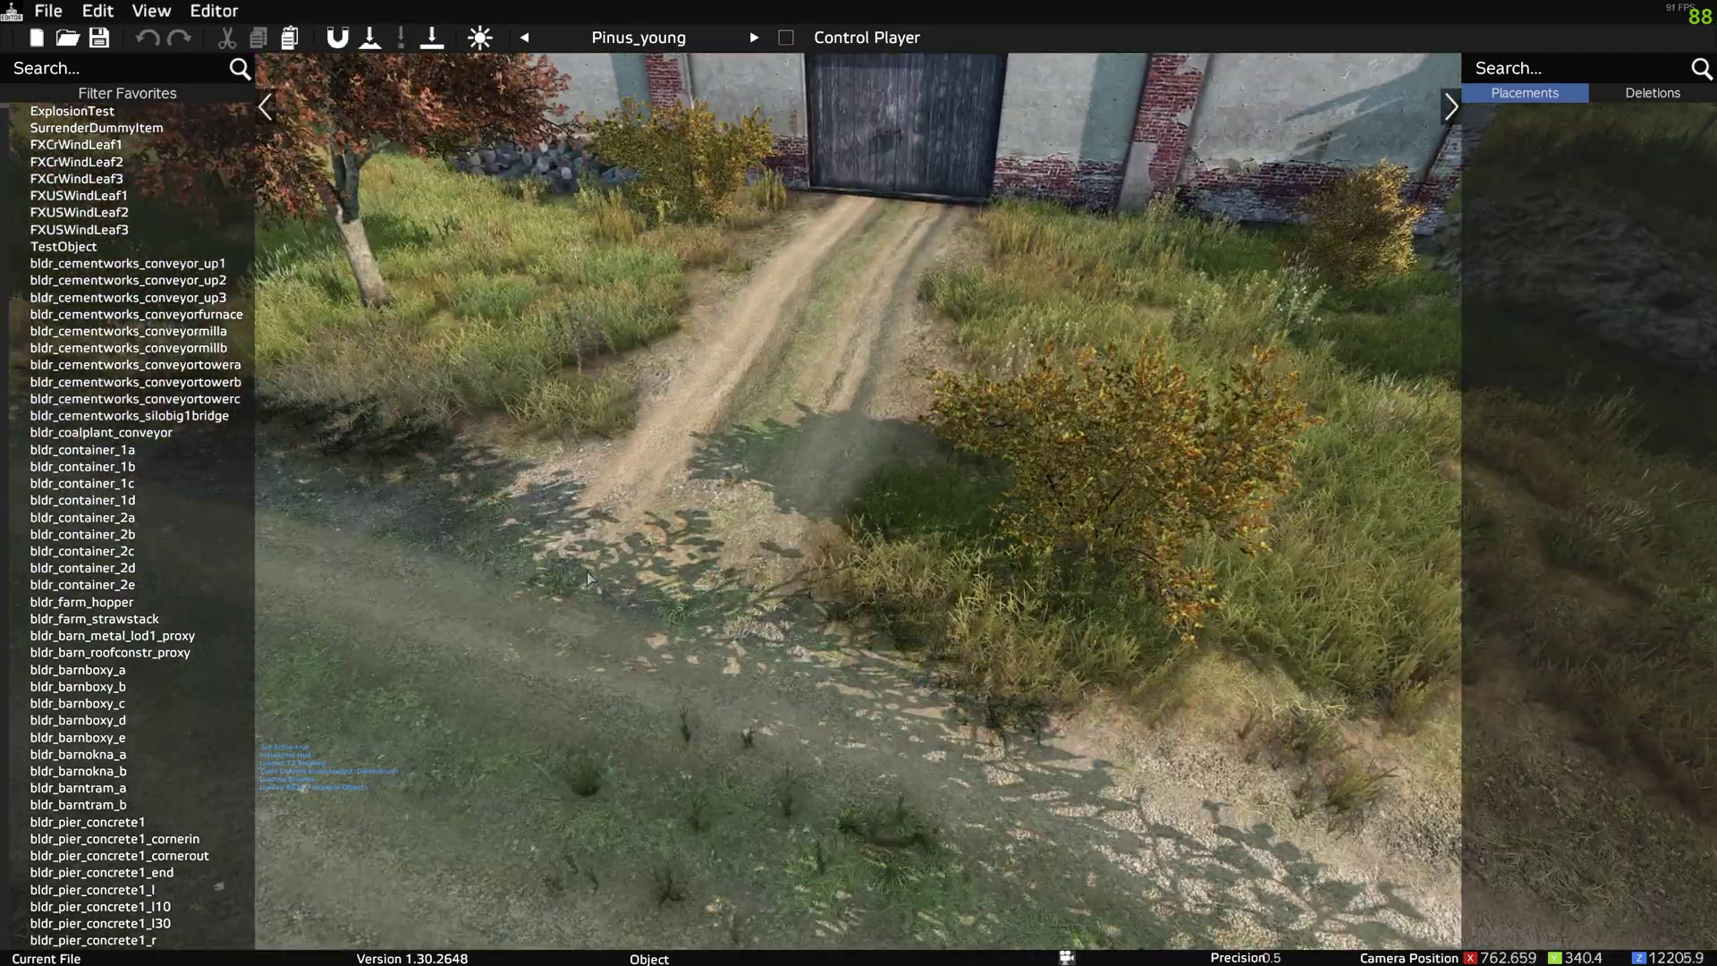
Filter the placeable object list by "bmw_".
left_click(107, 71)
type("bm_")
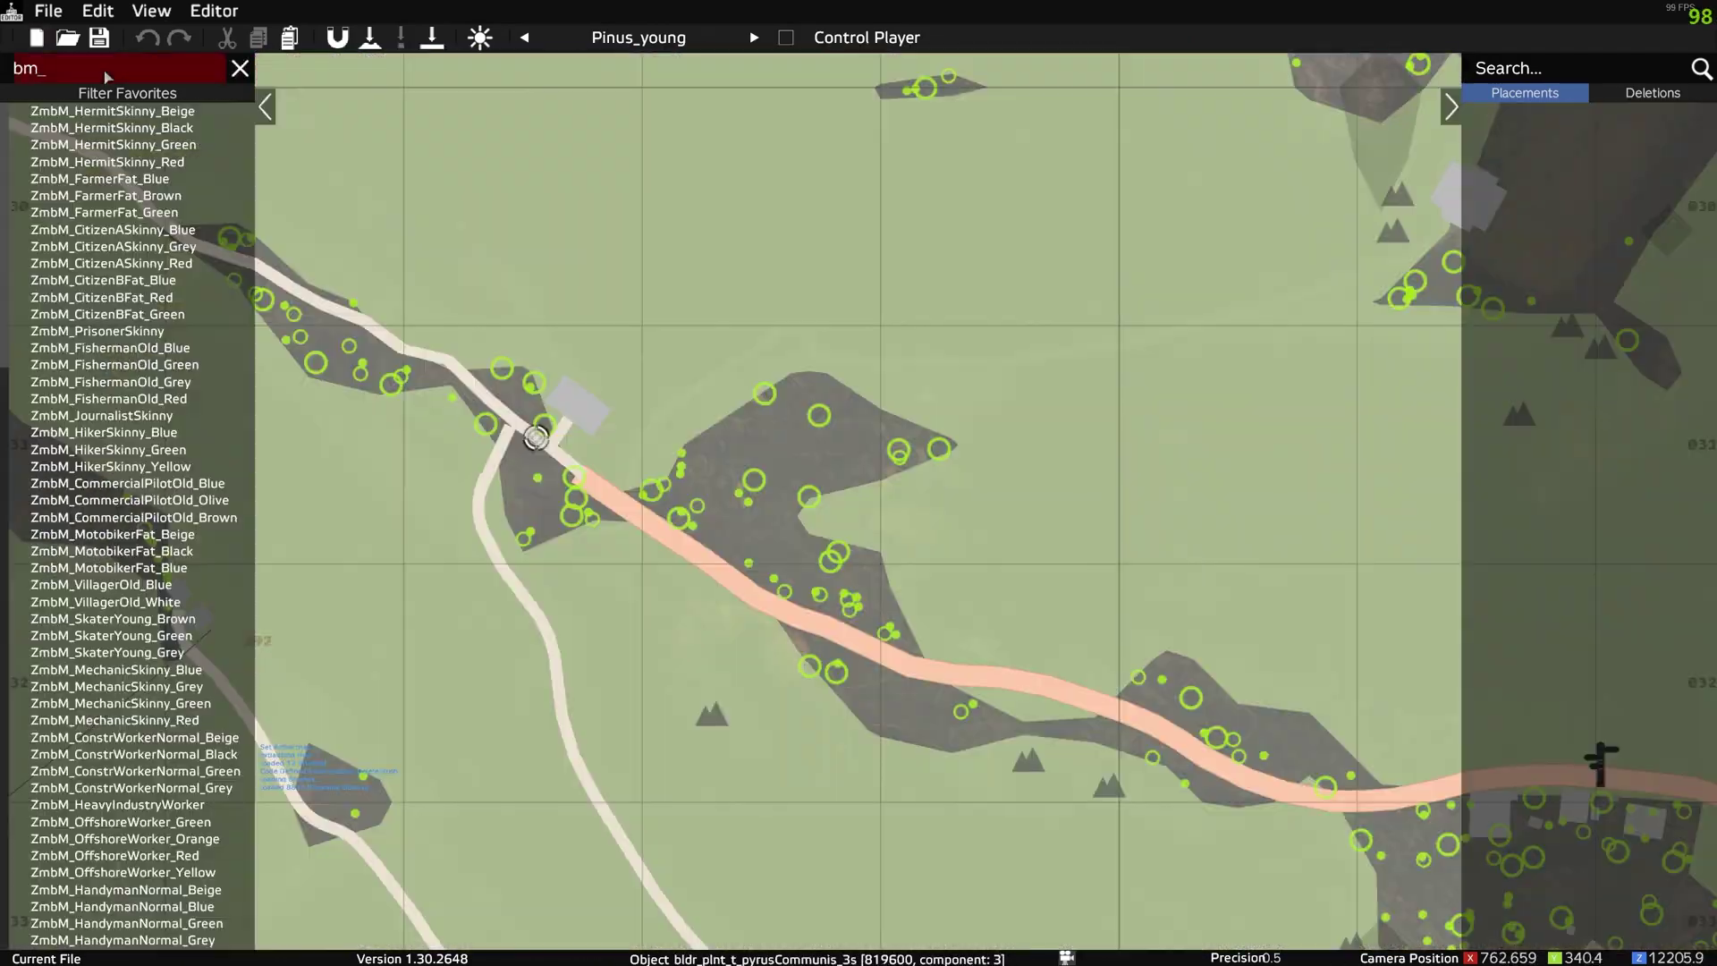
key("BackSpace")
type("w_")
type("m")
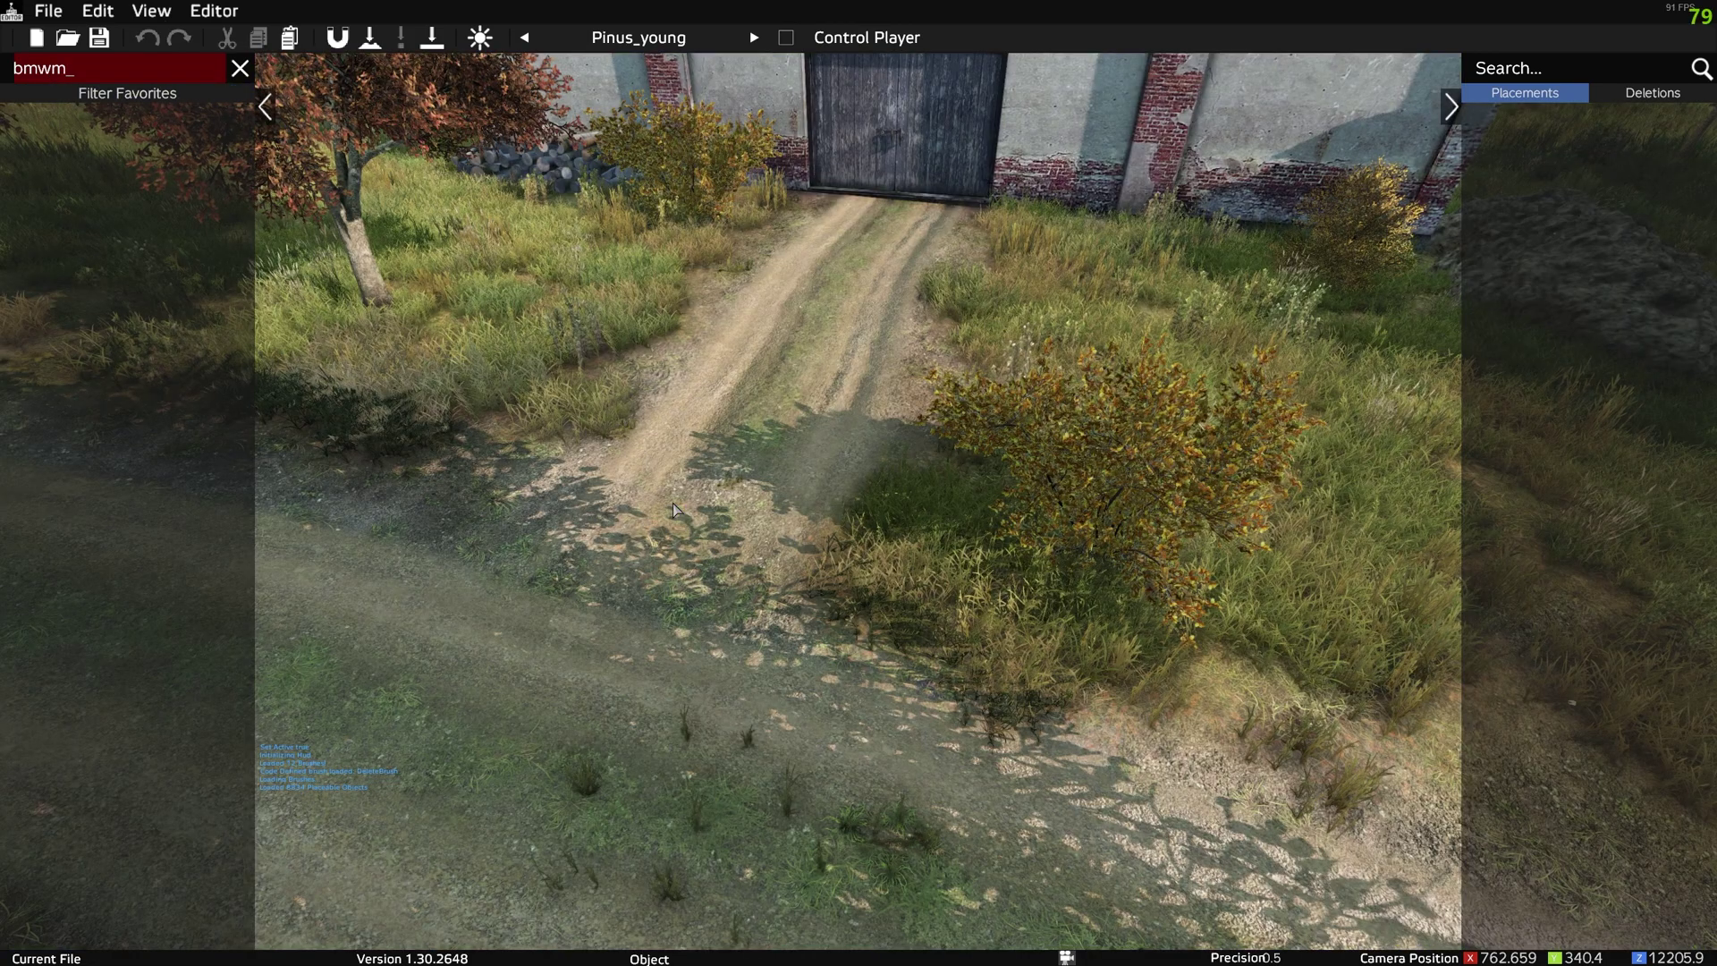
key("BackSpace")
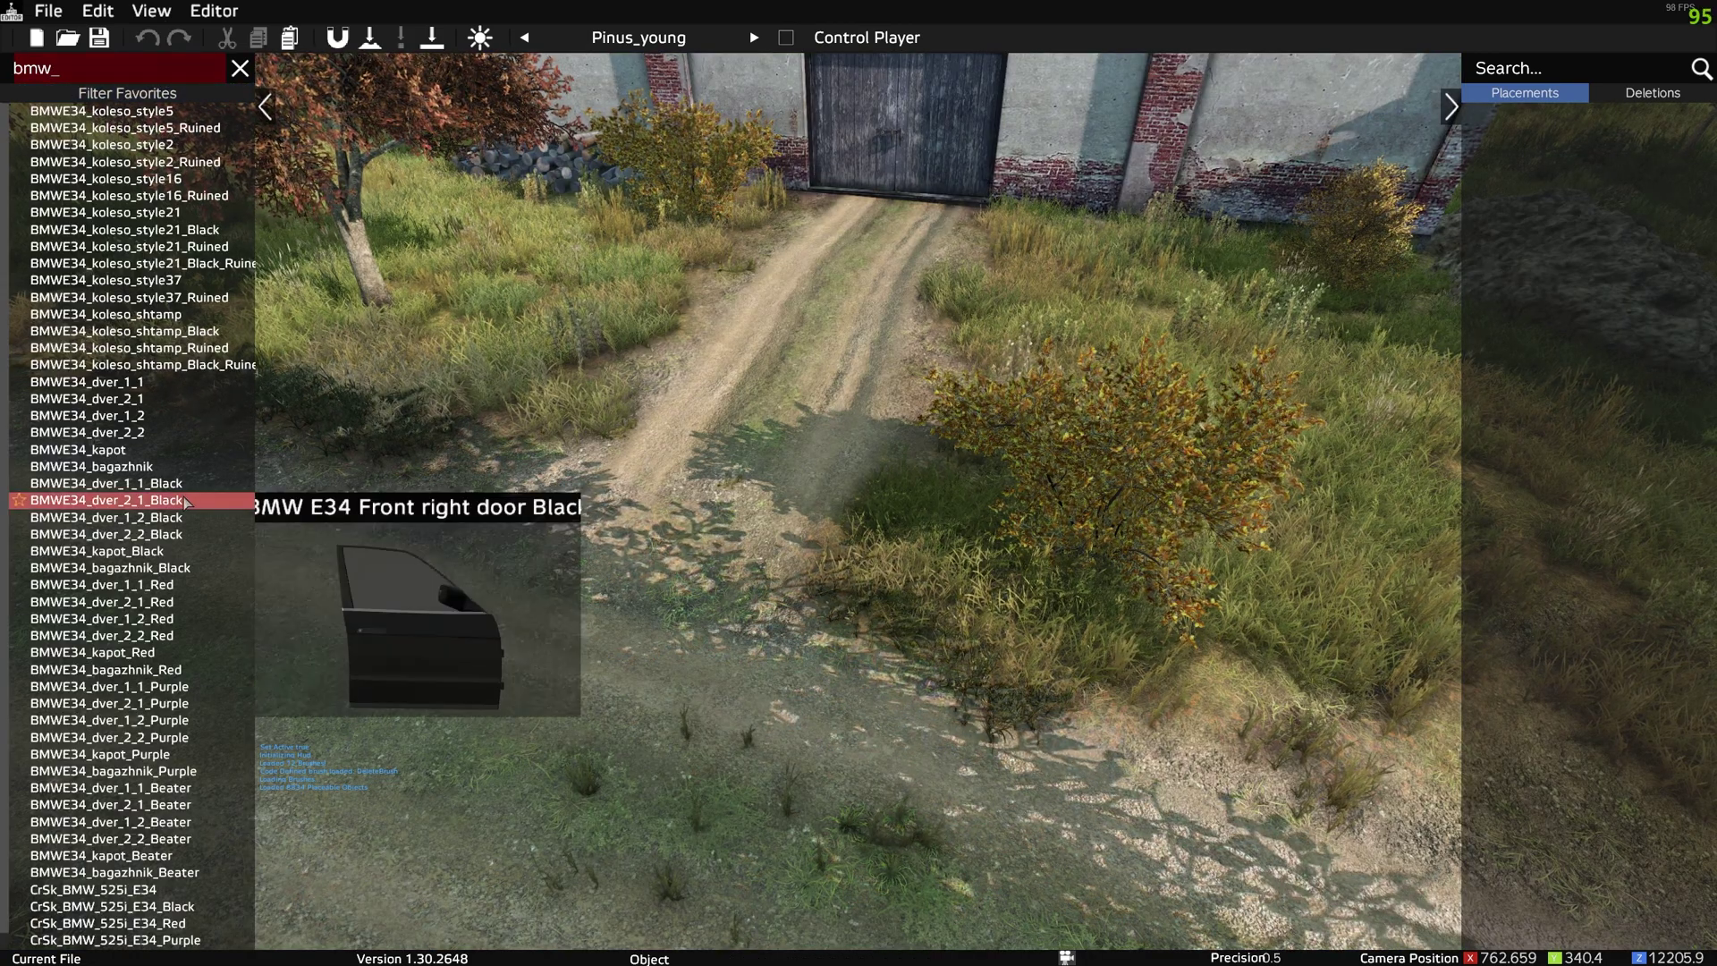
Place CrSk_BMW_525i_E34_Black on the dirt driveway in front of the gate and raise it slightly above the ground.
scroll(164, 904, "down", 1)
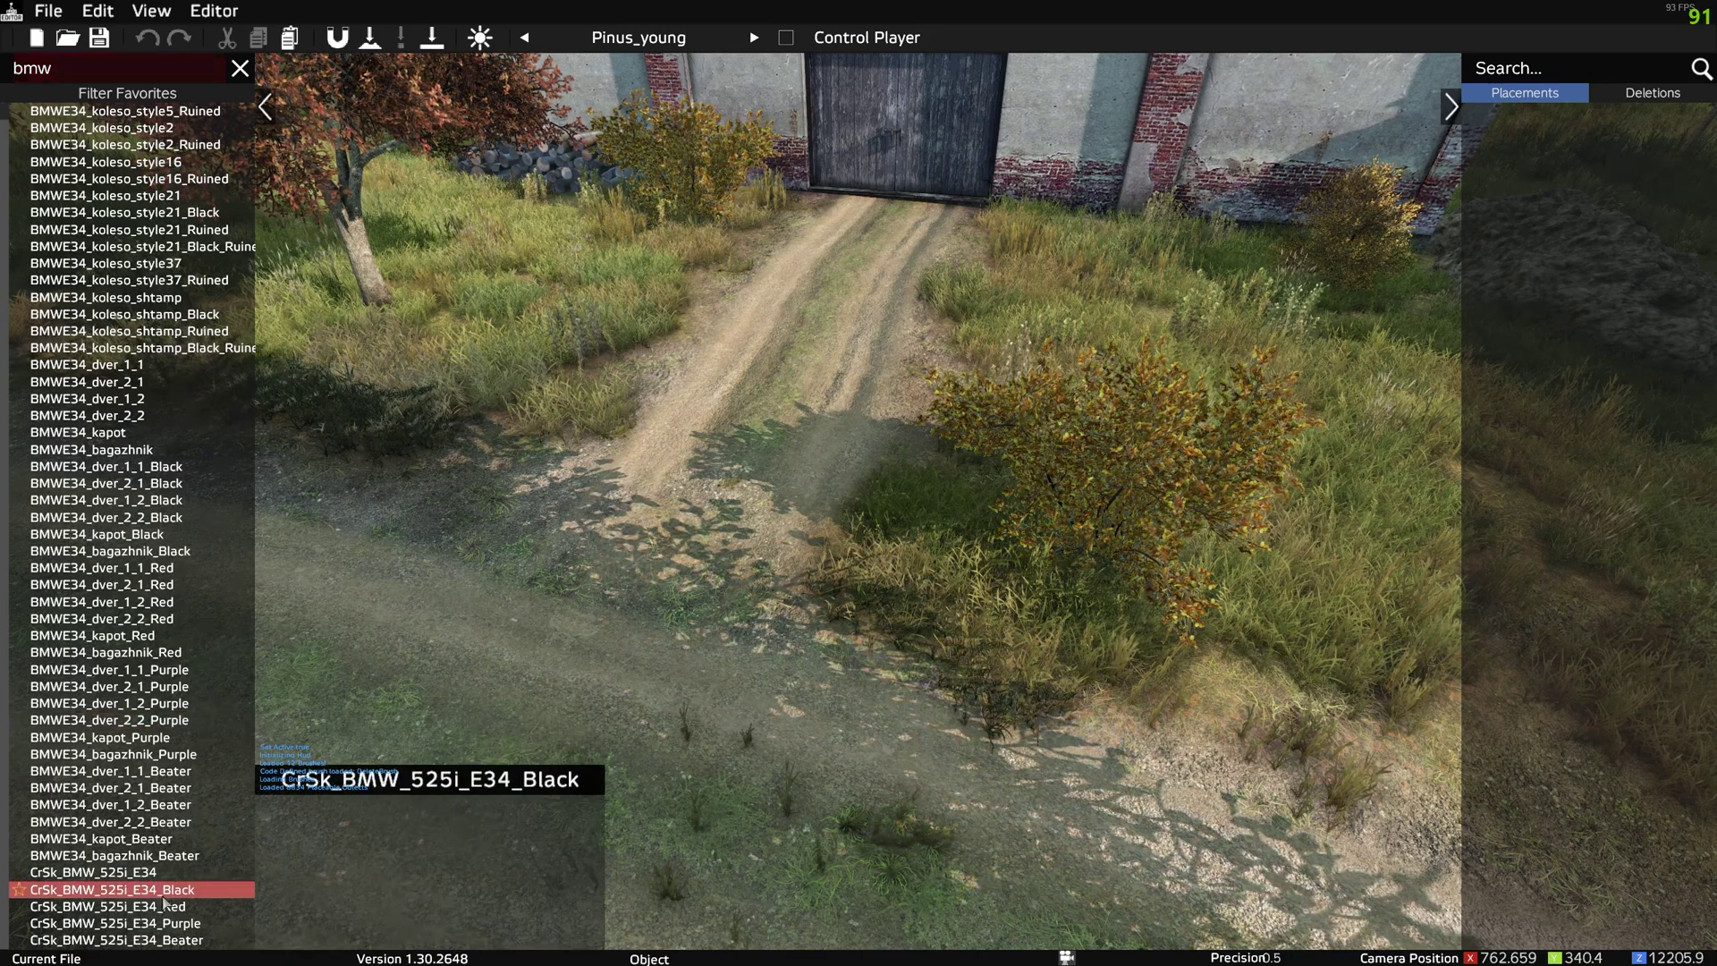
left_click(163, 895)
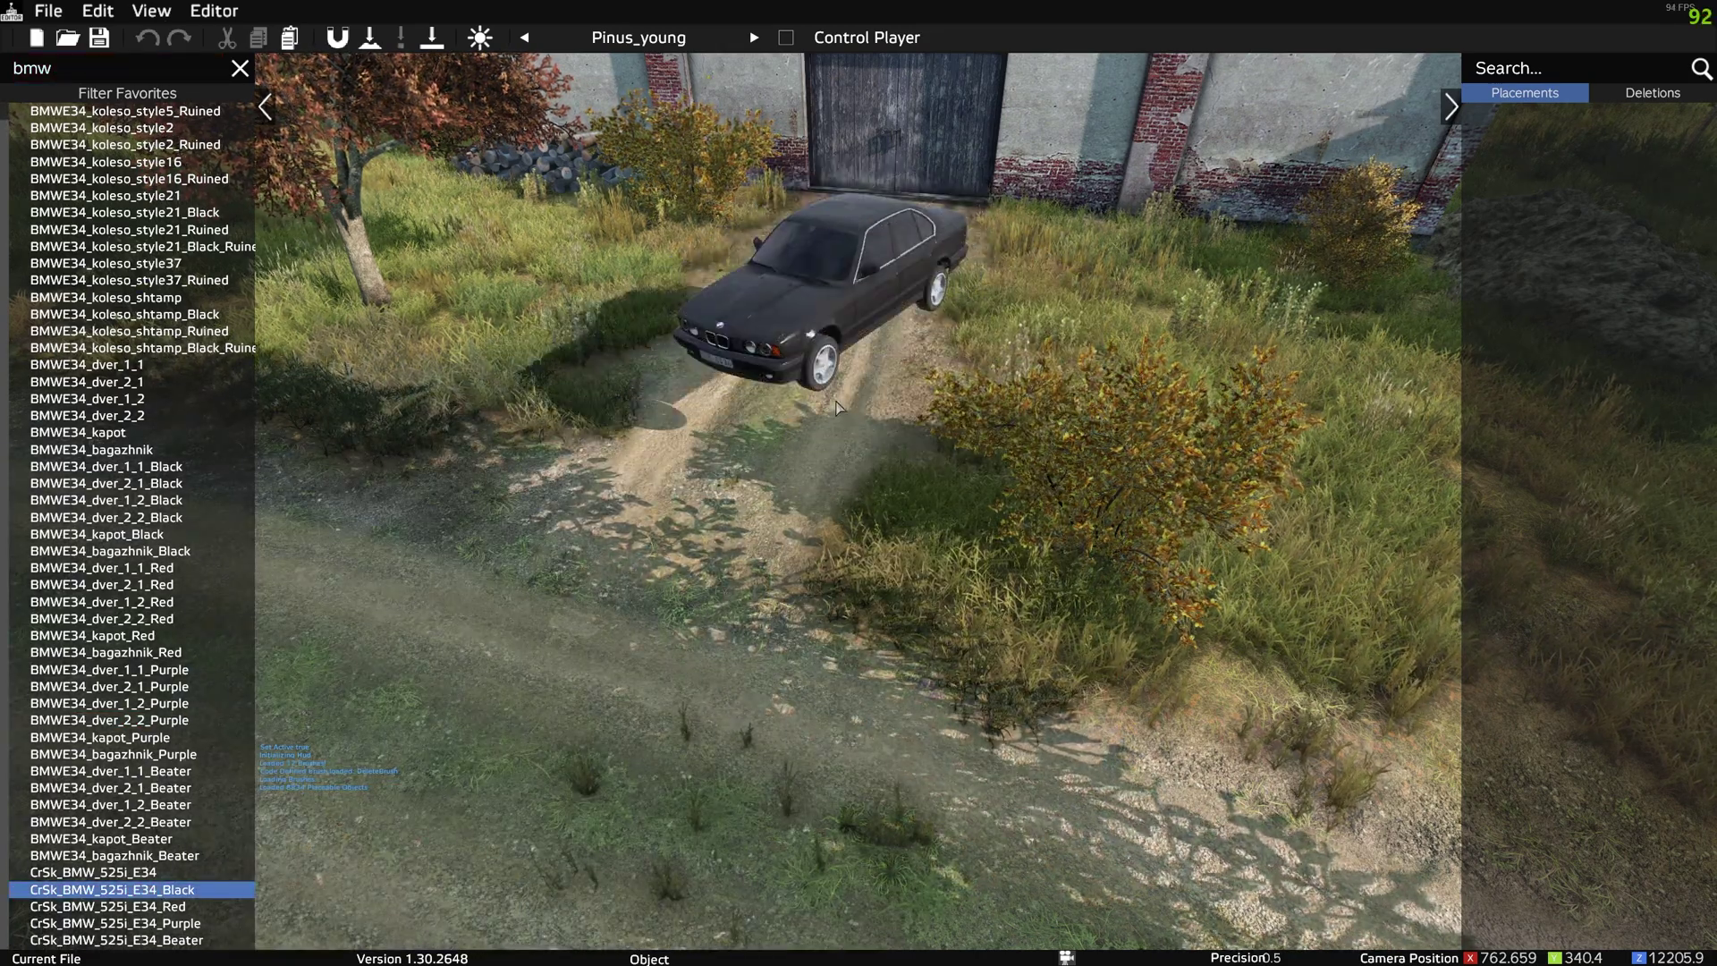
left_click(819, 380)
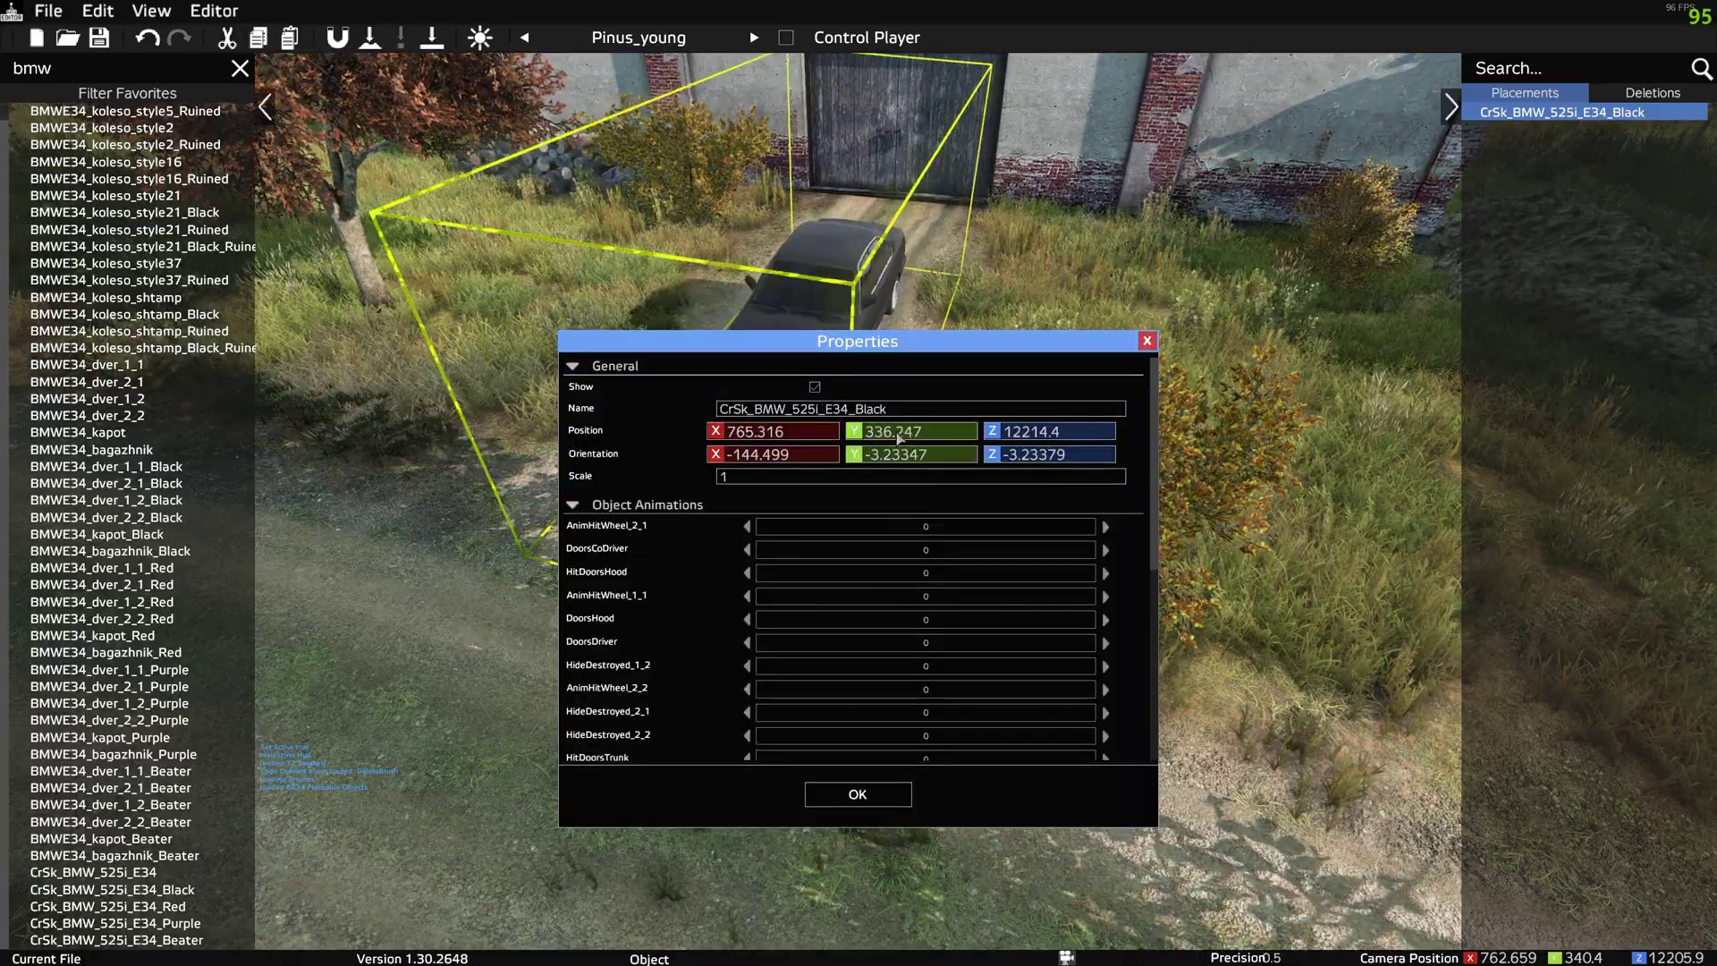
key("d")
right_click_drag(869, 796, 924, 627)
key("w")
key("a")
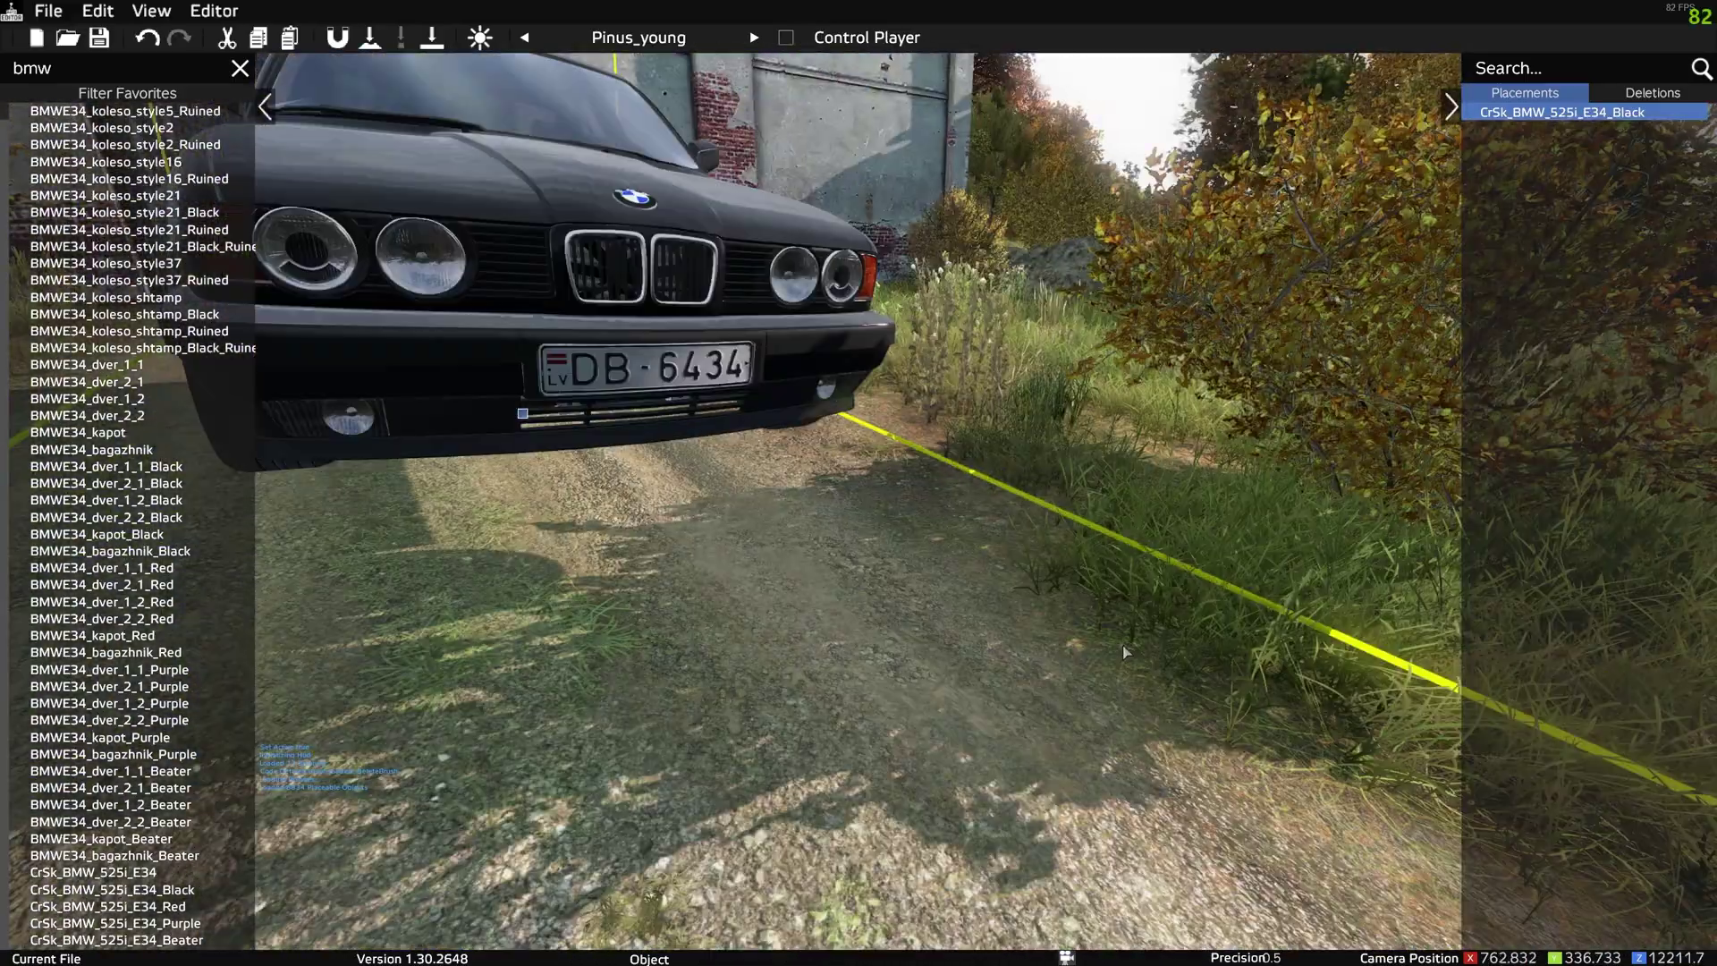
Place CrSk_BMW_525i_E34_Red on the grass beside the driveway, near the rock pile.
key("s")
right_click_drag(1123, 651, 905, 702)
key("w")
key("s")
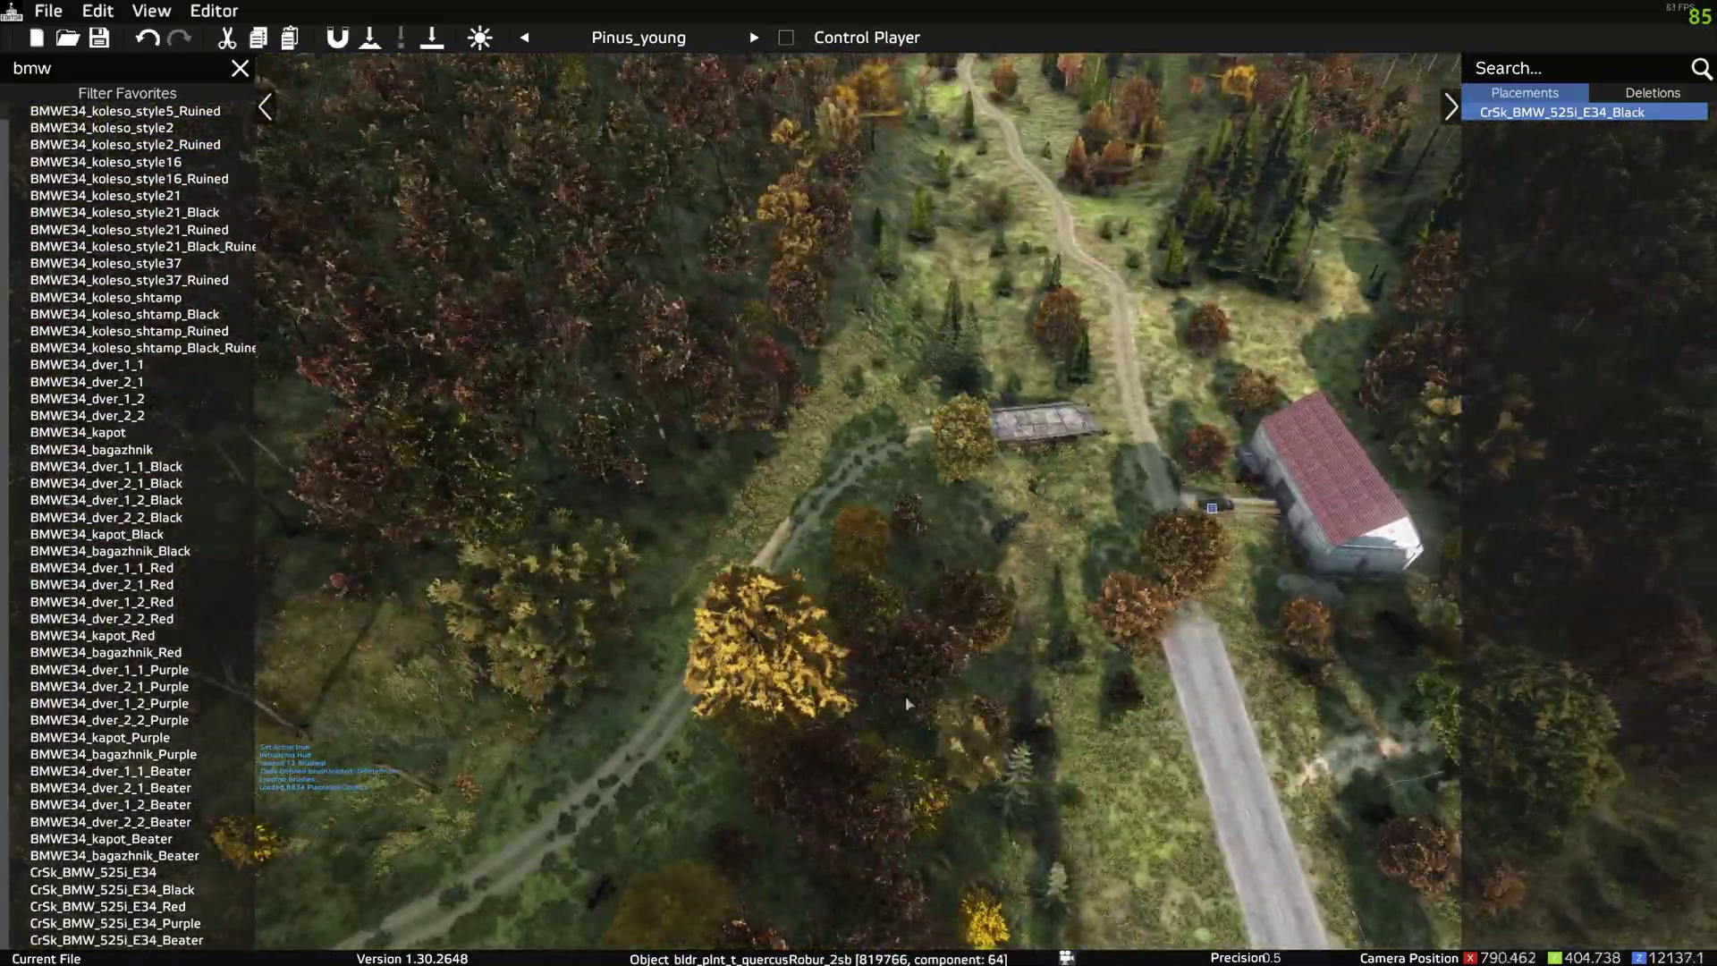
key("w")
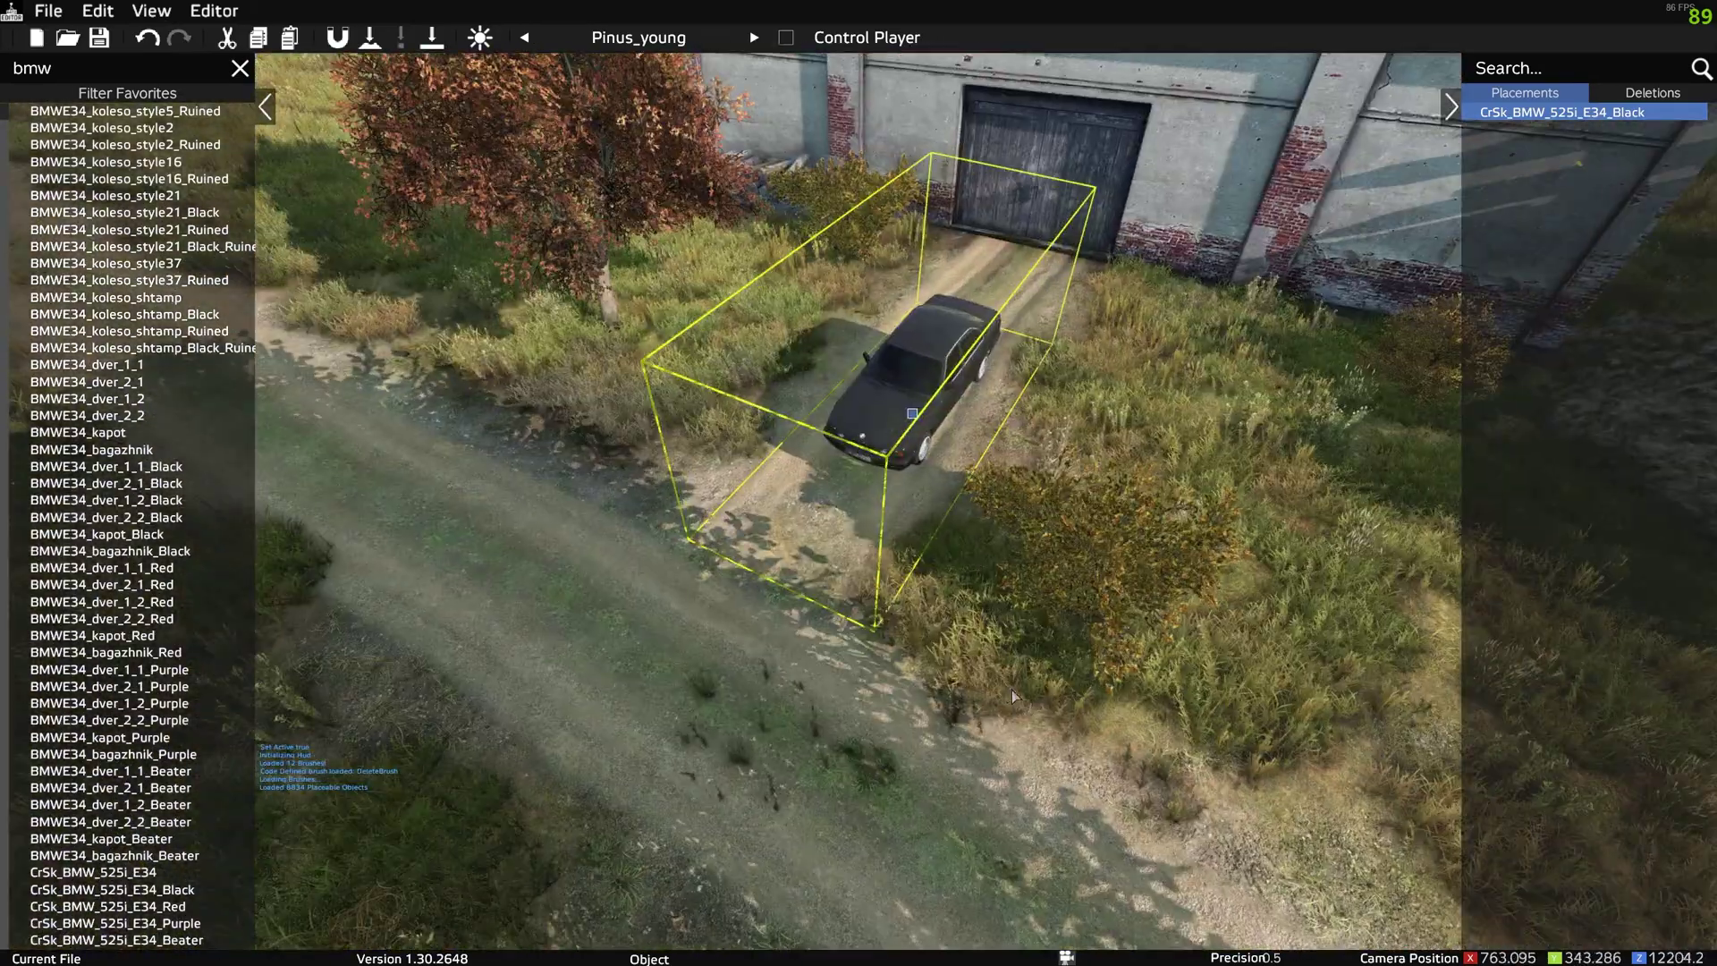
right_click_drag(1011, 695, 930, 680)
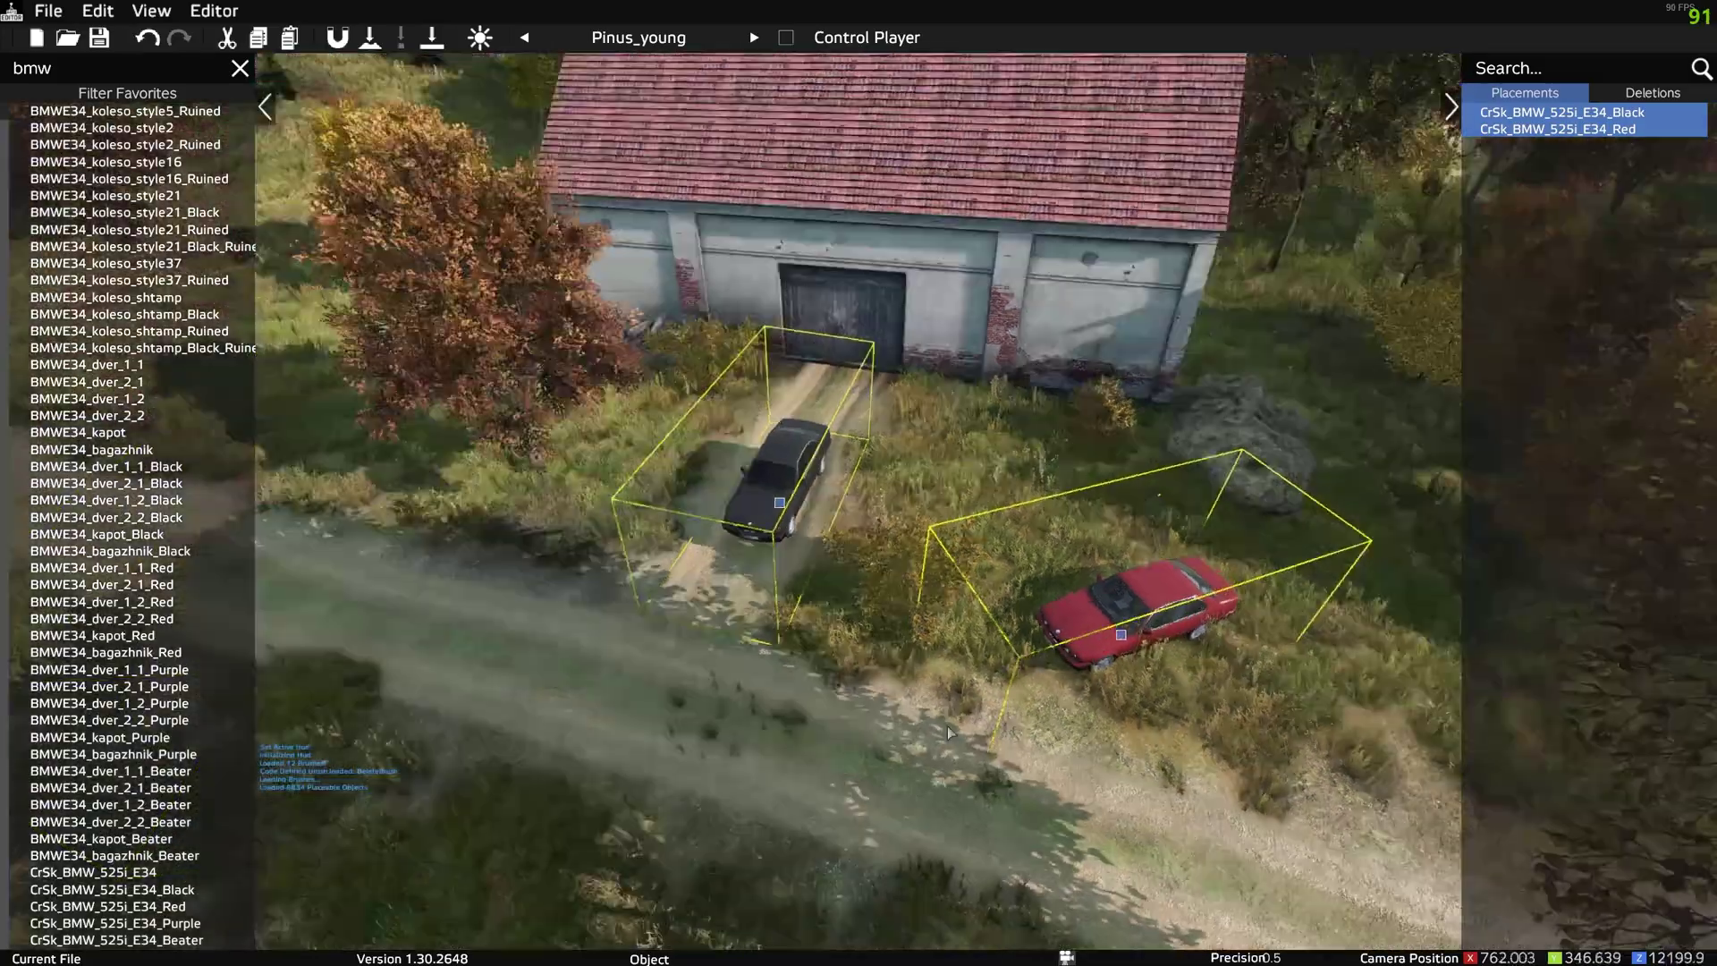
Teleport the camera to Топольники and bring it down to the roadside beside the corrugated metal shelter.
key("s")
right_click_drag(945, 733, 516, 721)
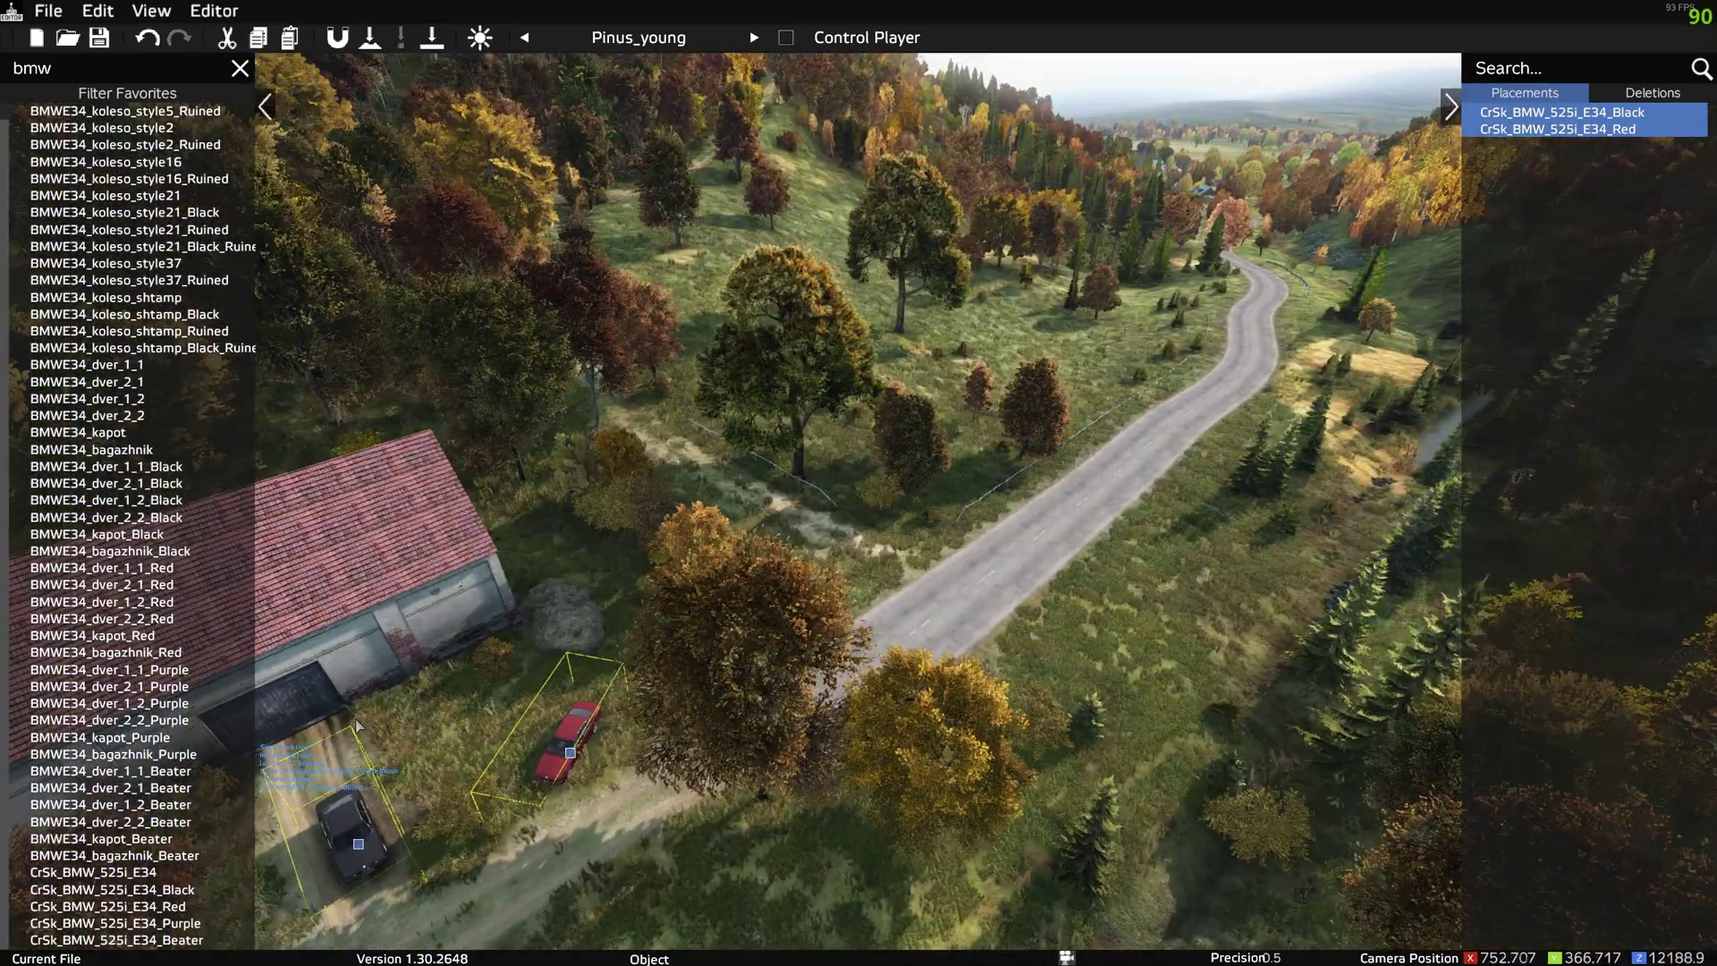
key("m")
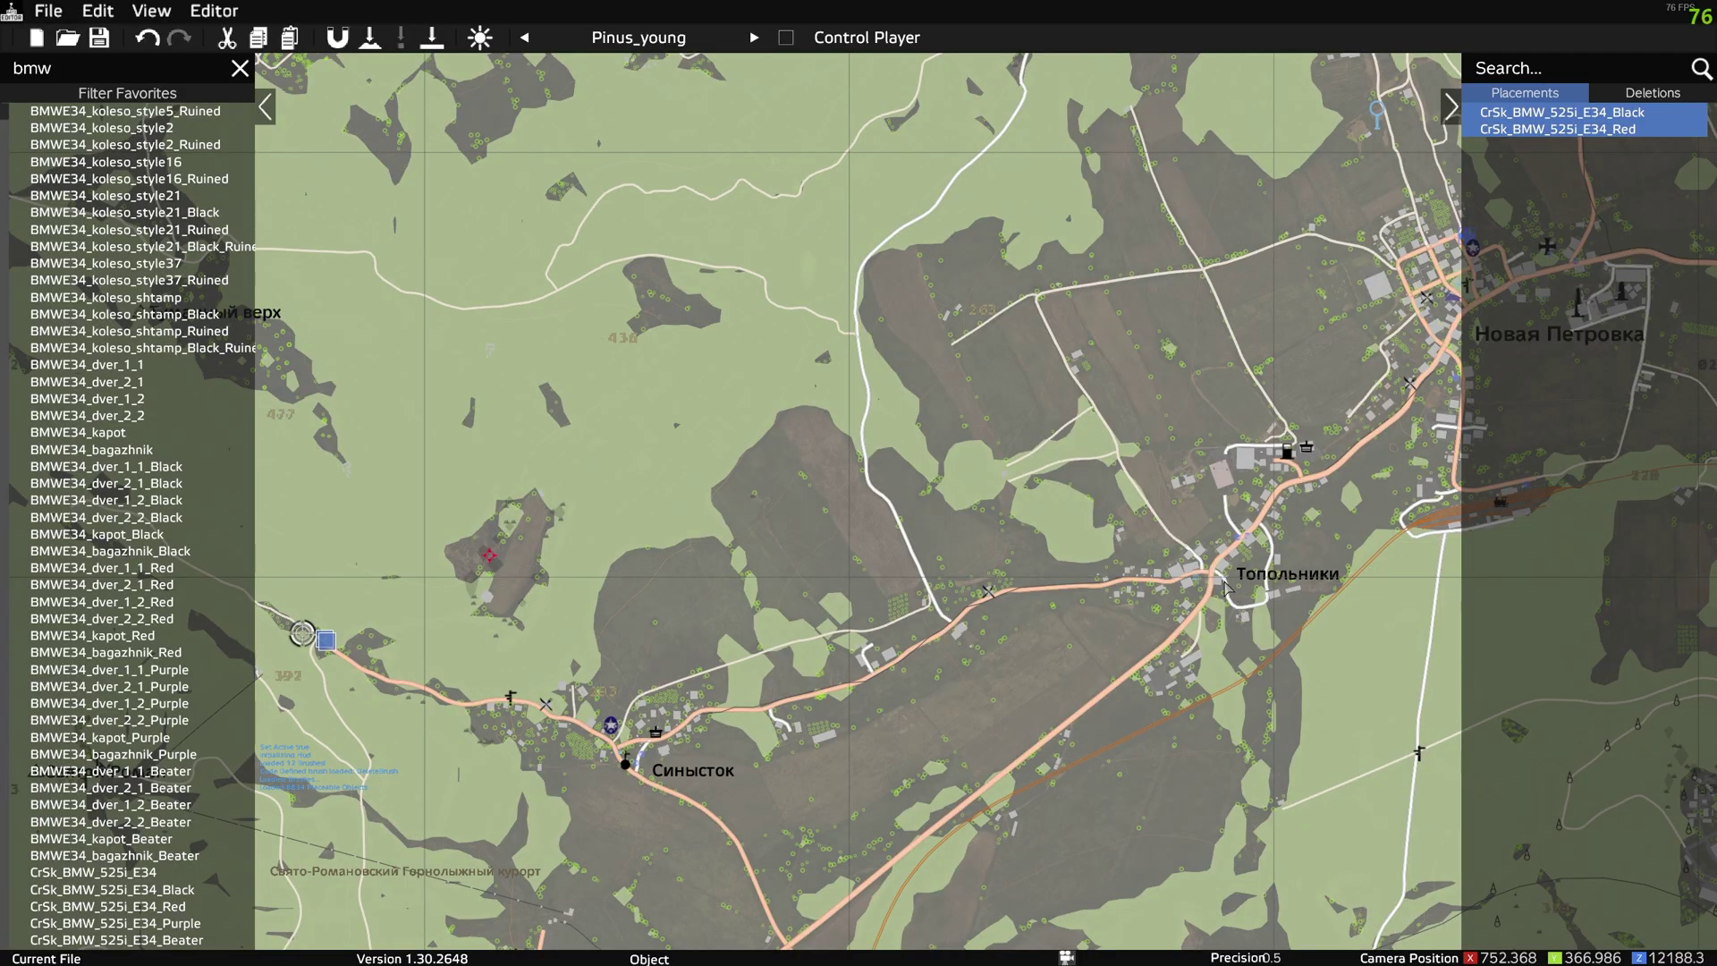
double_click(1226, 588)
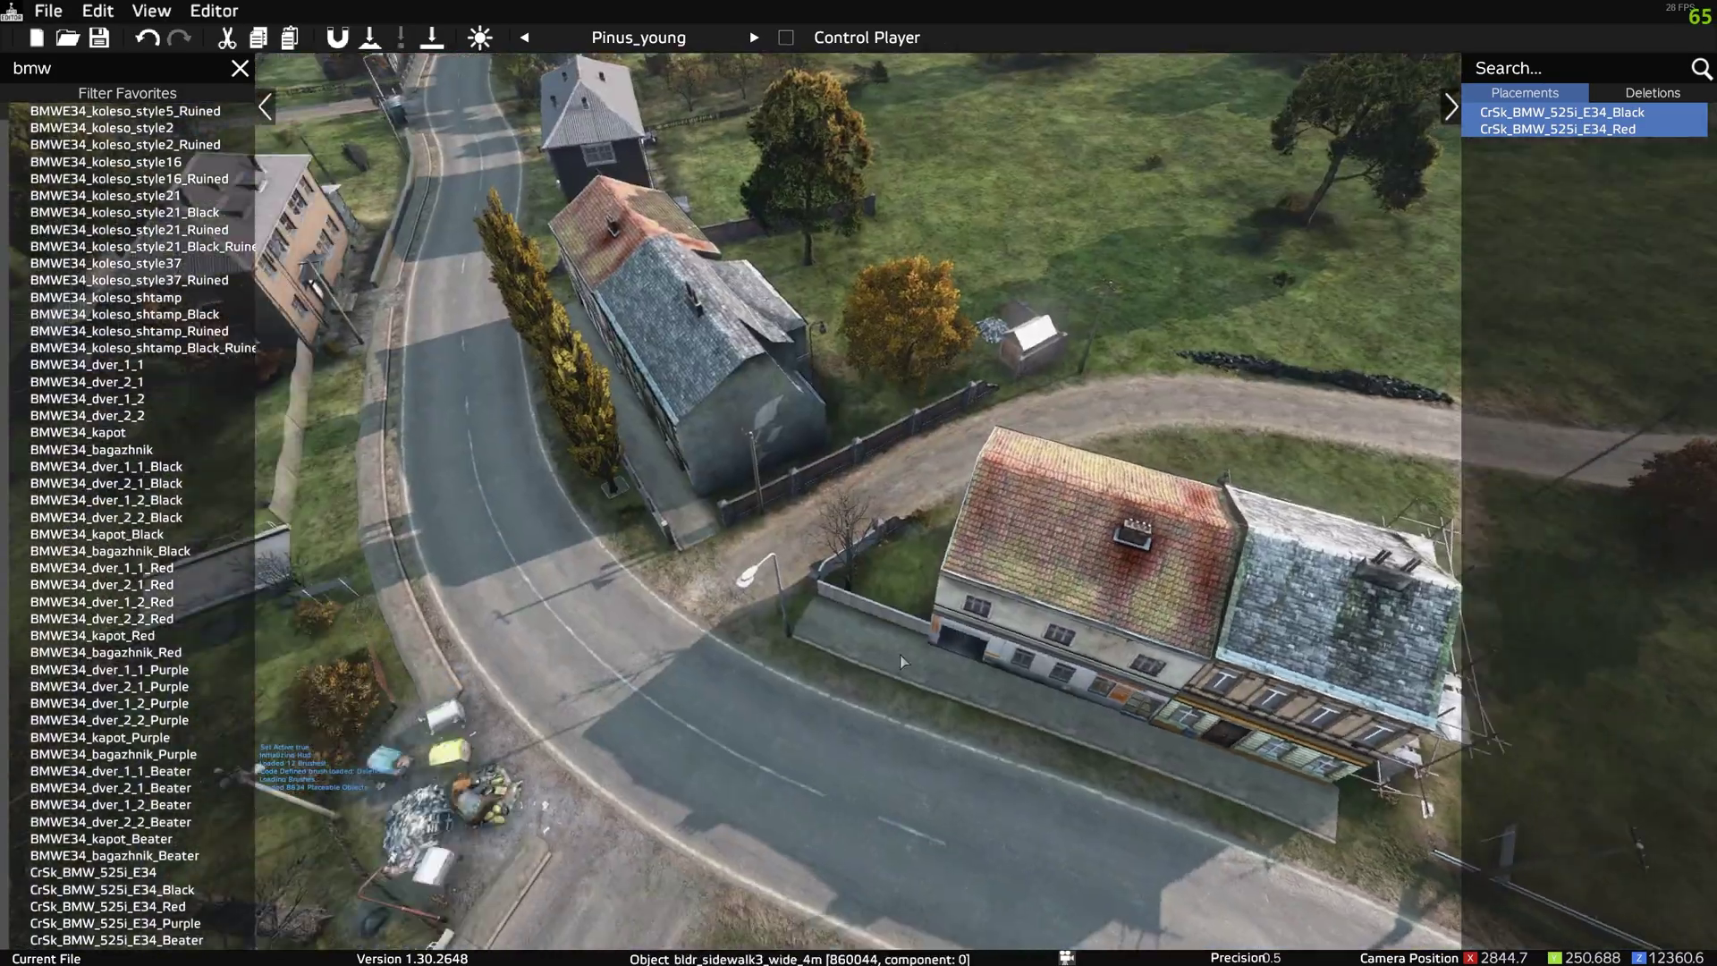
key("w")
middle_click_drag(885, 662, 954, 657)
key("z")
key("w")
key("w")
key("w")
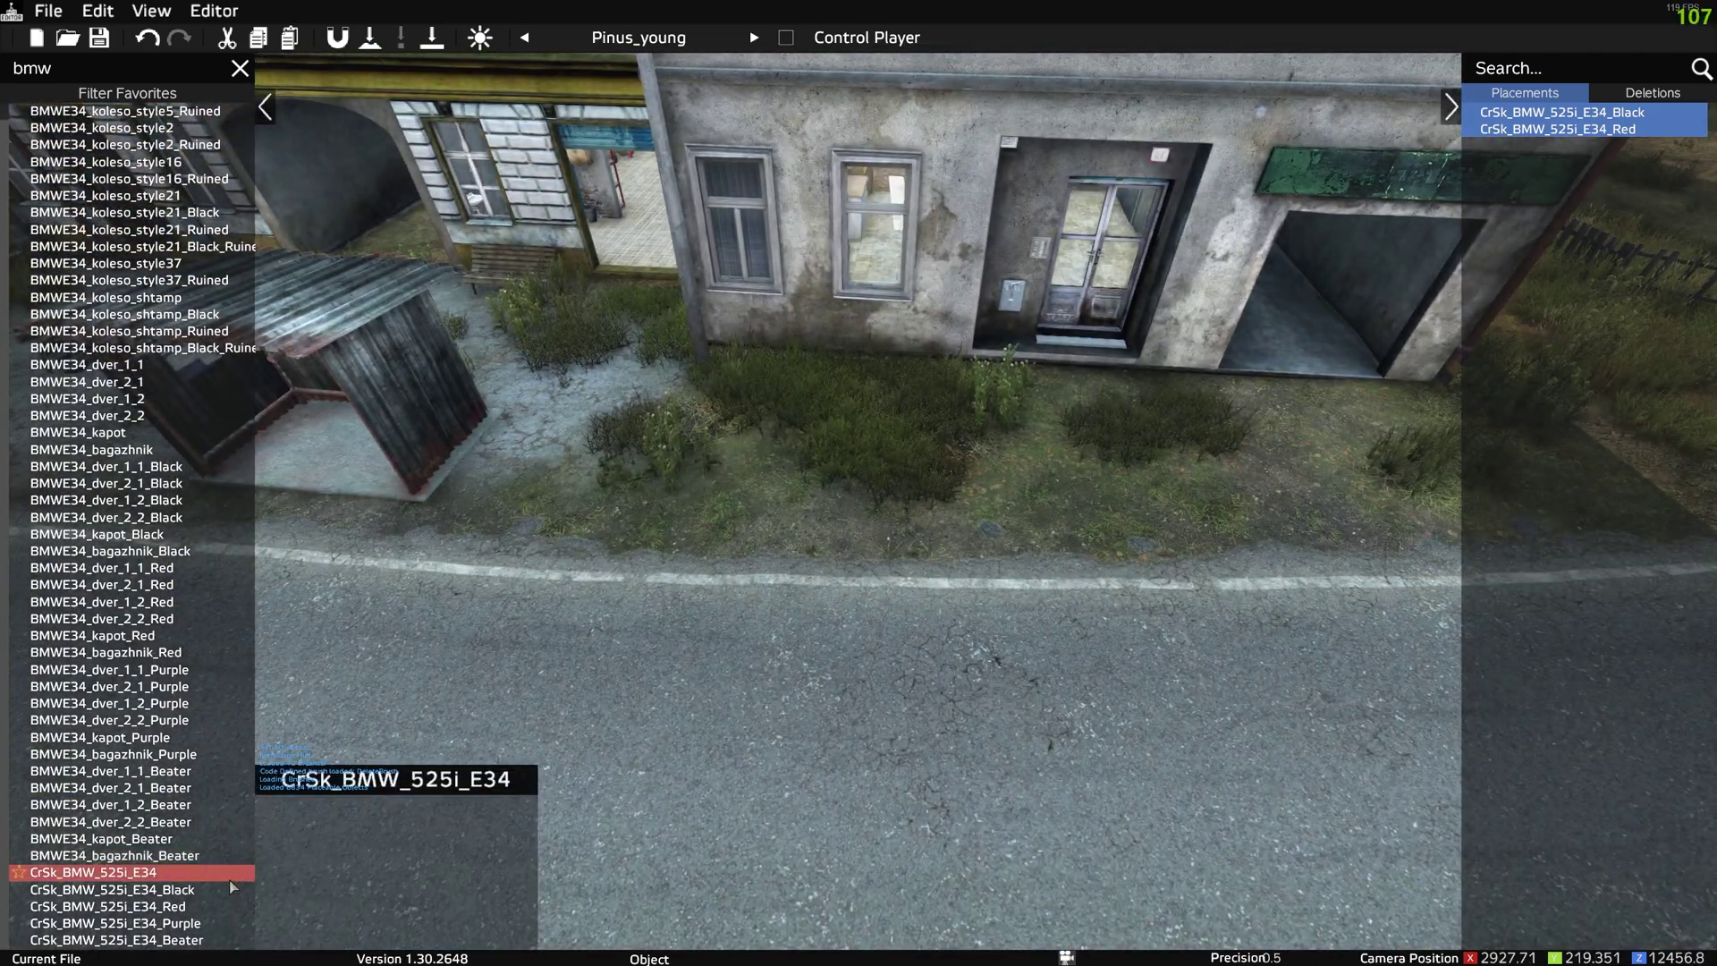
Place CrSk_BMW_525i_E34 on the roadside grass in front of the house and raise its Y position to 214.033.
left_click(231, 880)
left_click(918, 481)
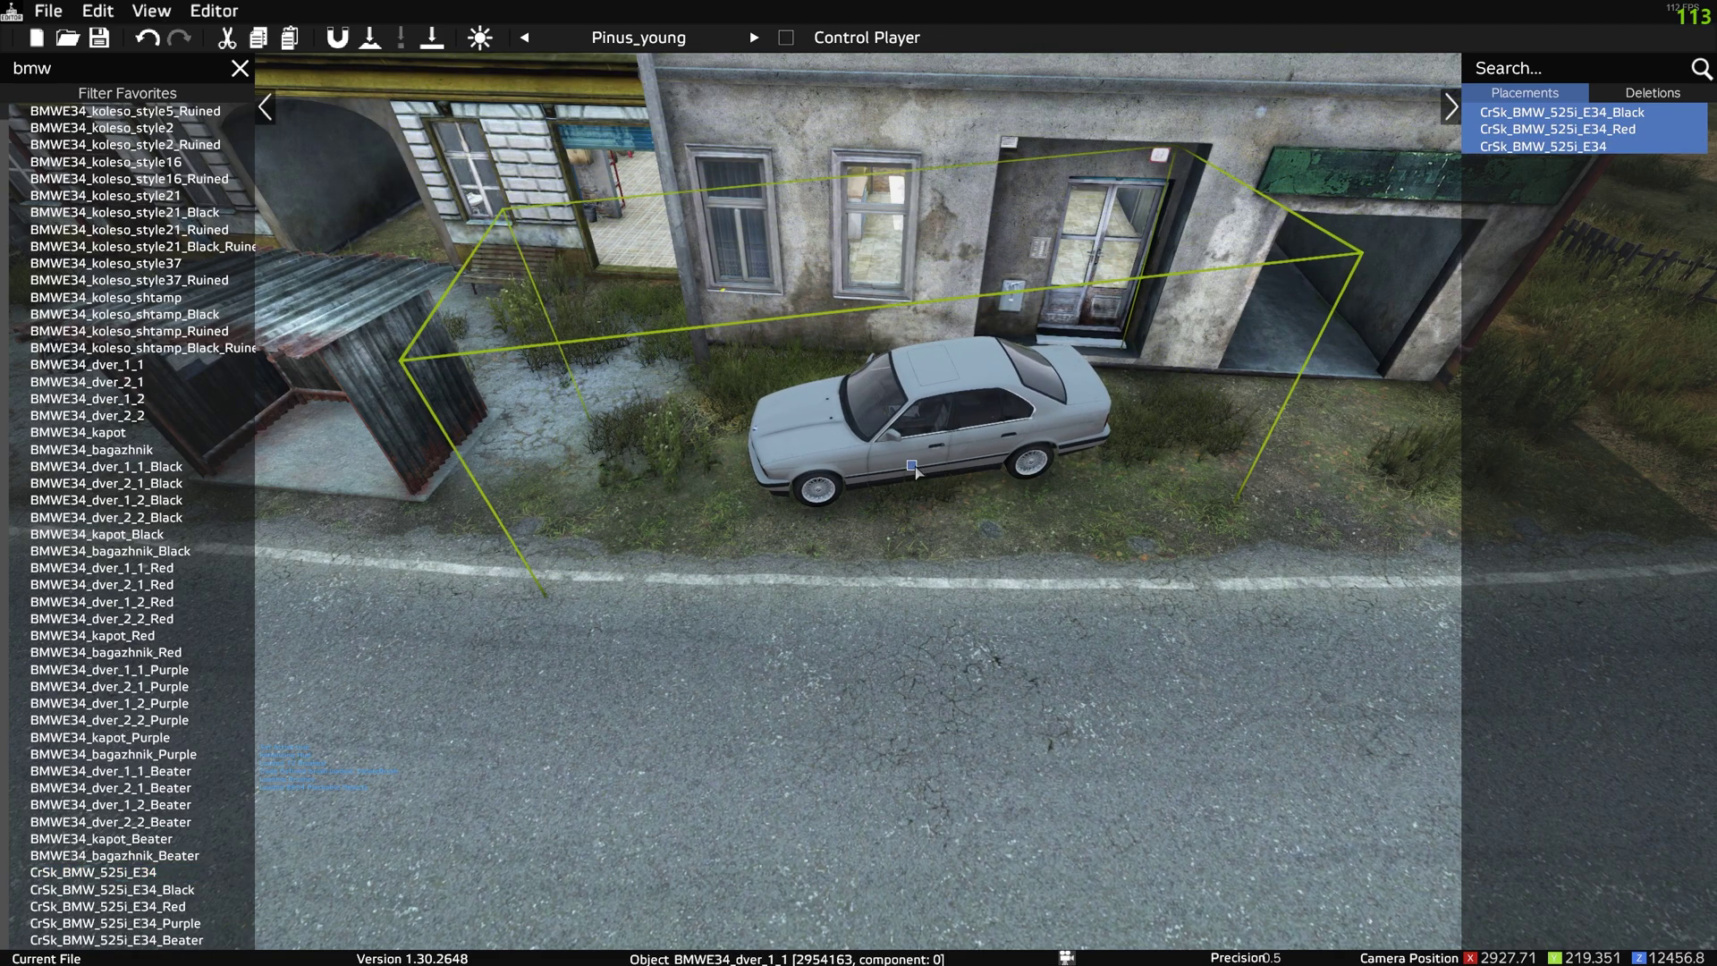
left_click(1171, 708)
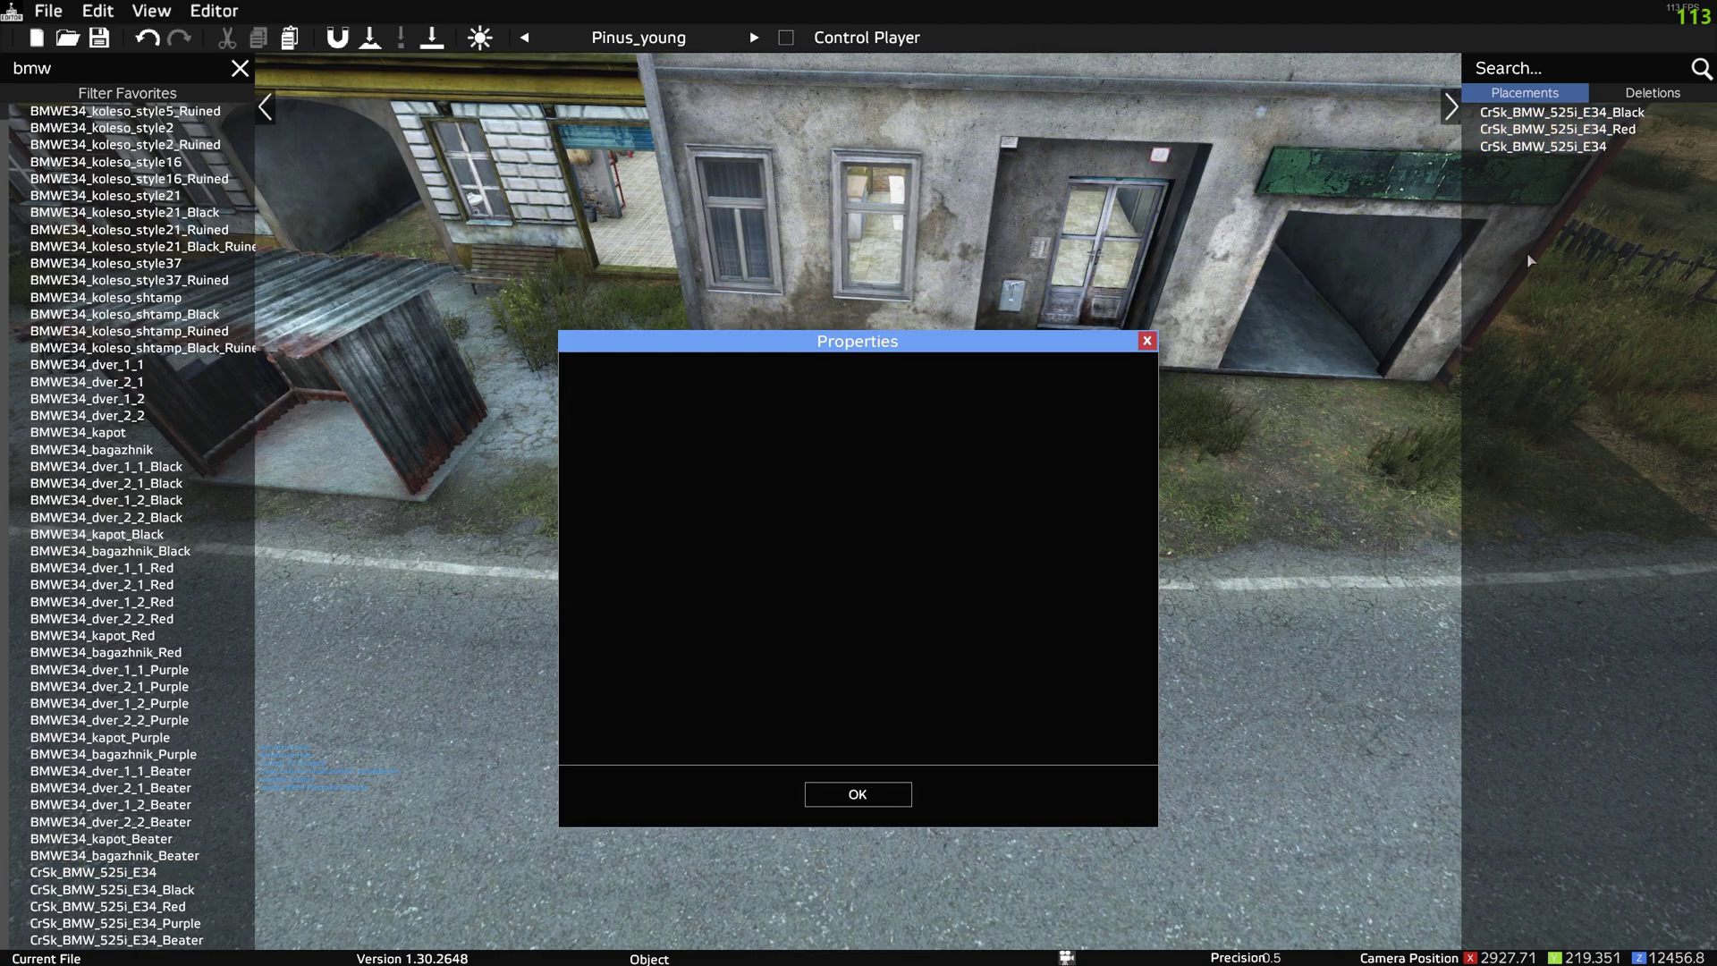
left_click(1560, 145)
scroll(902, 439, "up", 1)
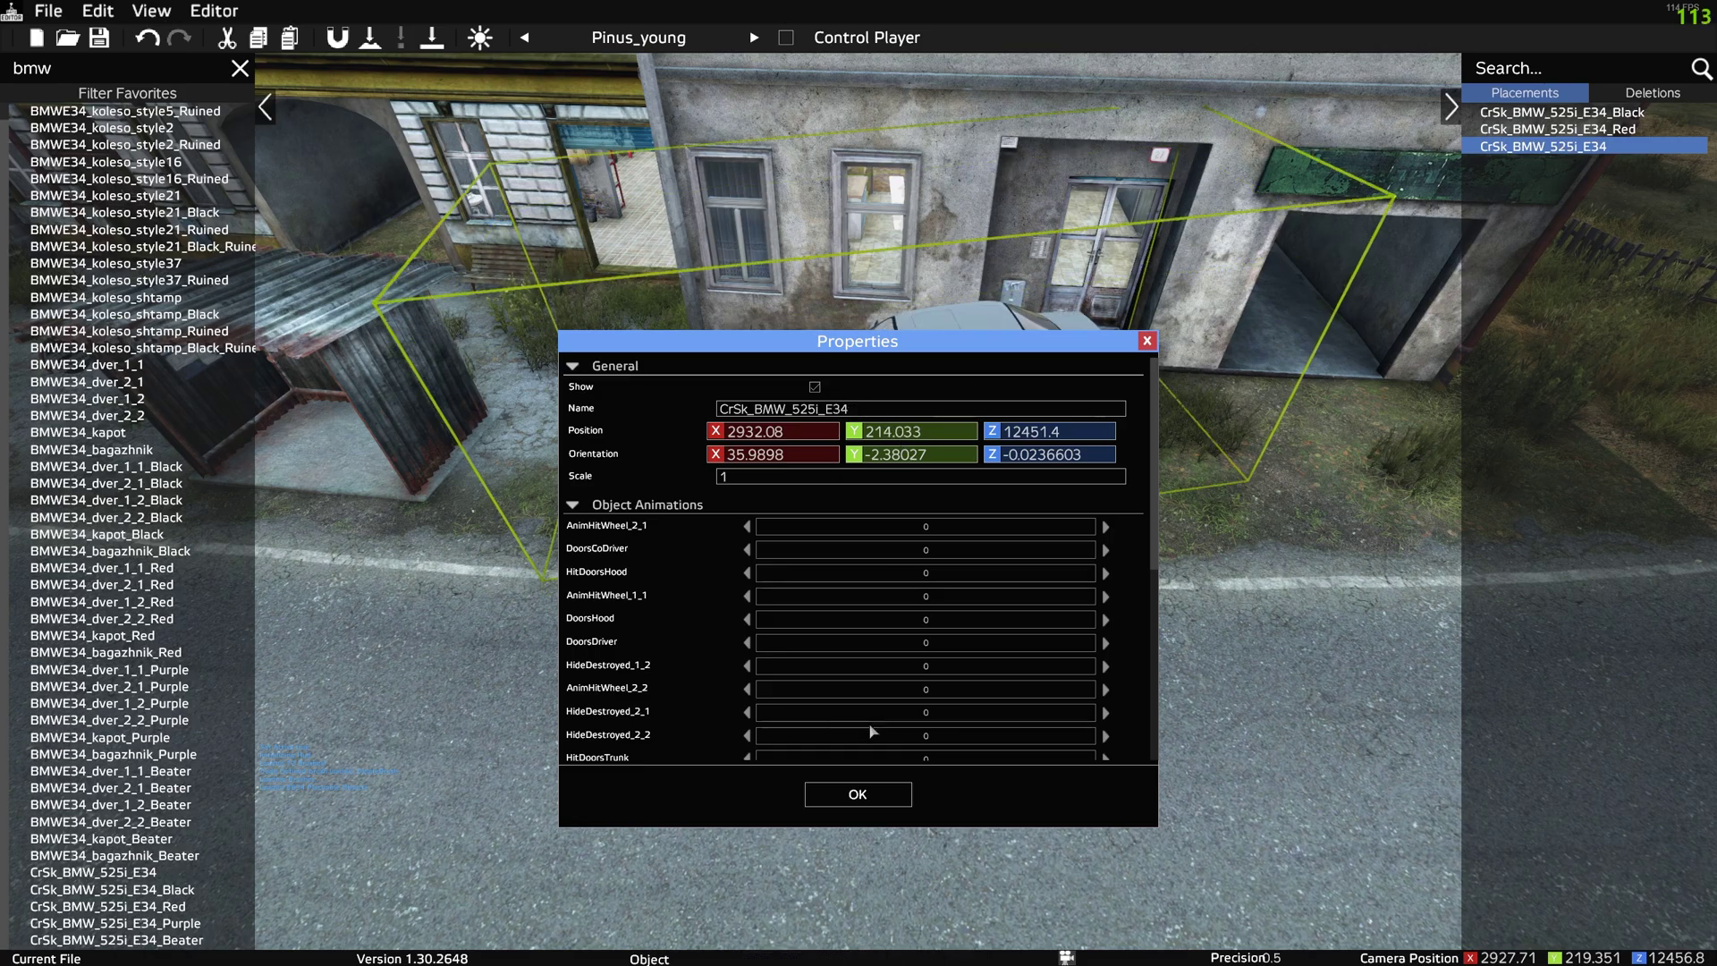
left_click(833, 808)
Move the camera across the map to the airfield and down to the paved lot with the wrecked truck.
key("s")
key("m")
scroll(752, 773, "down", 3)
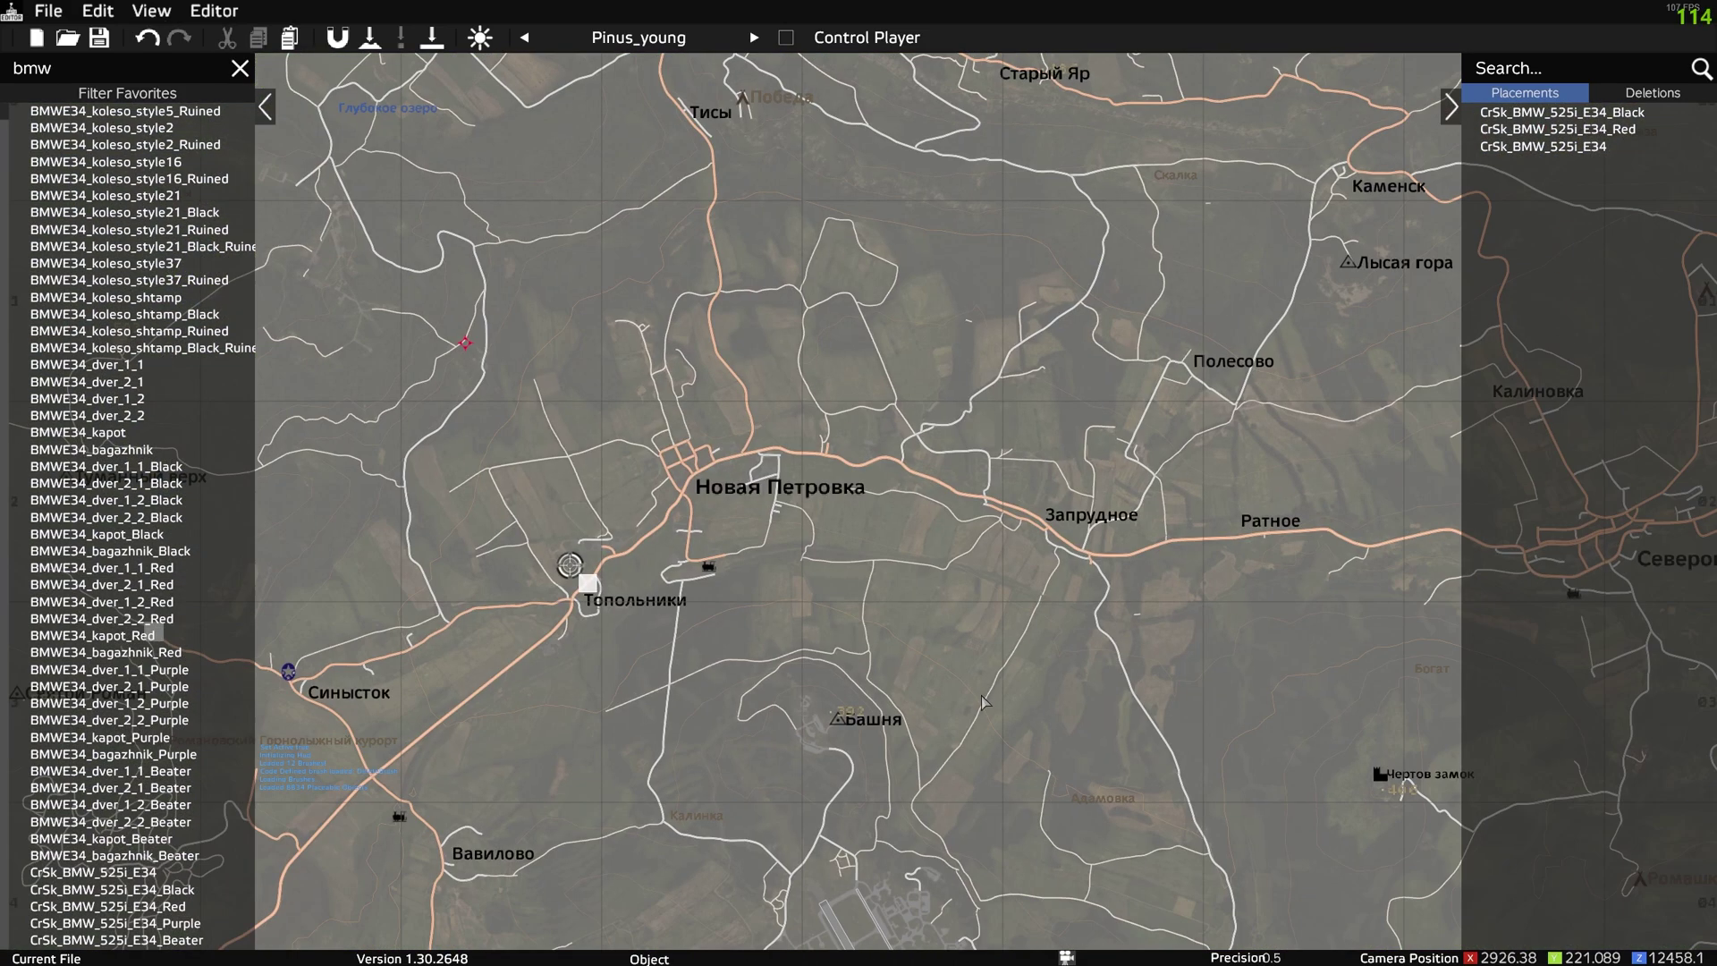
key("m")
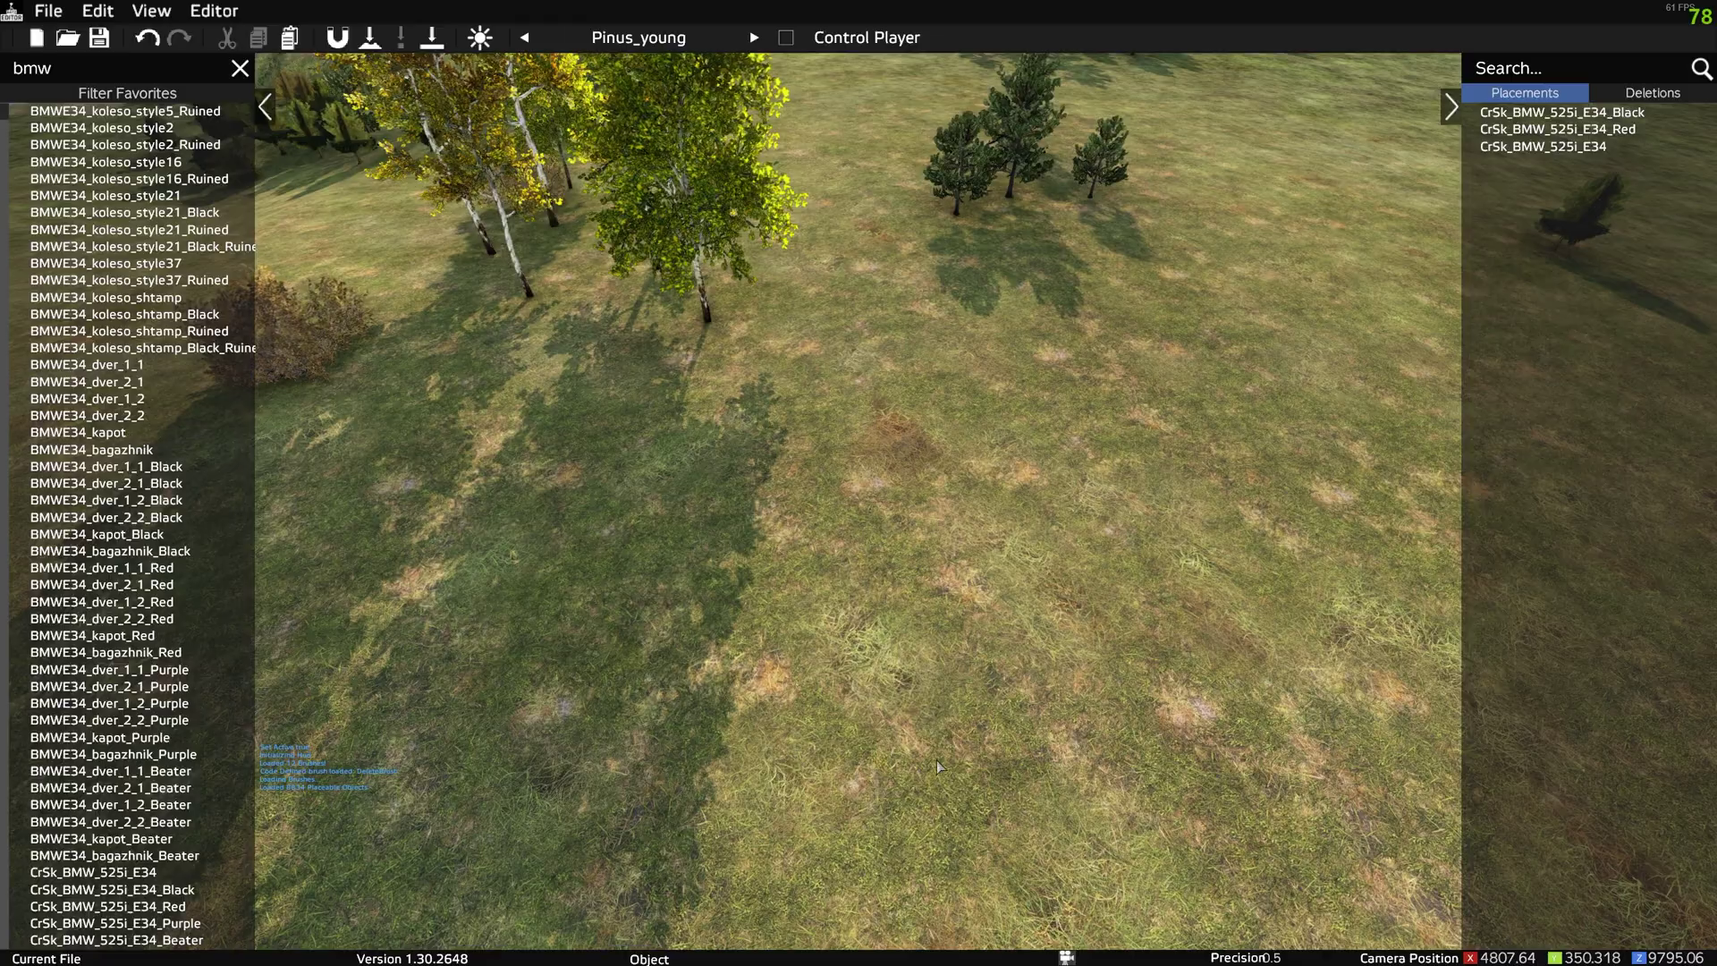
key("w")
right_click_drag(661, 771, 1237, 764)
key("w")
key("q")
key("w")
key("q")
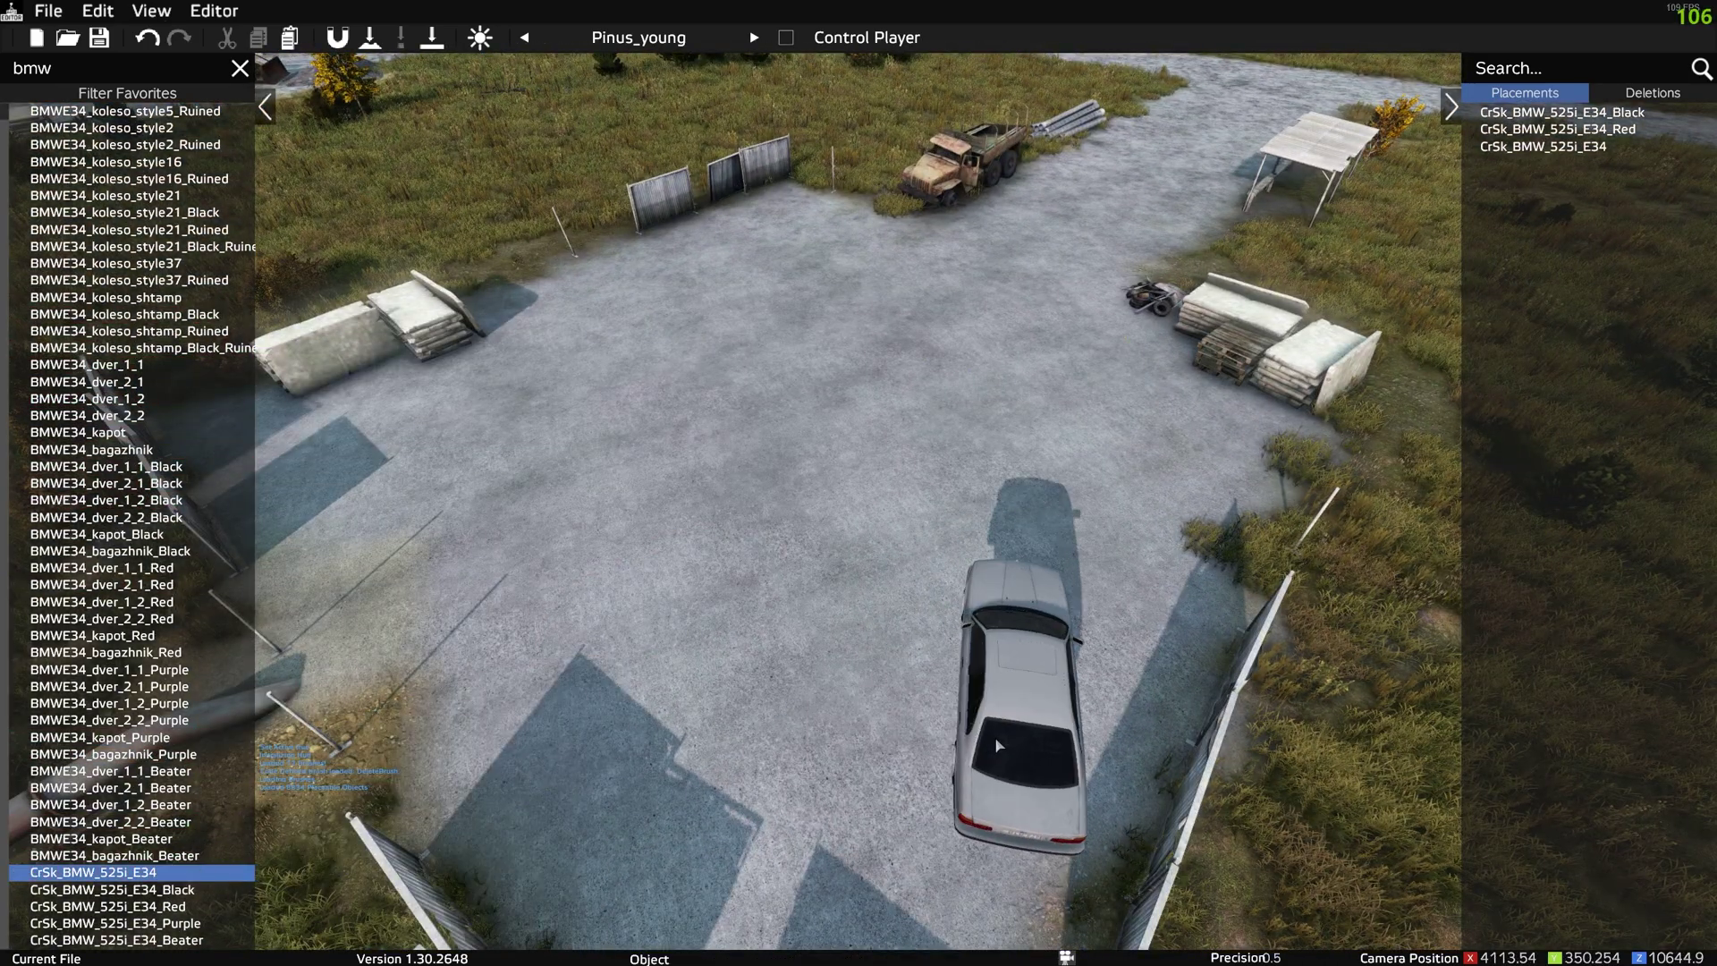
Place CrSk_BMW_525i_E34, CrSk_BMW_525i_E34_Black and CrSk_BMW_525i_E34_Purple around the edges of the paved lot.
left_click(999, 745)
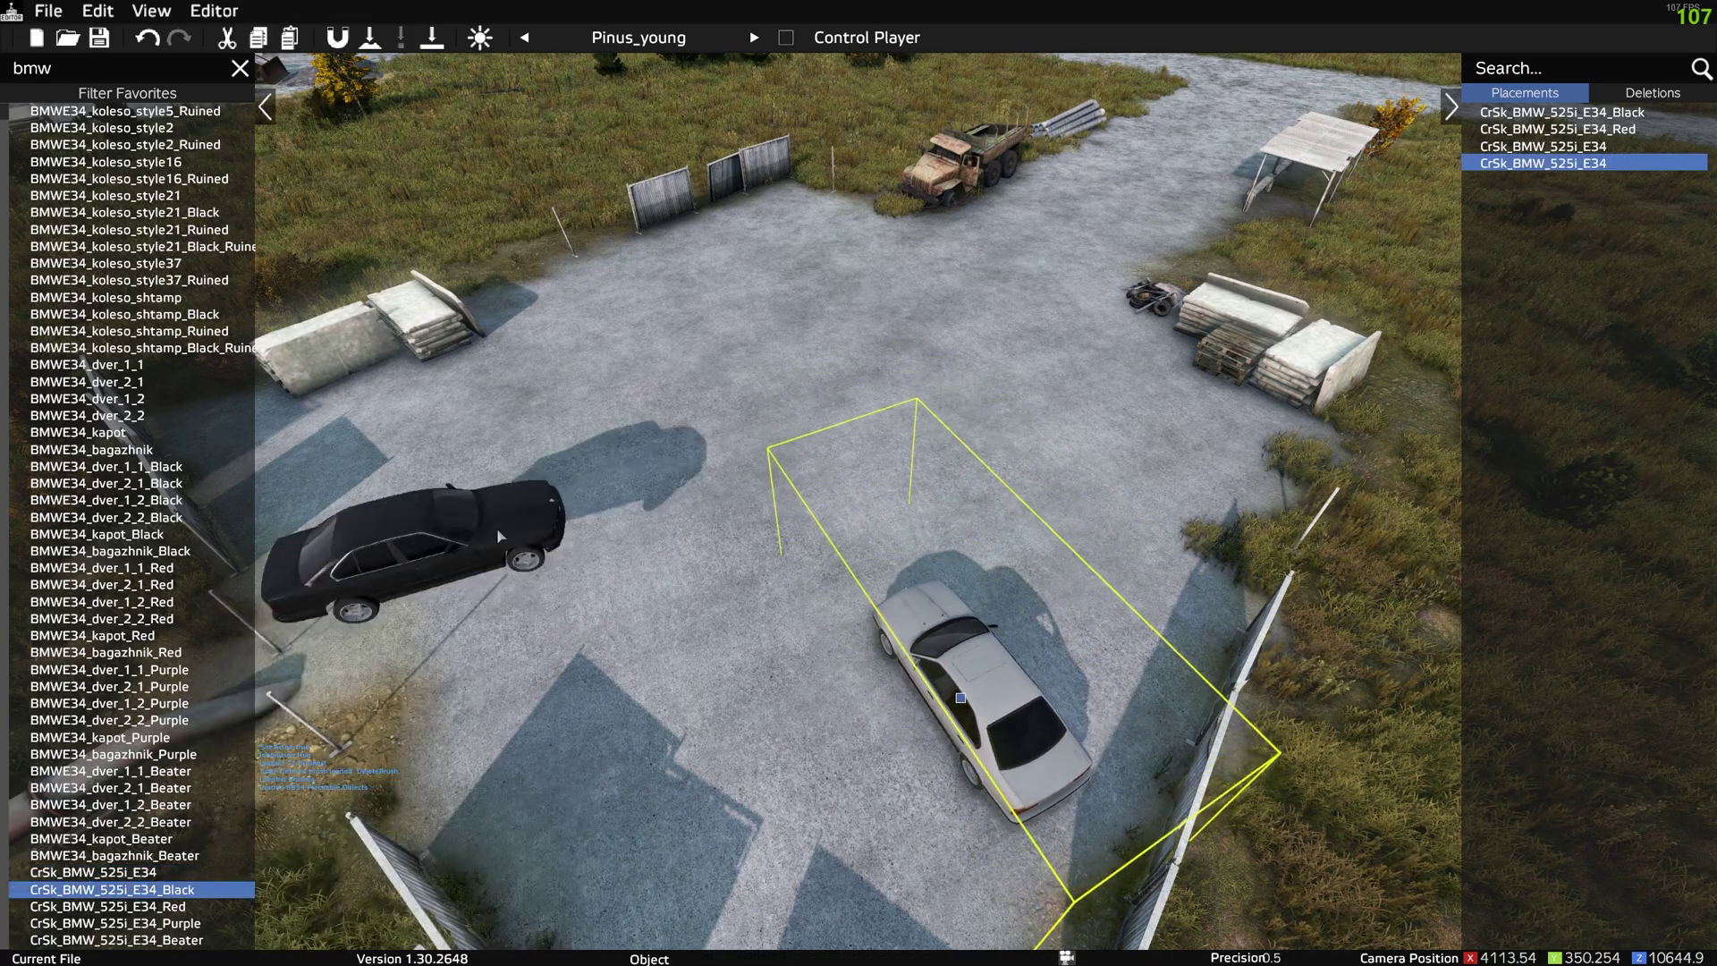
left_click(439, 466)
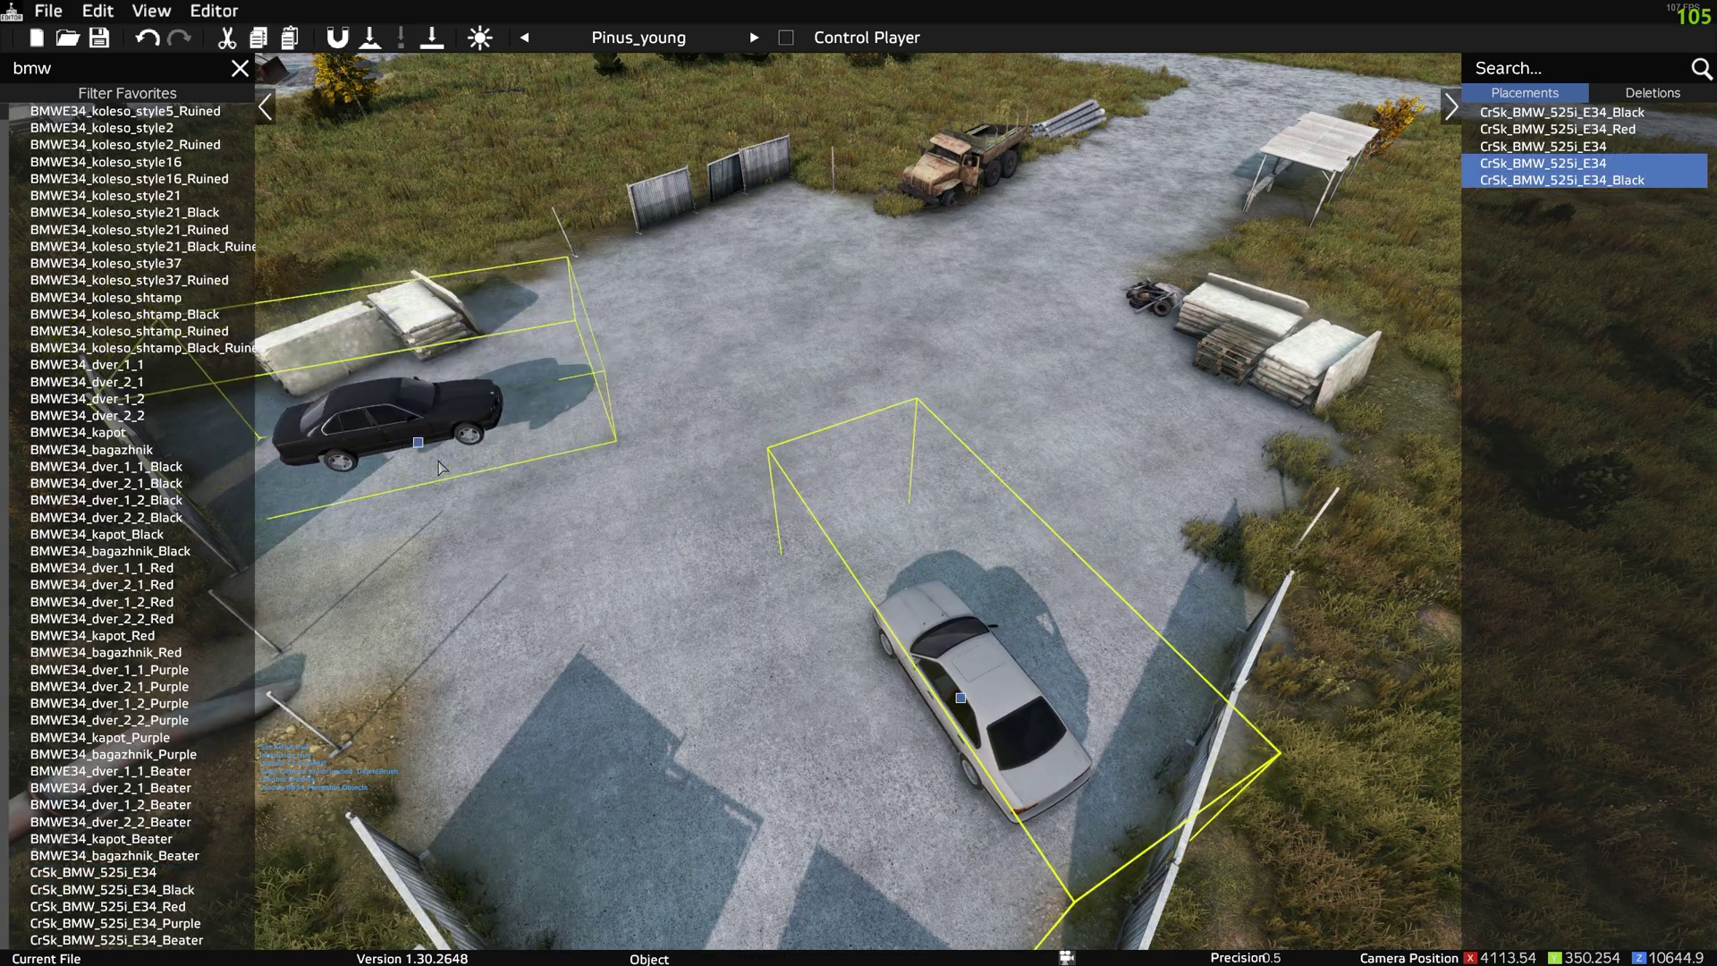
left_click(188, 922)
left_click(810, 239)
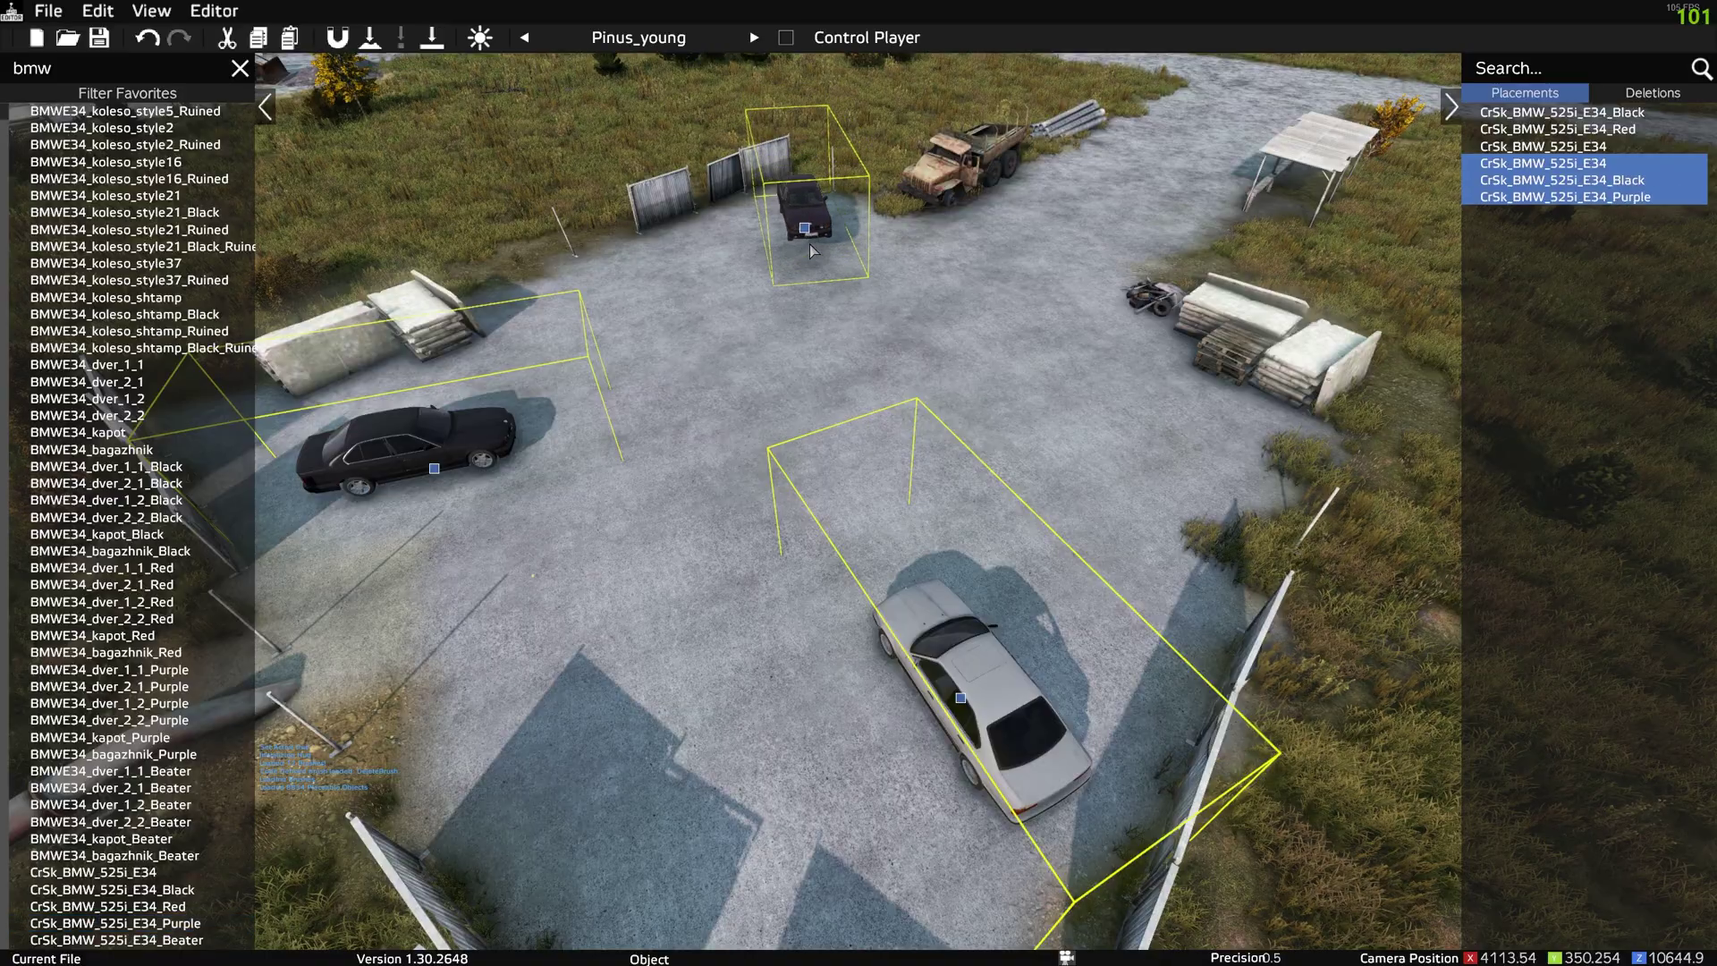
View the three BMWs from across the lot and check their shared properties.
key("s")
middle_click_drag(810, 251, 711, 370)
key("w")
key("w")
key("s")
key("s")
right_click(1537, 202)
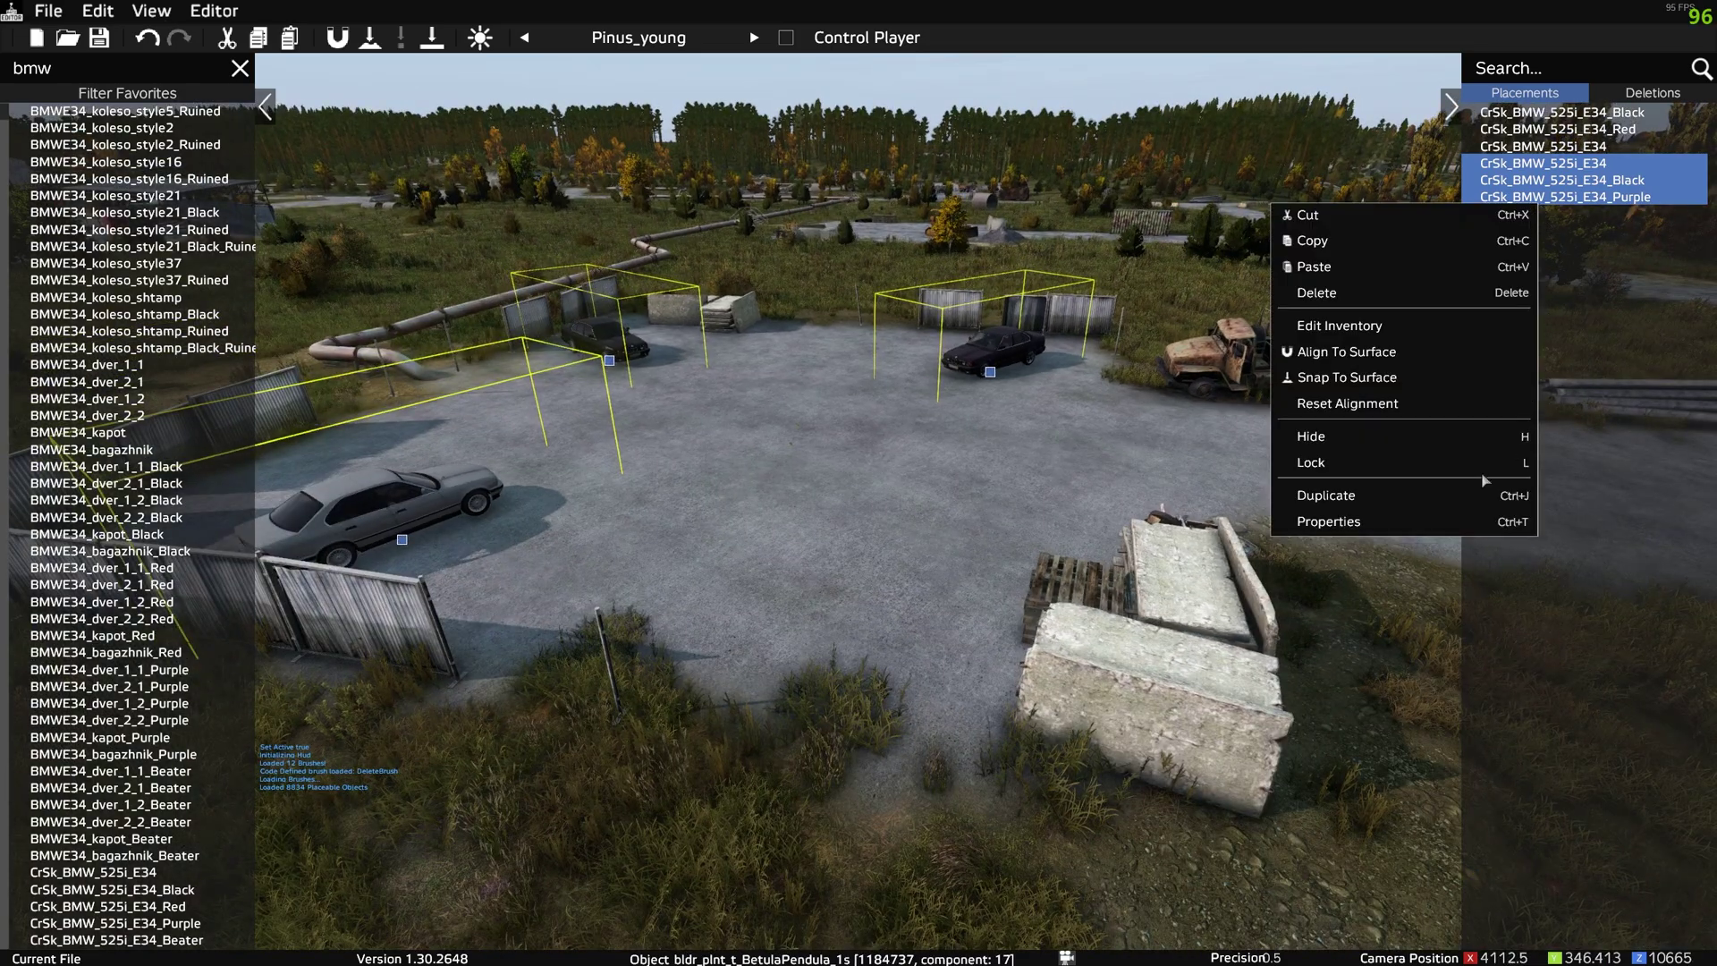
left_click(1402, 523)
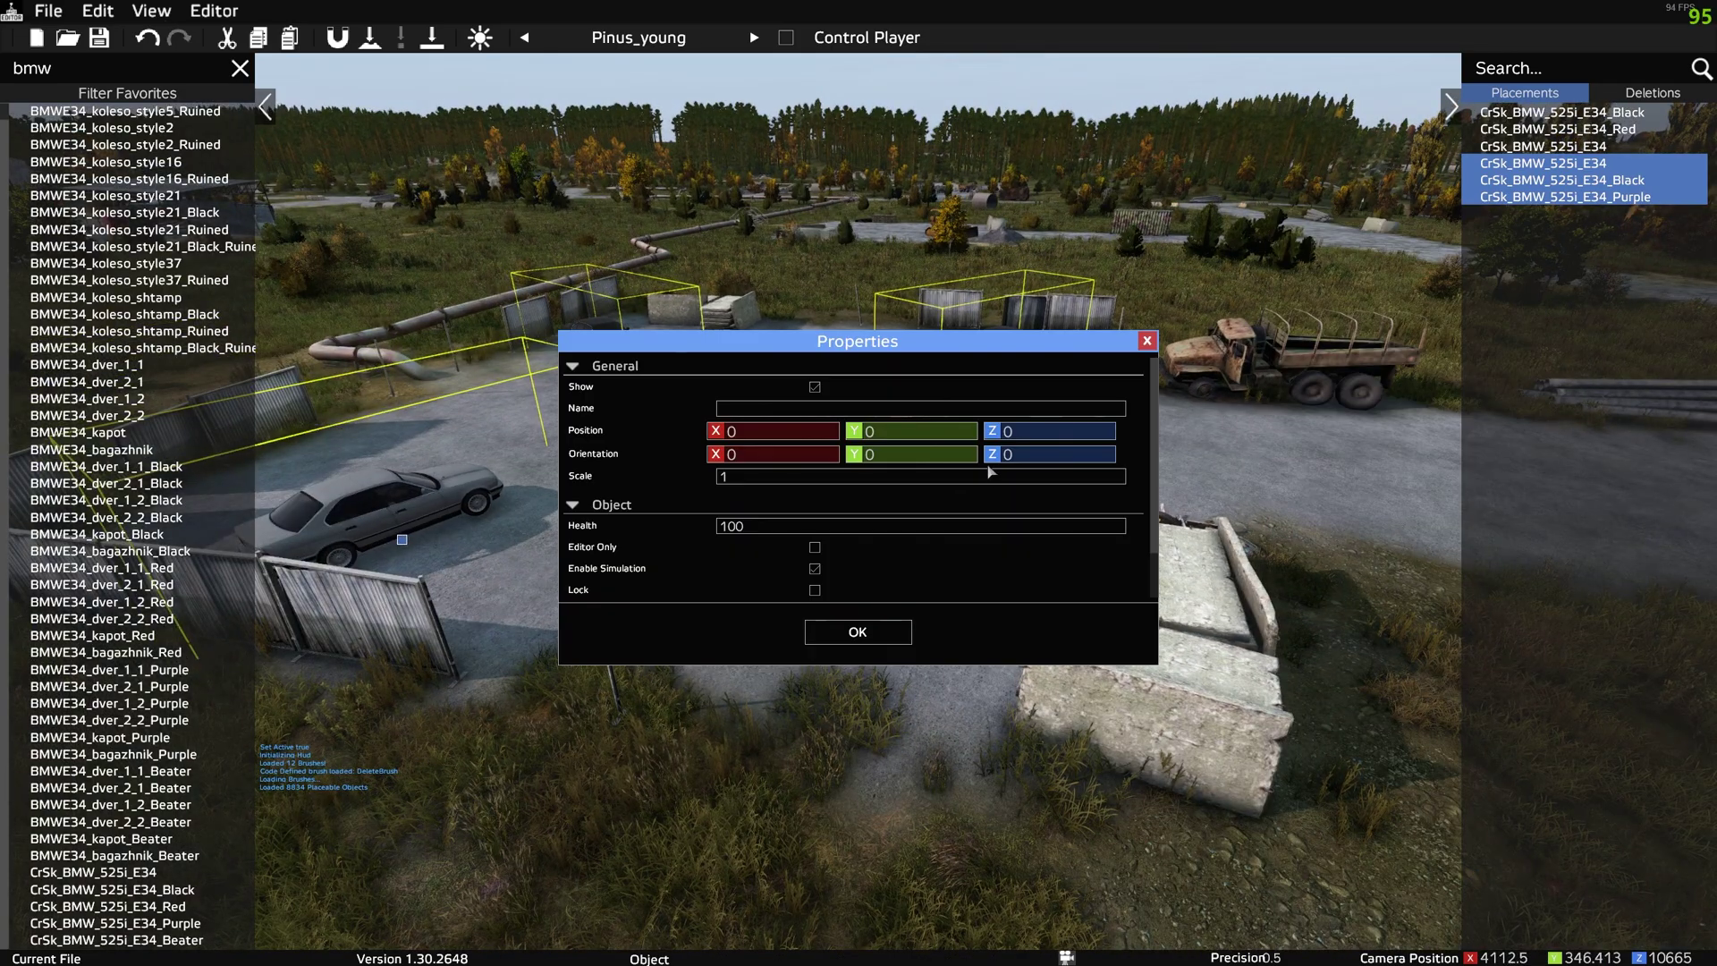
left_click(857, 631)
Examine the three BMWs from ground level and pull the camera back for an overview of the airfield.
key("w")
right_click_drag(870, 611, 805, 613)
key("d")
key("w")
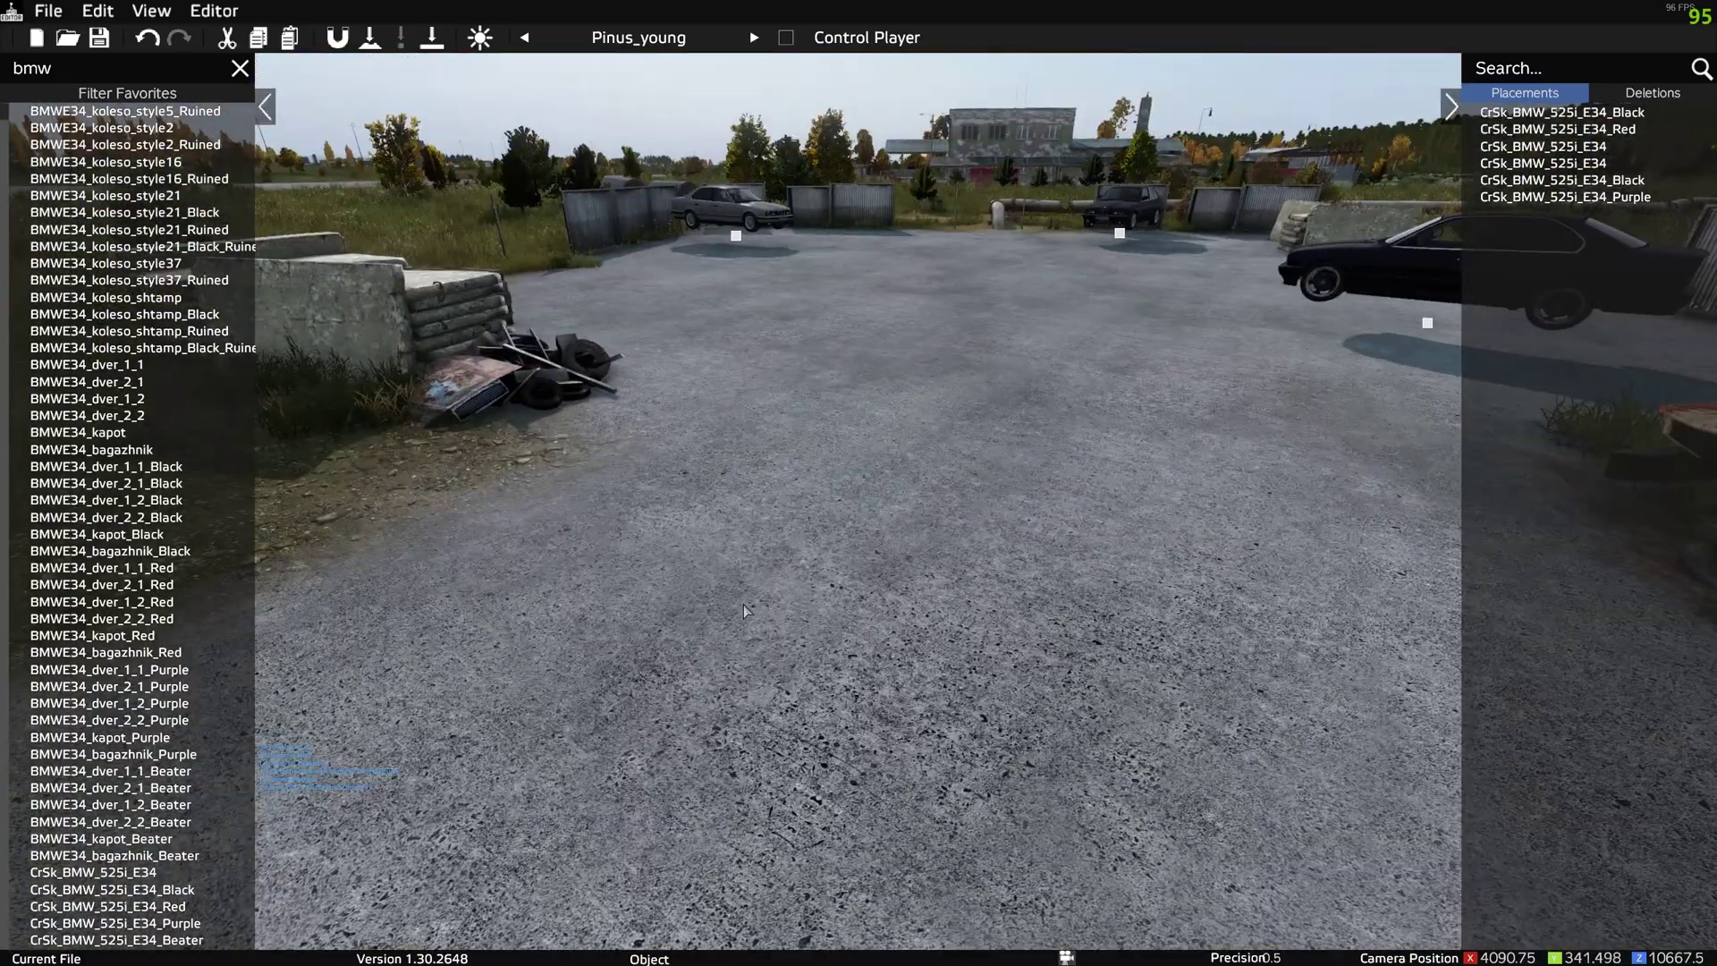
key("s")
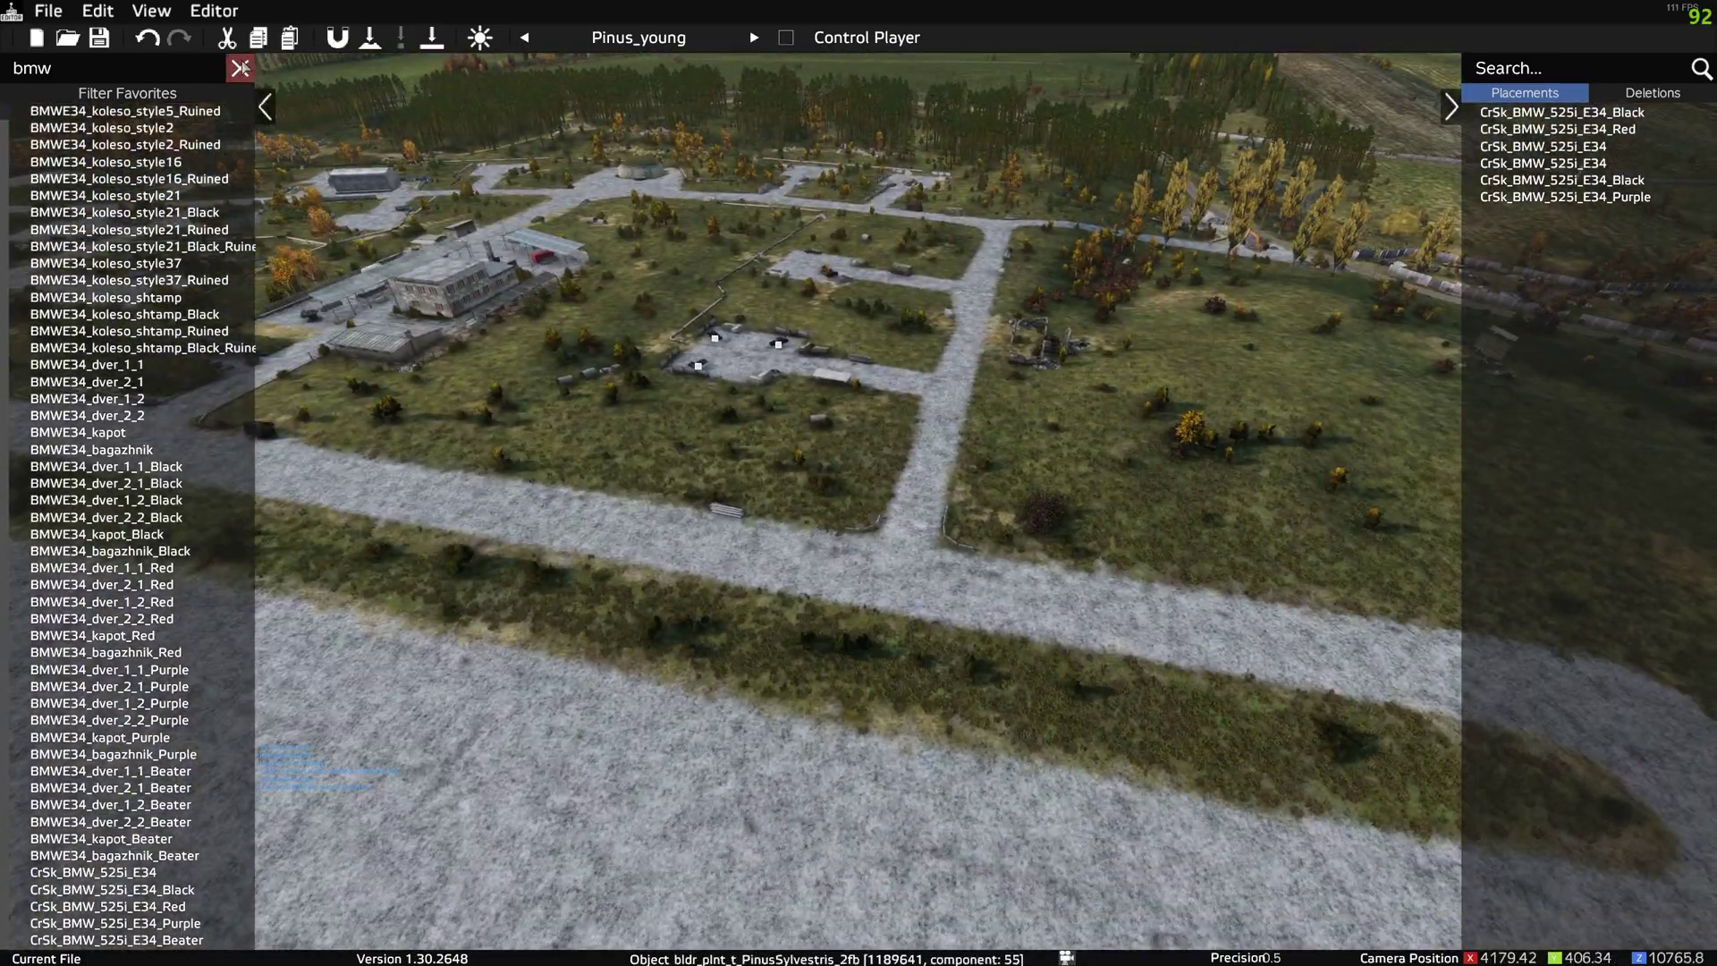
Filter the placeable object list by "rffs" and browse the RFFSHeli helicopter entries.
left_click(240, 68)
left_click(73, 70)
type("r")
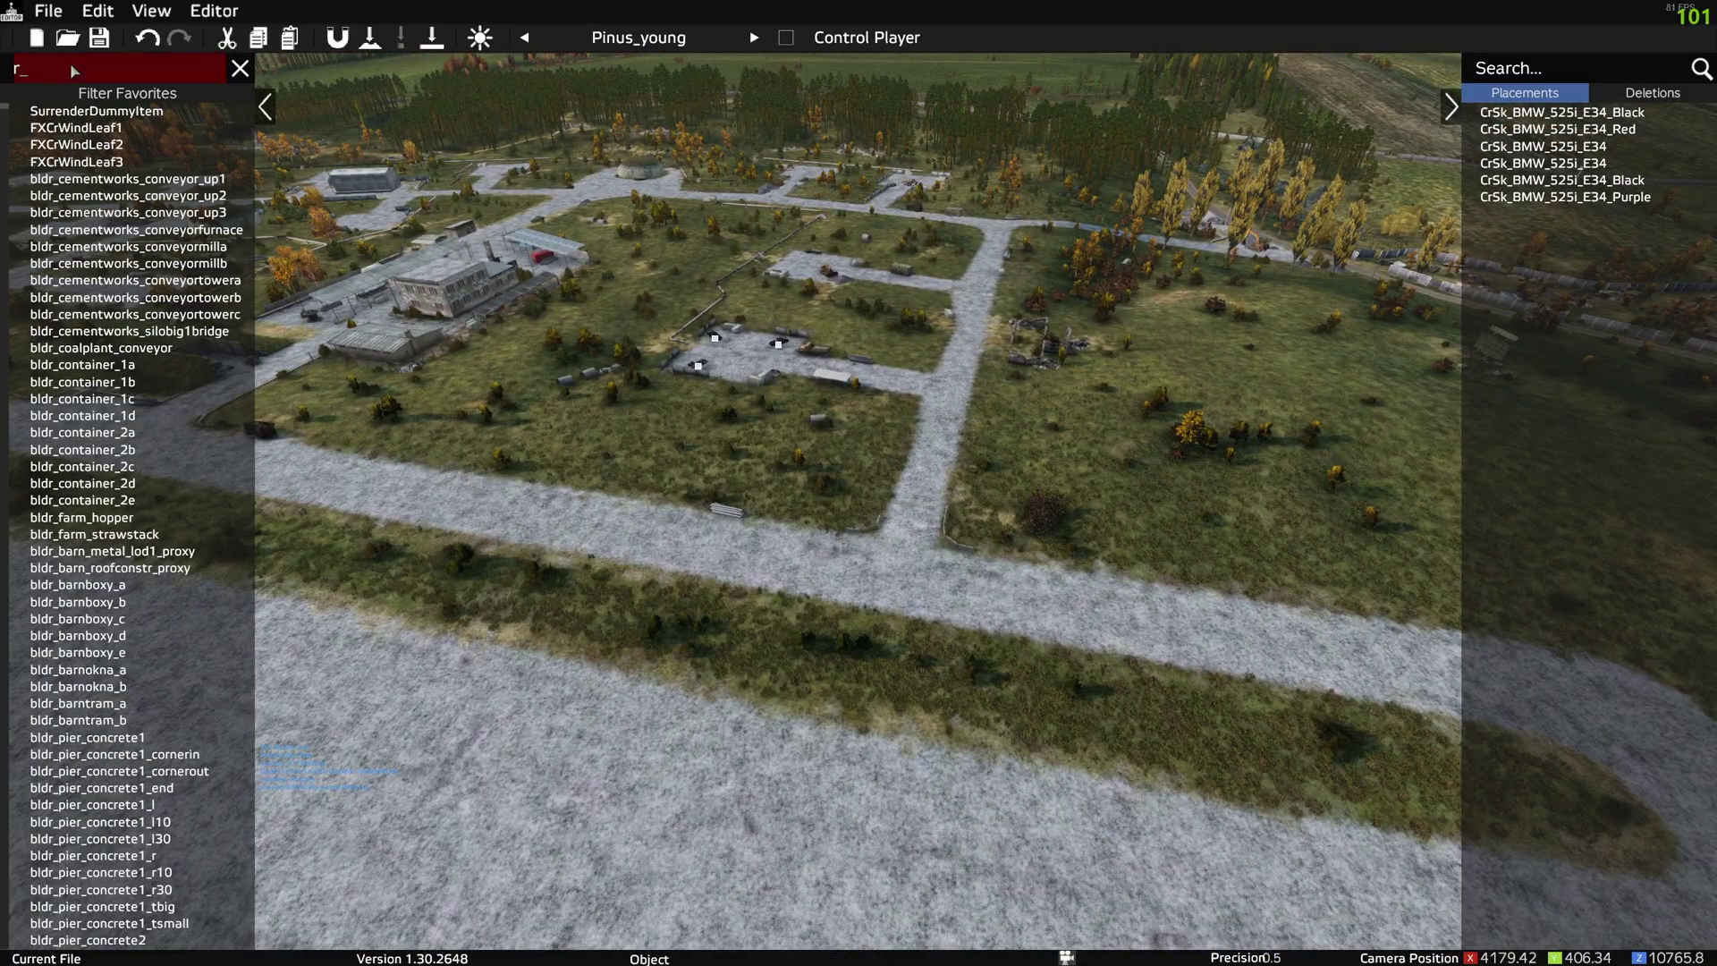
type("ffs")
scroll(116, 438, "down", 5)
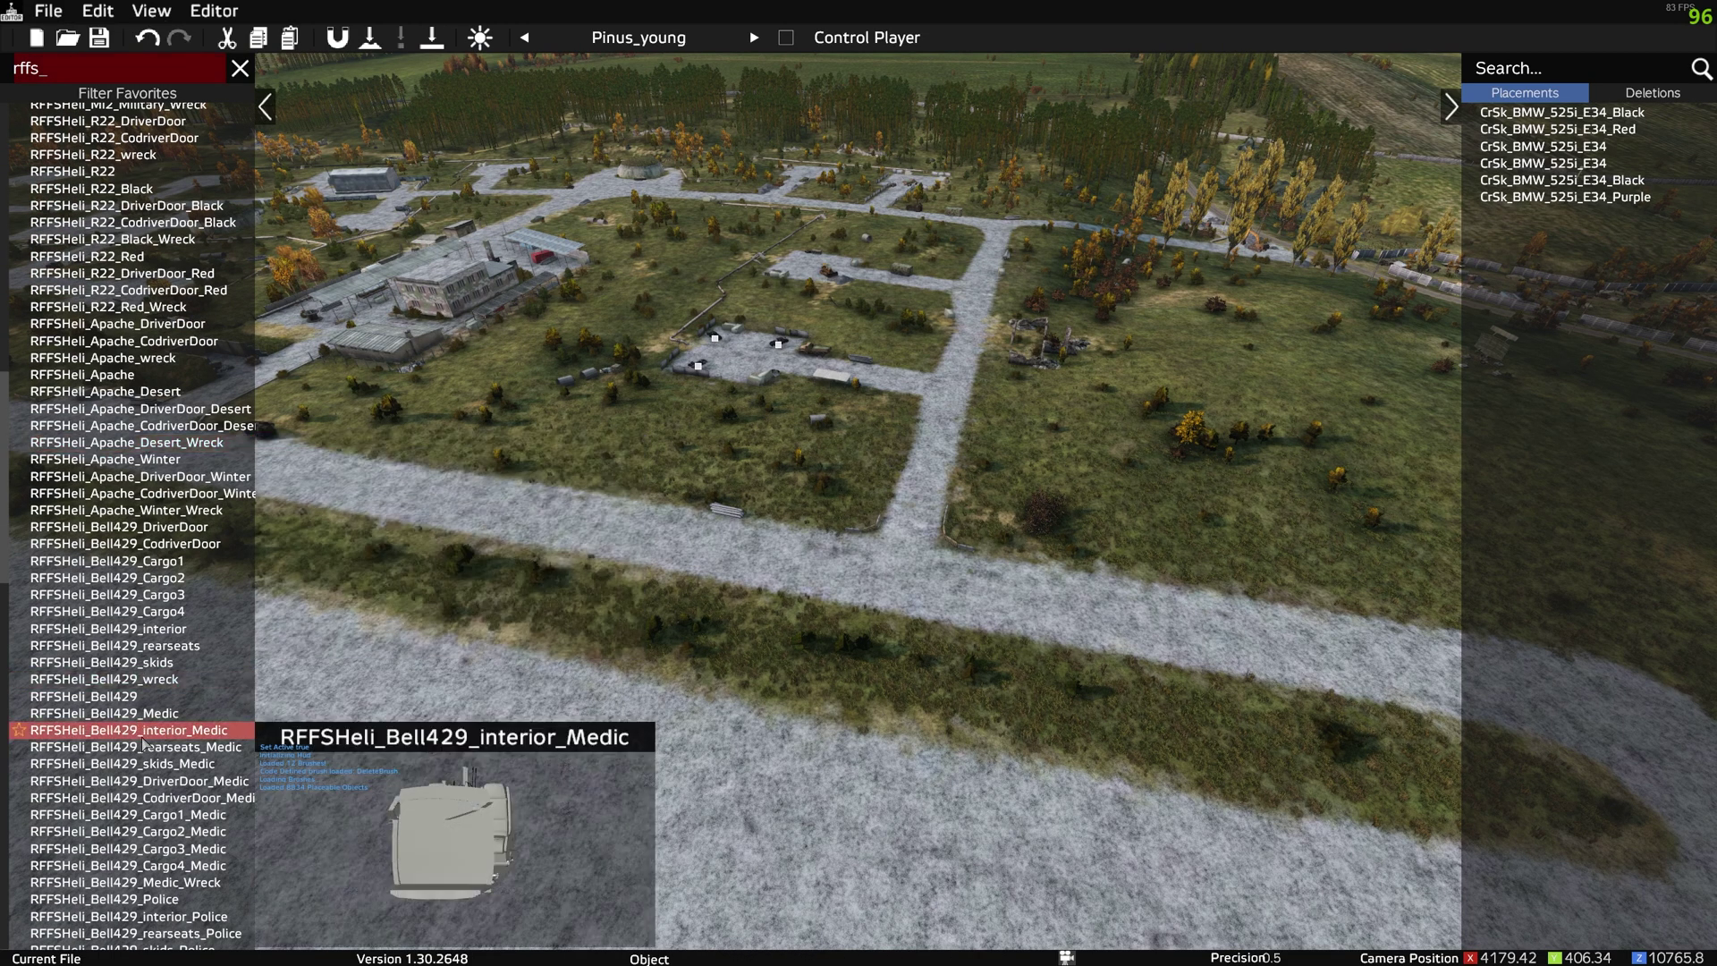
left_click(142, 704)
scroll(192, 726, "down", 8)
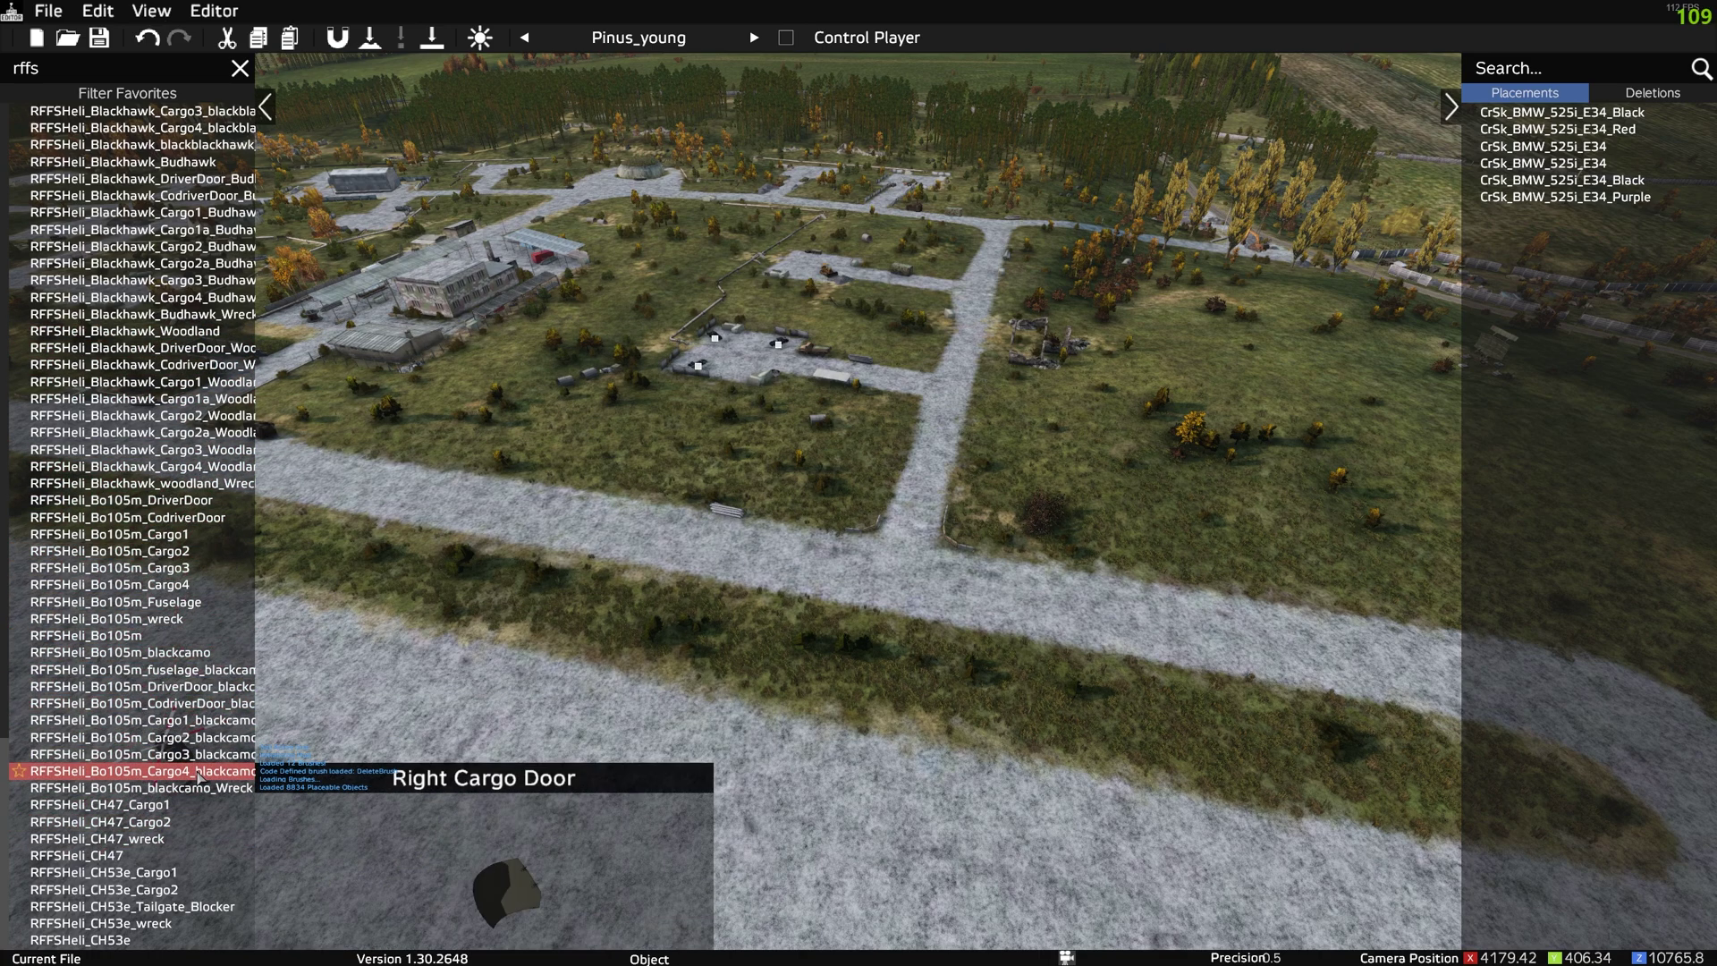
Filter the placeable object list by "blackh" and place RFFSHeli_Blackhawk on the paved pad beside the pipeline.
left_click(240, 68)
left_click(171, 71)
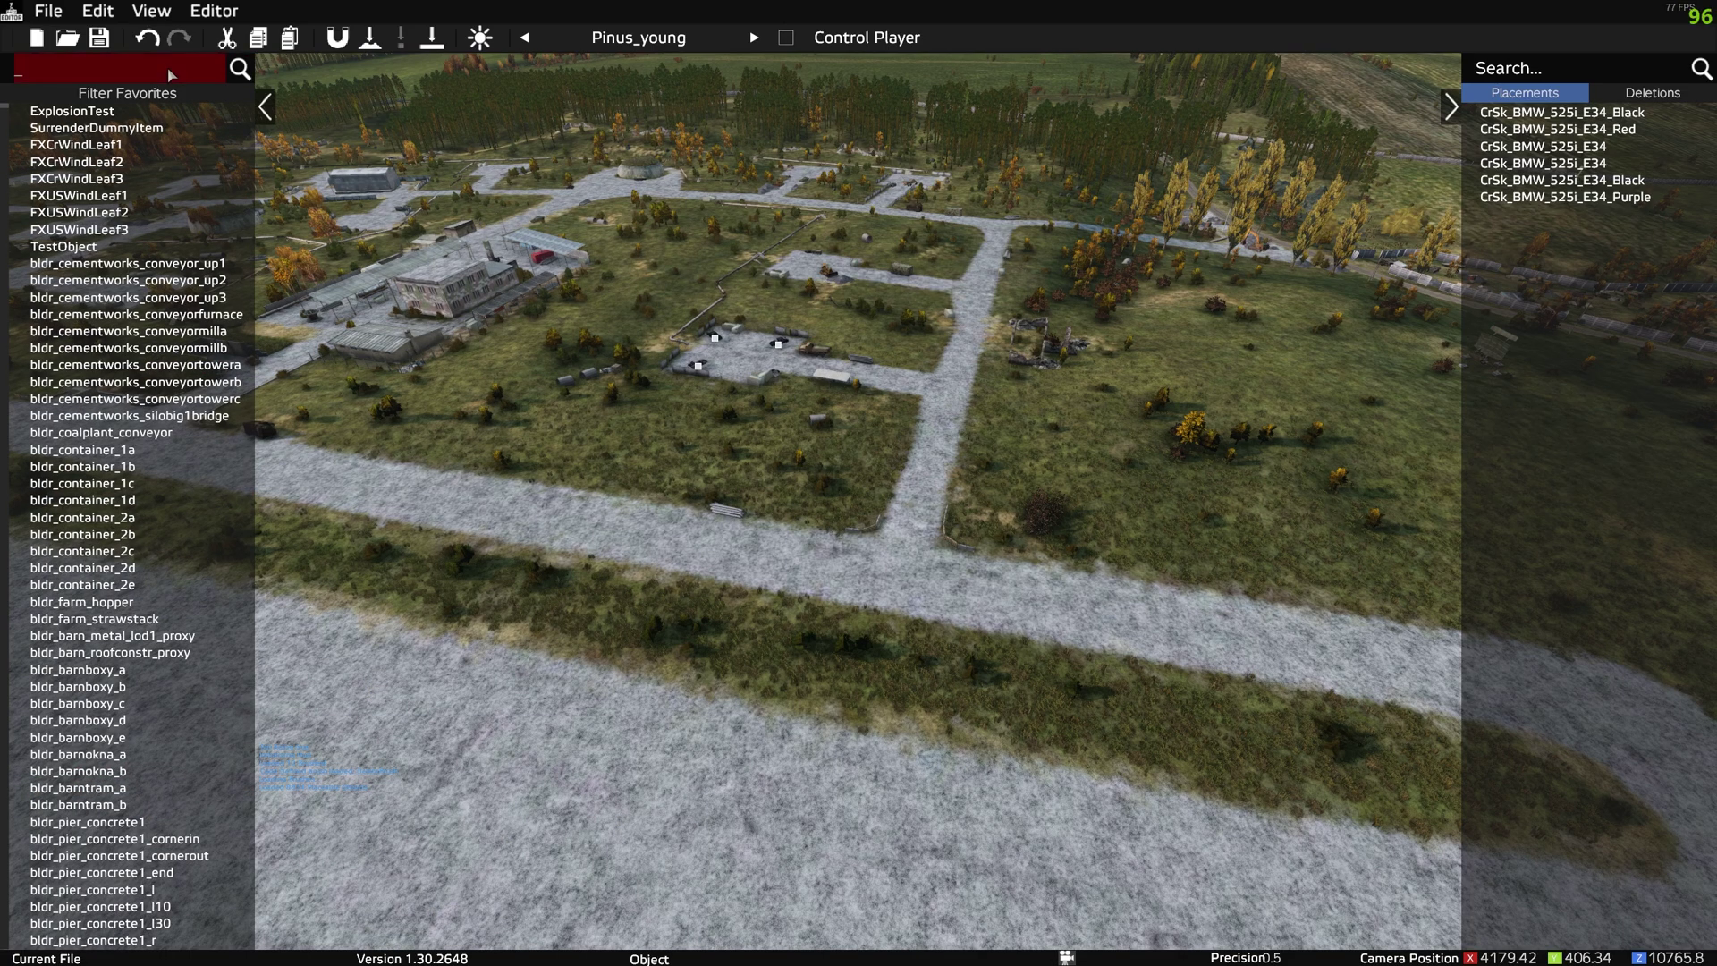
type("bla_")
type("ckh")
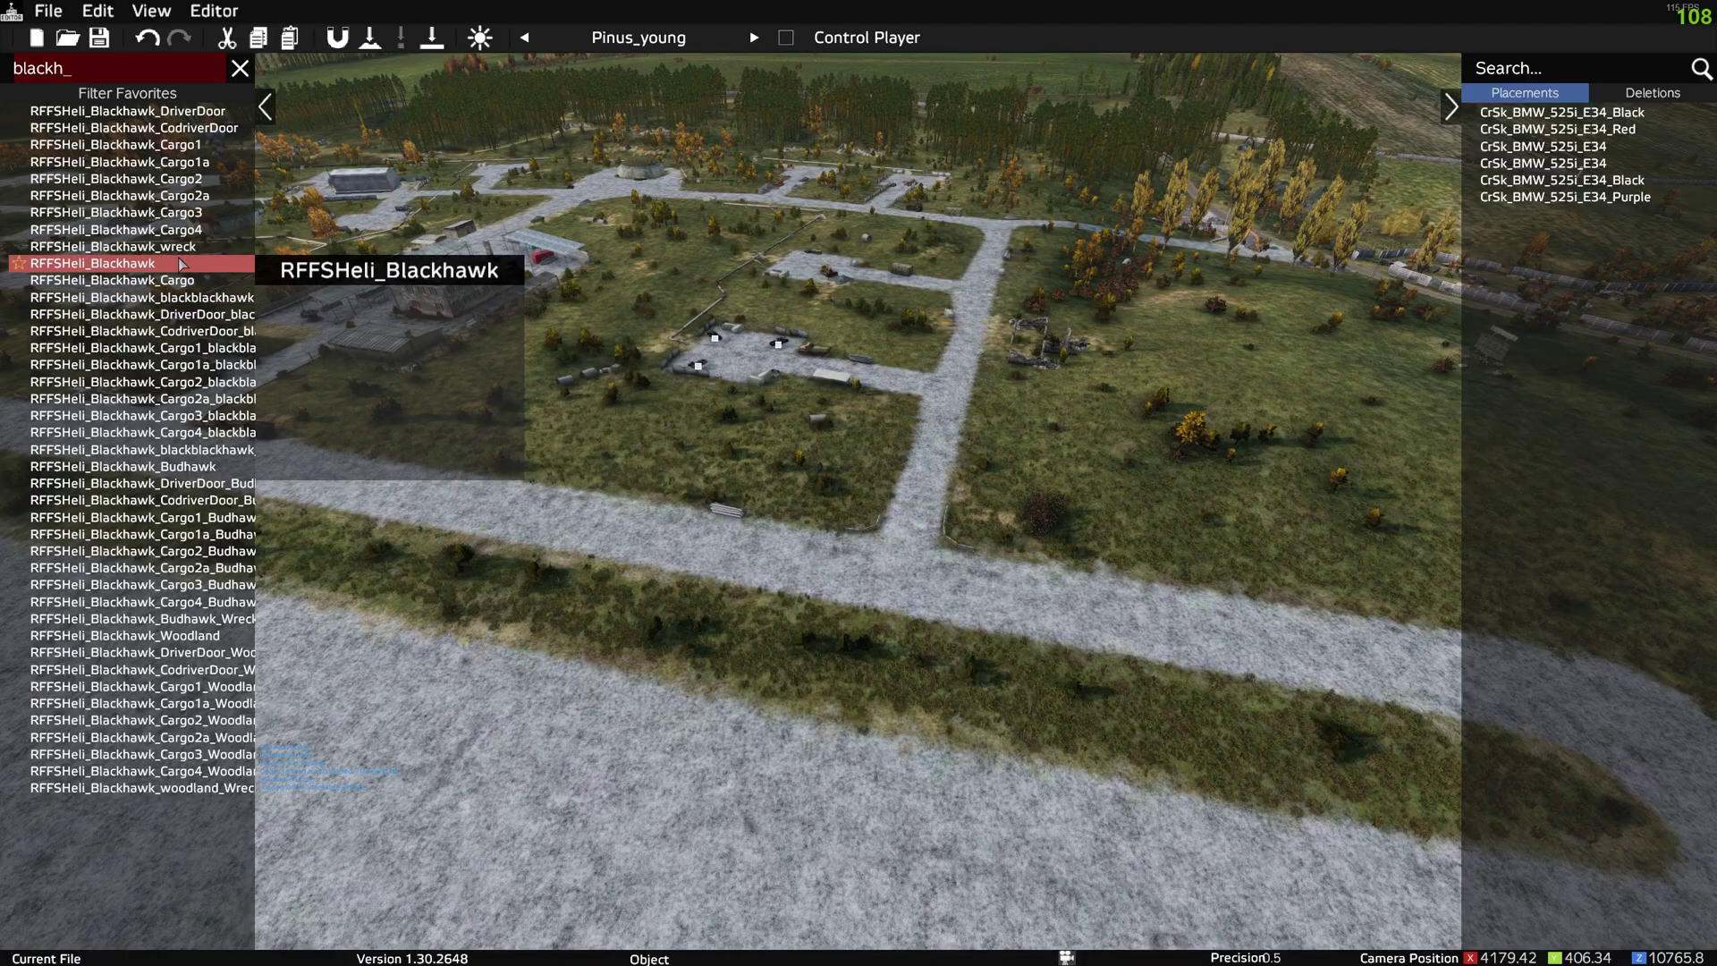
left_click(134, 263)
key("s")
right_click_drag(652, 637, 816, 666)
key("w")
key("w")
key("w")
left_click(883, 649)
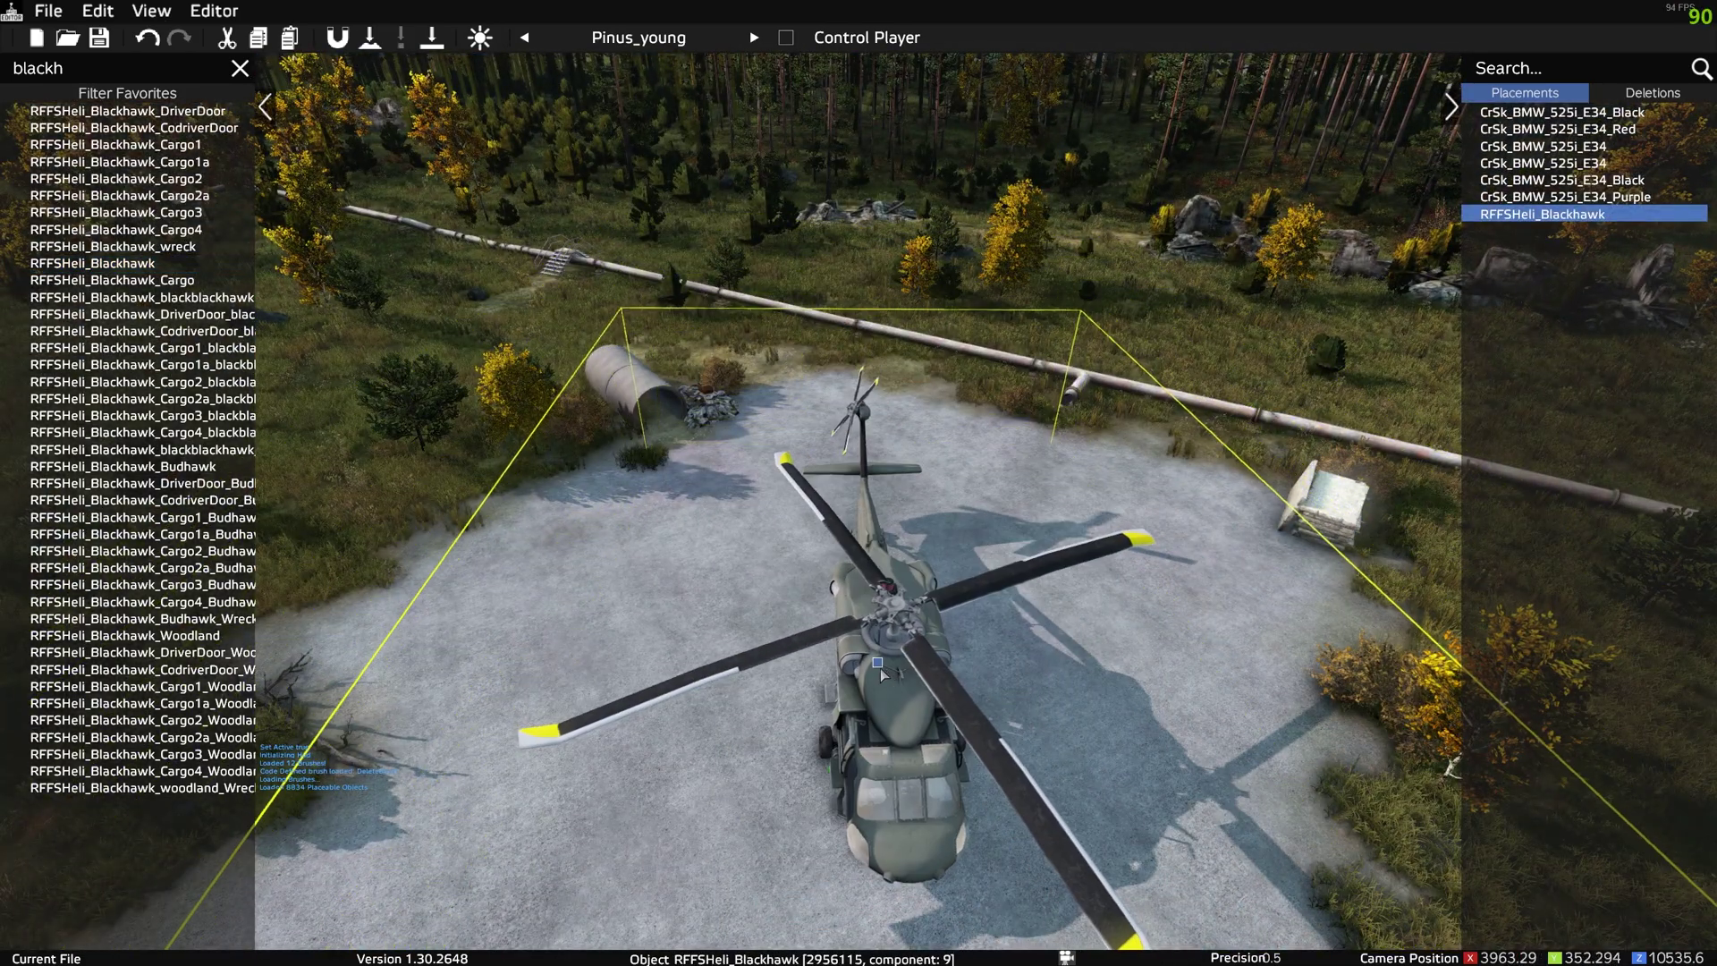
Raise the Blackhawk on the pad beside the pipeline to a Y position of about 339.6.
double_click(881, 671)
scroll(907, 436, "up", 1)
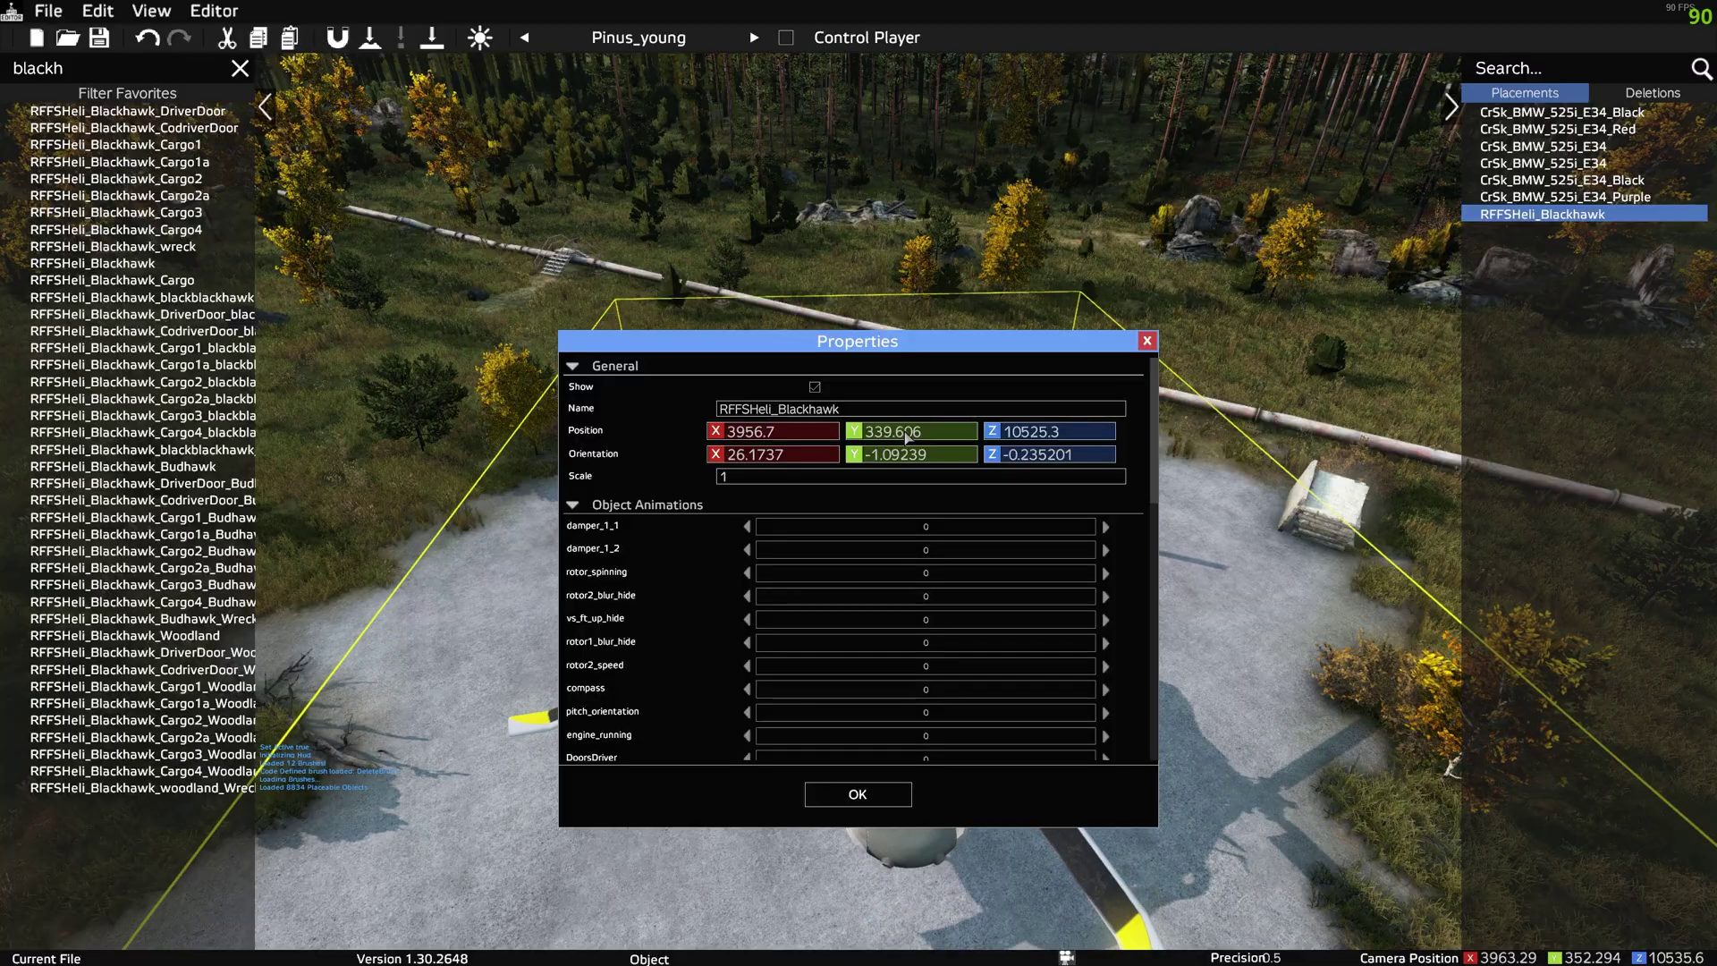
left_click(892, 802)
Place a second RFFSHeli_Blackhawk on the wide open concrete area of the airfield.
key("a")
key("w")
right_click_drag(892, 802, 1176, 791)
key("shift+w")
key("q")
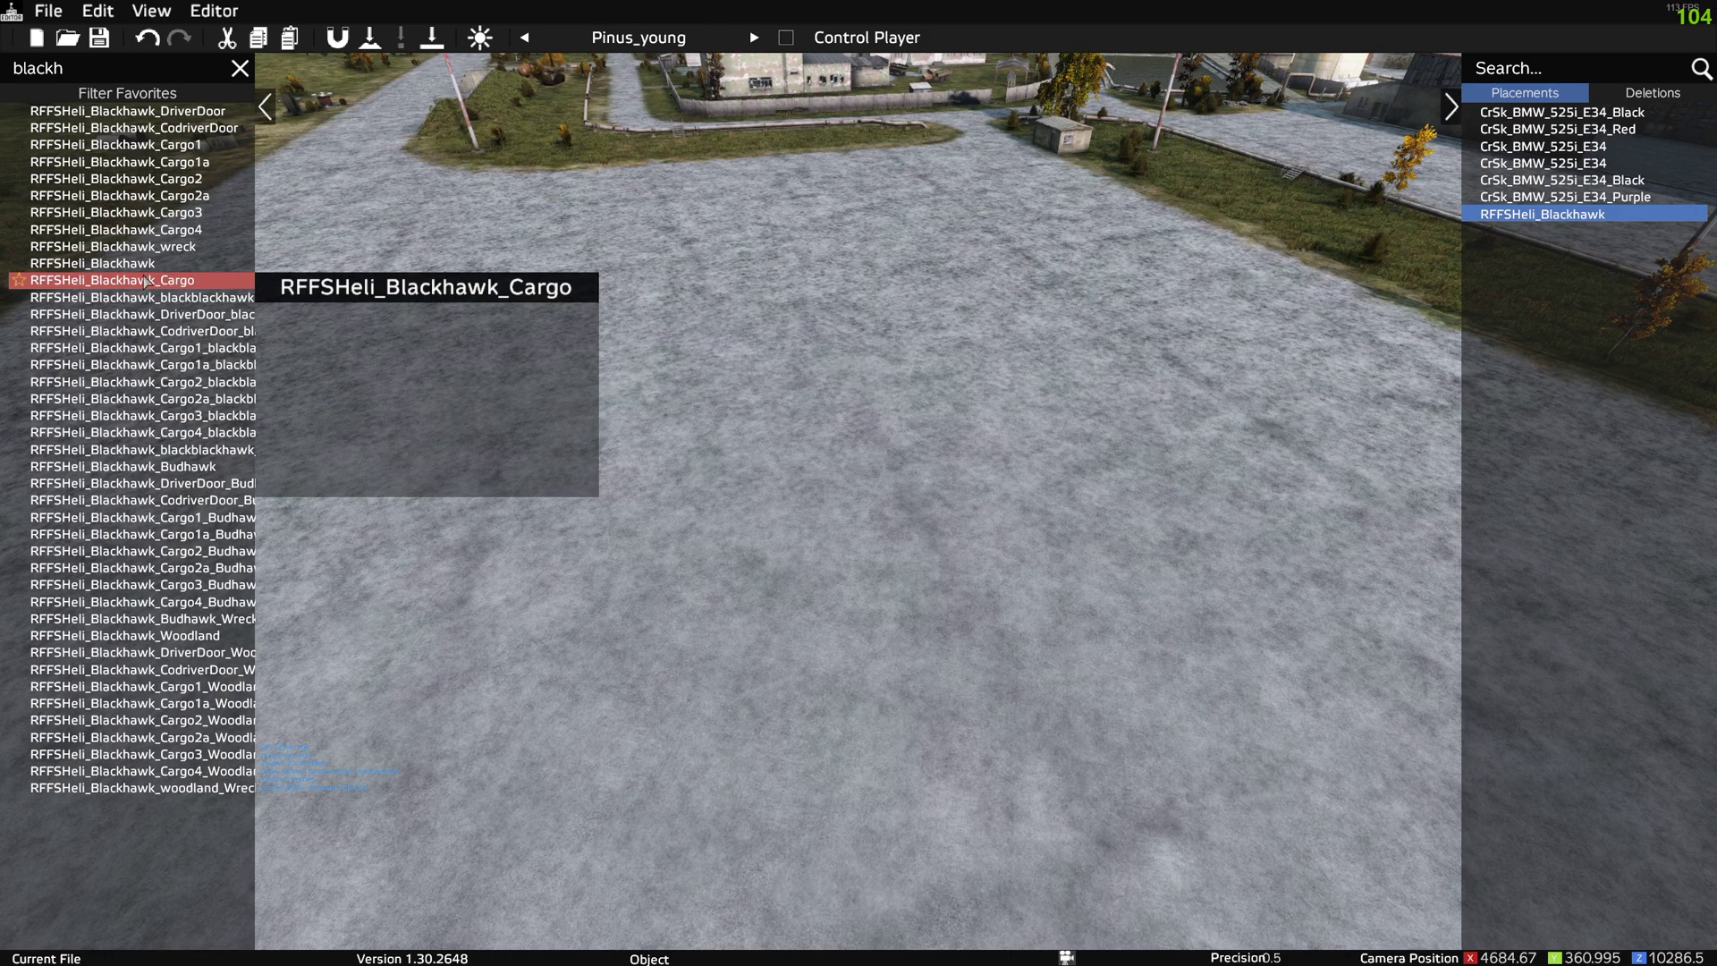
left_click(92, 262)
left_click(875, 352)
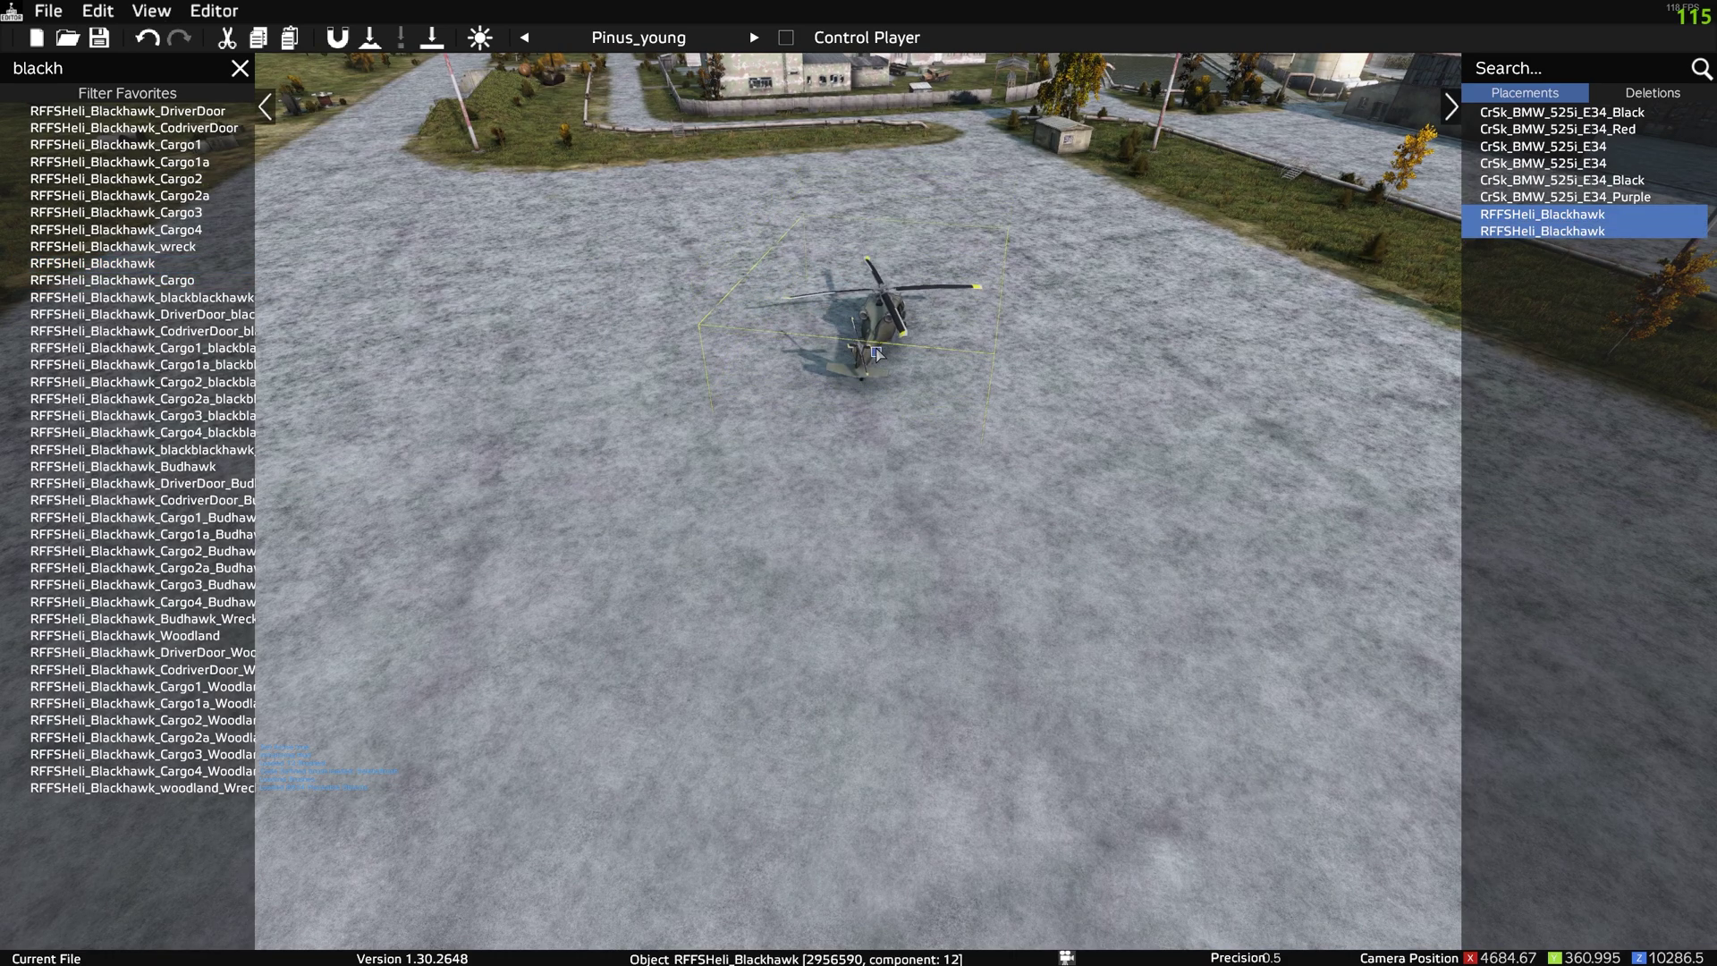
Raise the second Blackhawk slightly above the concrete, to a Y position of about 339.1.
double_click(875, 353)
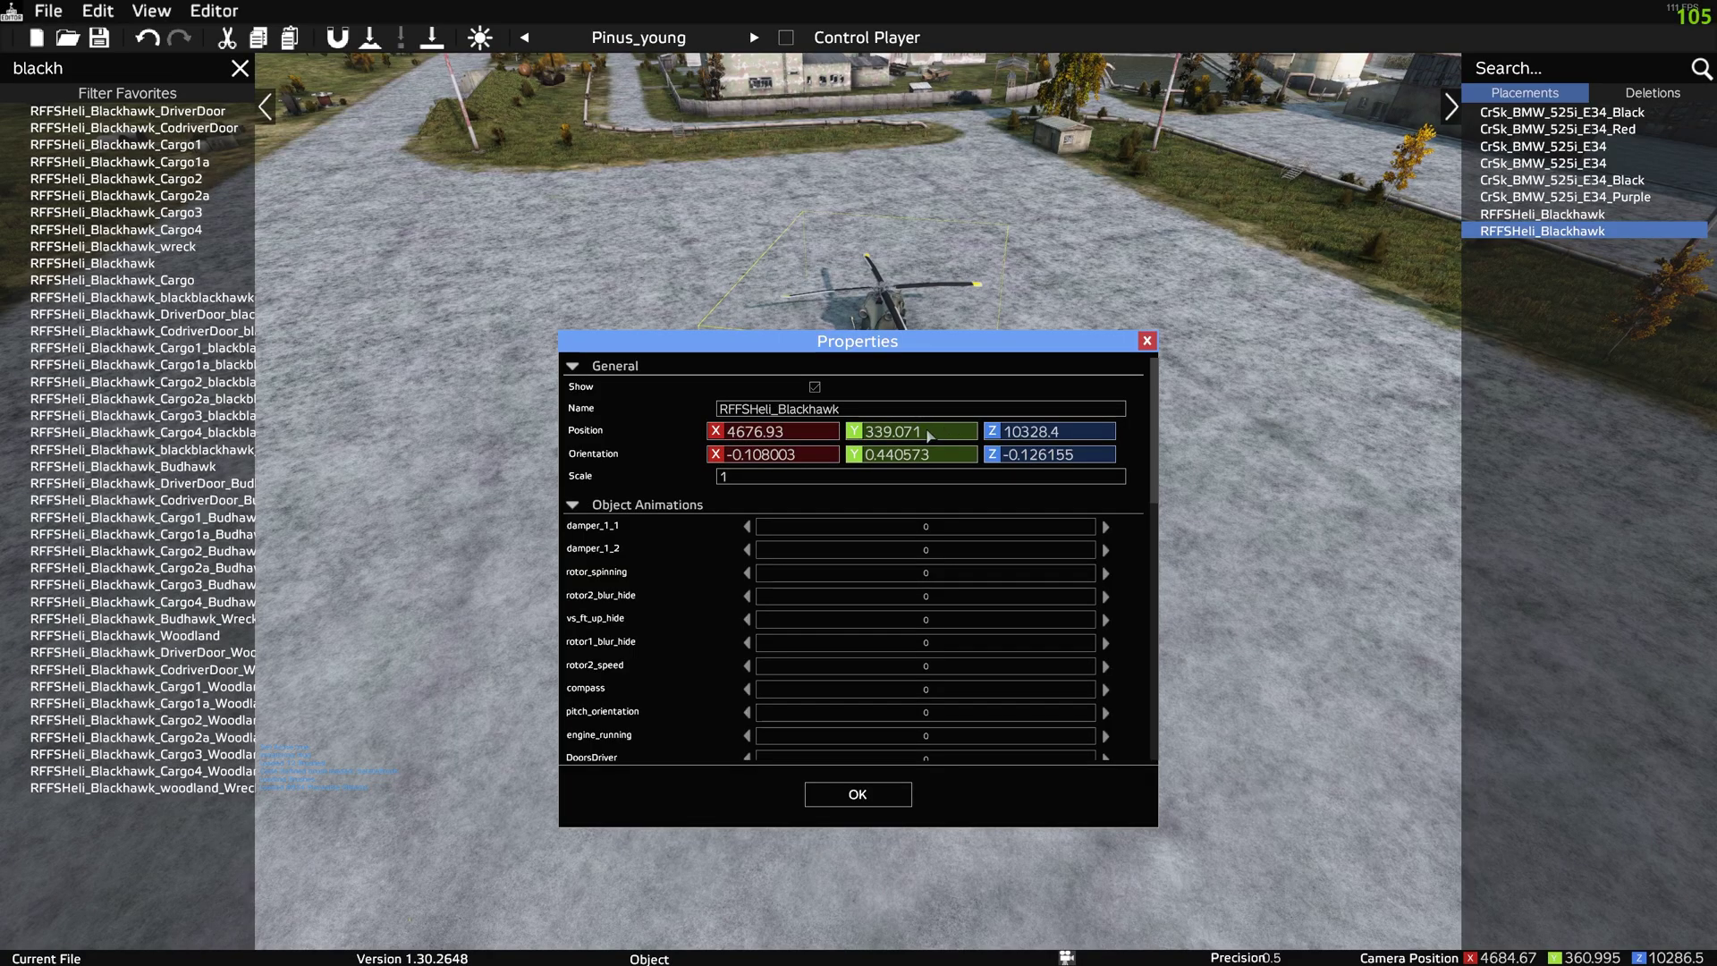
scroll(933, 436, "up", 1)
left_click(857, 793)
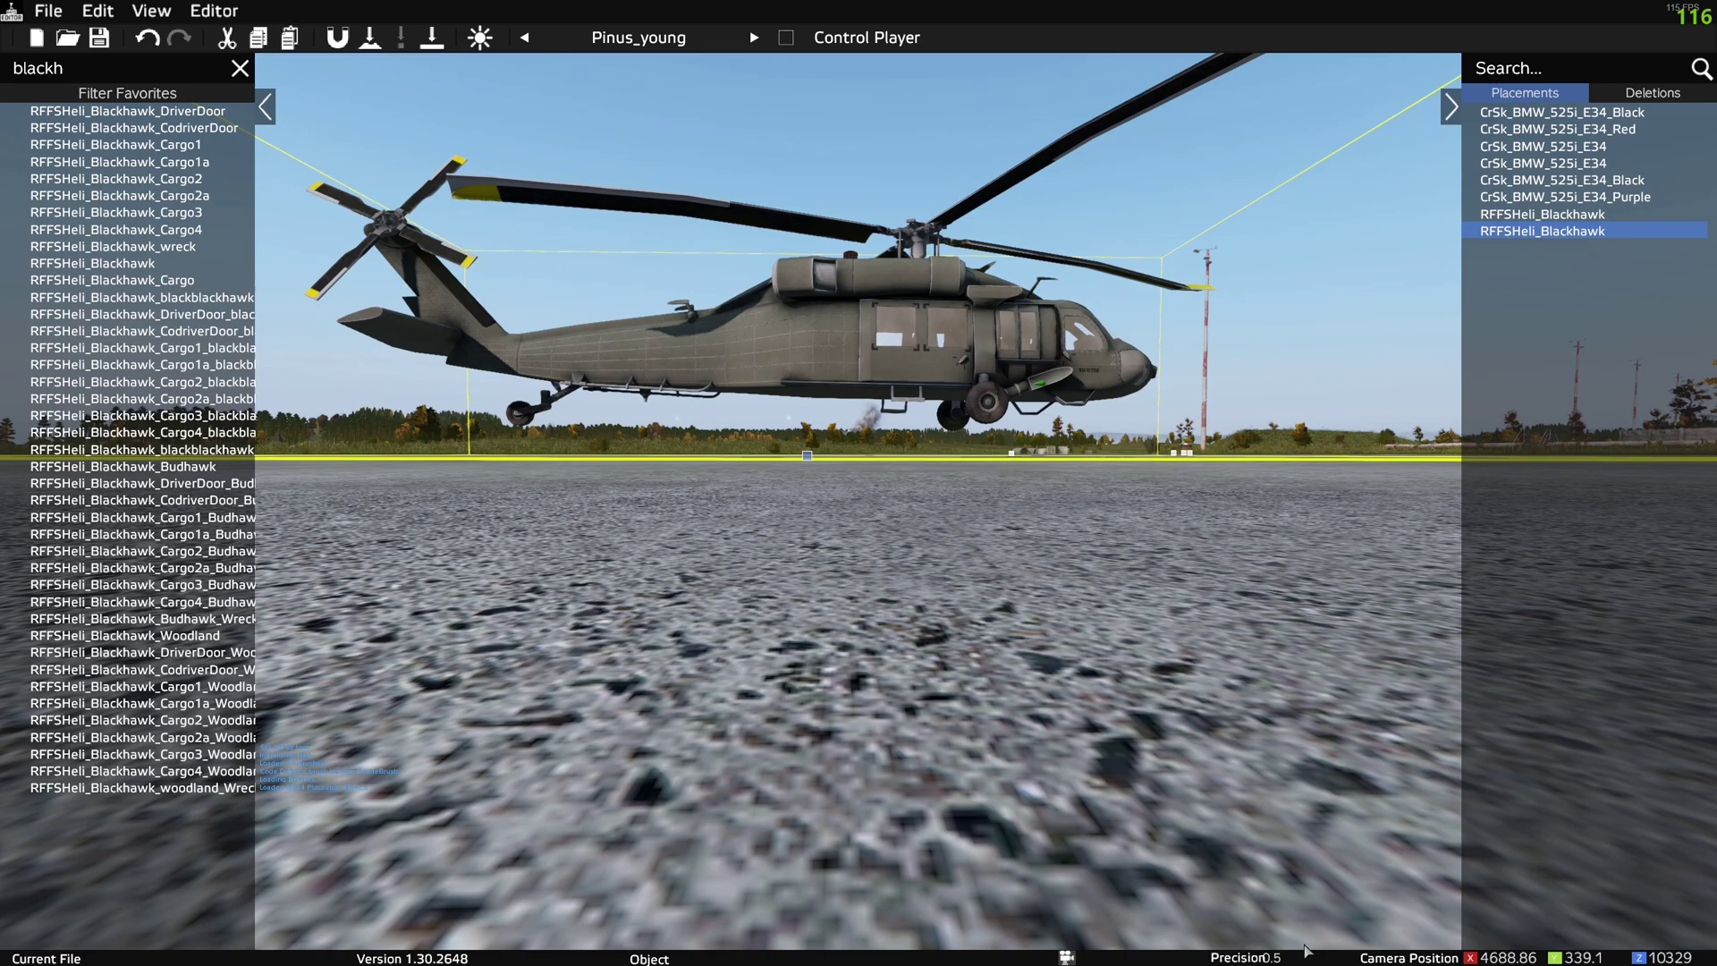
Lower the Blackhawk on the airfield concrete in increments of 0.1 to a Y position of about 339.07.
key("Escape")
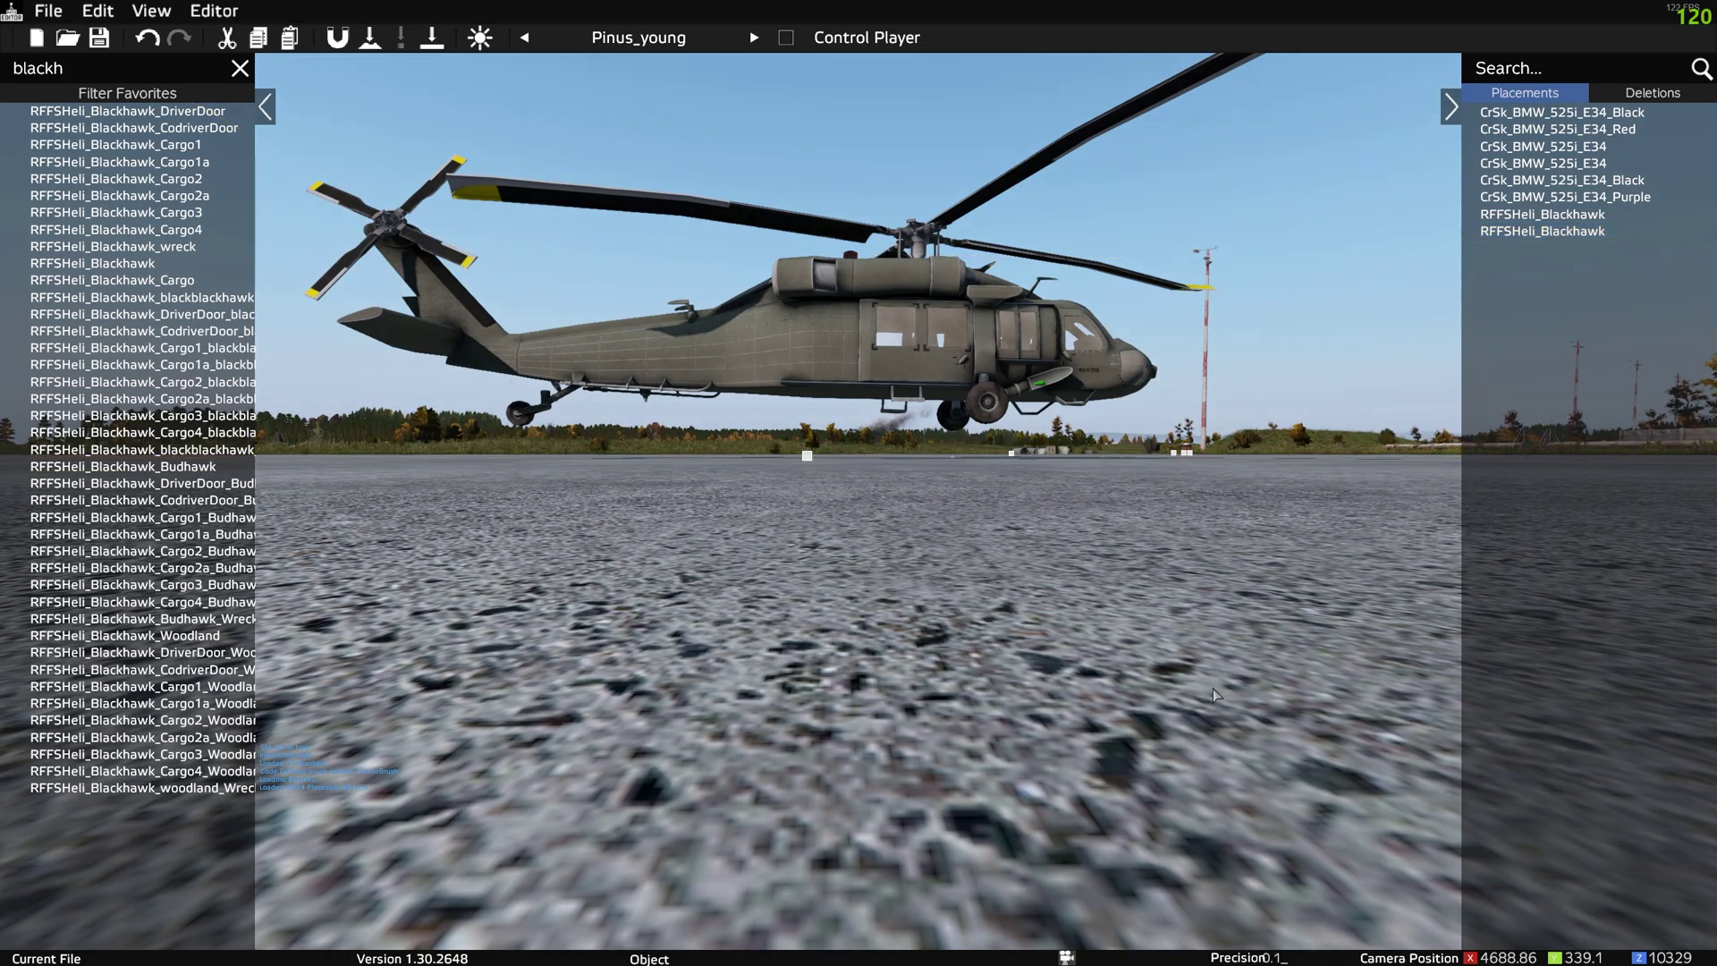
double_click(1542, 231)
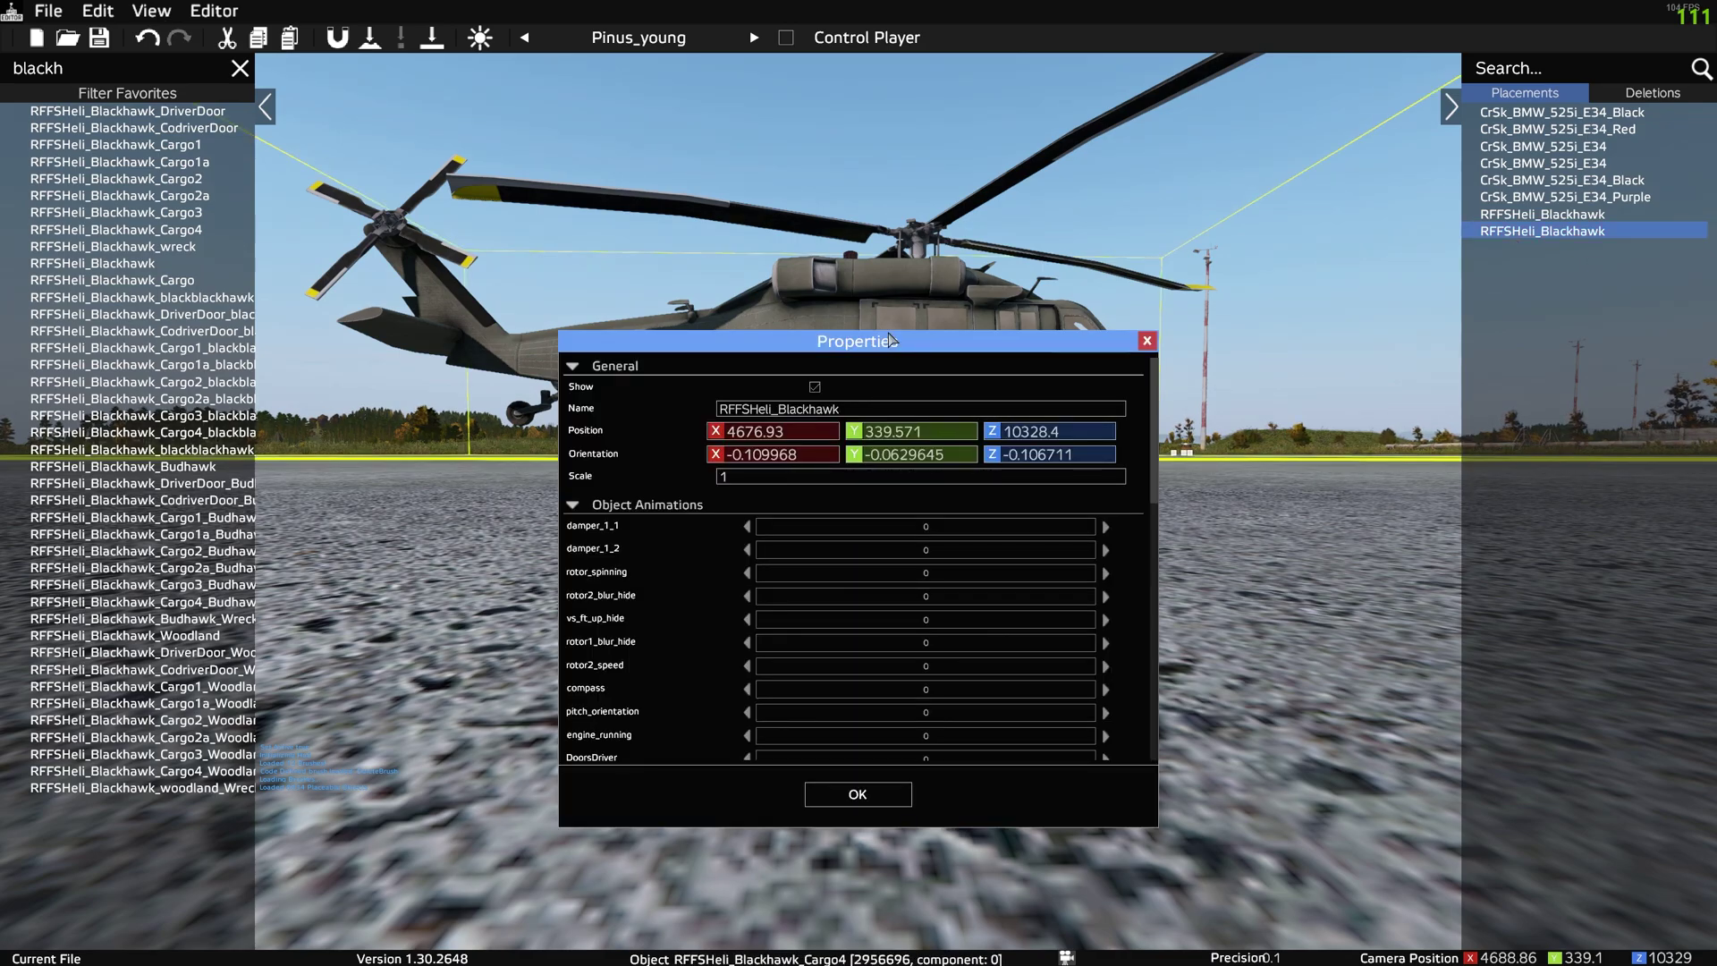
left_click_drag(890, 355, 313, 308)
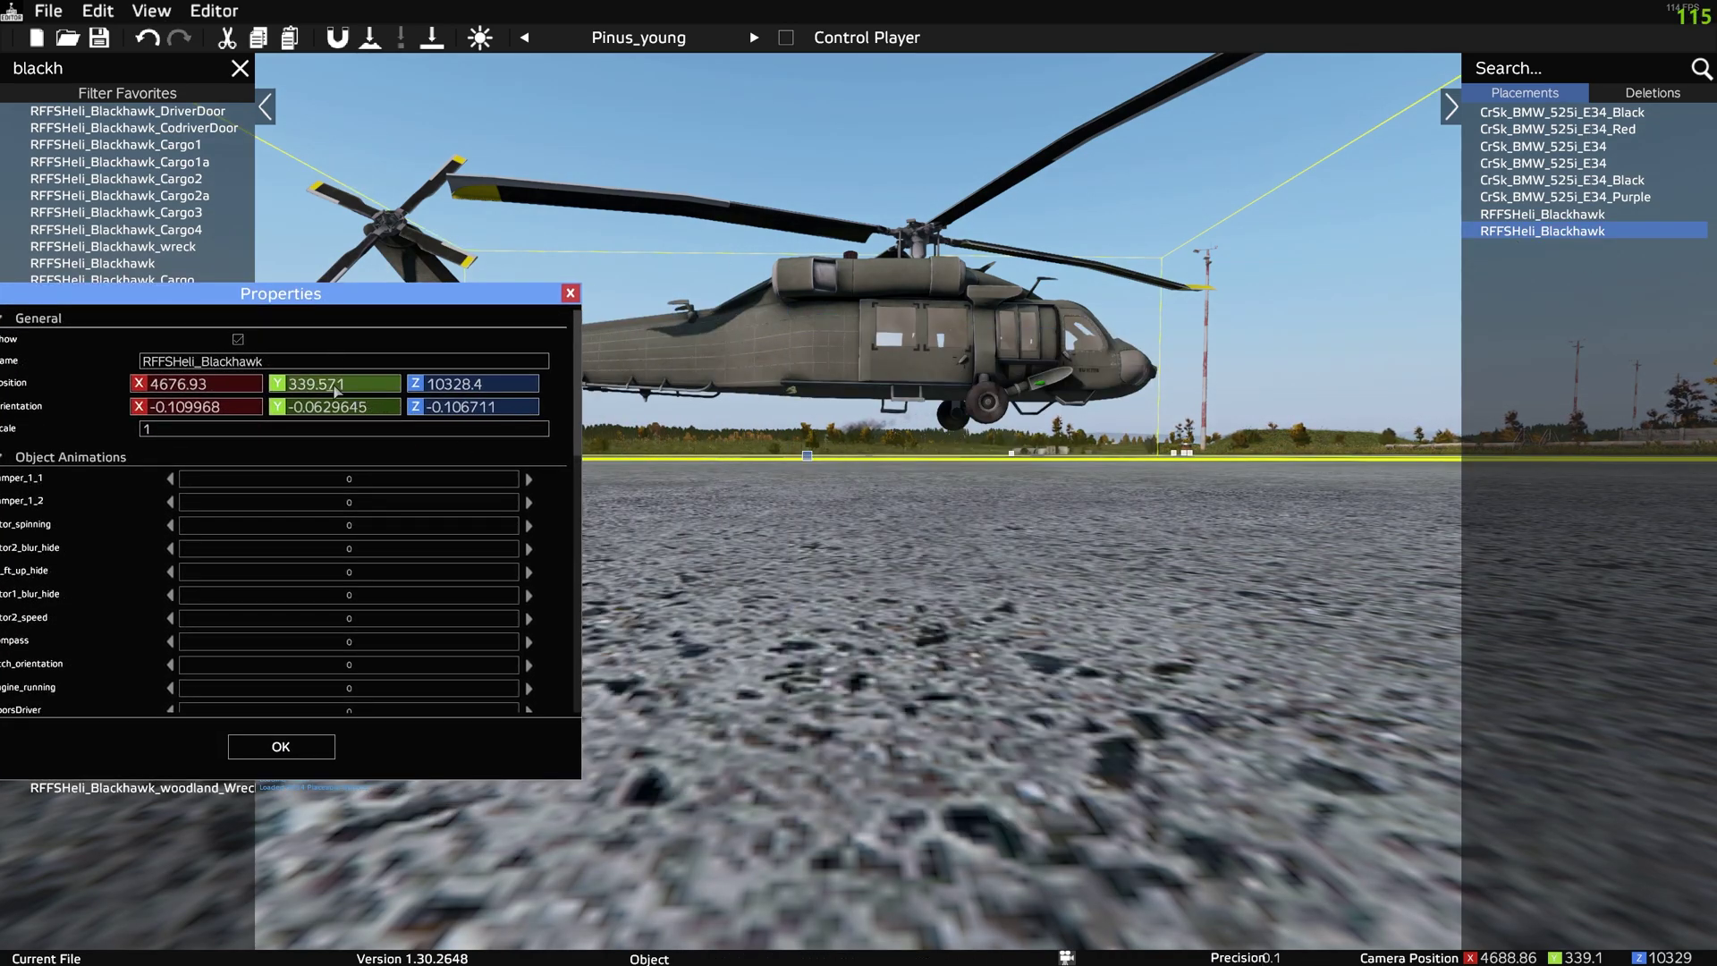
scroll(333, 391, "down", 7)
scroll(334, 391, "up", 5)
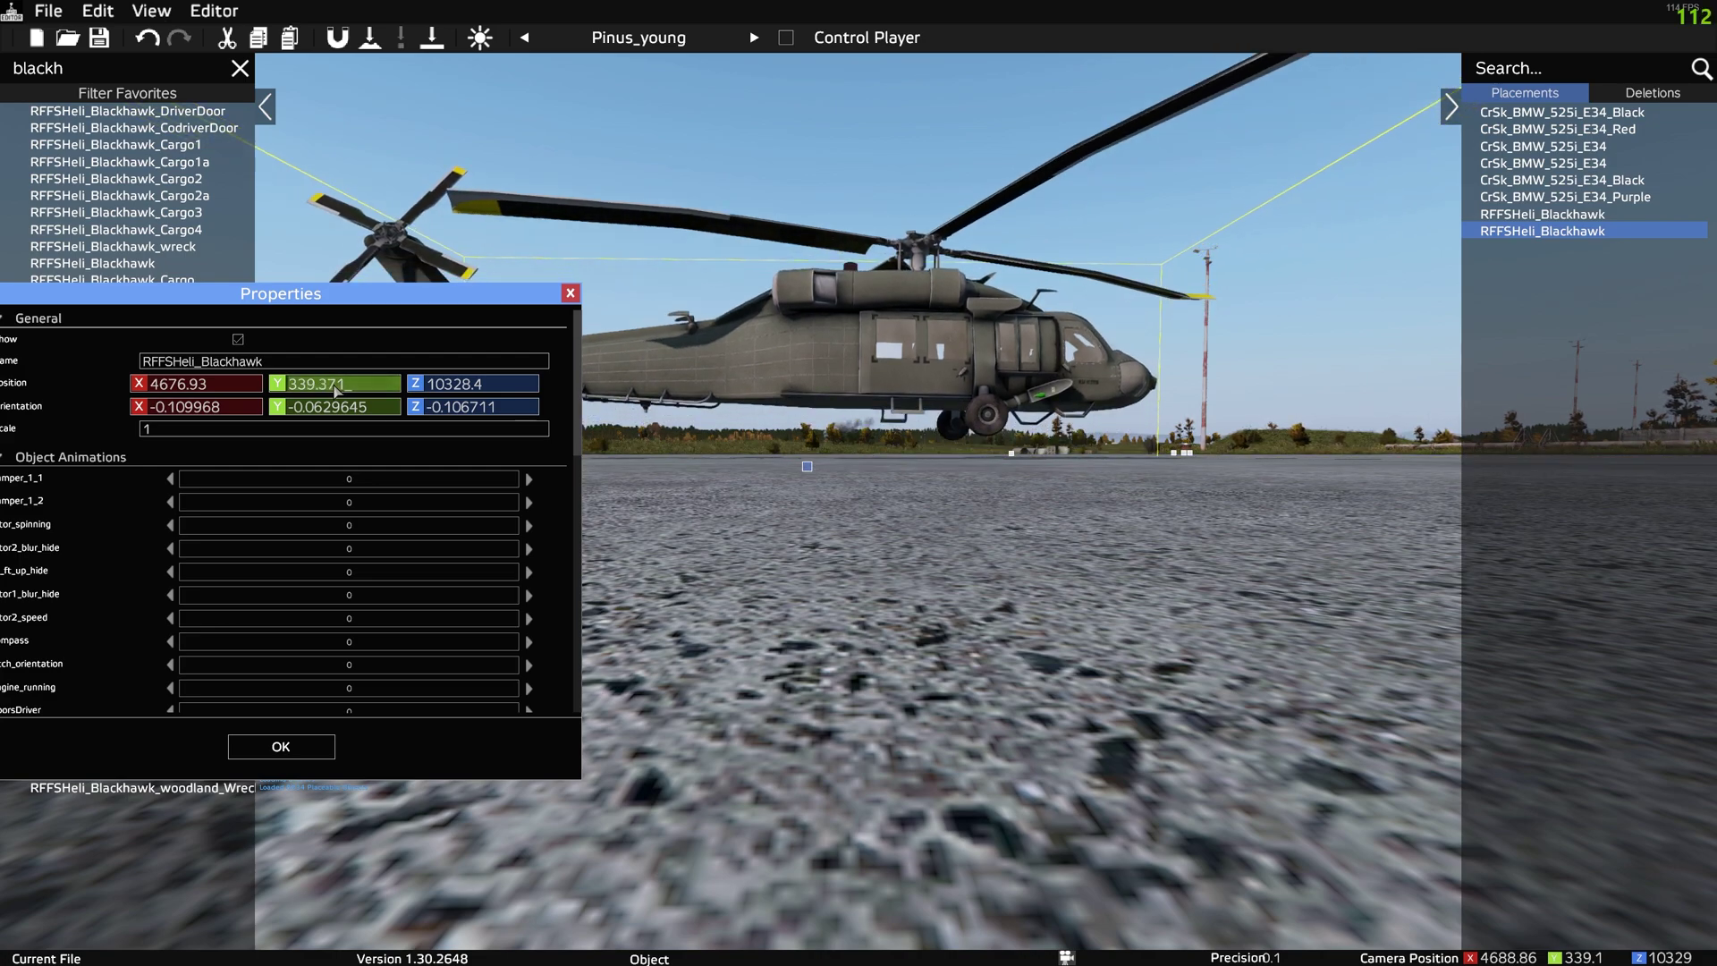
scroll(342, 391, "down", 4)
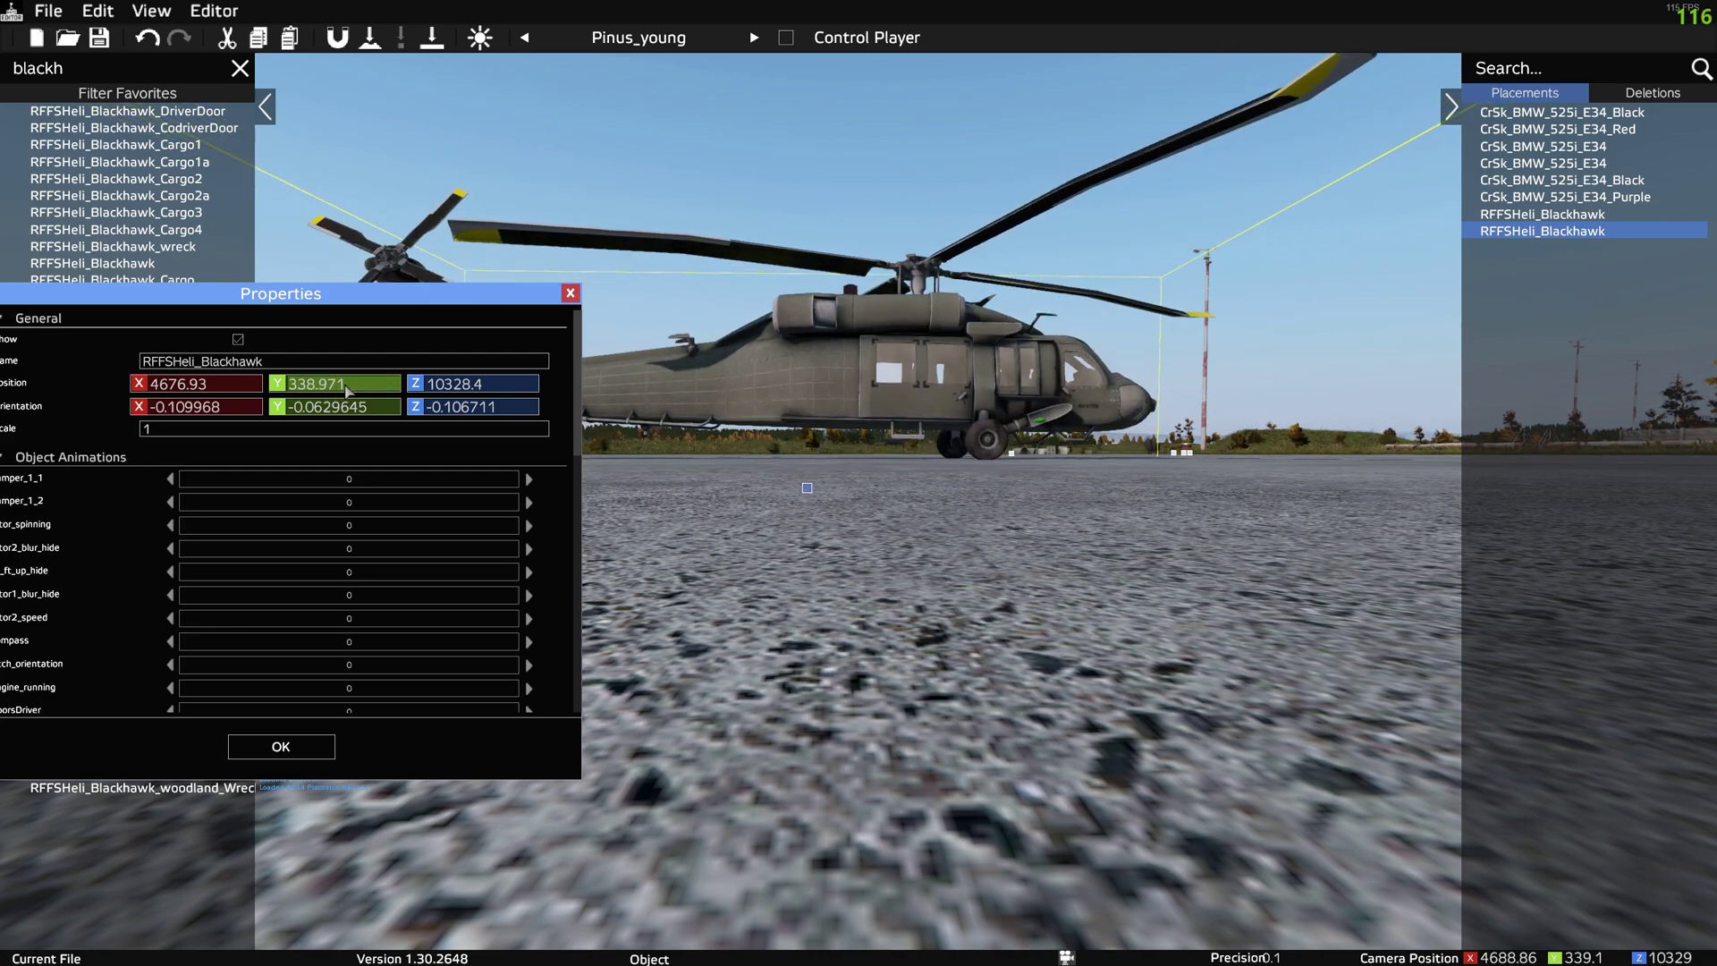
left_click(280, 746)
Export all placements to an Events XML file named CarHeliSpawns in the test folder.
left_click(1019, 711)
key("s")
key("q")
right_click_drag(1019, 711, 894, 679)
key("a")
key("w")
key("w")
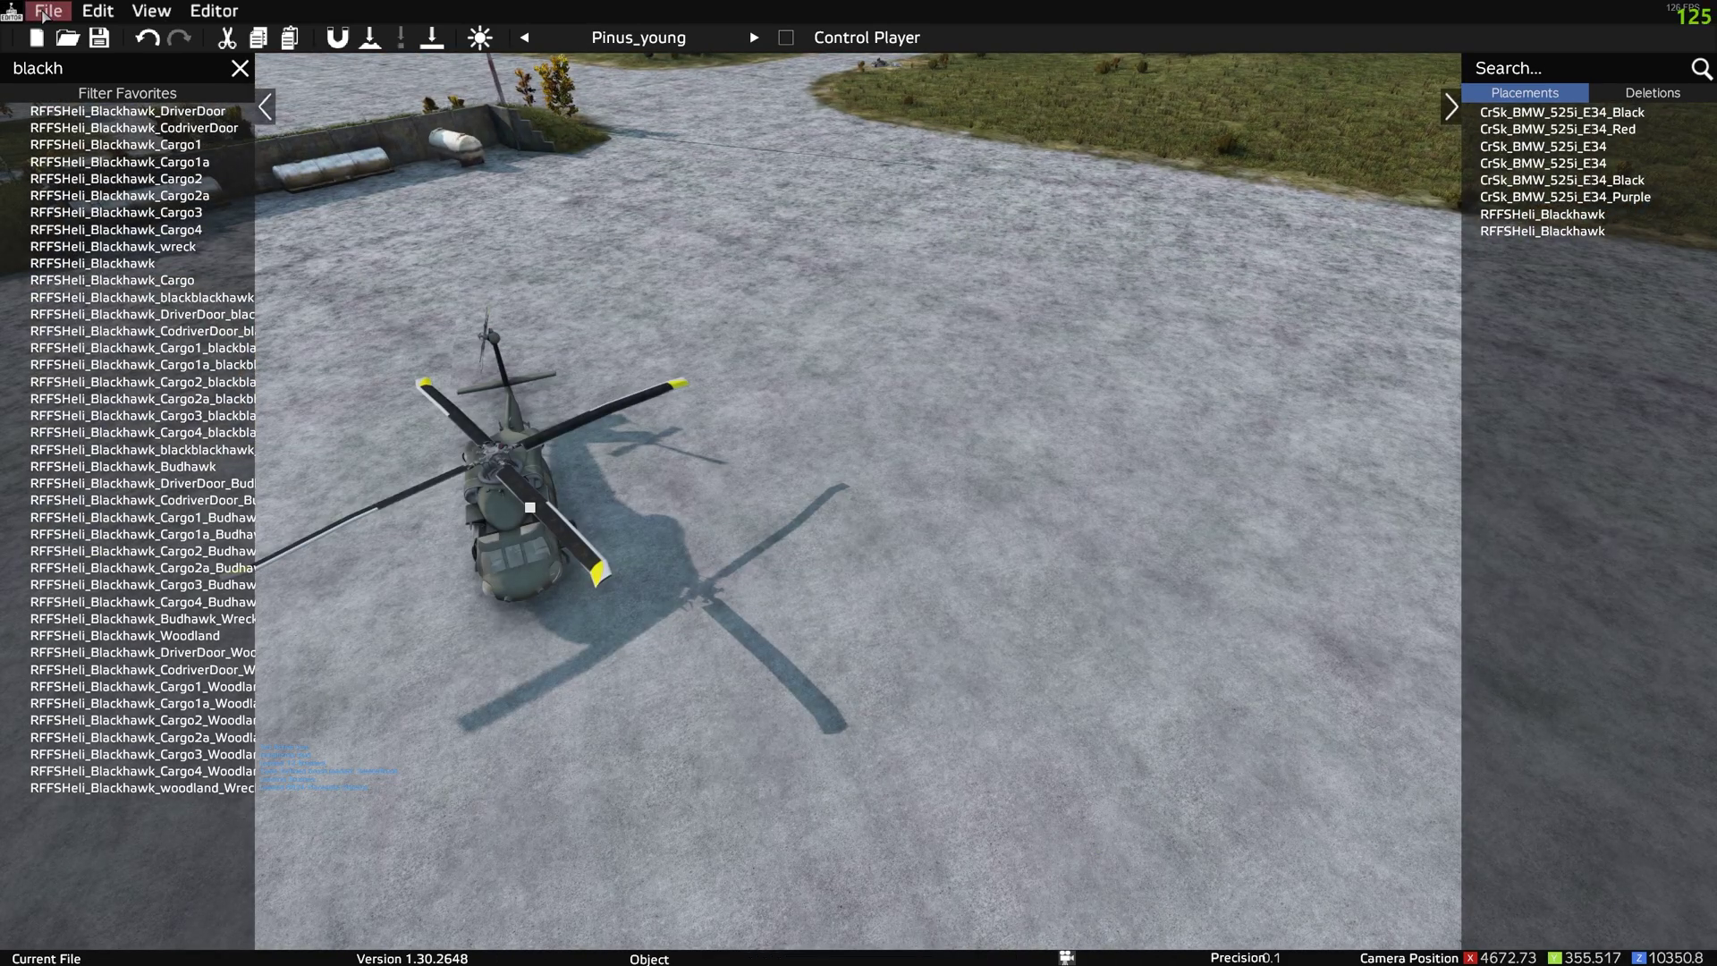
left_click(45, 12)
mouse_move(177, 221)
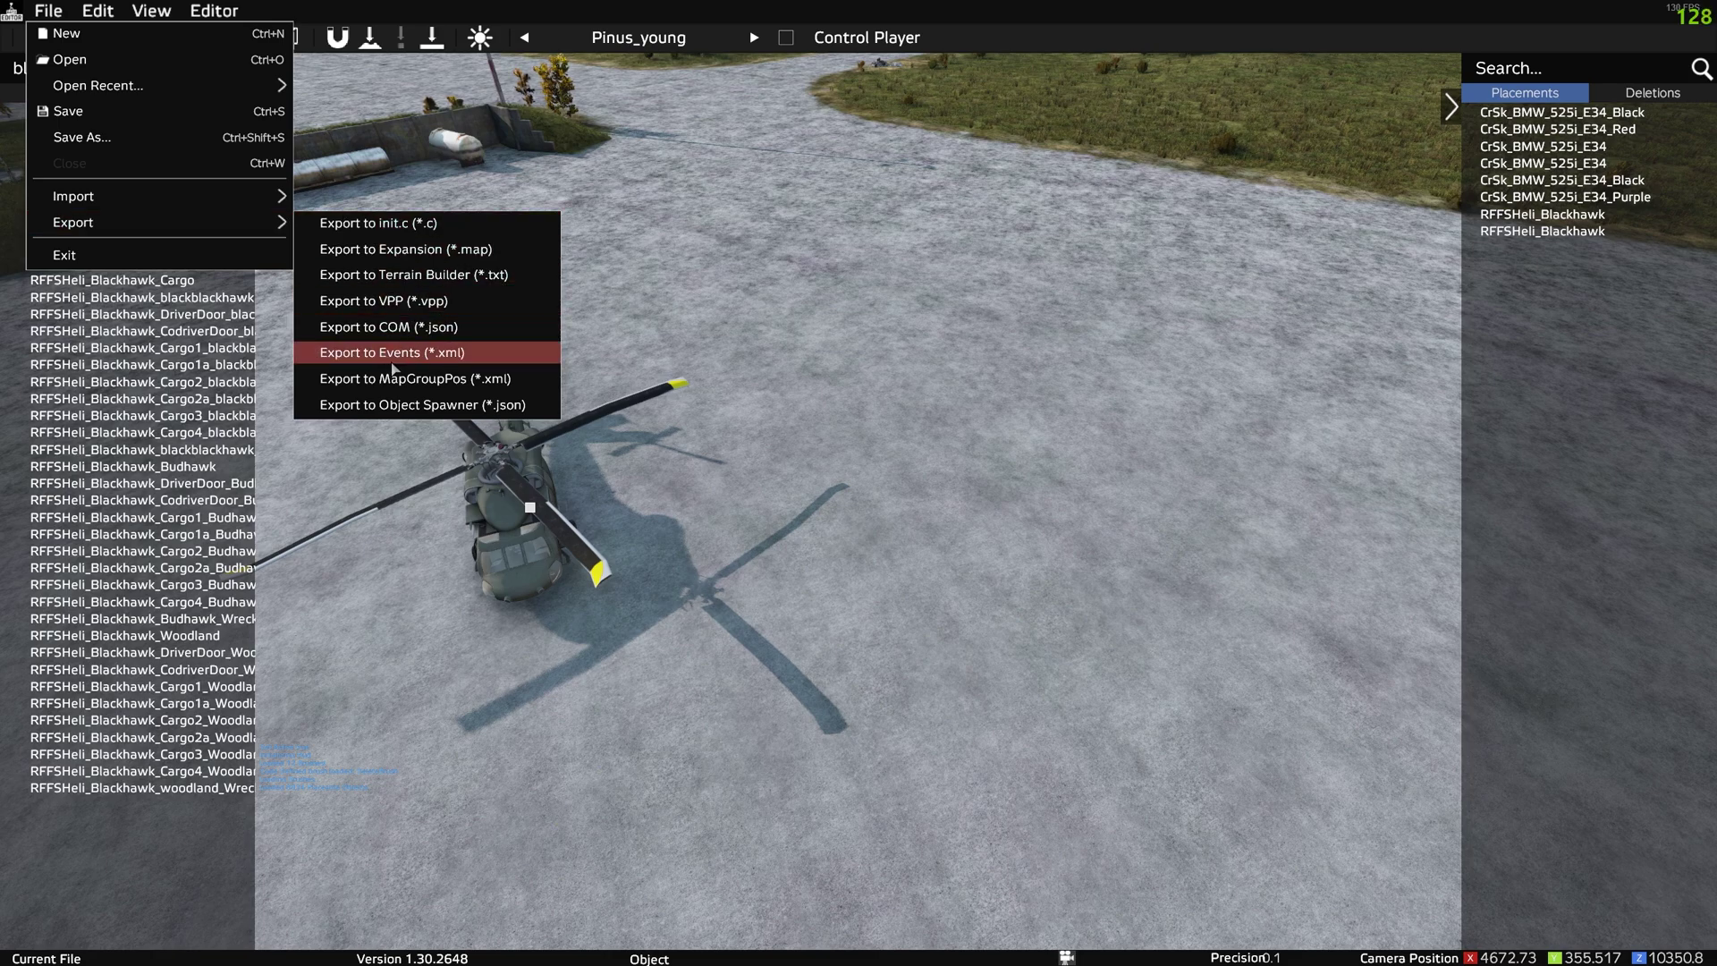
left_click(401, 353)
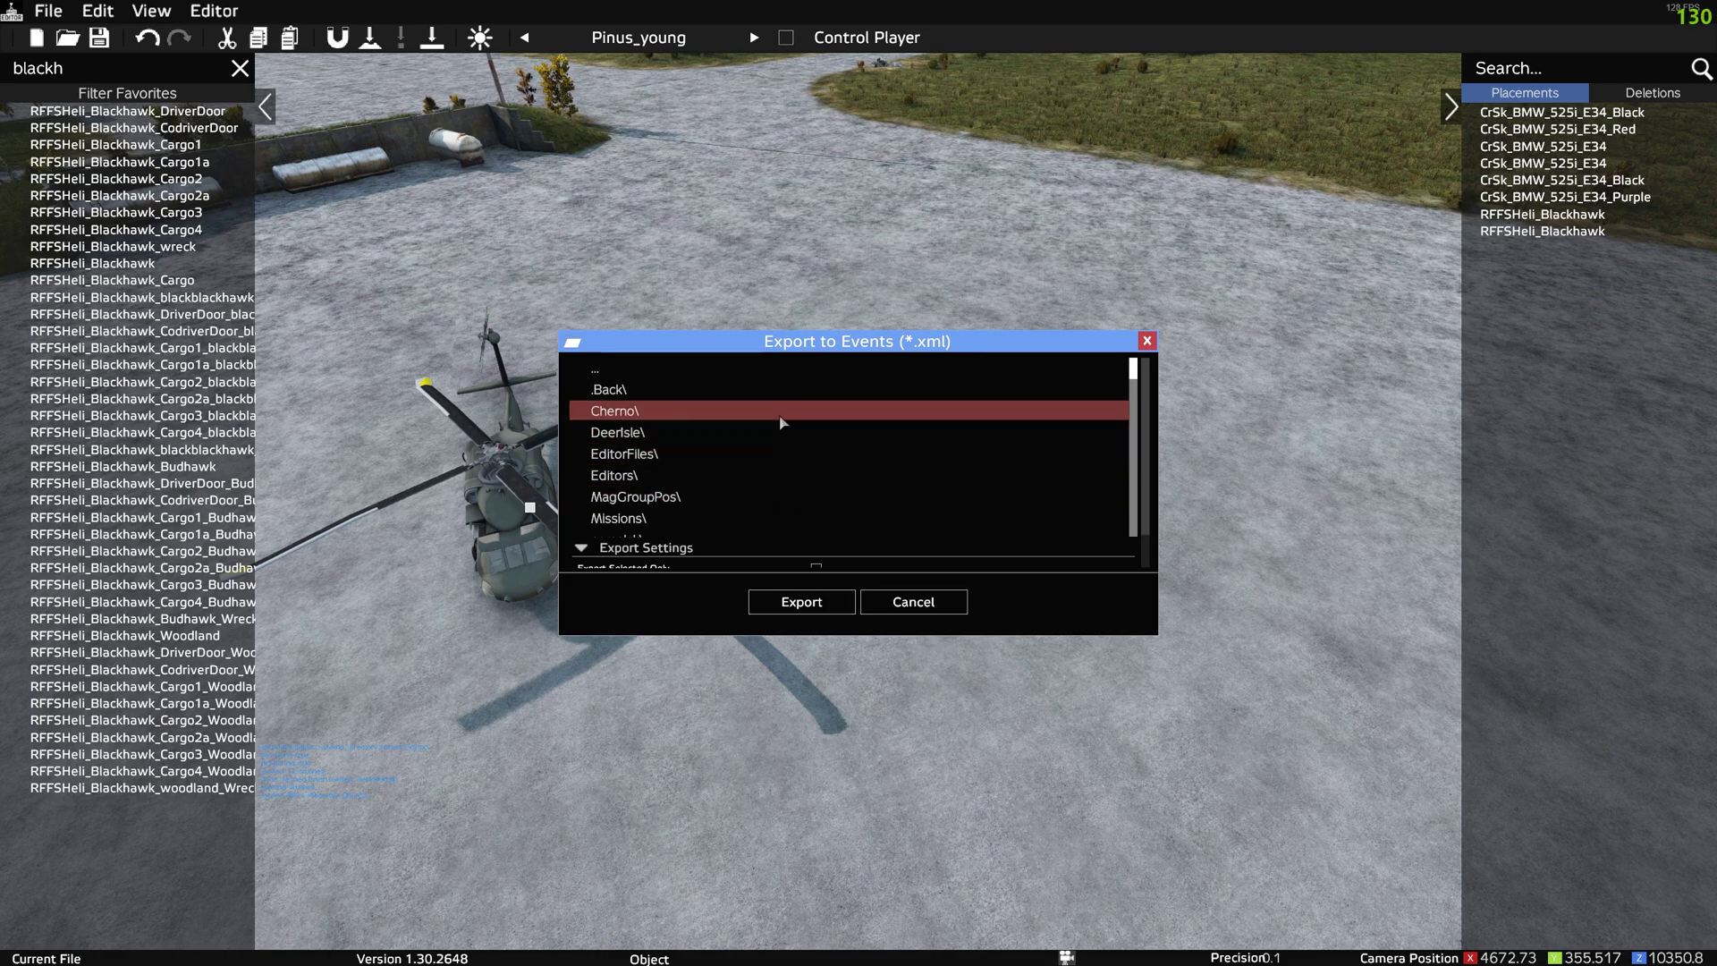
scroll(784, 420, "down", 2)
double_click(727, 476)
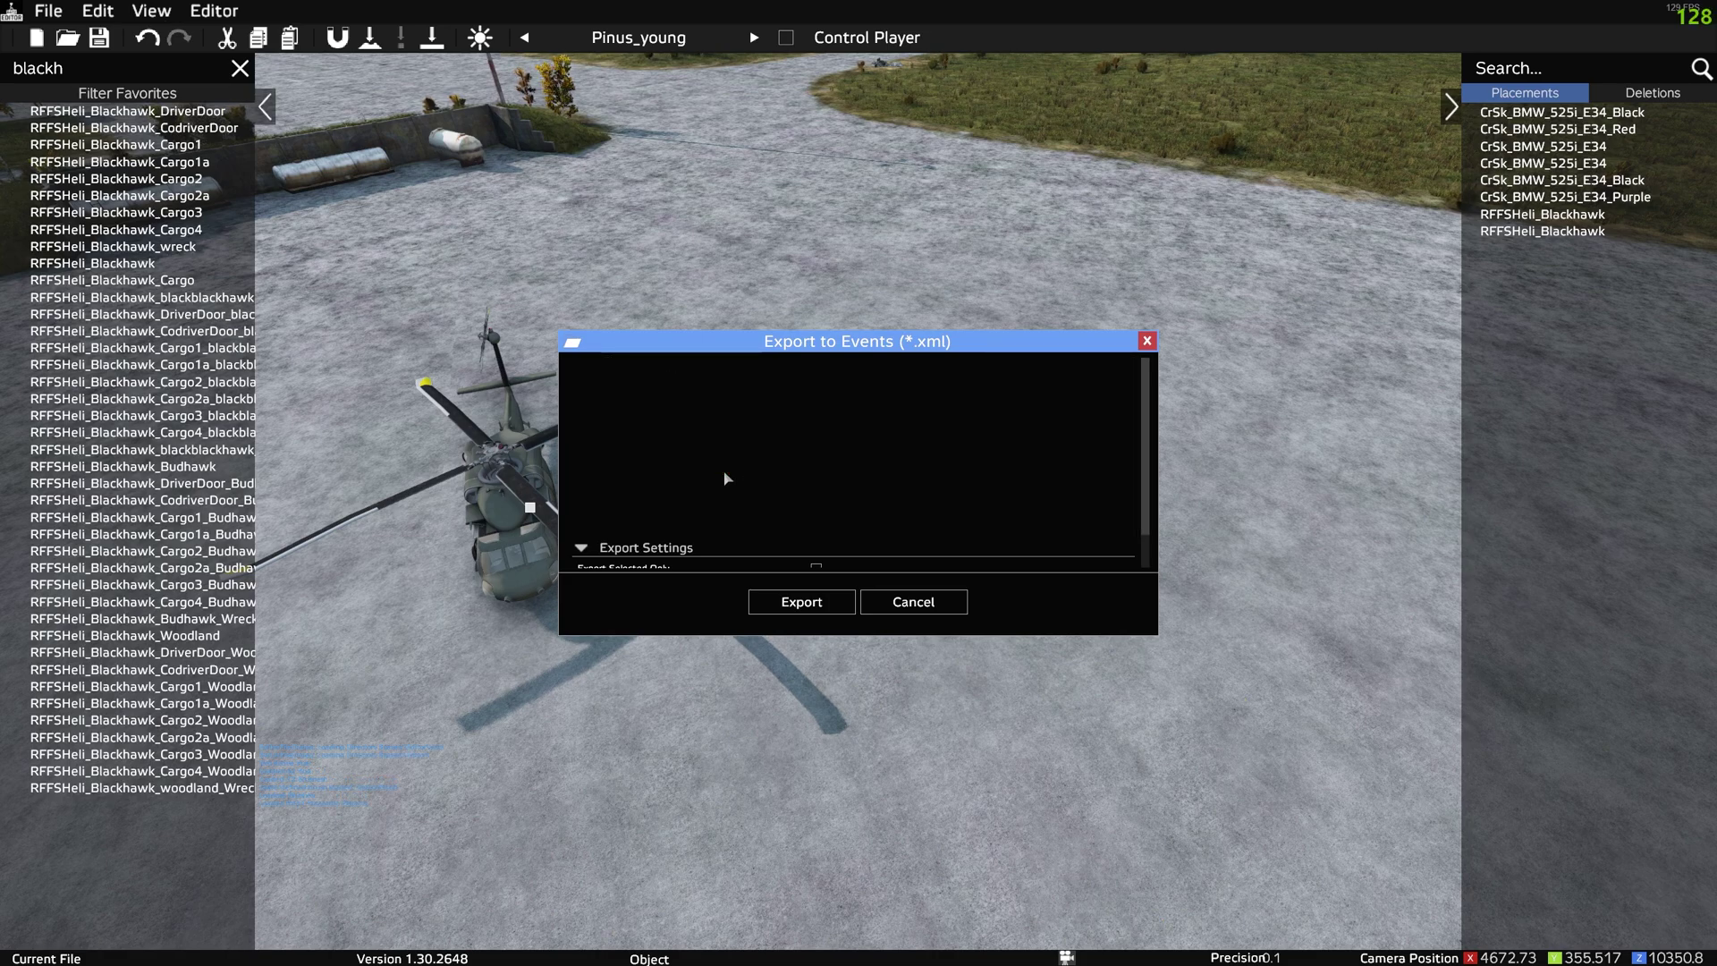
scroll(773, 538, "down", 1)
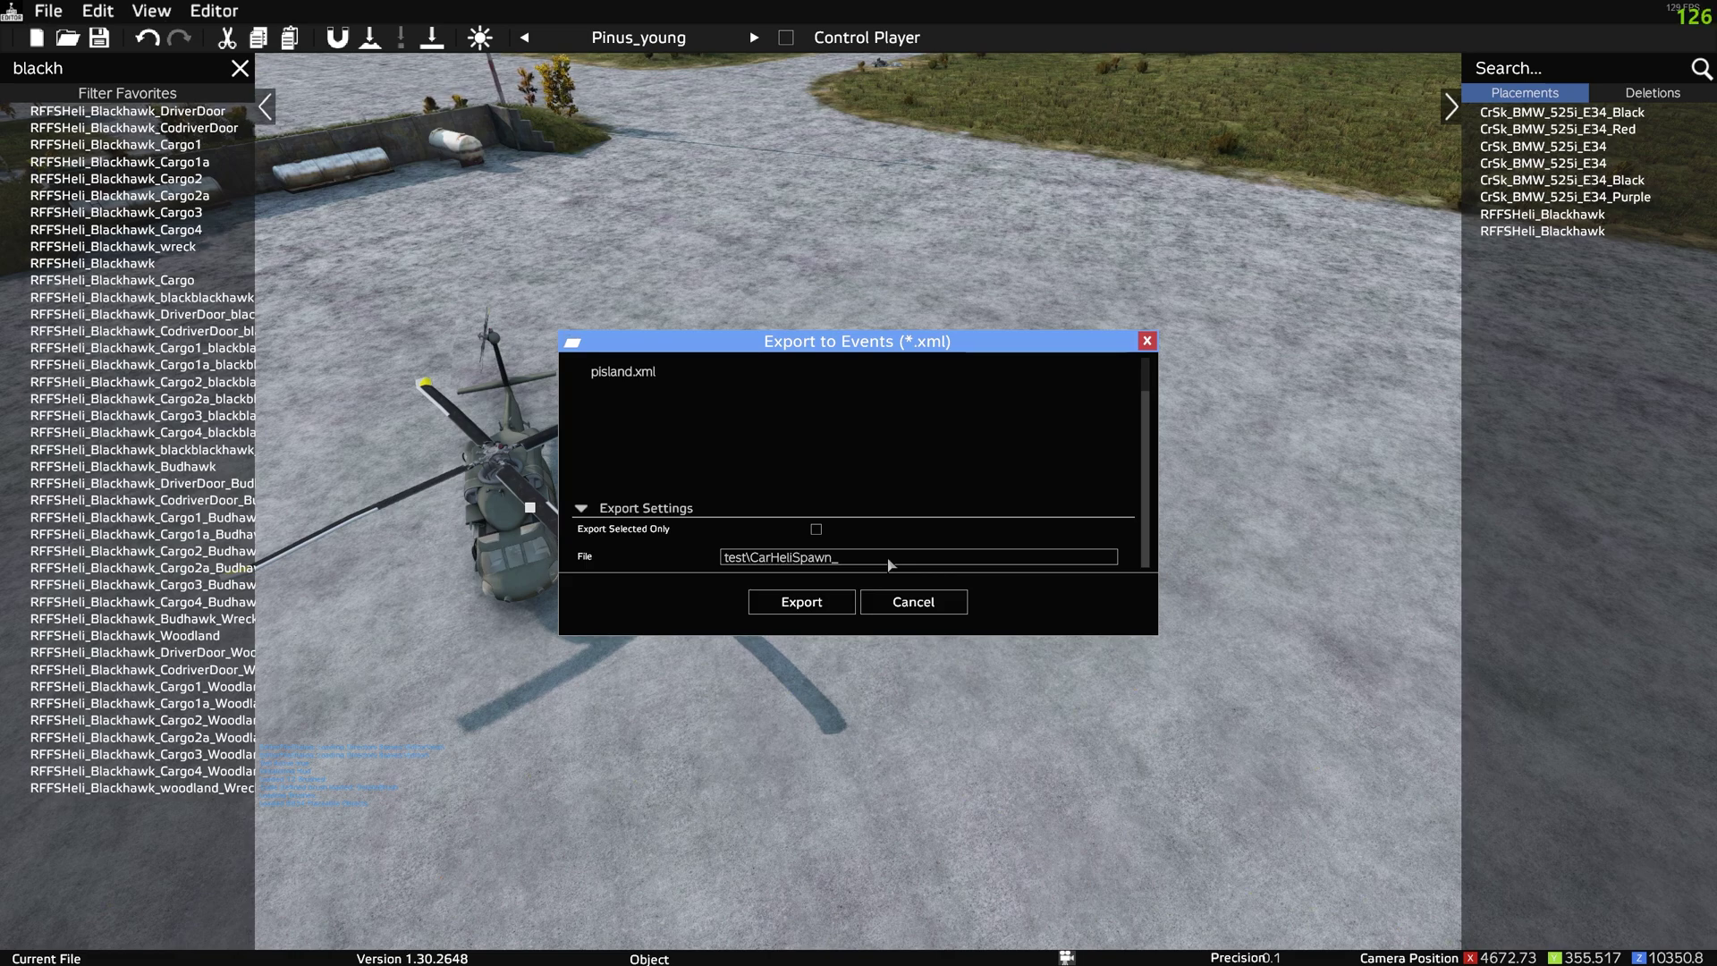
left_click(844, 601)
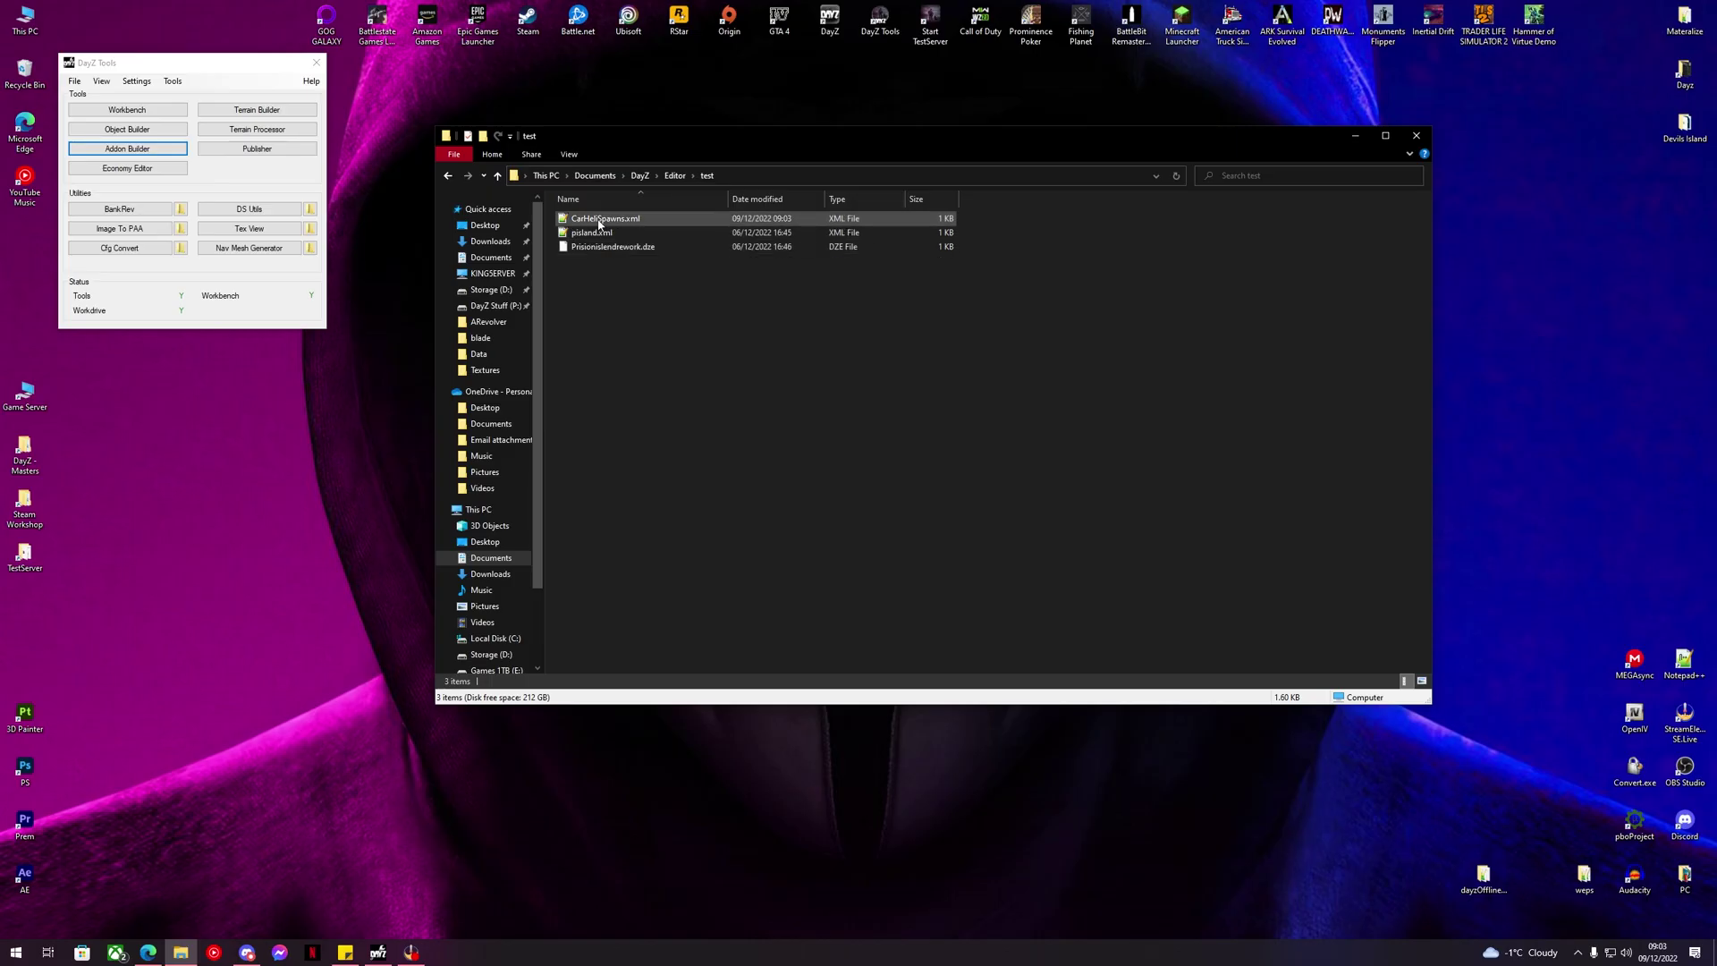
Open the exported CarHeliSpawns.xml and the cfgeventspawns.xml from the dayzOffline.chernarusplus desktop folder in Notepad++.
right_click(598, 222)
left_click(635, 274)
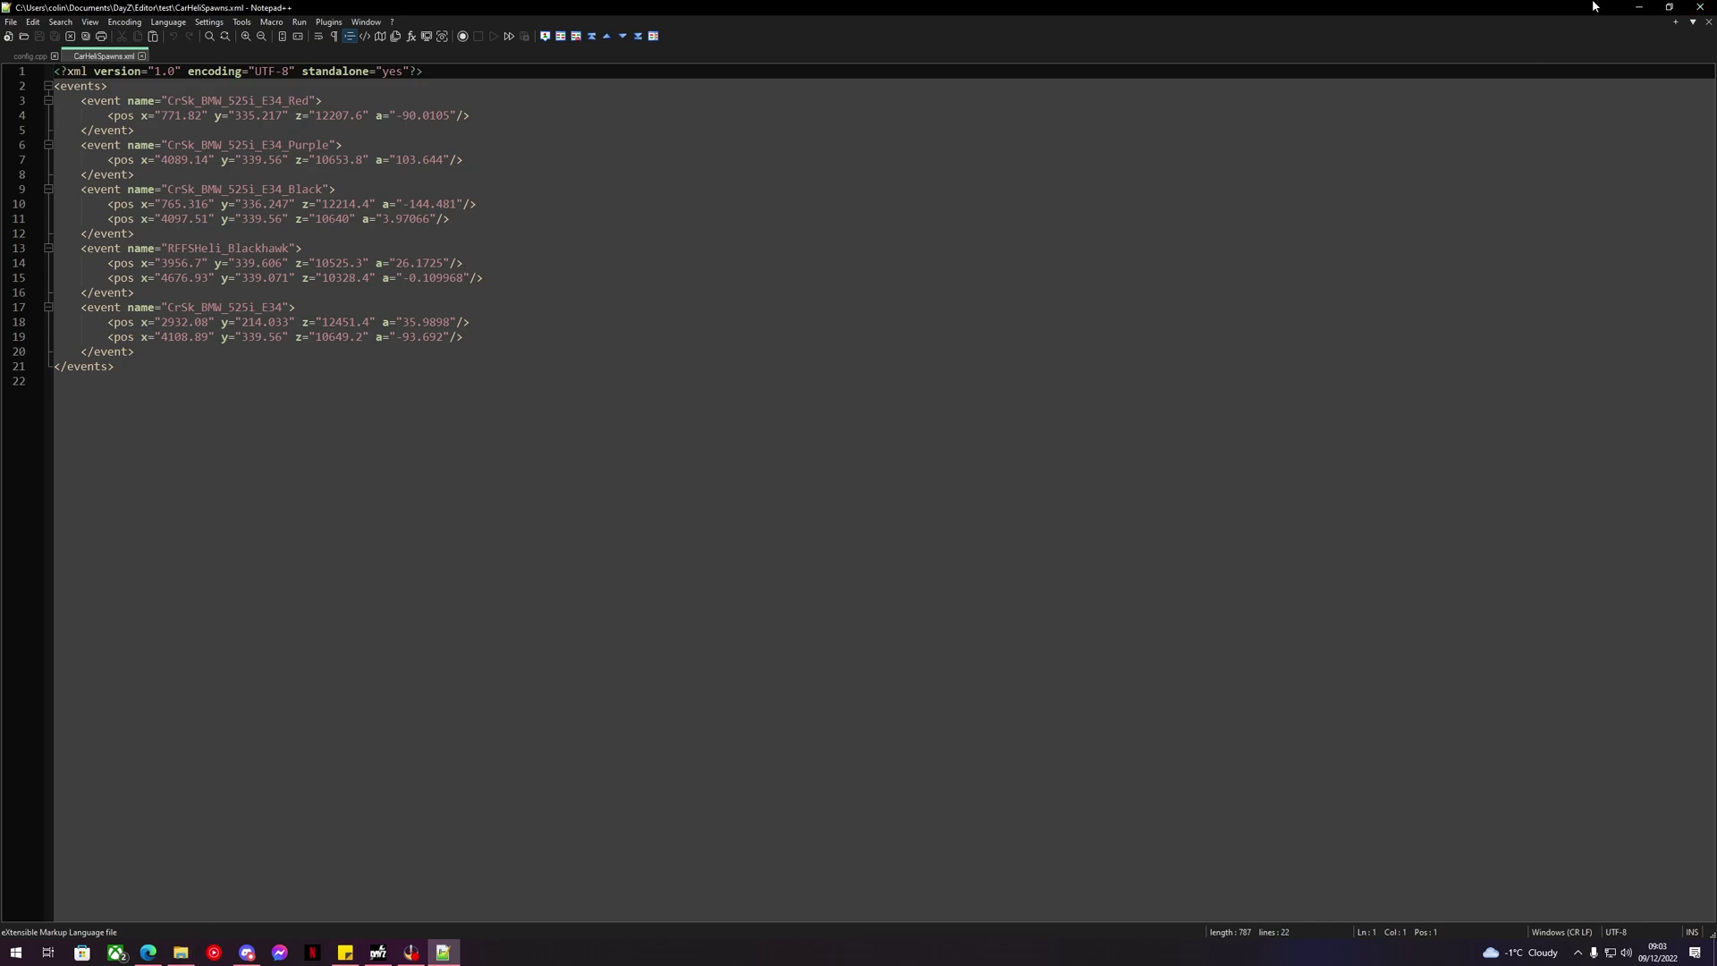
left_click(1638, 6)
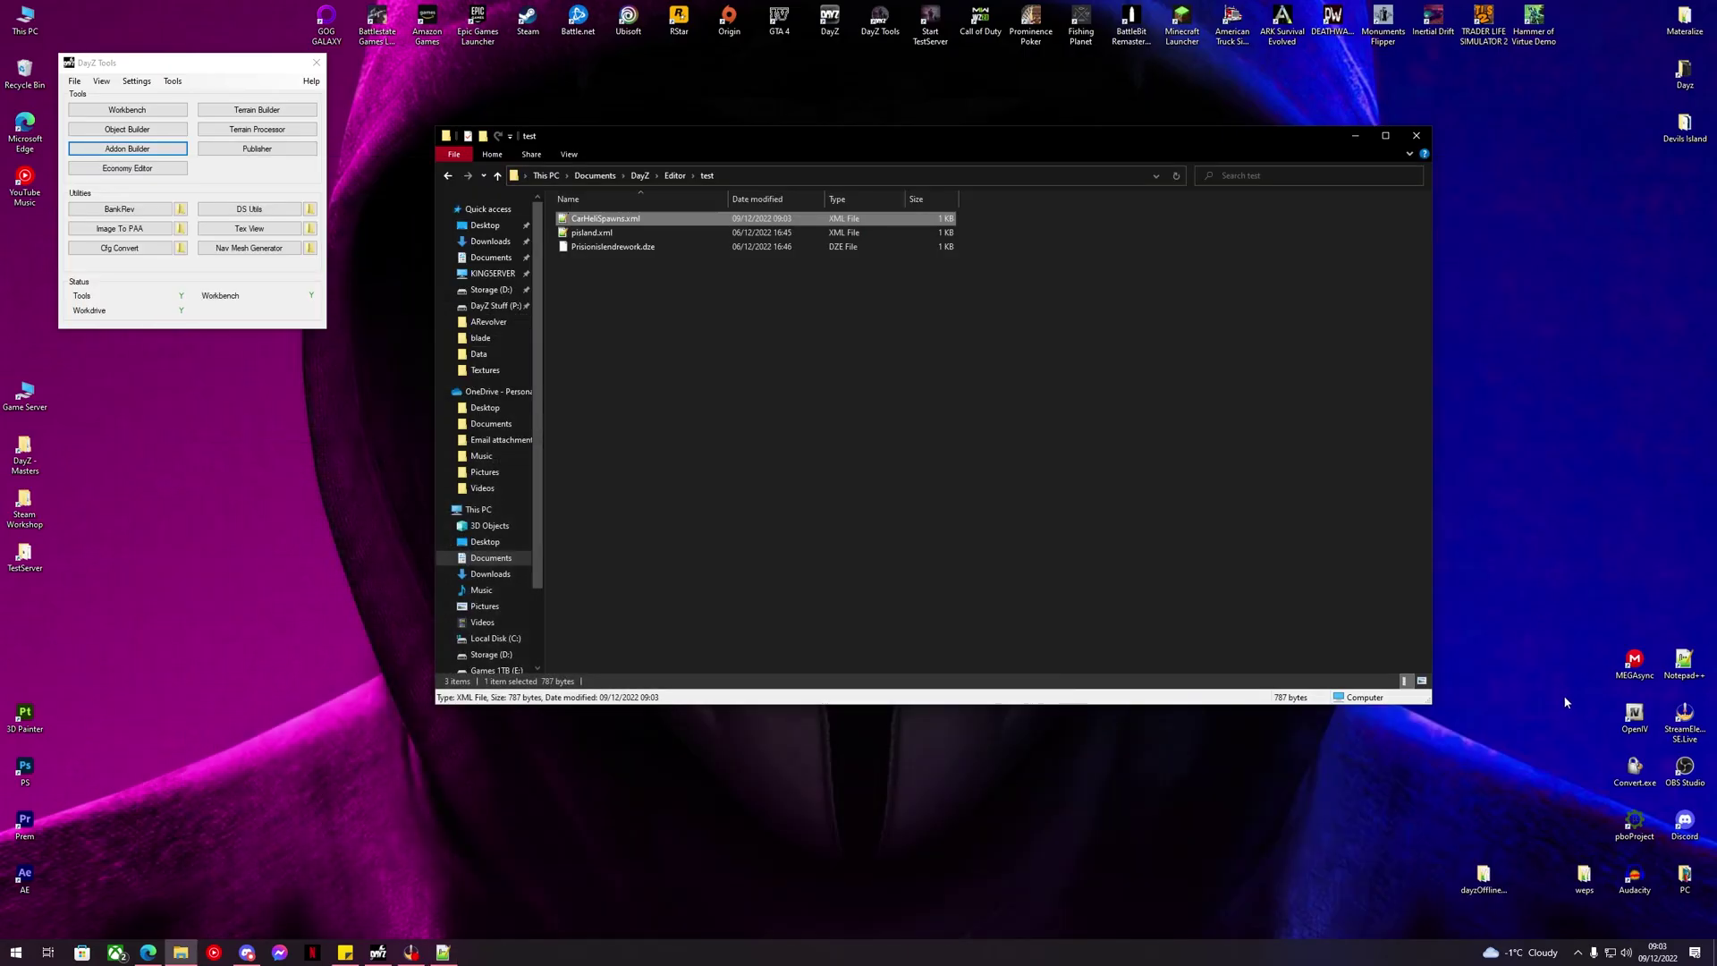
double_click(1484, 876)
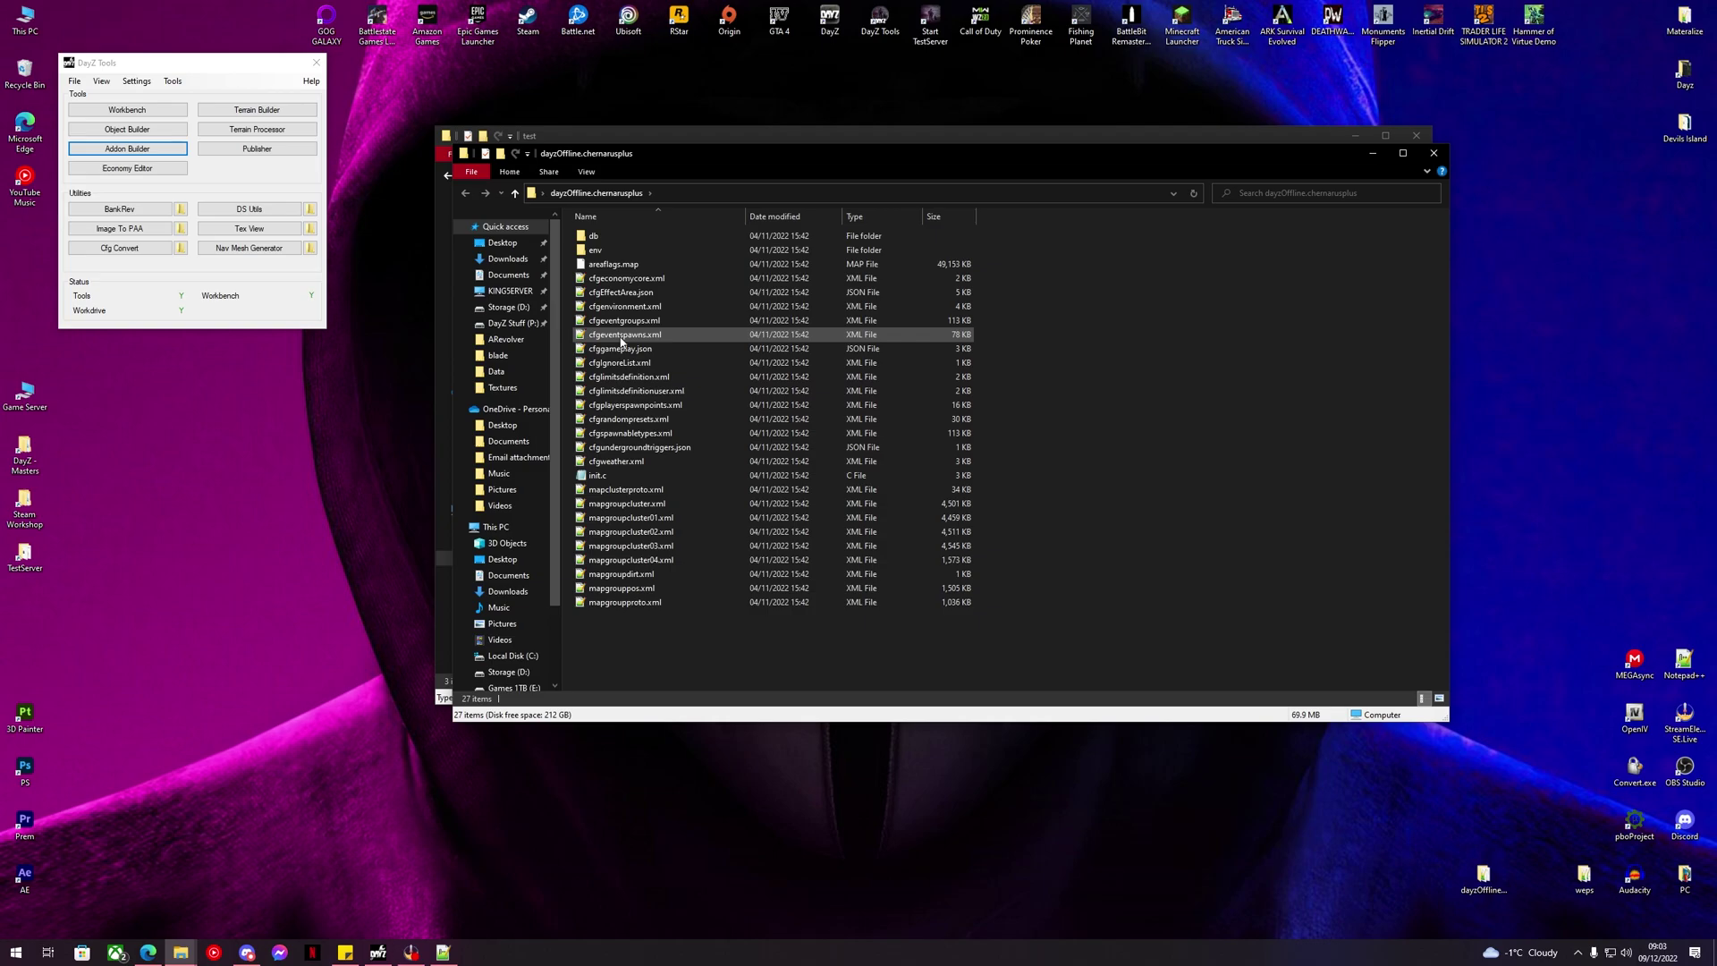
double_click(624, 334)
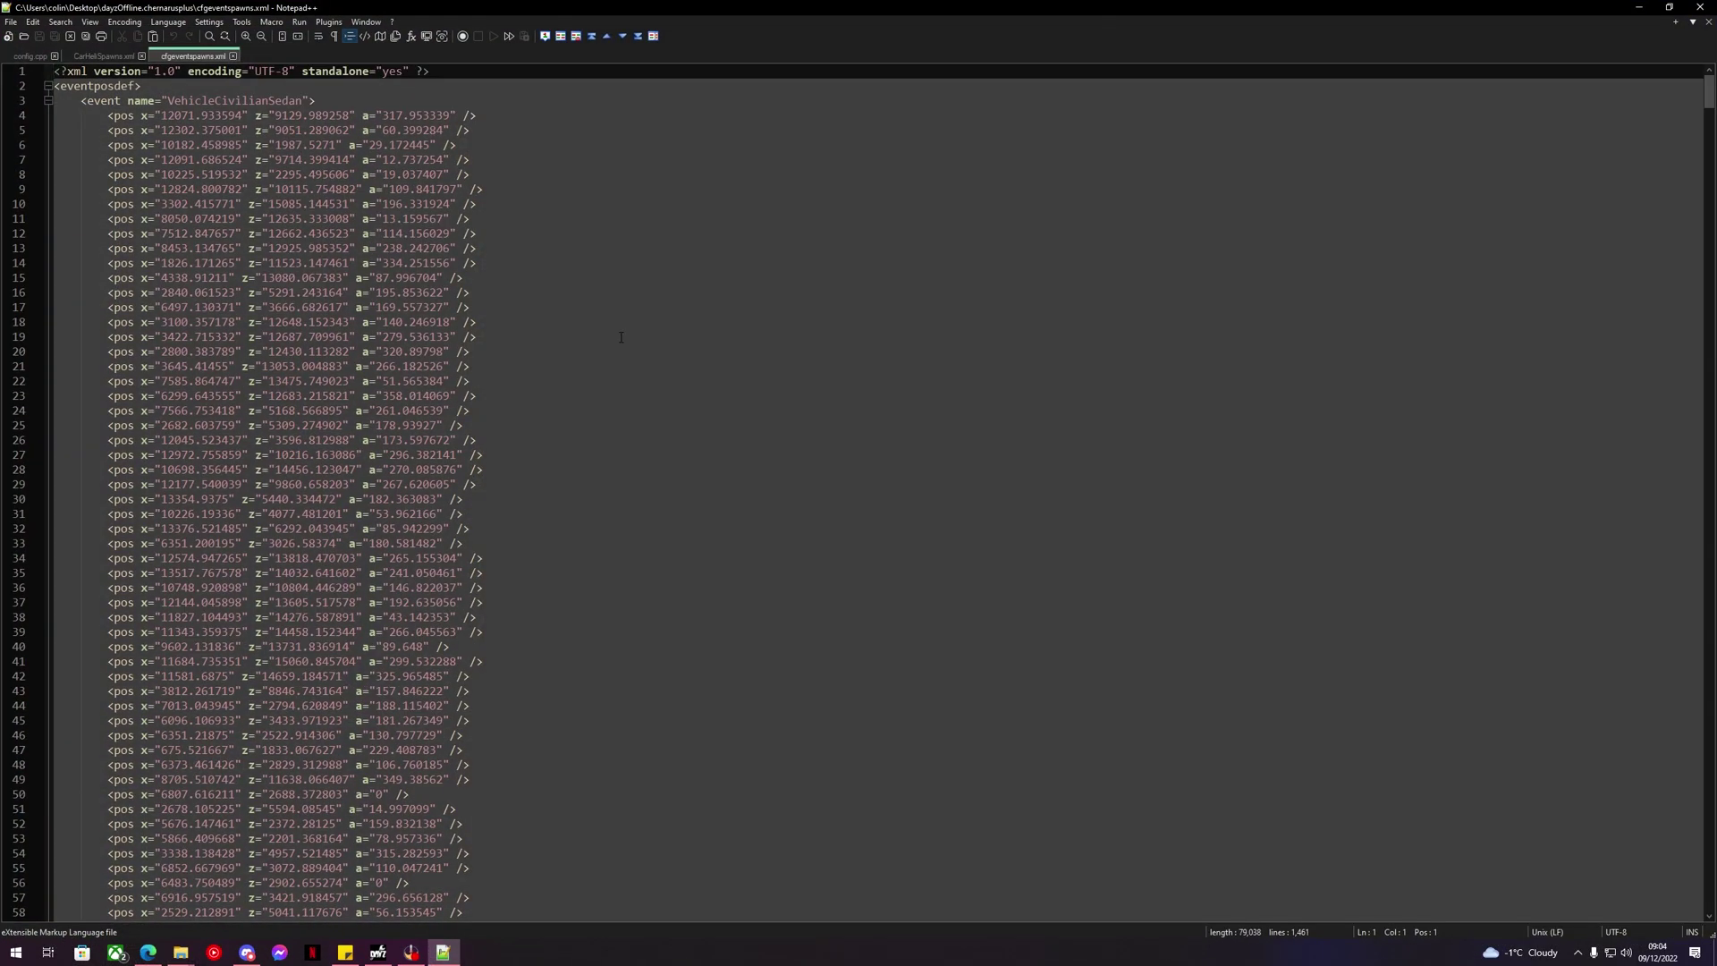
Copy the RFFSHeli_Blackhawk event block in CarHeliSpawns.xml to a separate spot a few lines below the closing events tag.
left_click(112, 58)
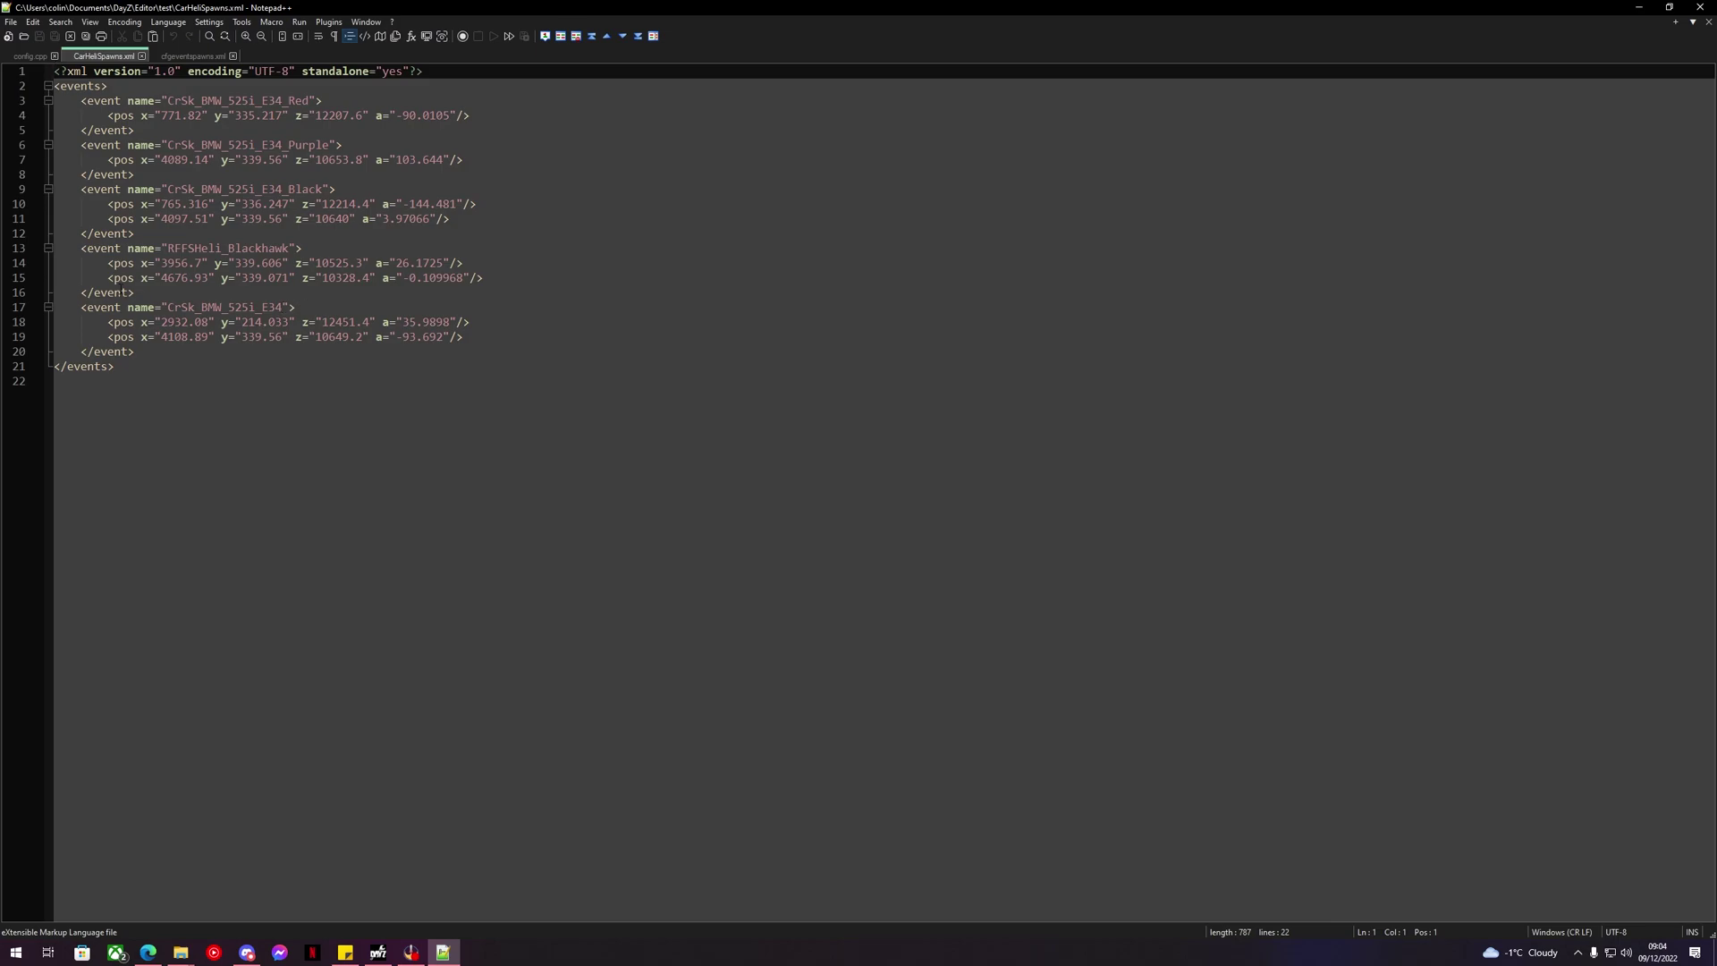
left_click_drag(150, 292, 55, 249)
key("ctrl+c")
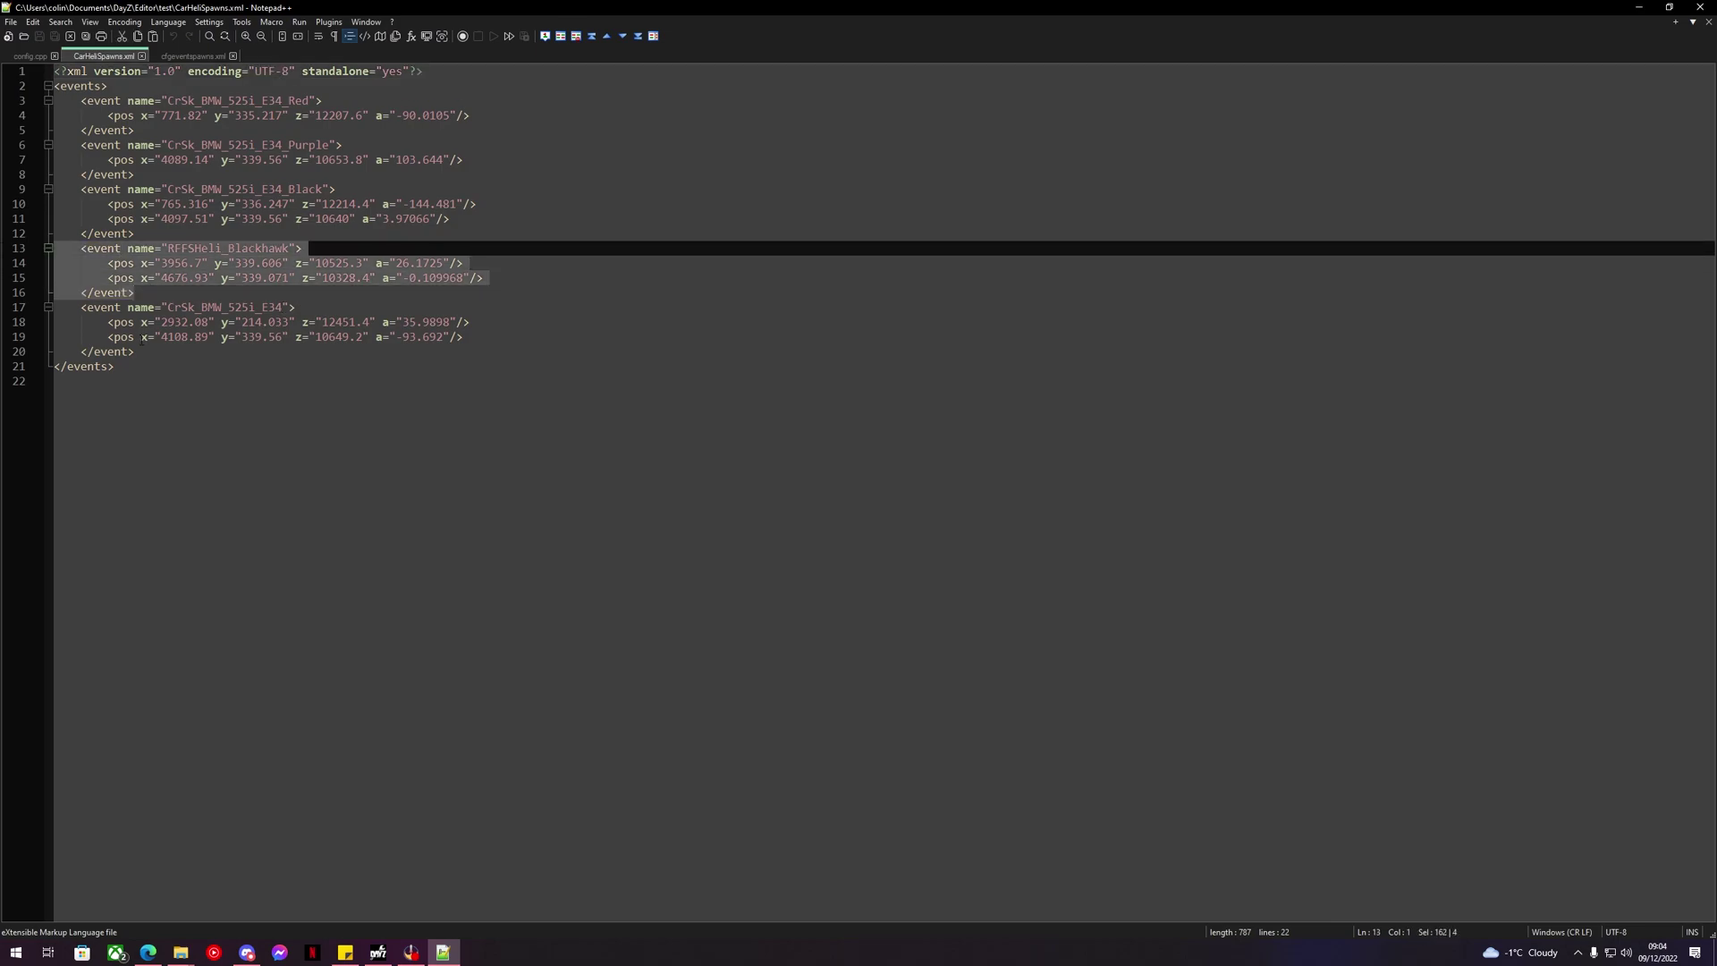
left_click(124, 370)
key("Return")
key("Return")
key("Return")
key("Return")
key("Return")
key("ctrl+v")
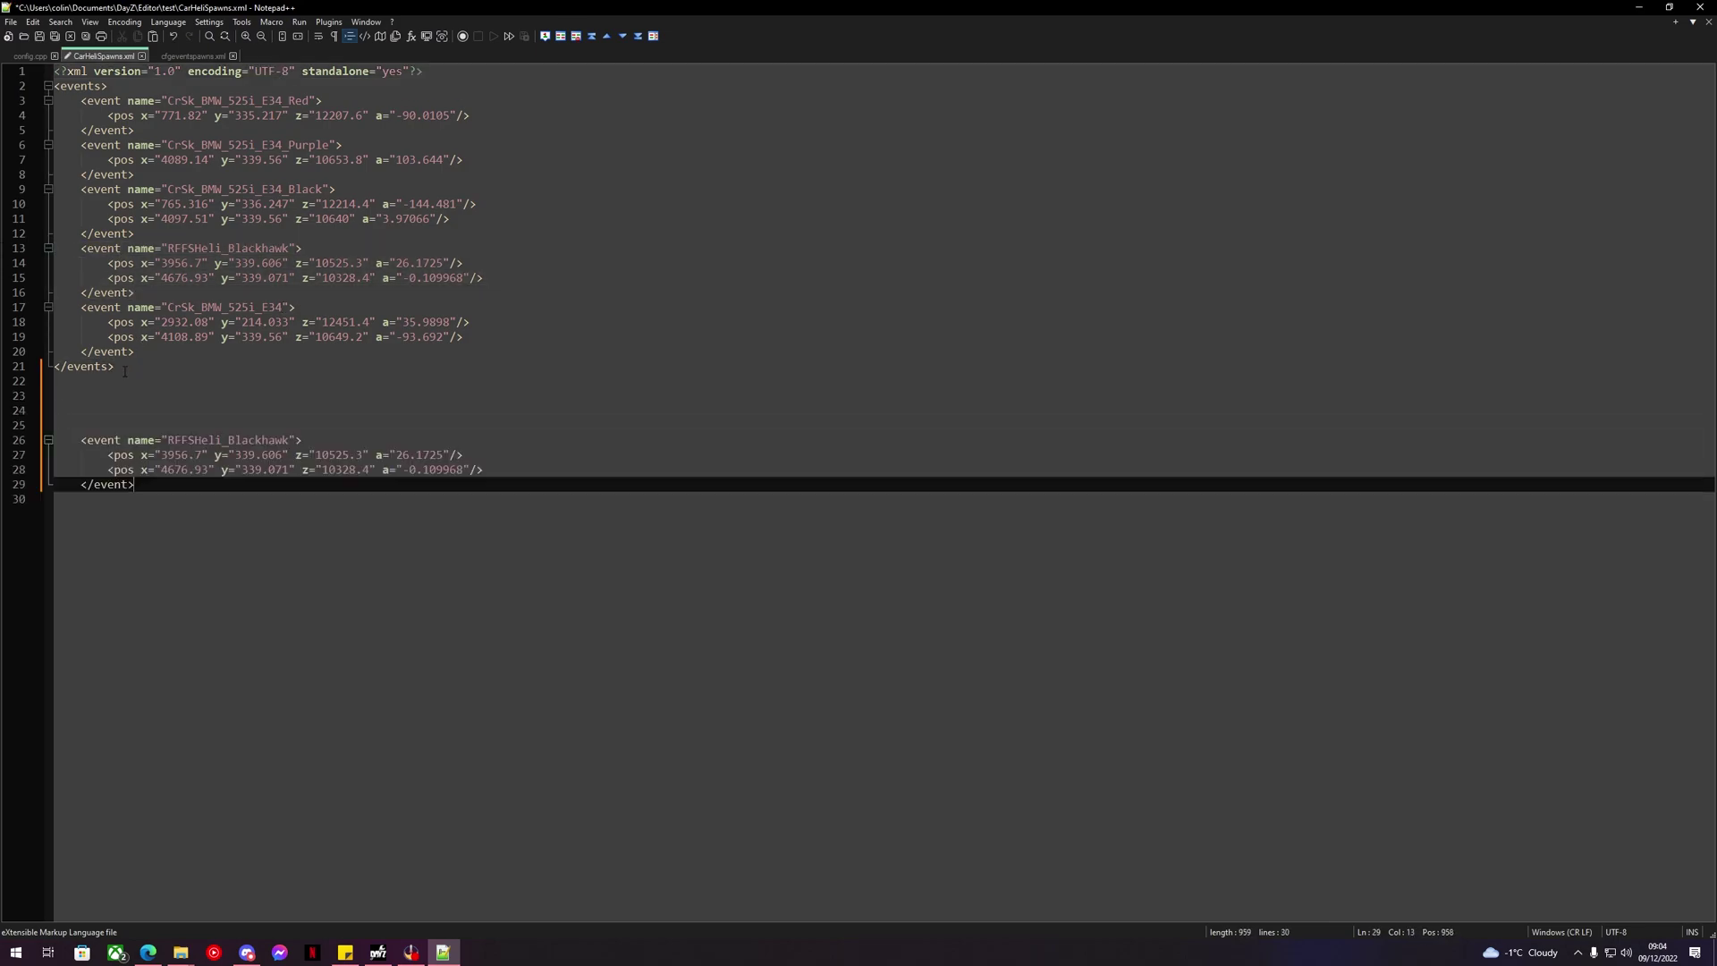
Delete the original Blackhawk block and the extra BMW event tags, gathering all BMW positions under the CrSk_BMW_525i_E34_Red event.
left_click_drag(296, 307, 5, 237)
key("Delete")
key("BackSpace")
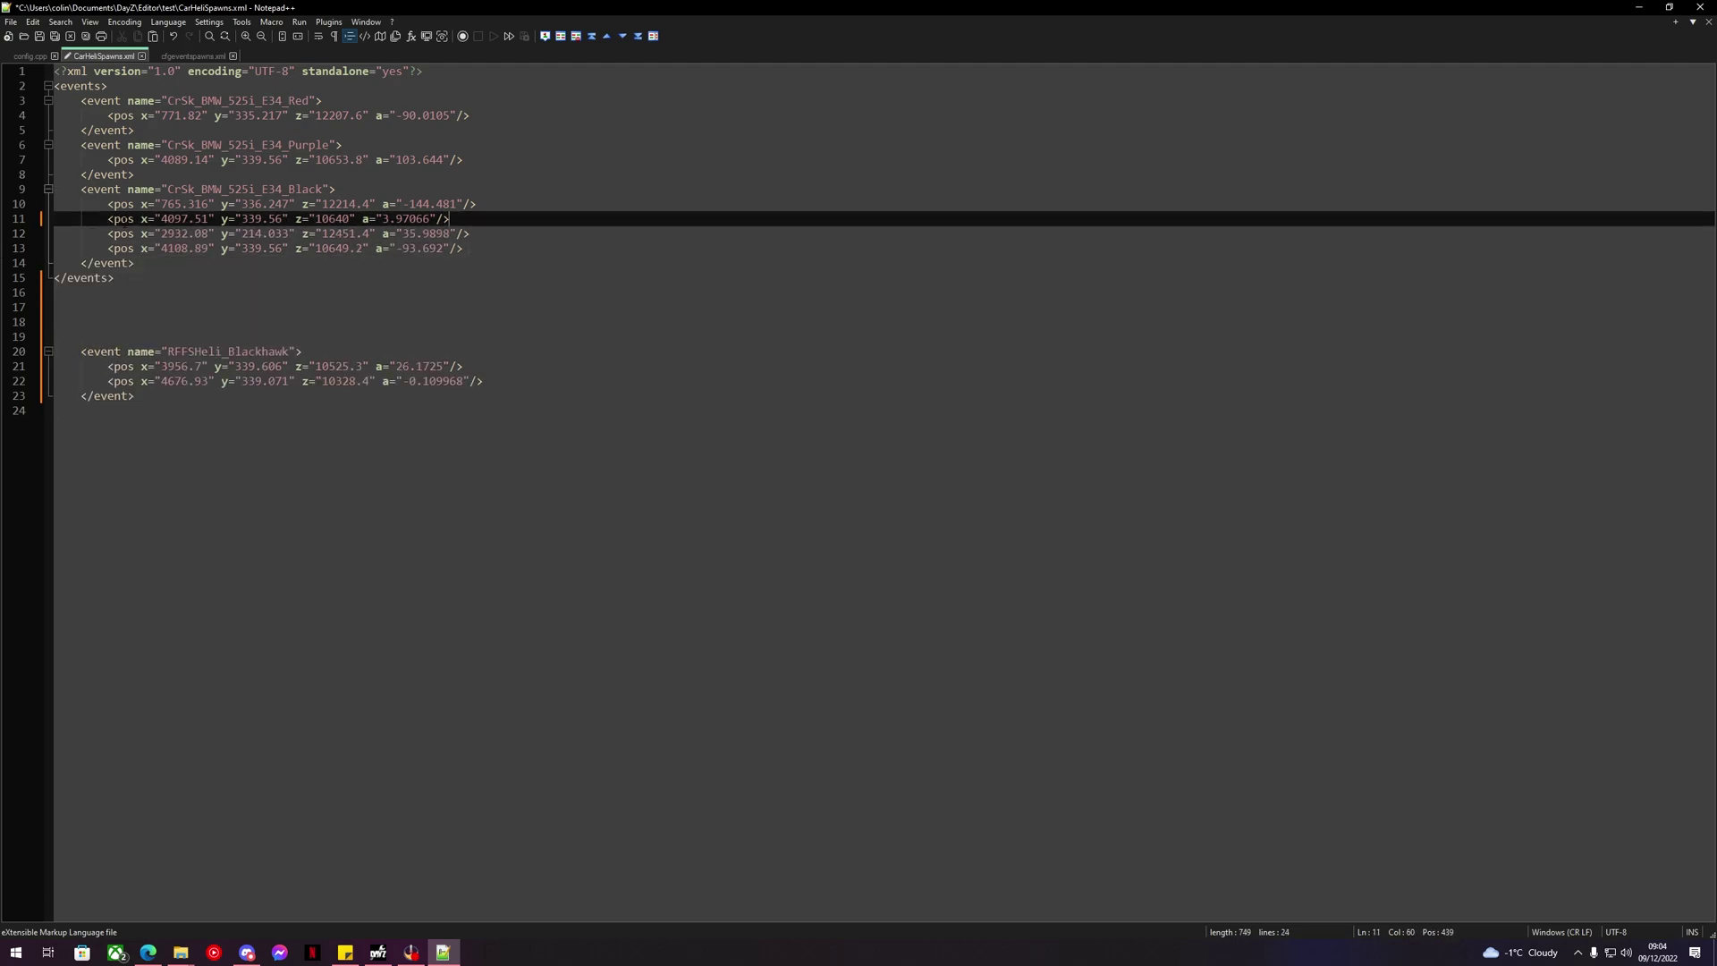
left_click_drag(347, 188, 46, 174)
key("BackSpace")
key("BackSpace")
left_click_drag(354, 145, 470, 115)
key("Delete")
Copy the six BMW position lines to the end of the VehicleCivilianSedan event in cfgeventspawns.xml.
left_click_drag(499, 186, 55, 116)
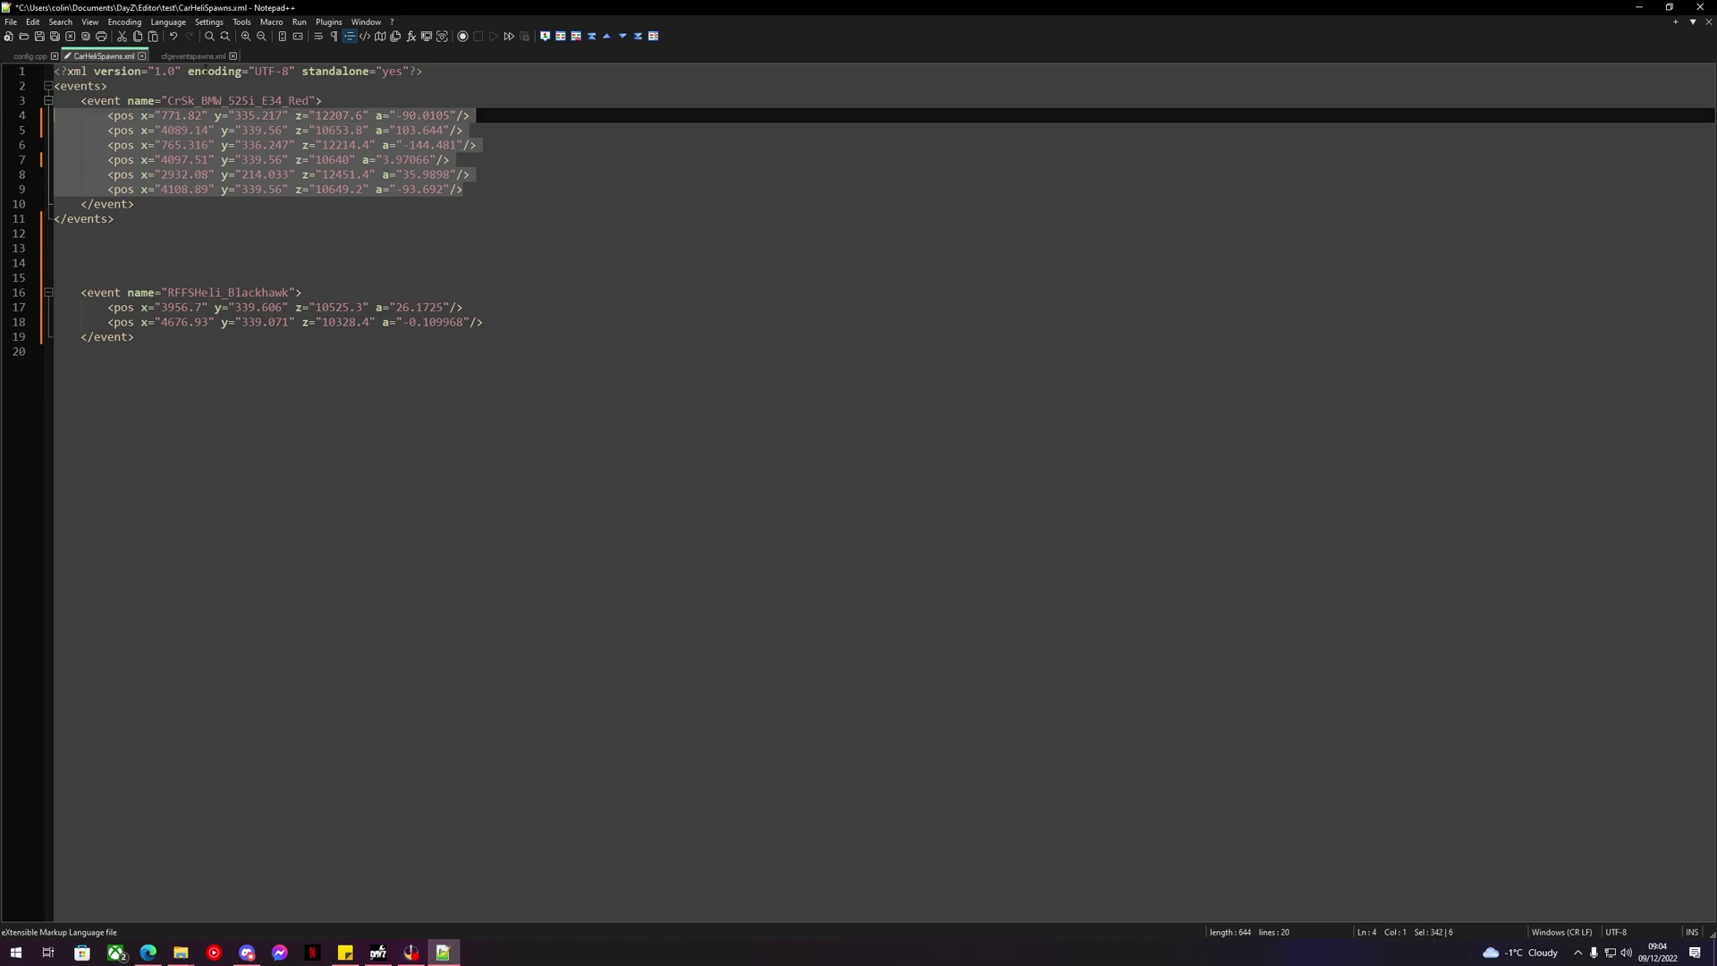
left_click(194, 56)
scroll(444, 367, "down", 11)
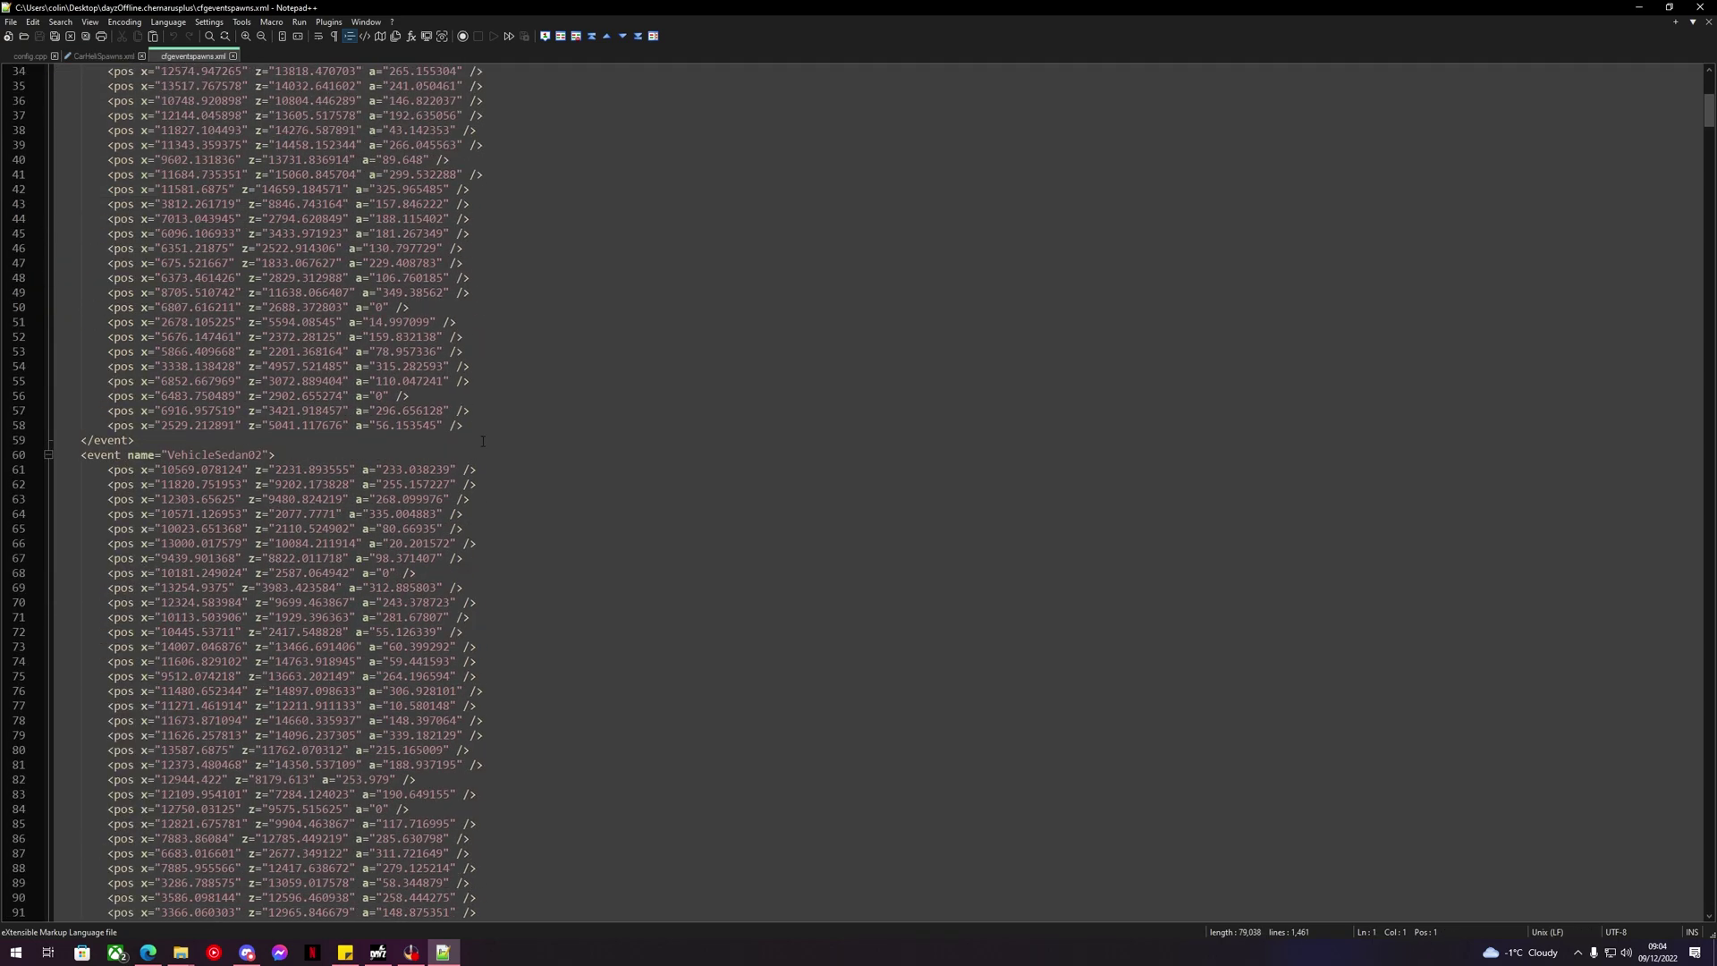
scroll(442, 445, "up", 11)
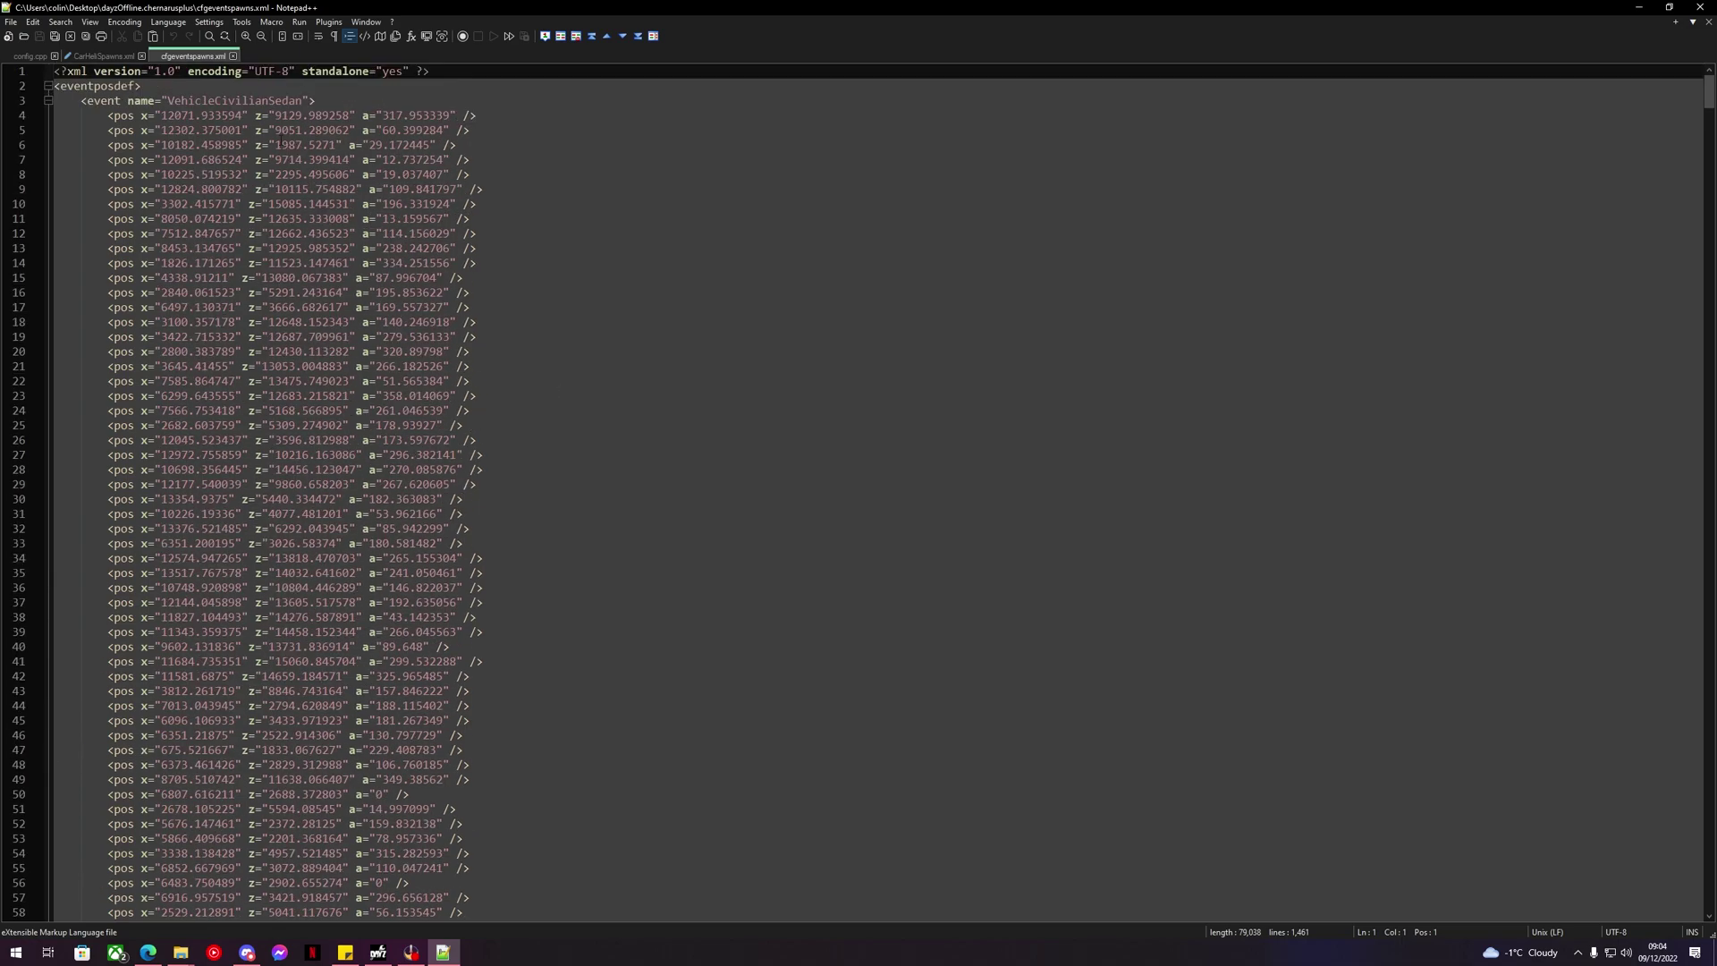
double_click(179, 102)
scroll(498, 475, "down", 9)
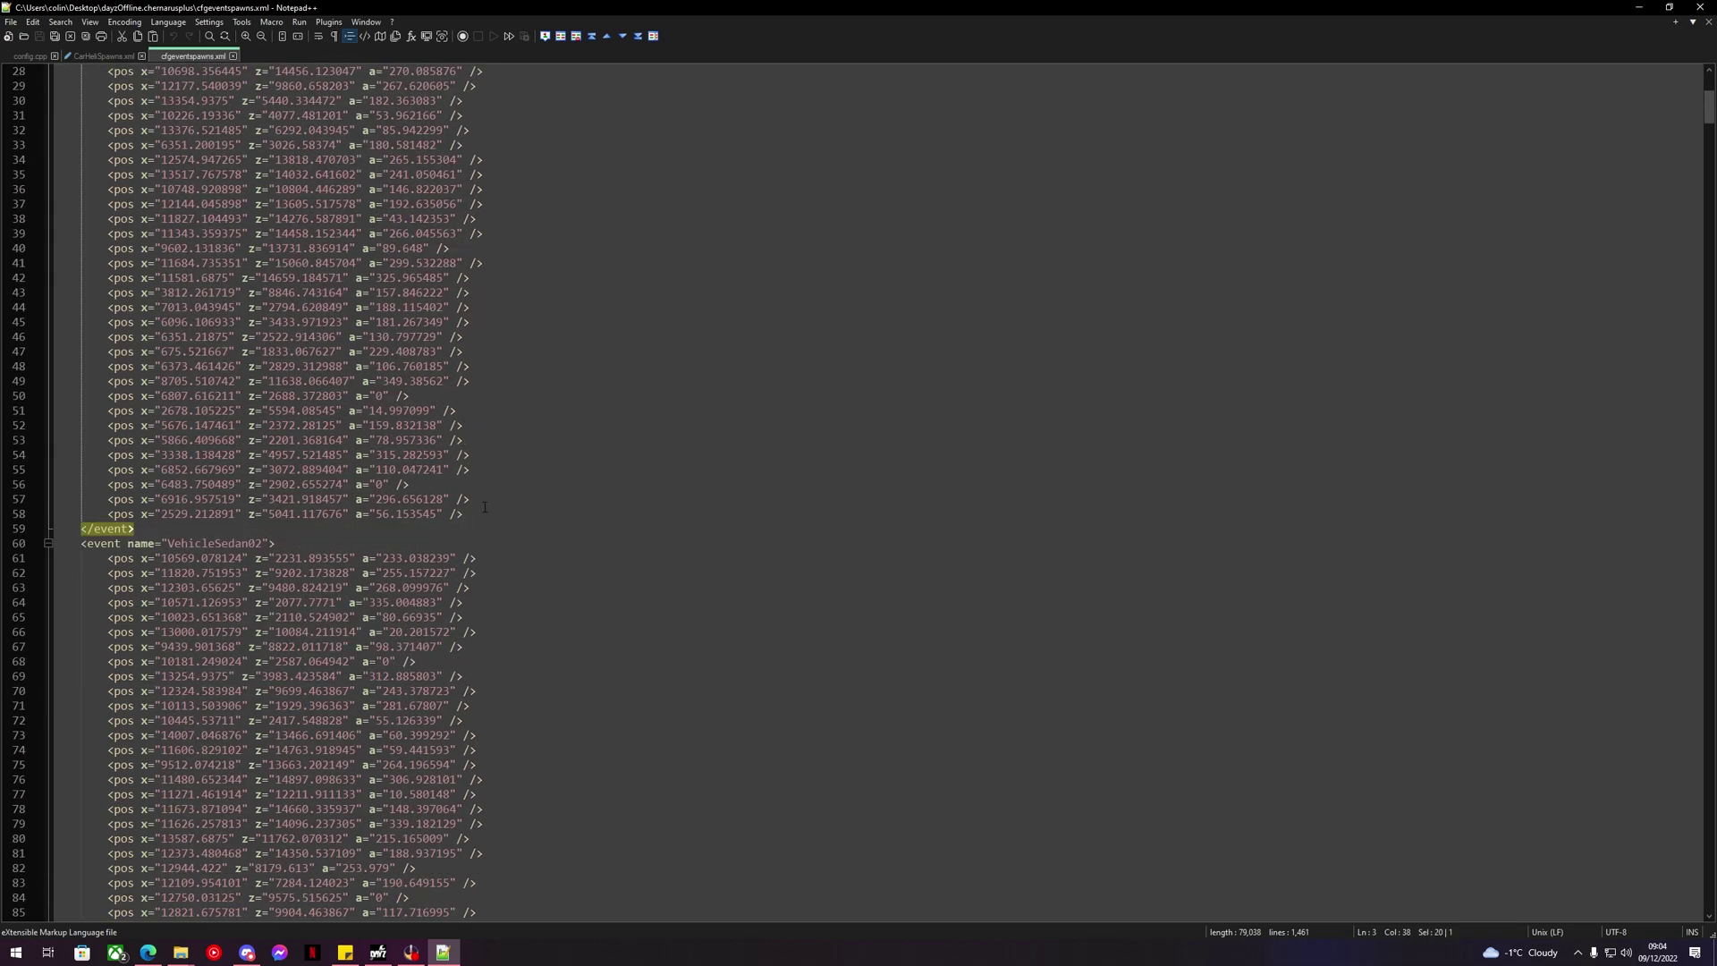
left_click(484, 511)
key("Return")
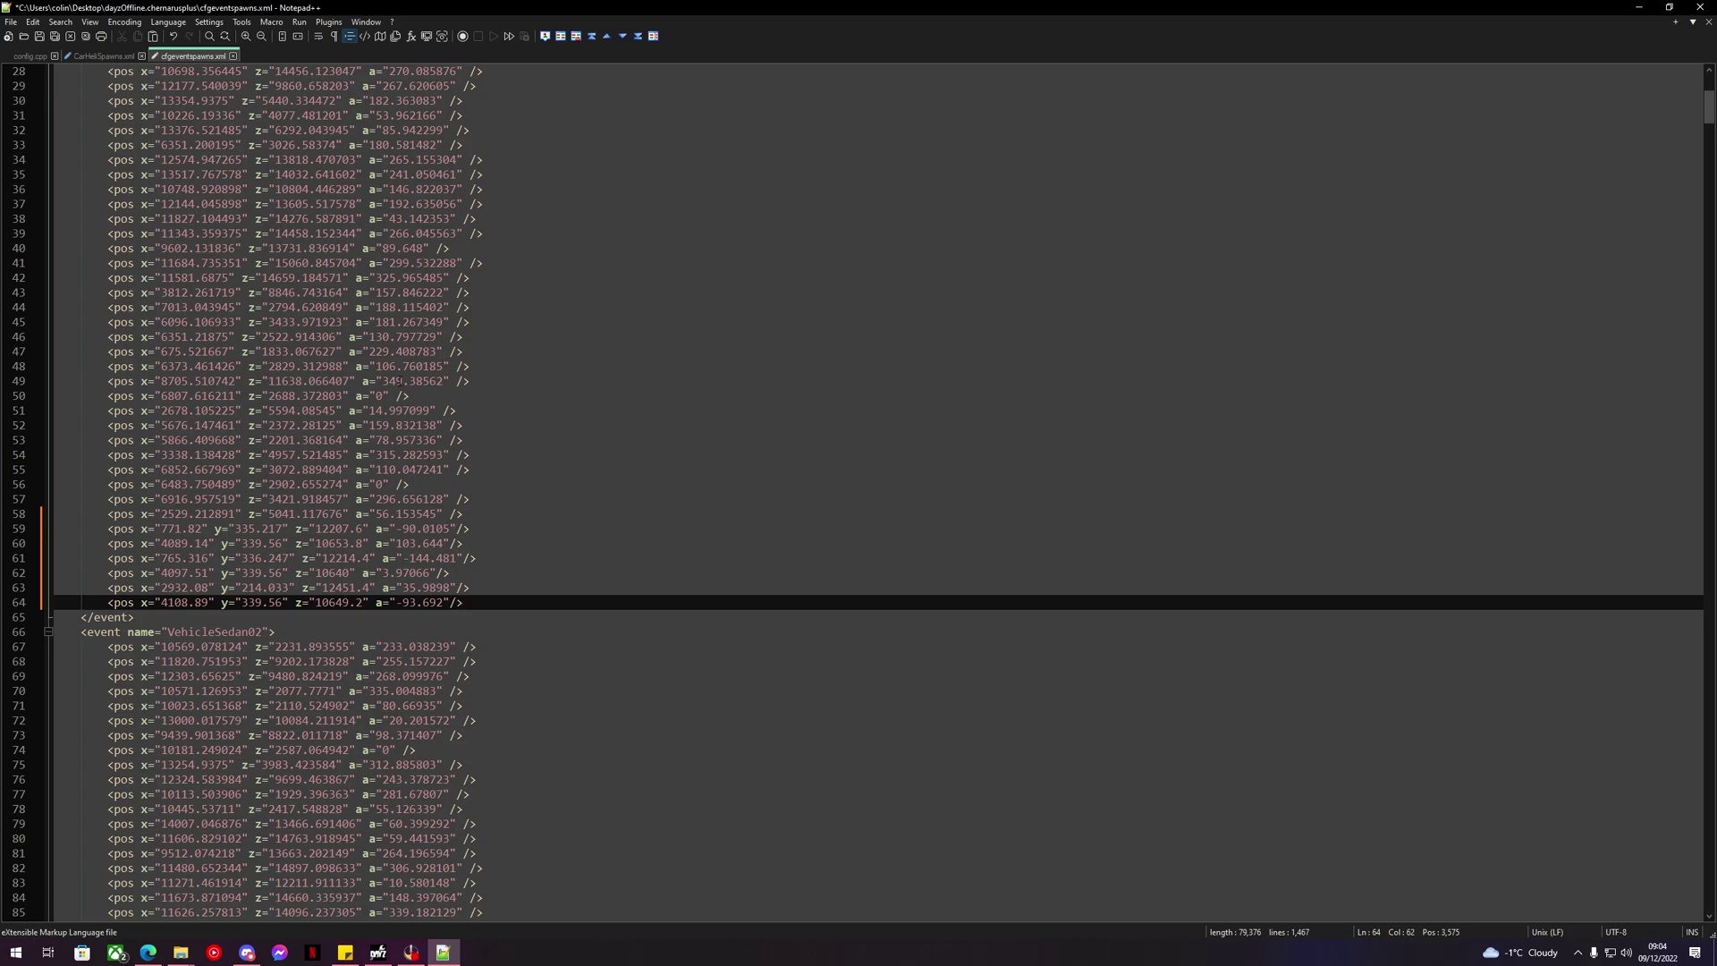
Compare the vehicle events in cfgeventspawns.xml with the position lines in CarHeliSpawns.xml.
scroll(609, 471, "up", 9)
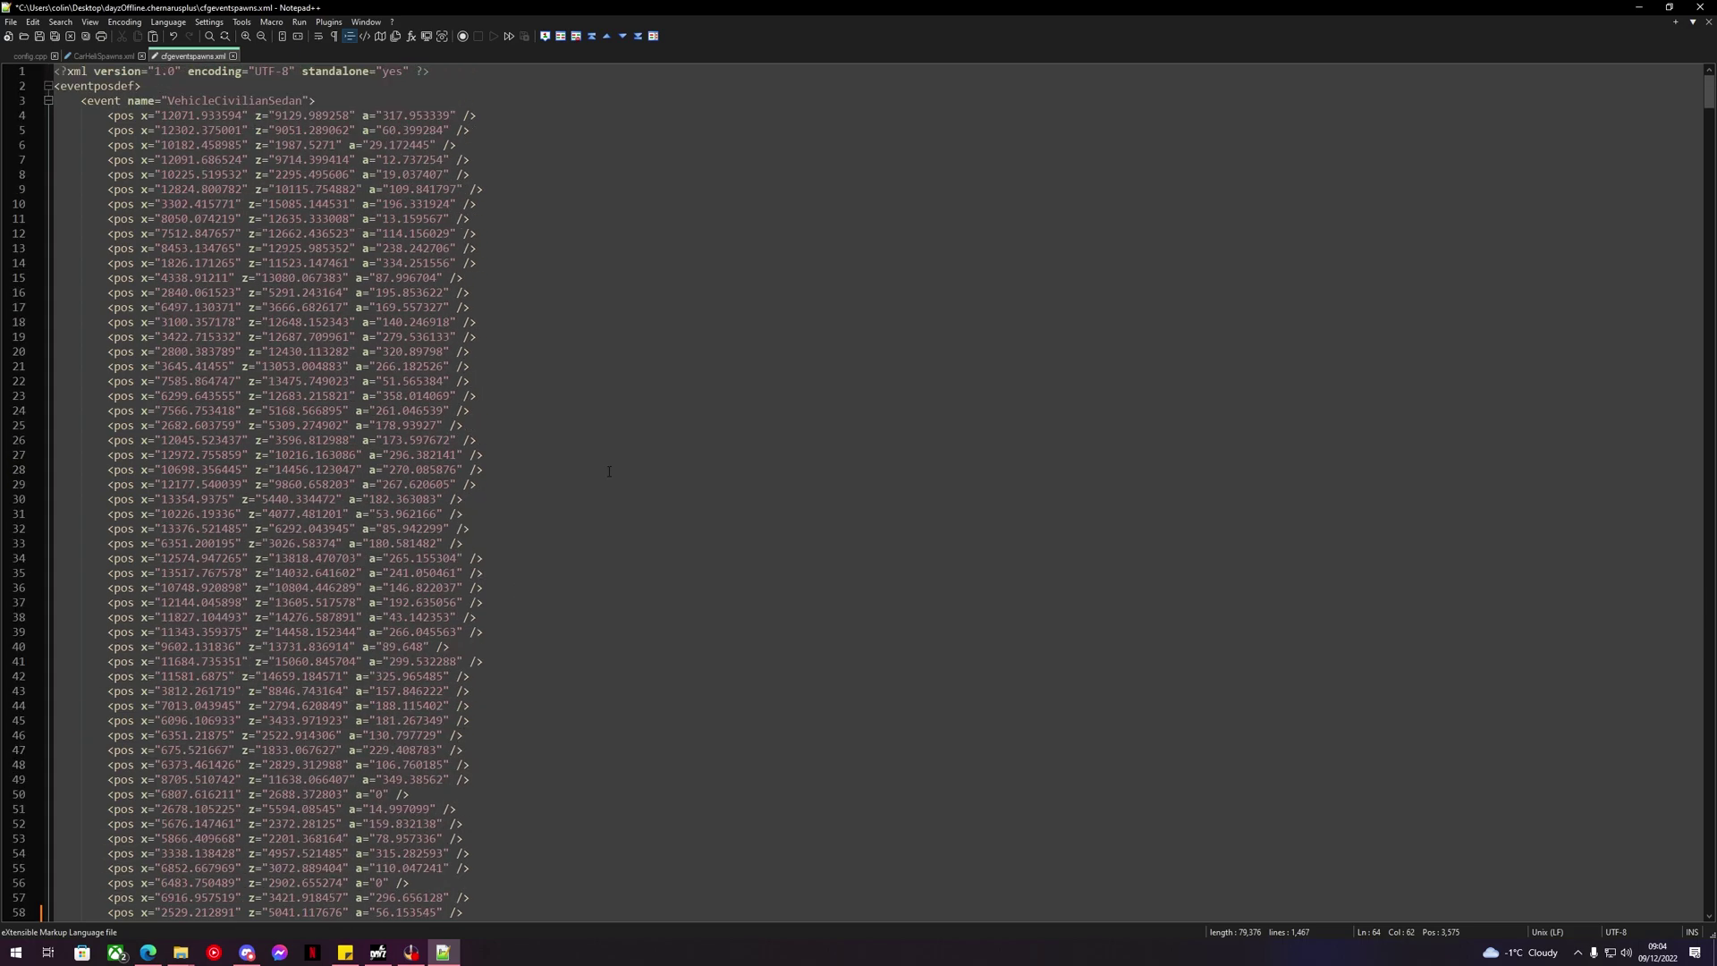
left_click(105, 56)
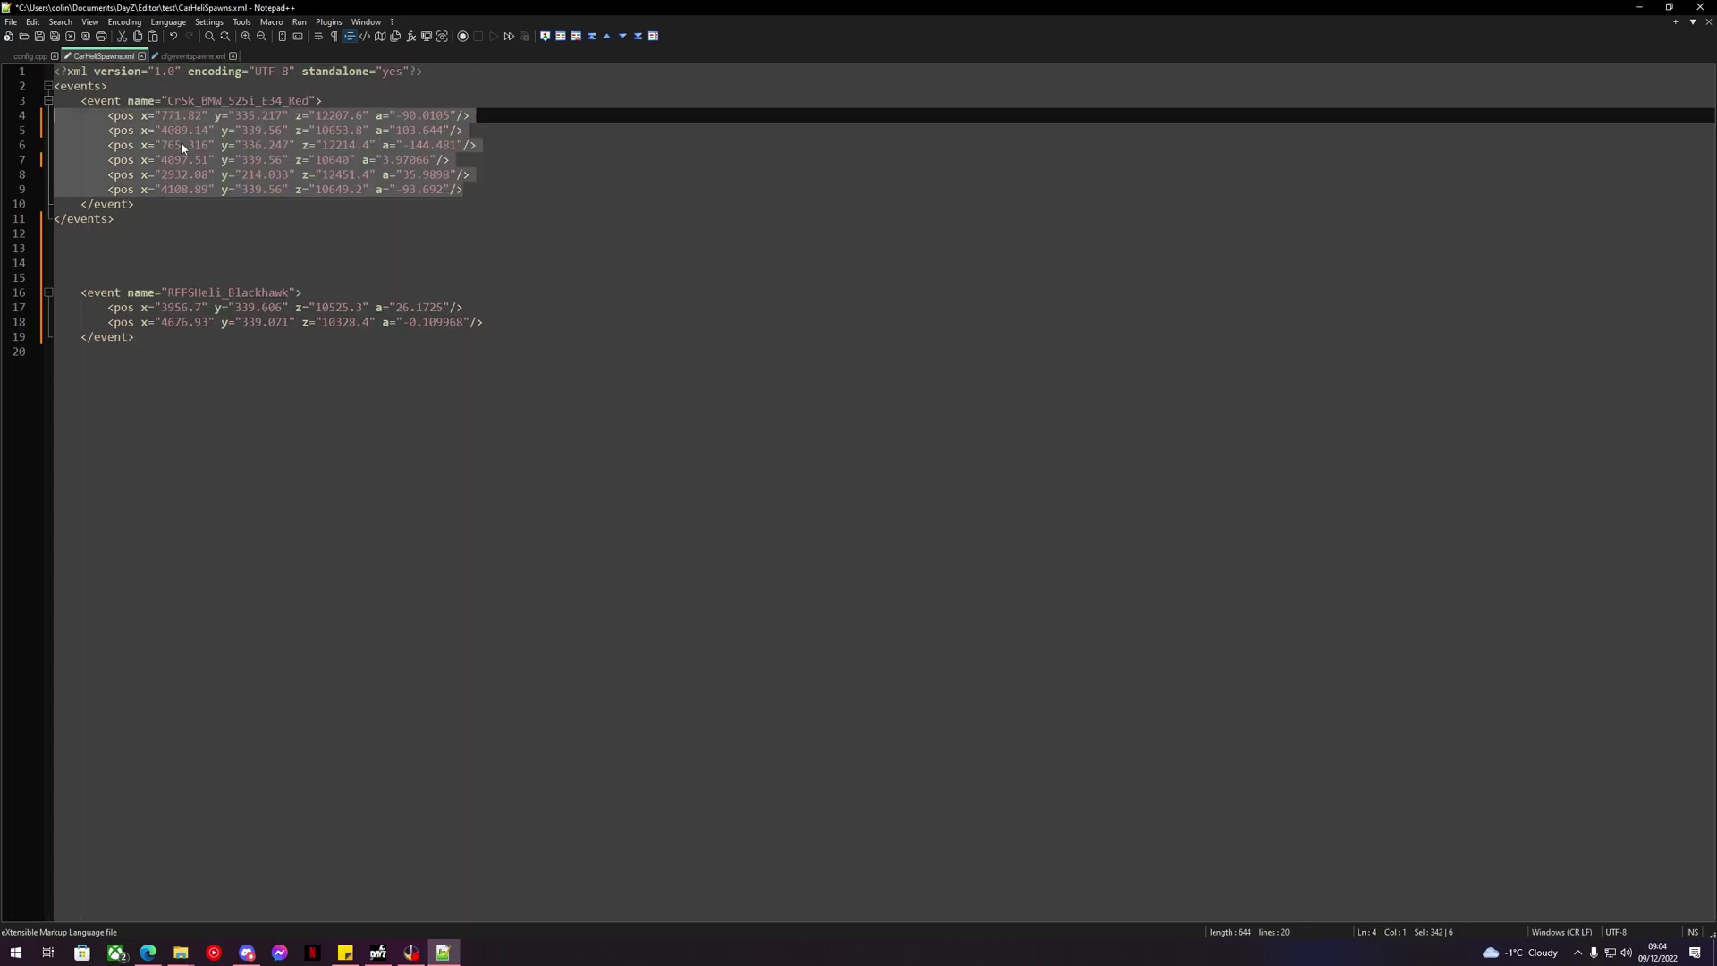
left_click(193, 55)
scroll(858, 491, "down", 20)
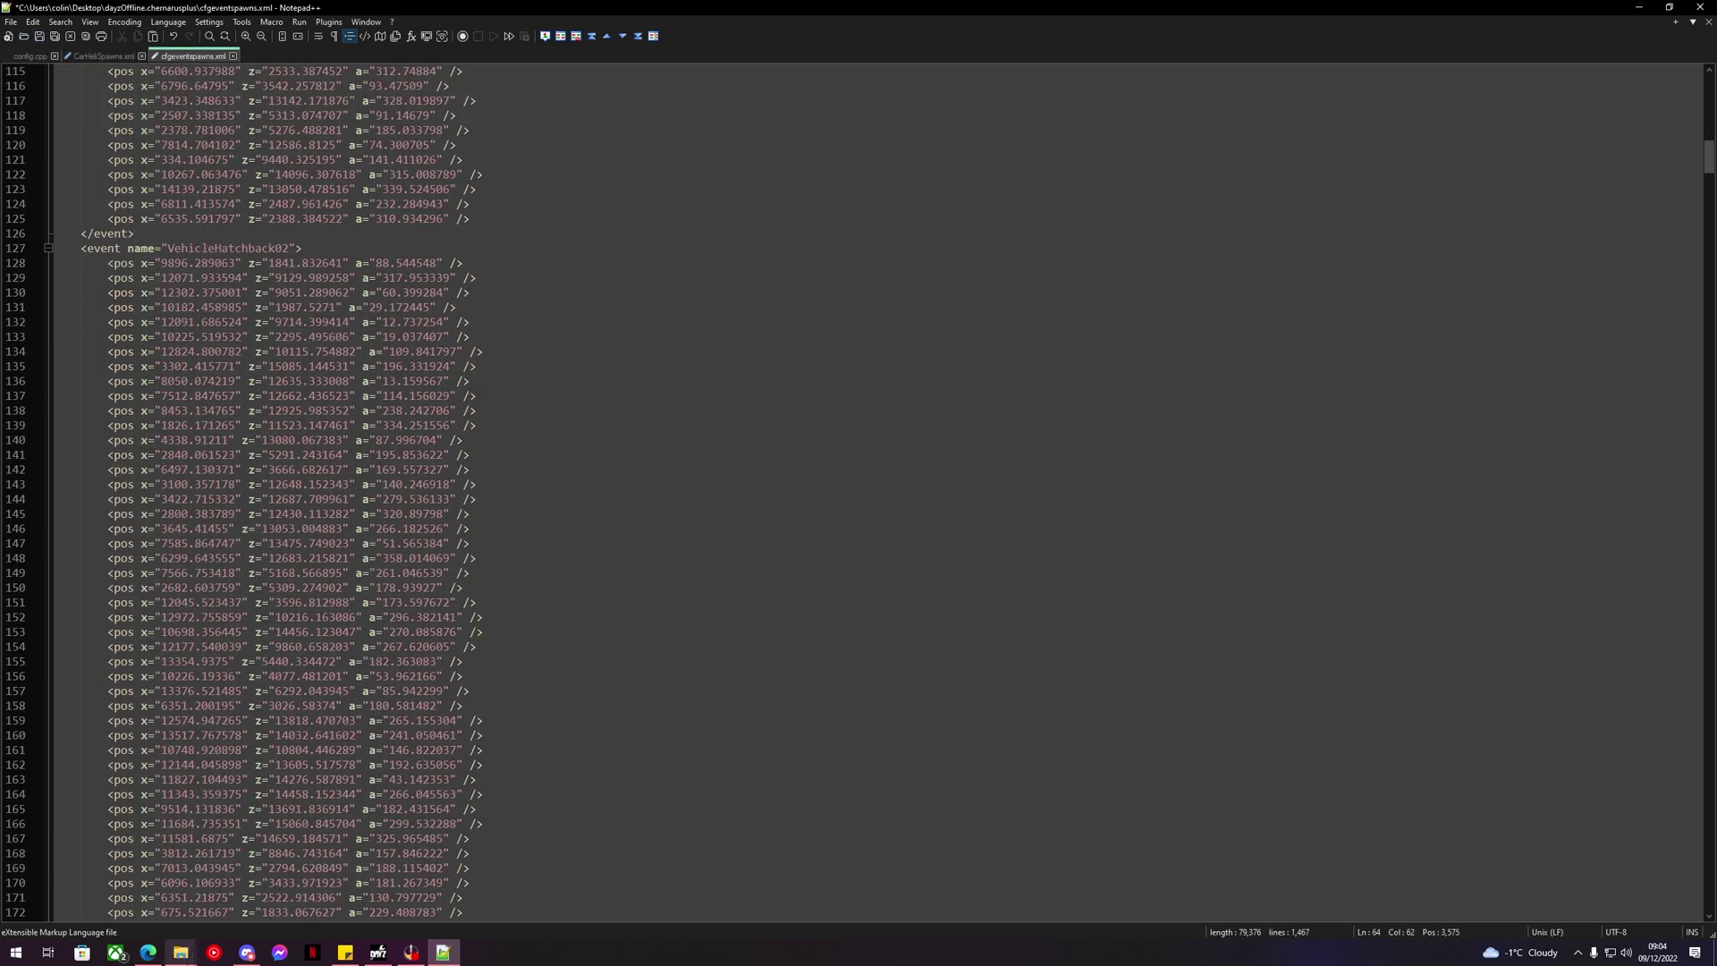
left_click(1638, 11)
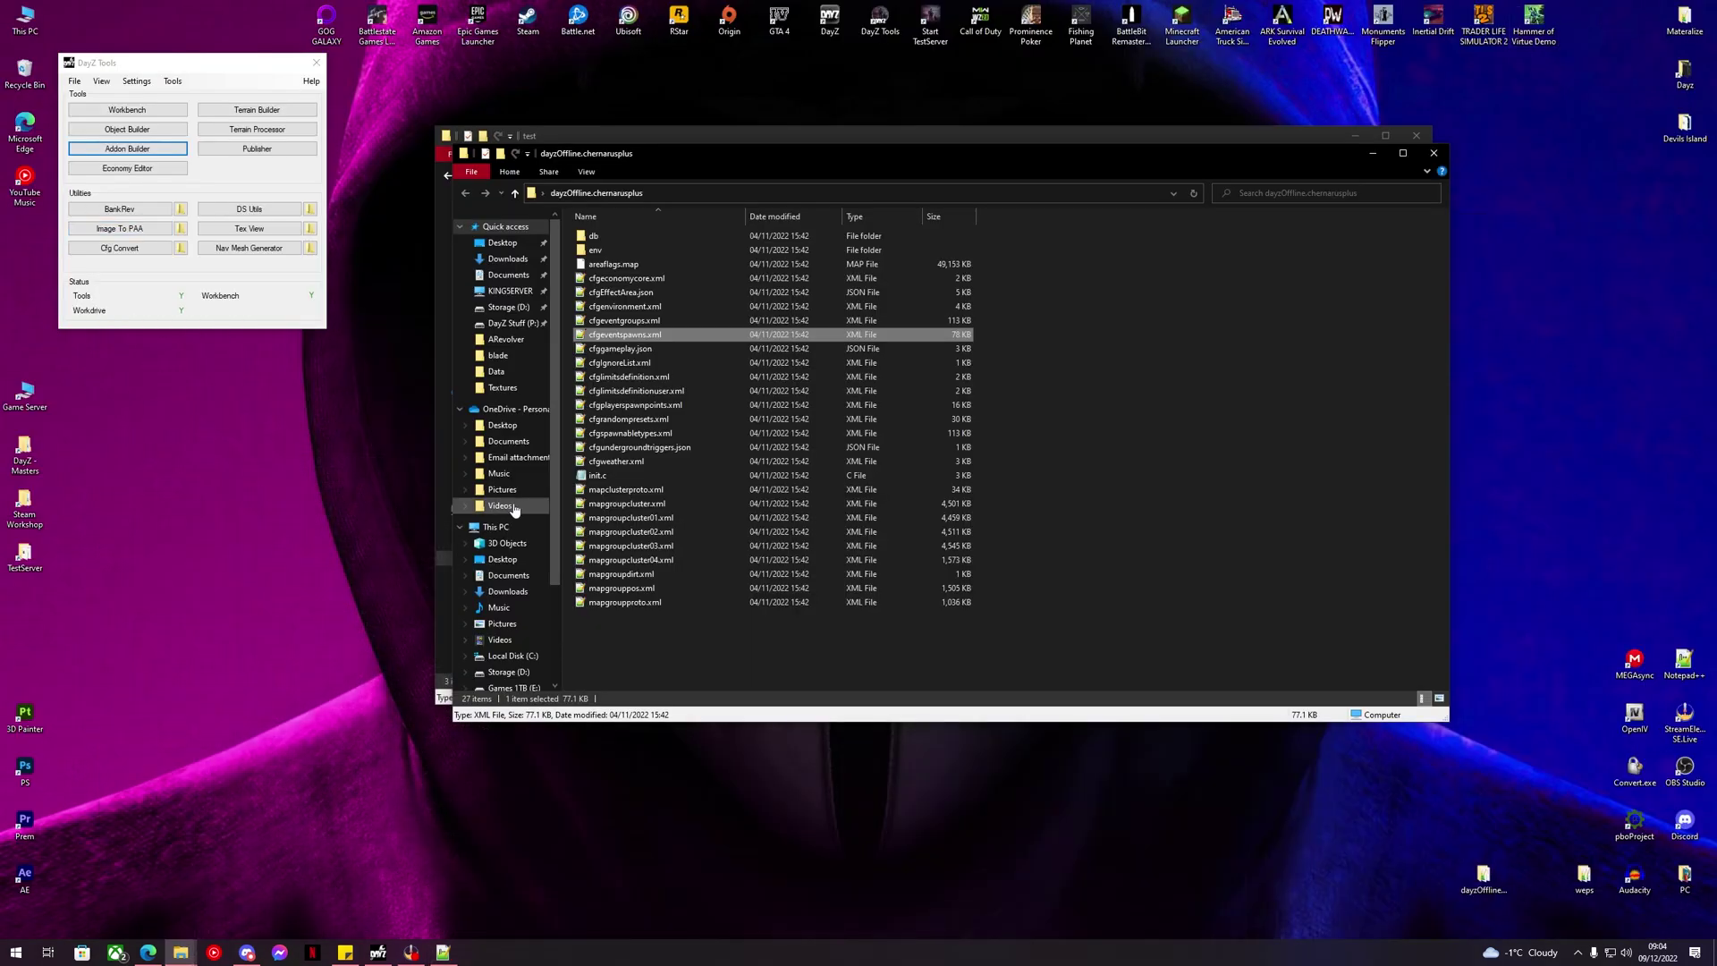
double_click(25, 505)
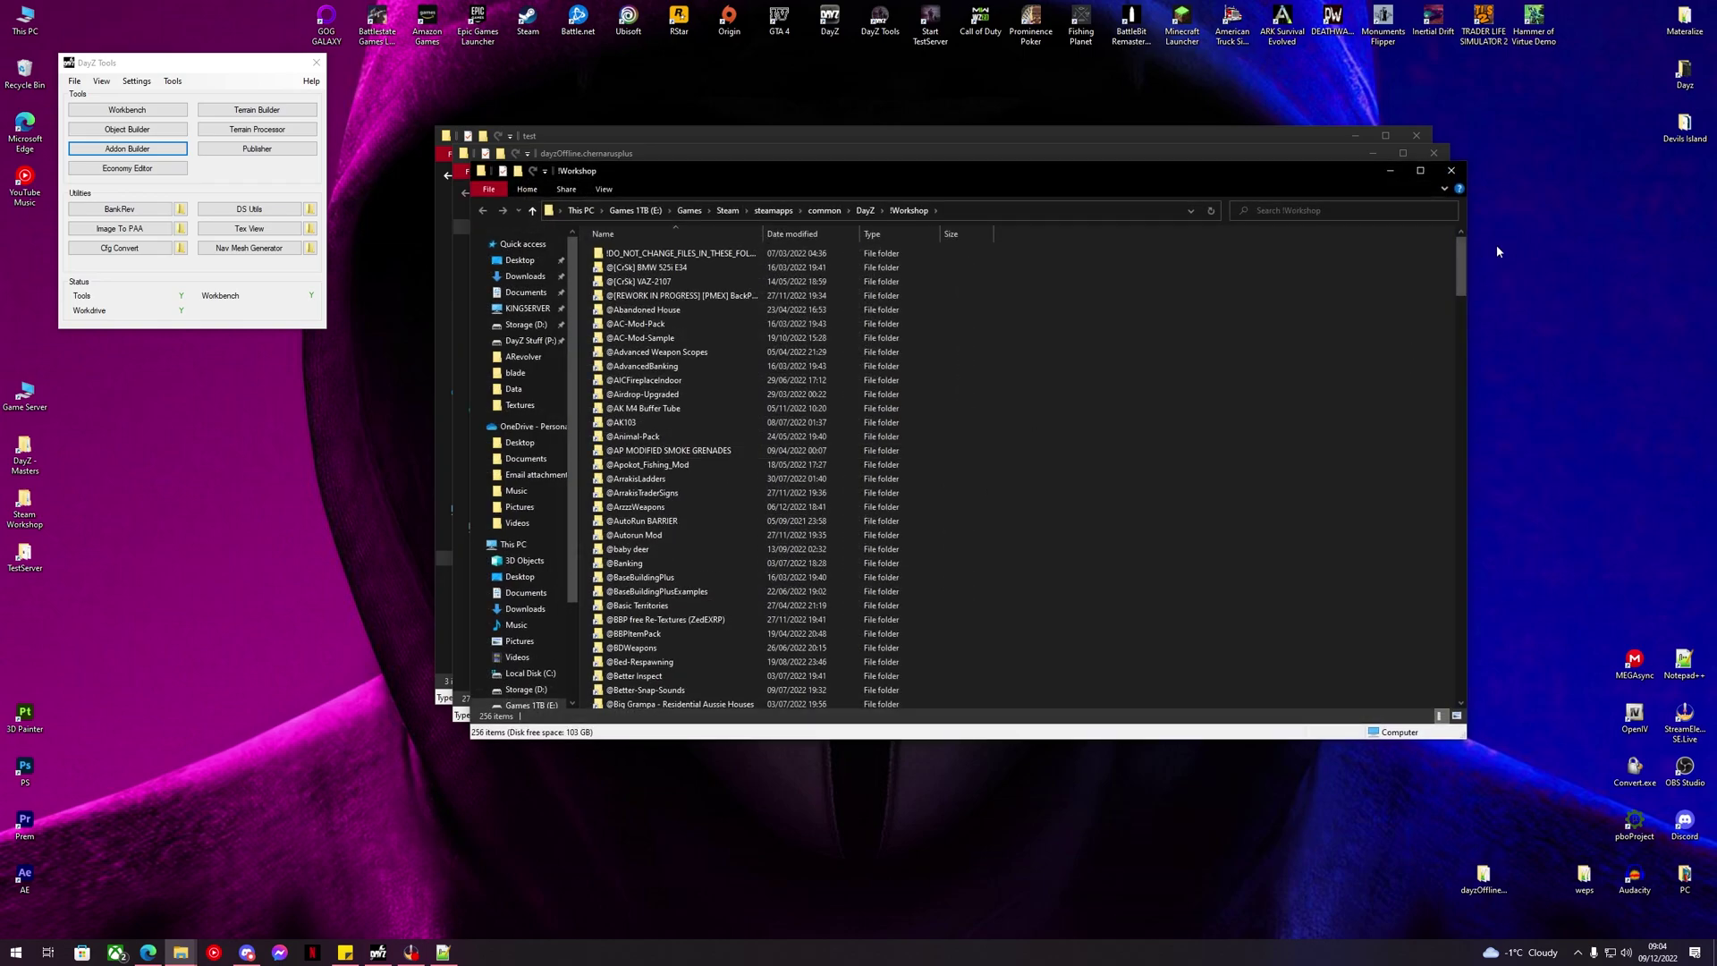
left_click_drag(1458, 248, 1442, 568)
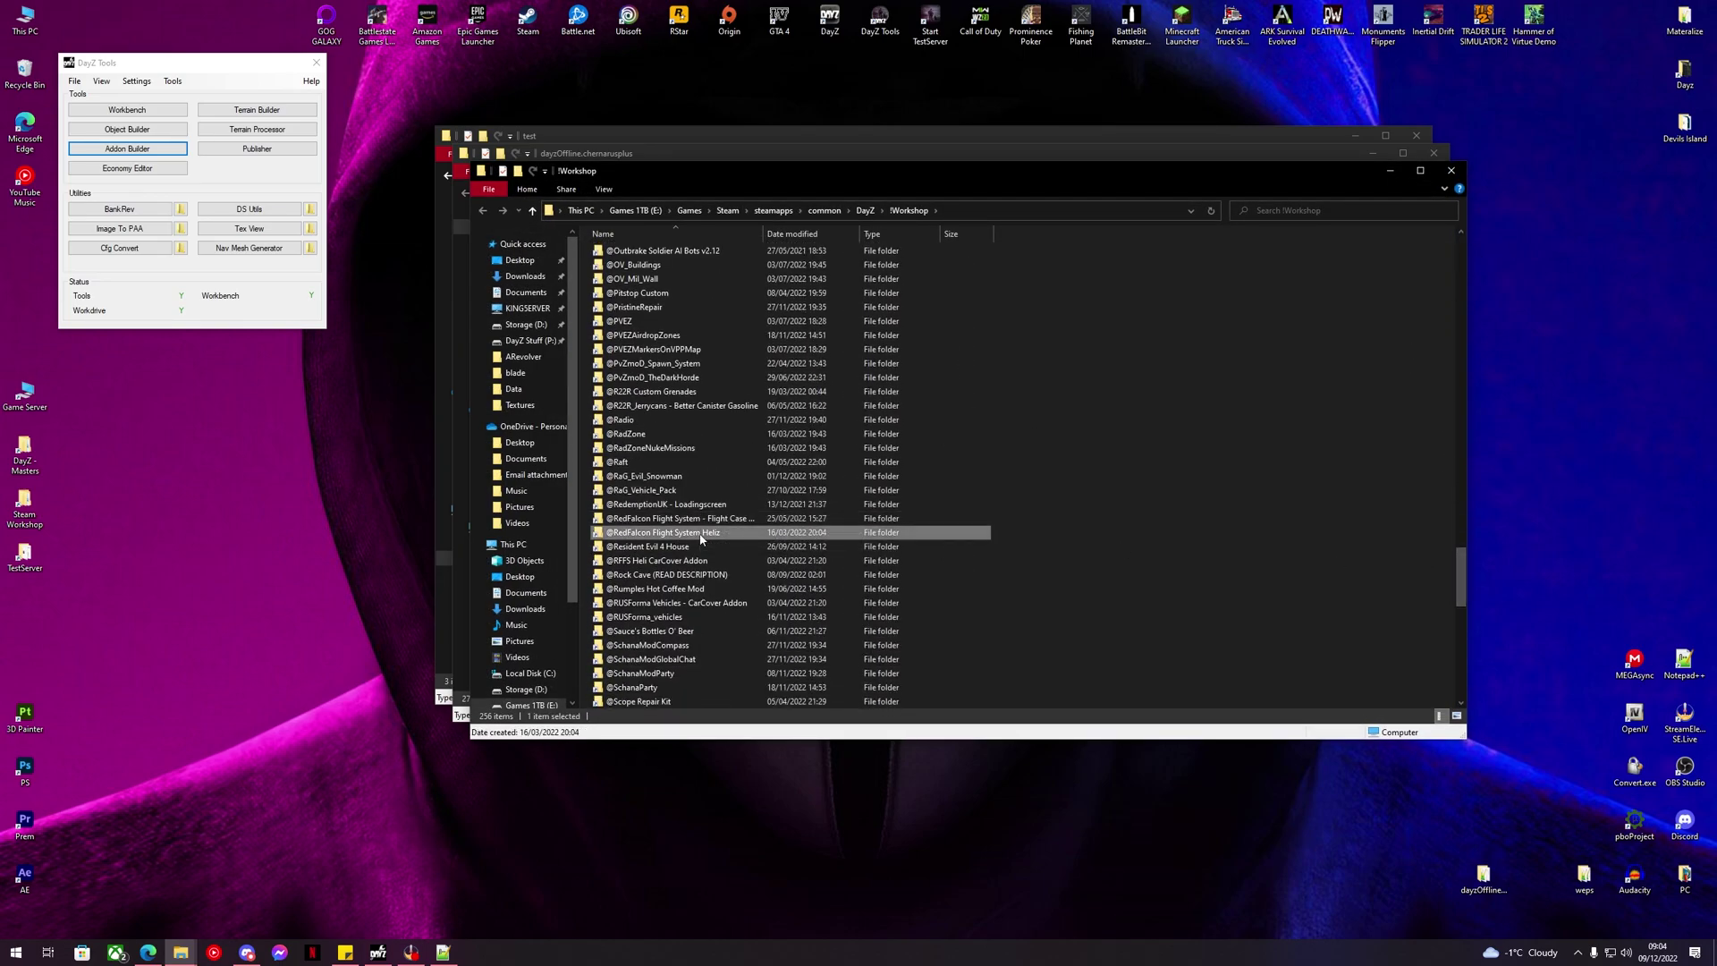
double_click(635, 532)
double_click(636, 269)
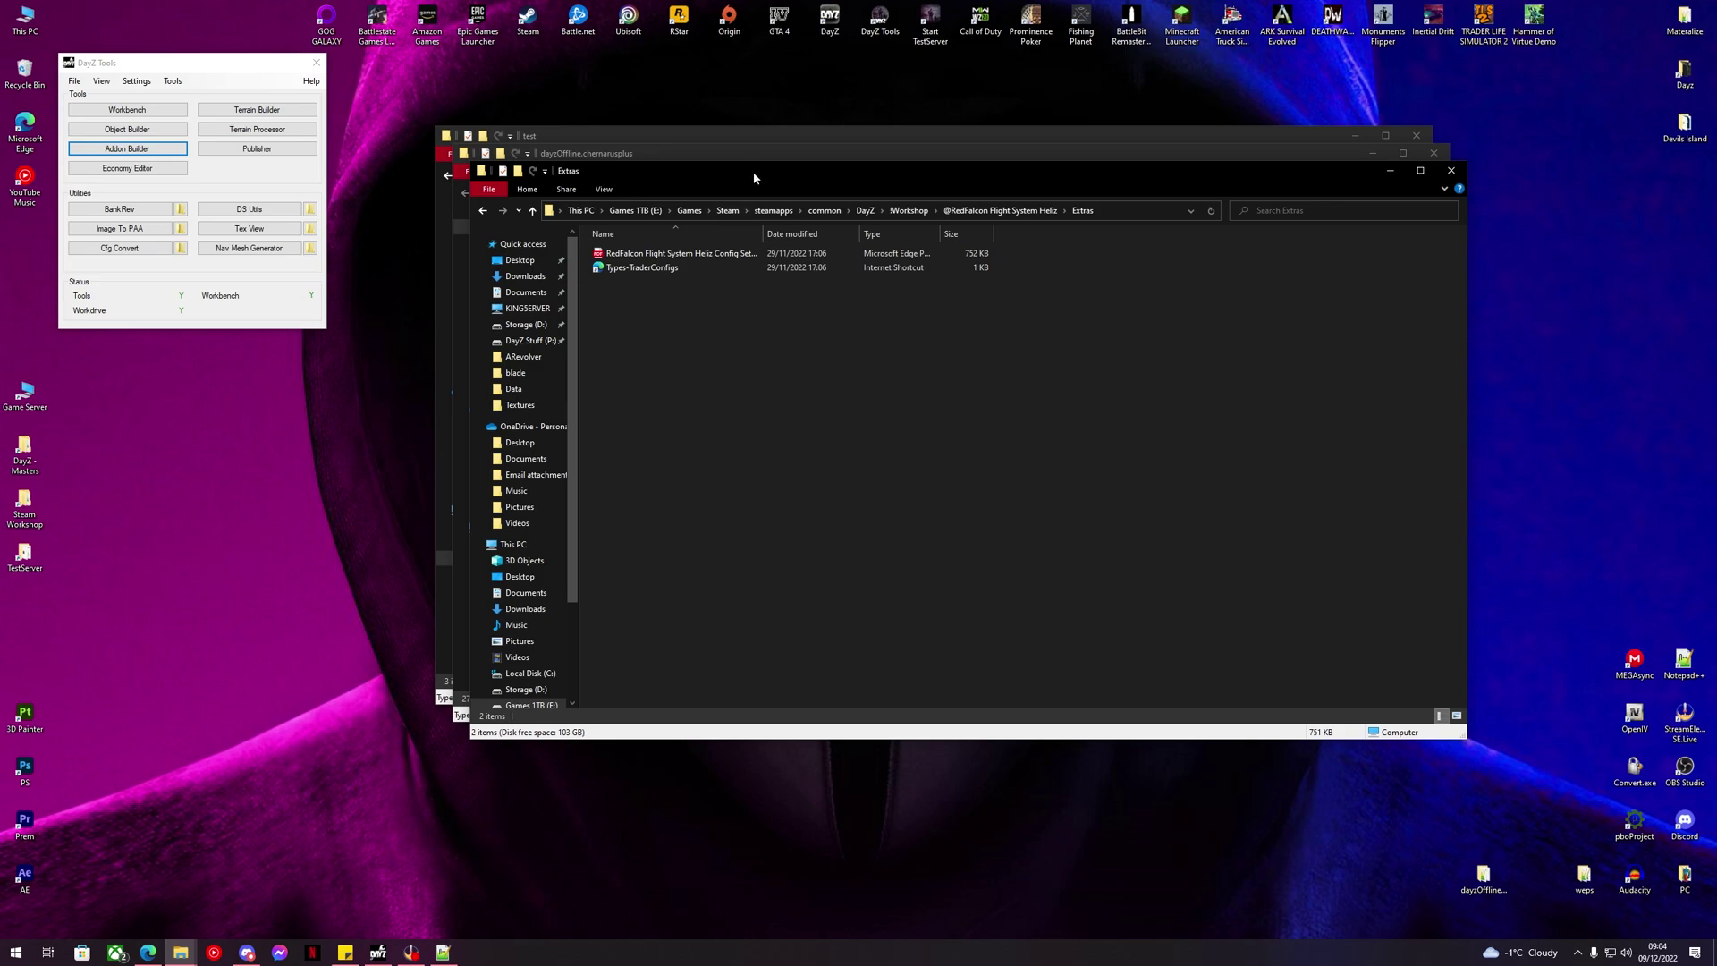
left_click_drag(749, 175, 349, 173)
key("alt+Left")
left_click(990, 167)
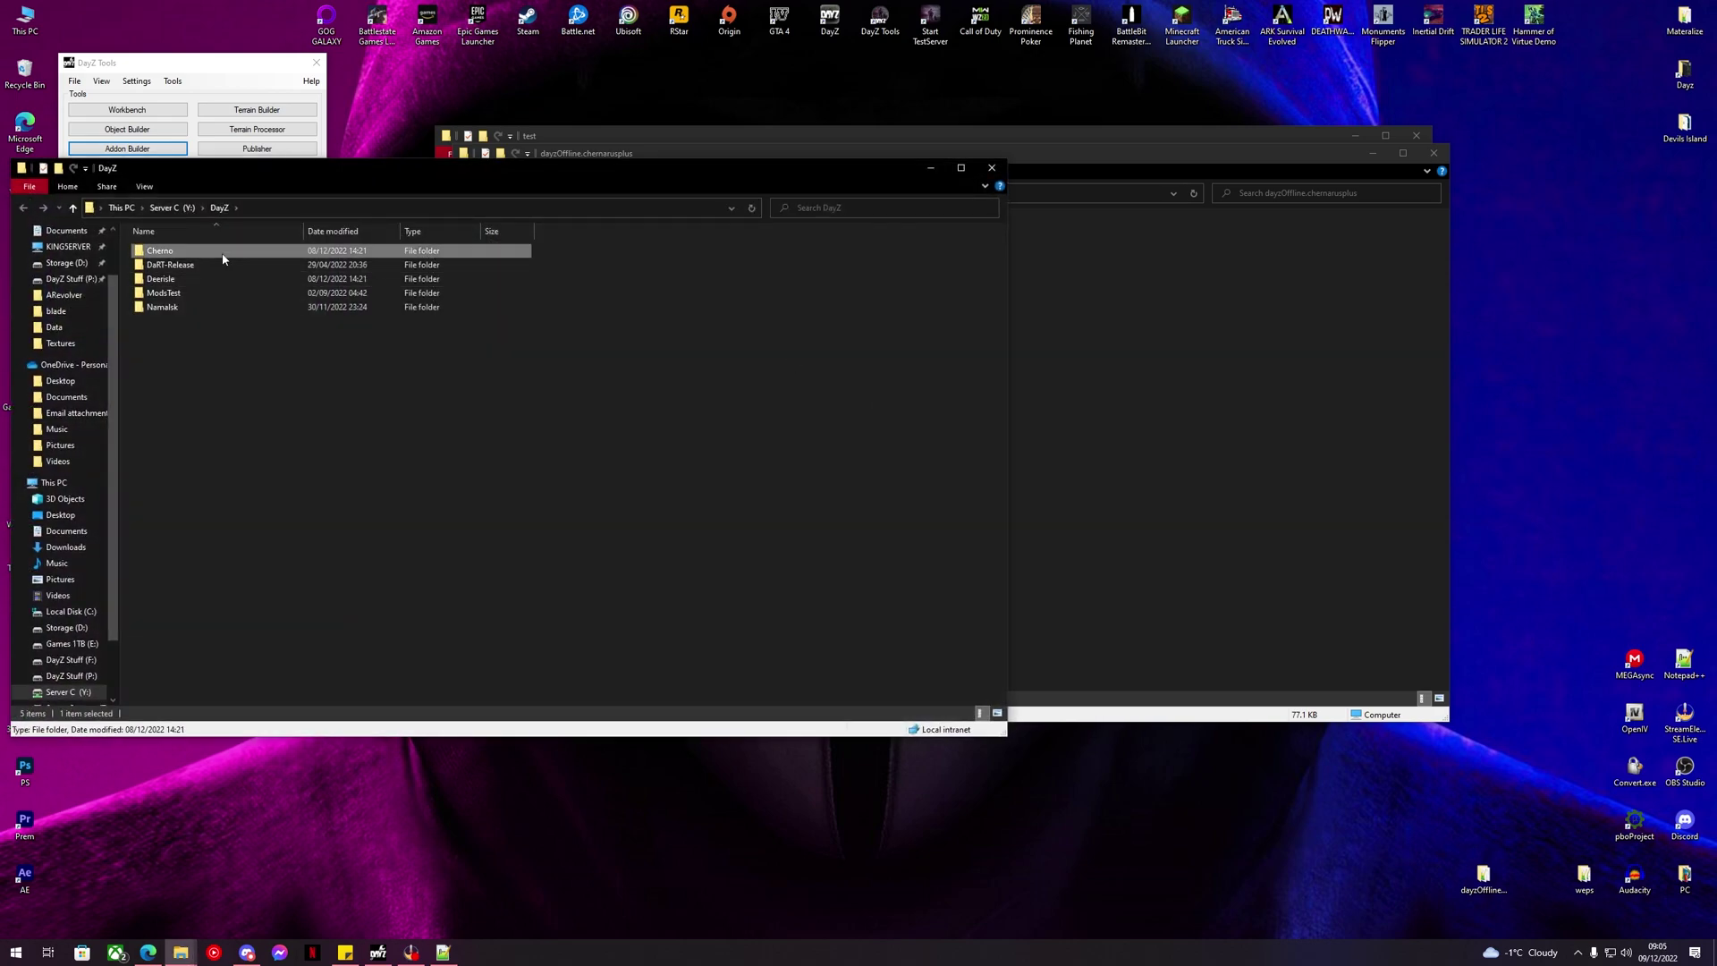
Open the ModCE folder of the Cherno server's dayzOffline.chernarusplus mission under mpmissions.
double_click(221, 253)
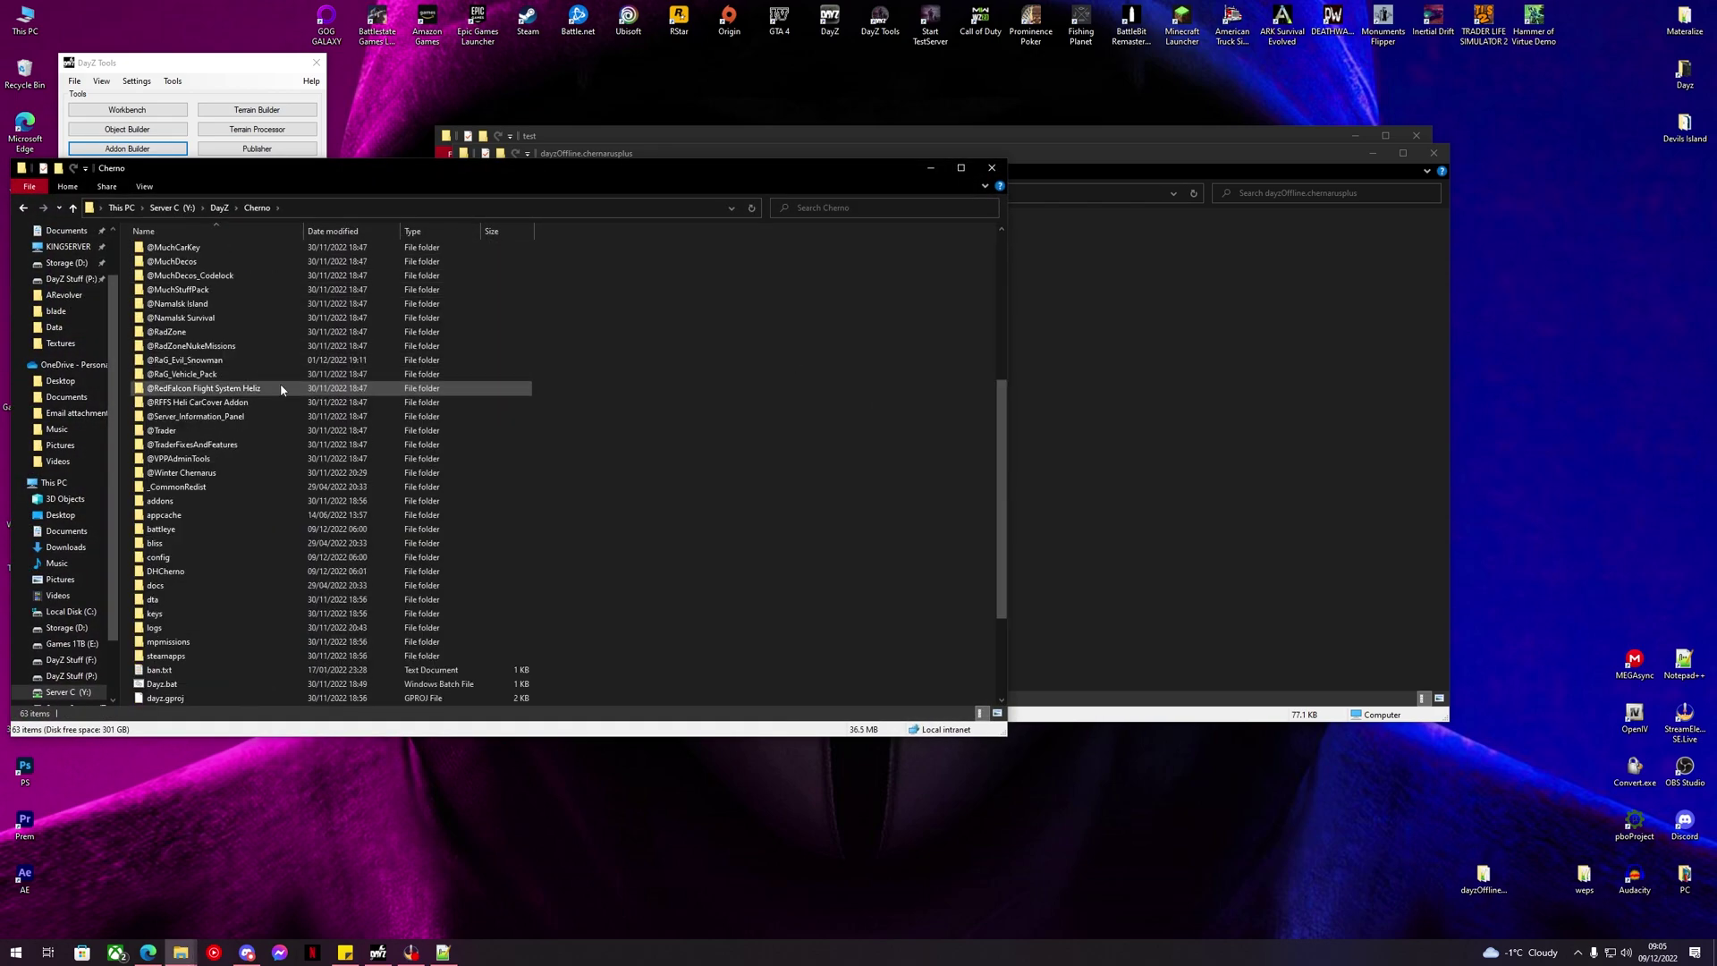
double_click(211, 641)
double_click(189, 251)
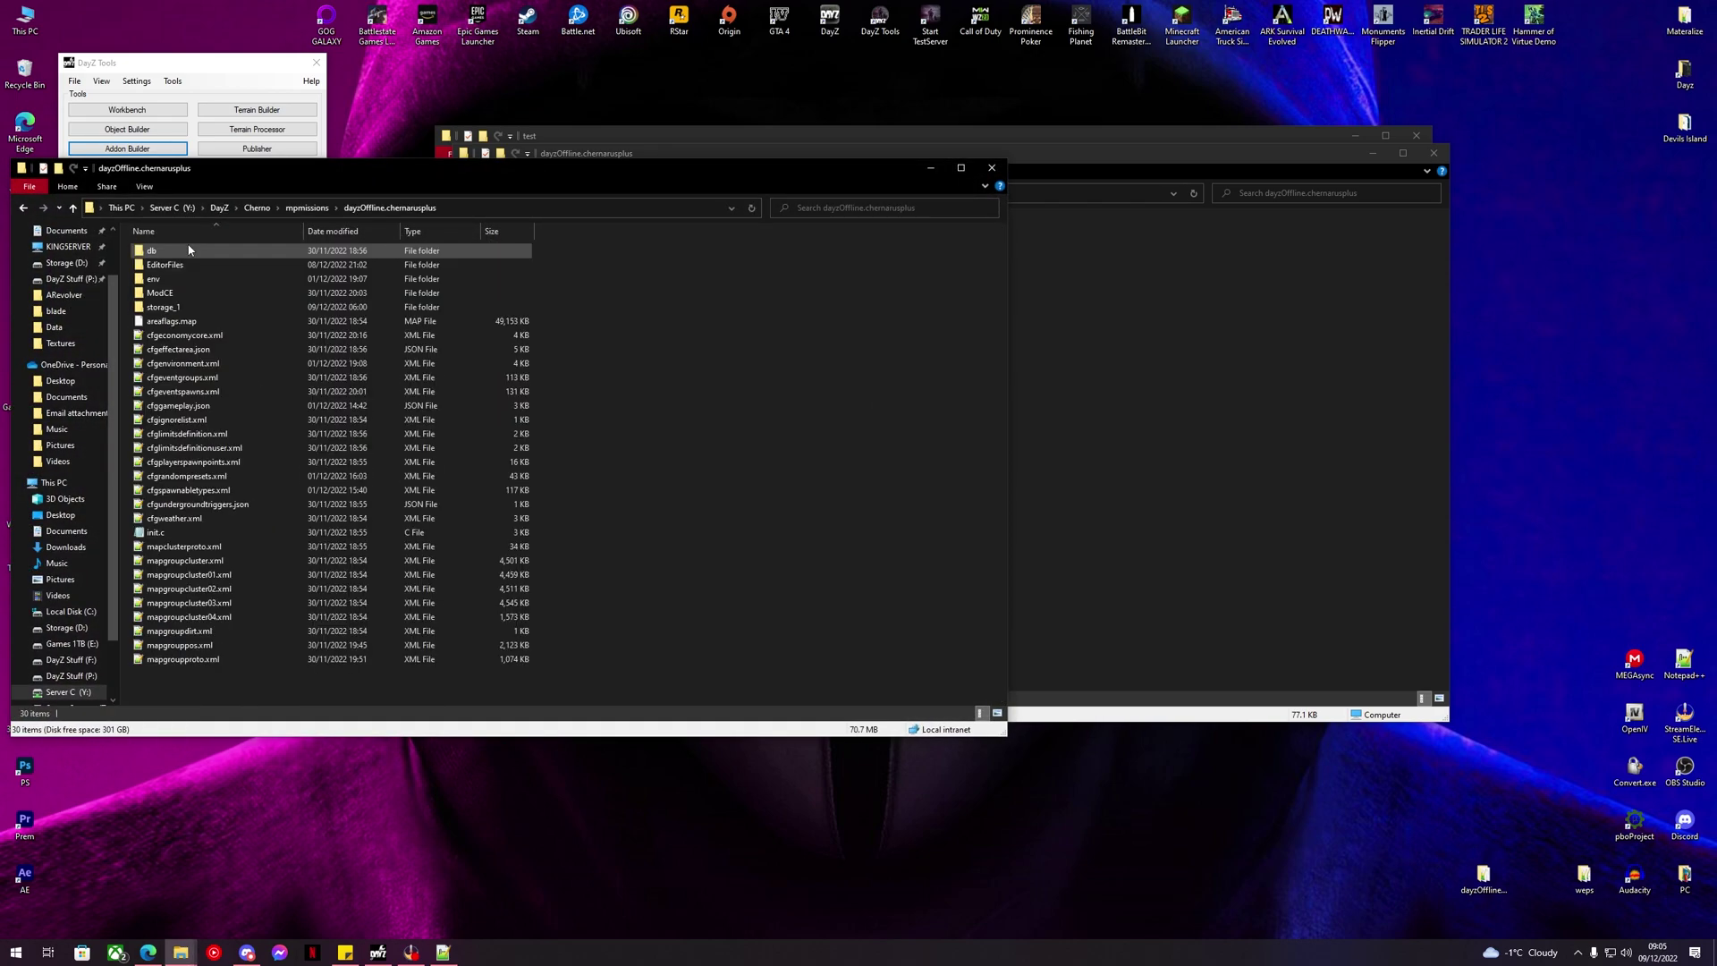
double_click(184, 292)
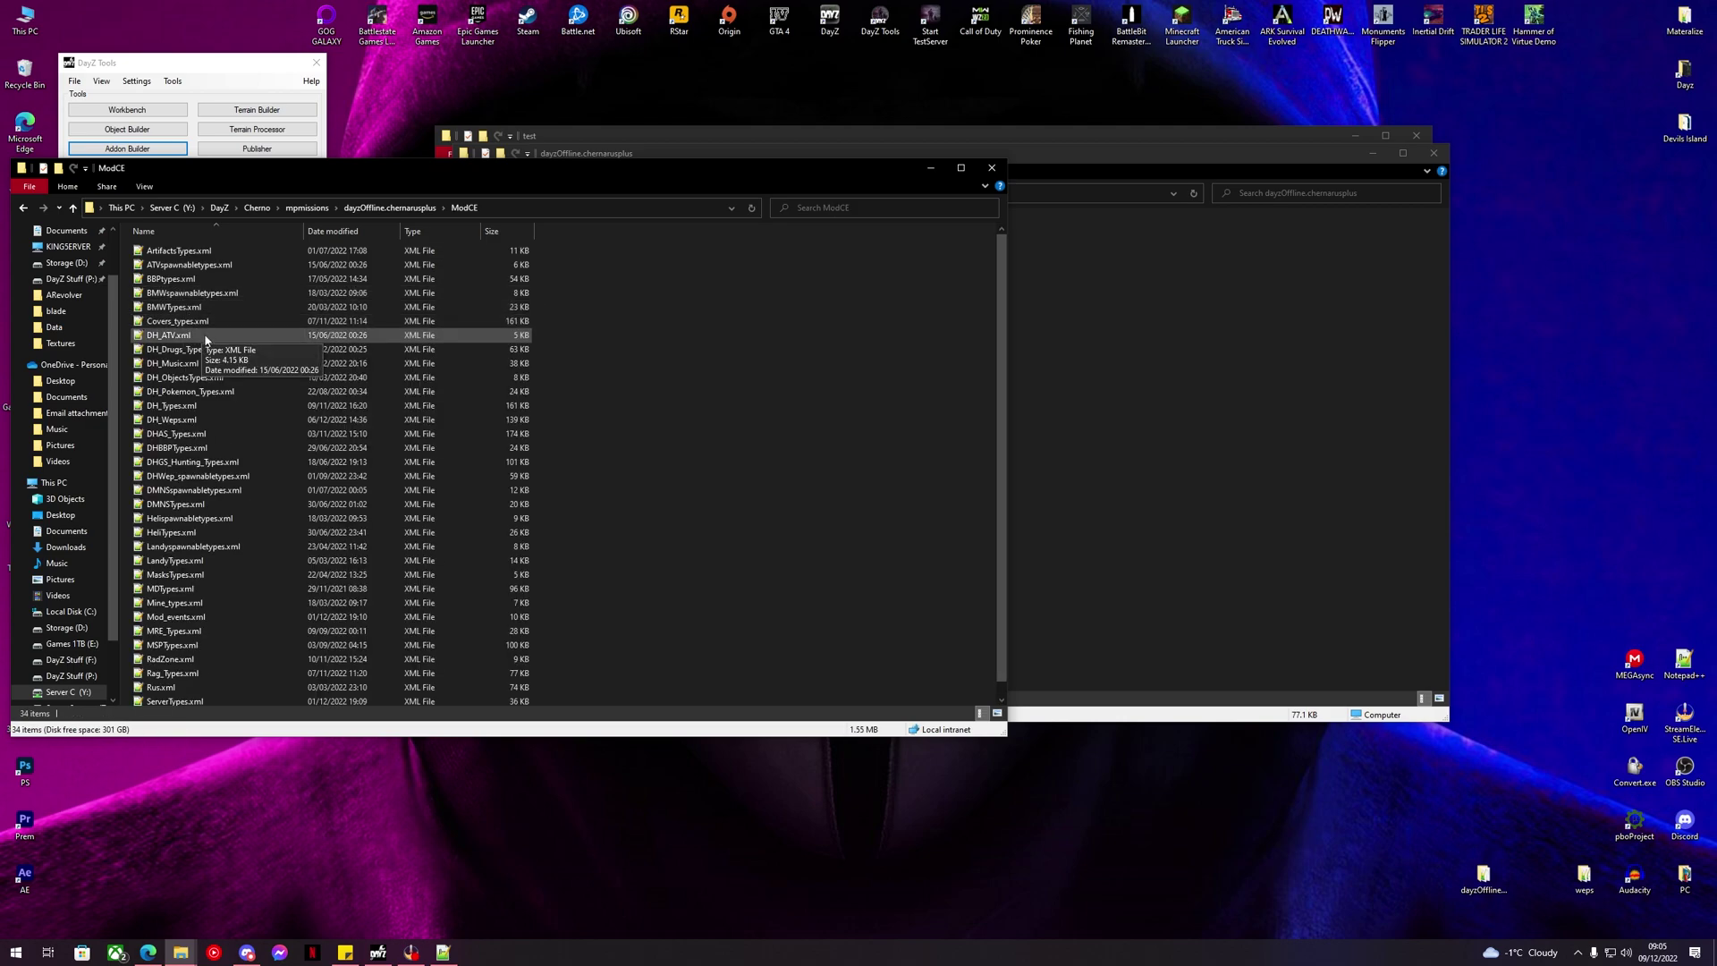
Copy the whole VehicleHeliSpawn event from Mod_events.xml in the ModCE folder, leaving that file unchanged, and close it.
scroll(197, 550, "down", 1)
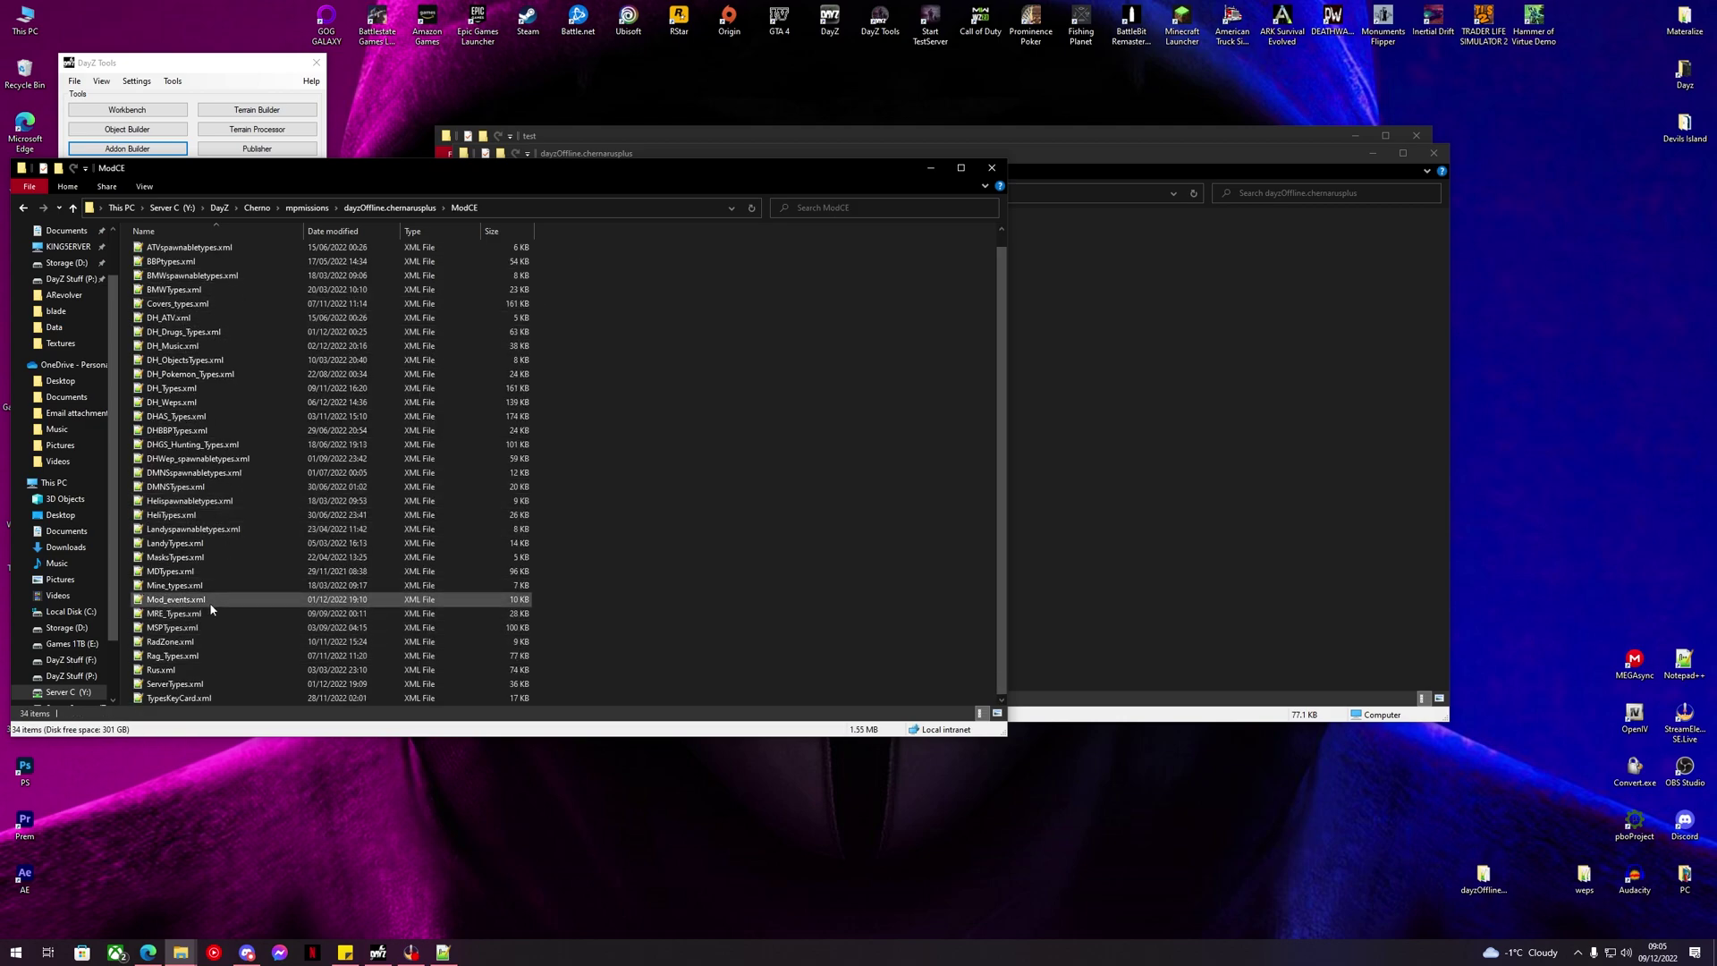
double_click(176, 599)
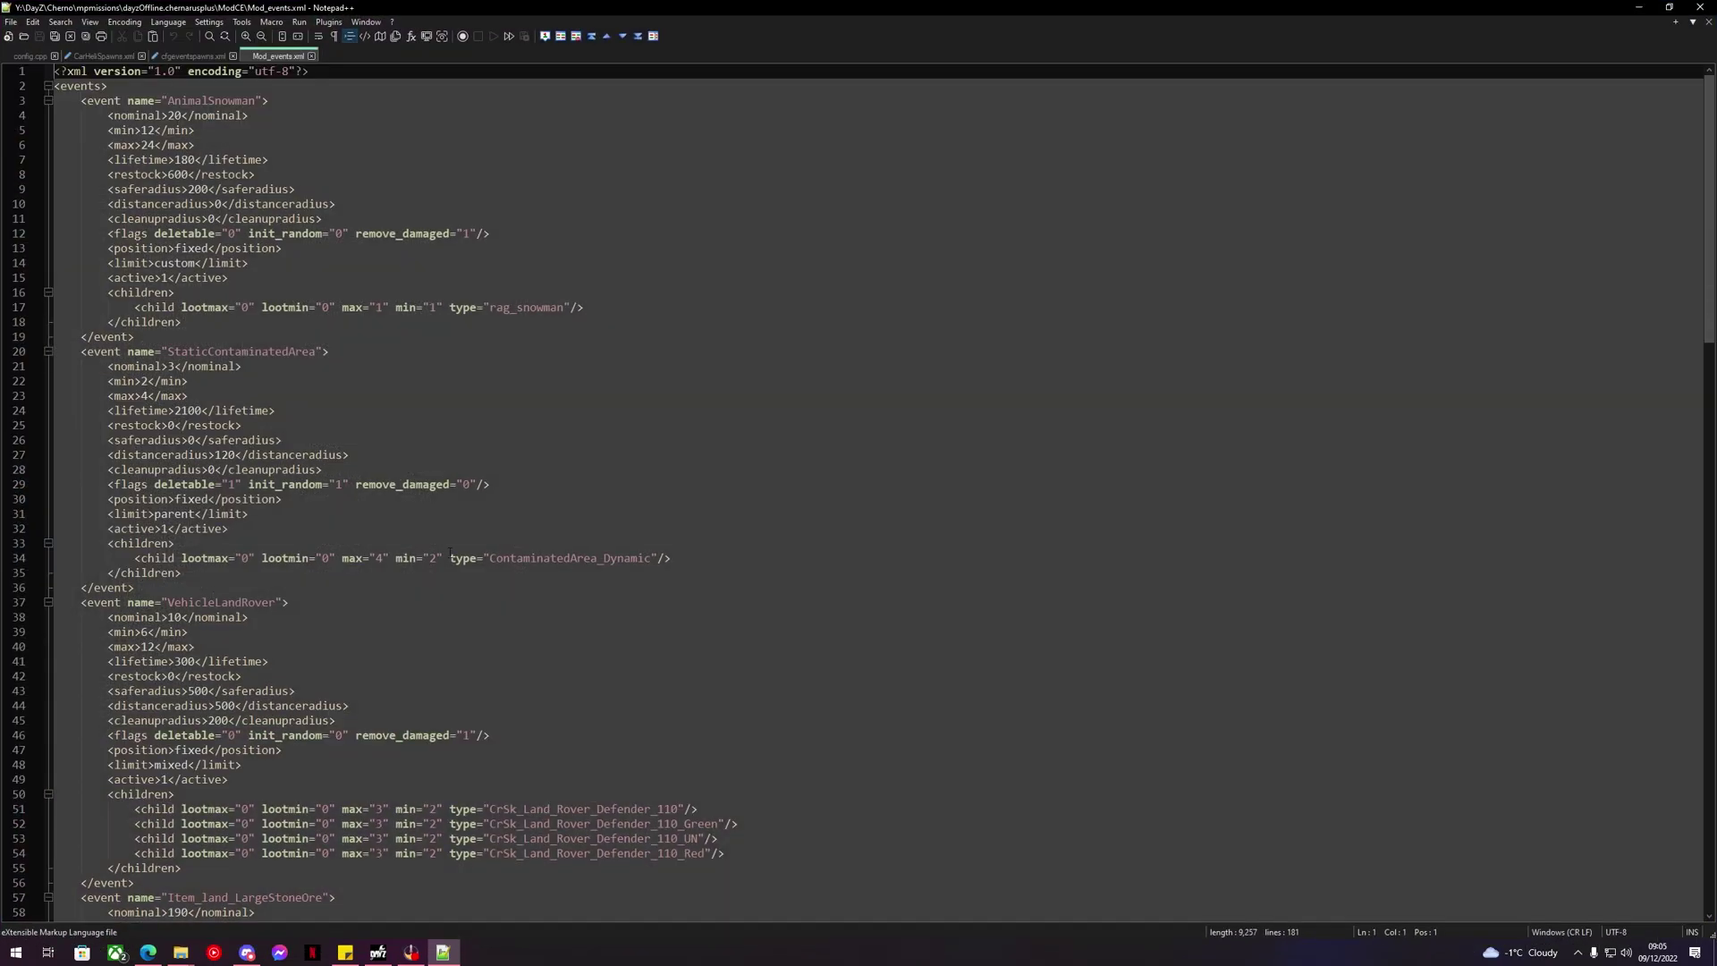
scroll(449, 551, "down", 13)
scroll(454, 542, "down", 20)
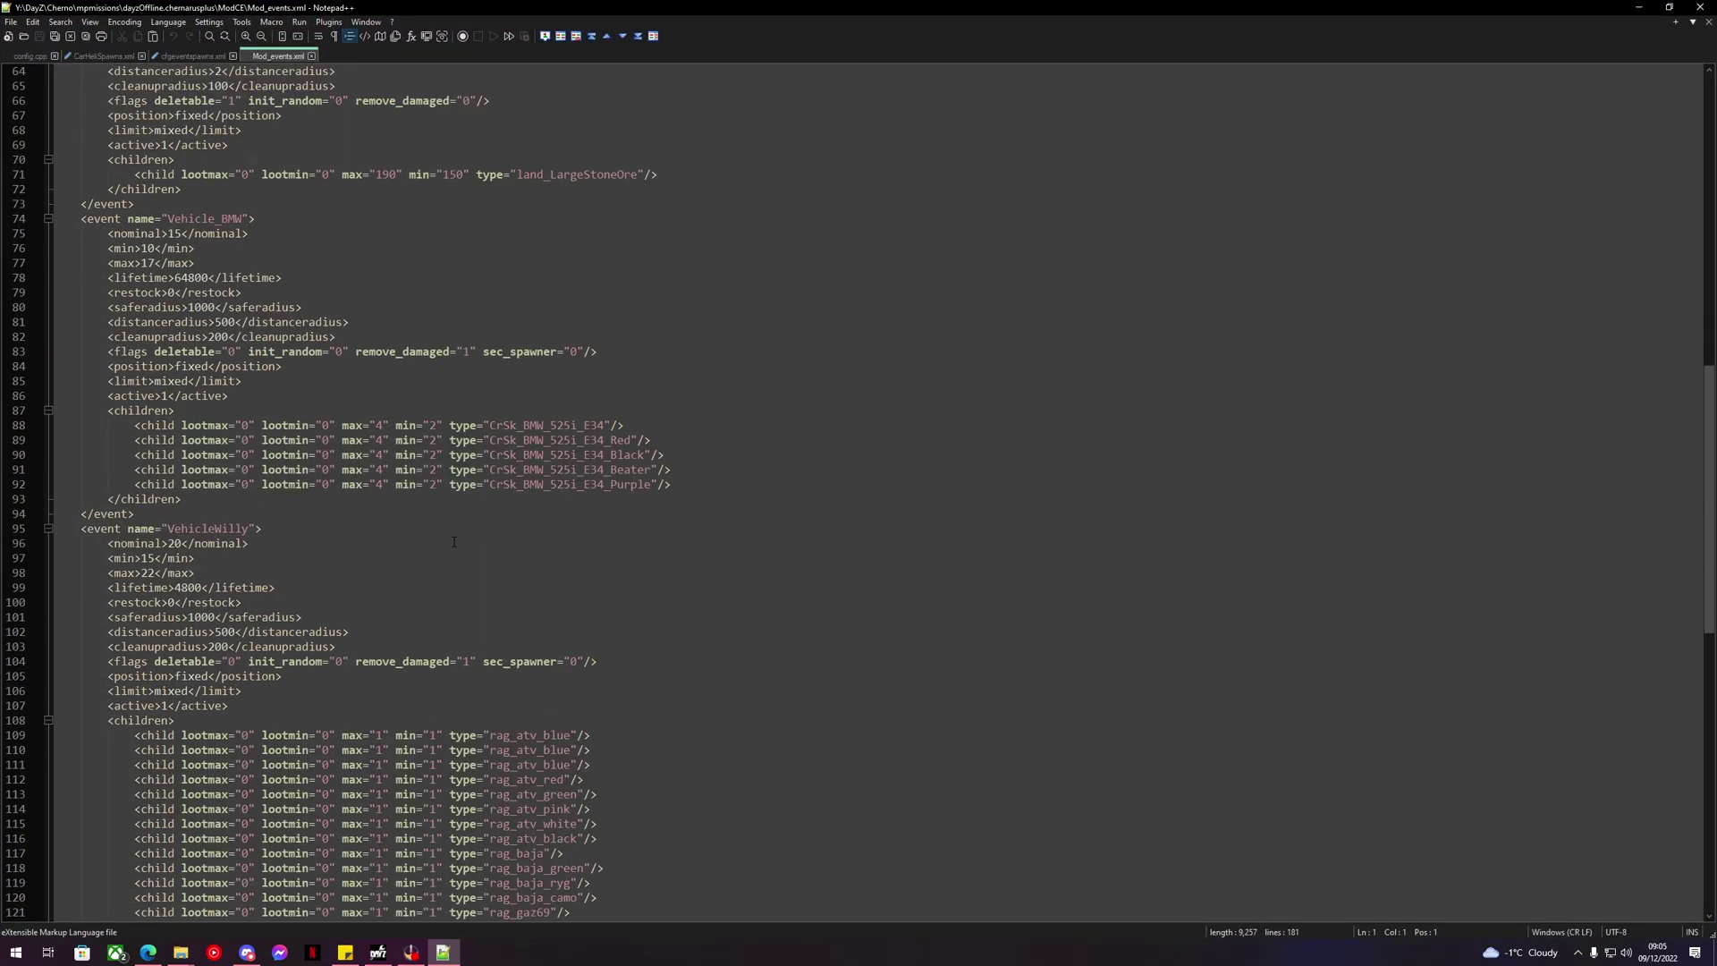
scroll(454, 541, "down", 4)
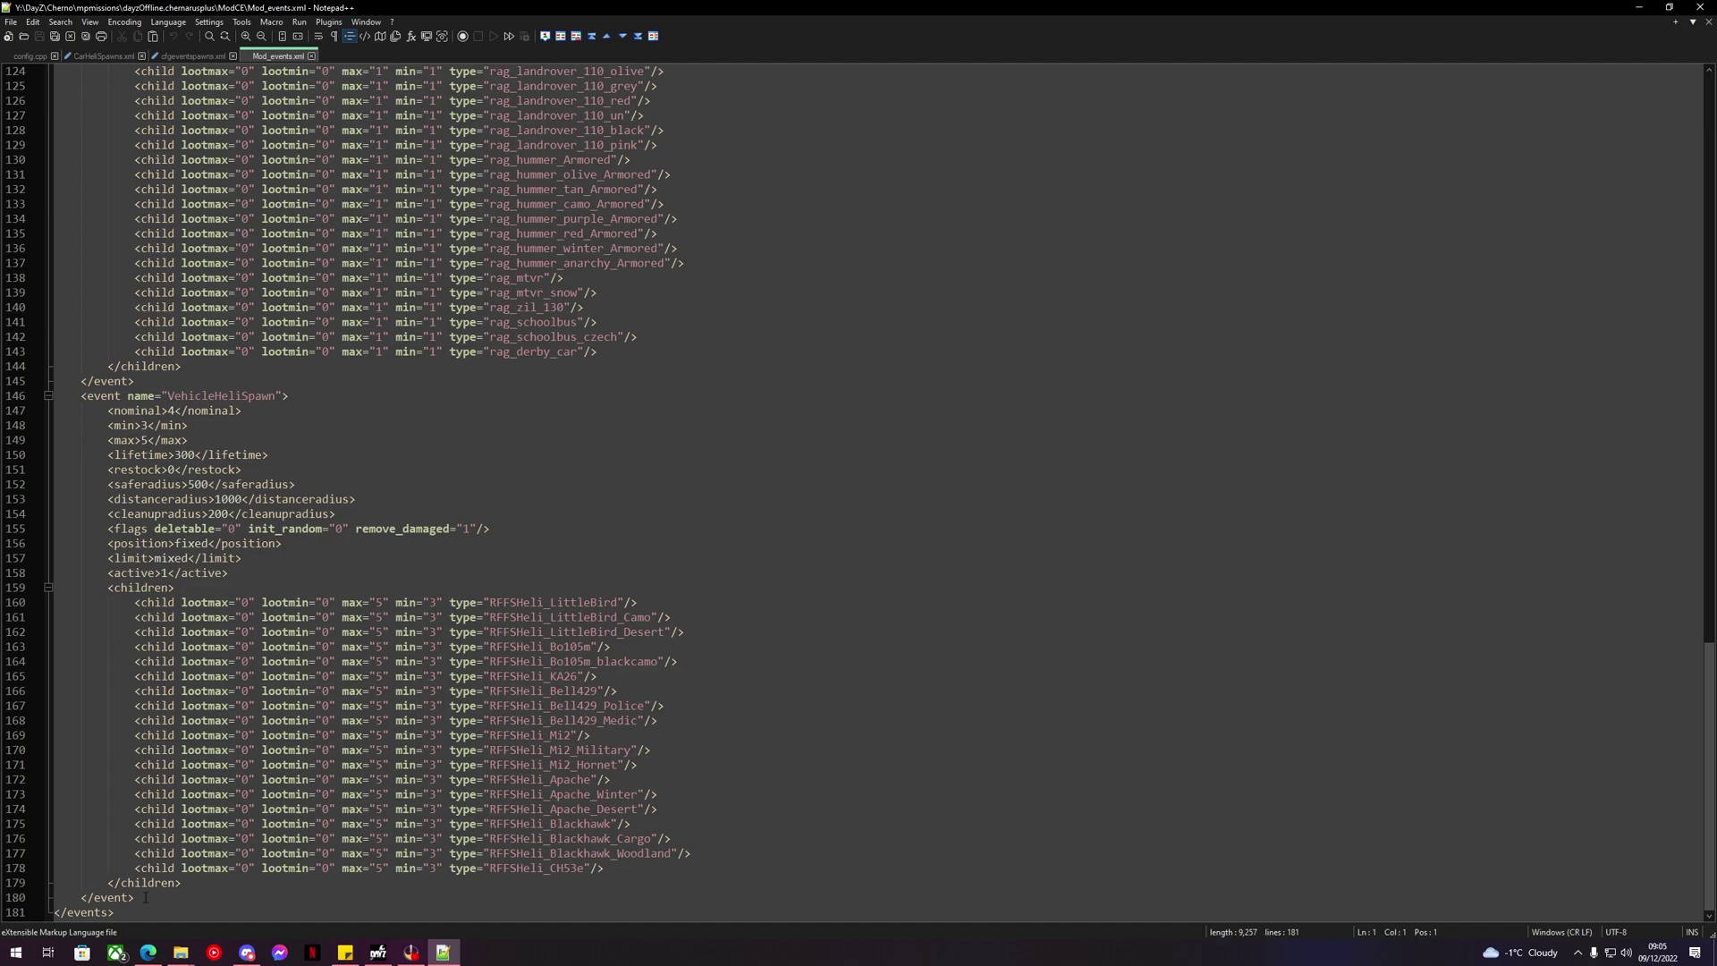
left_click_drag(145, 897, 163, 636)
key("Delete")
key("ctrl+z")
key("ctrl+z")
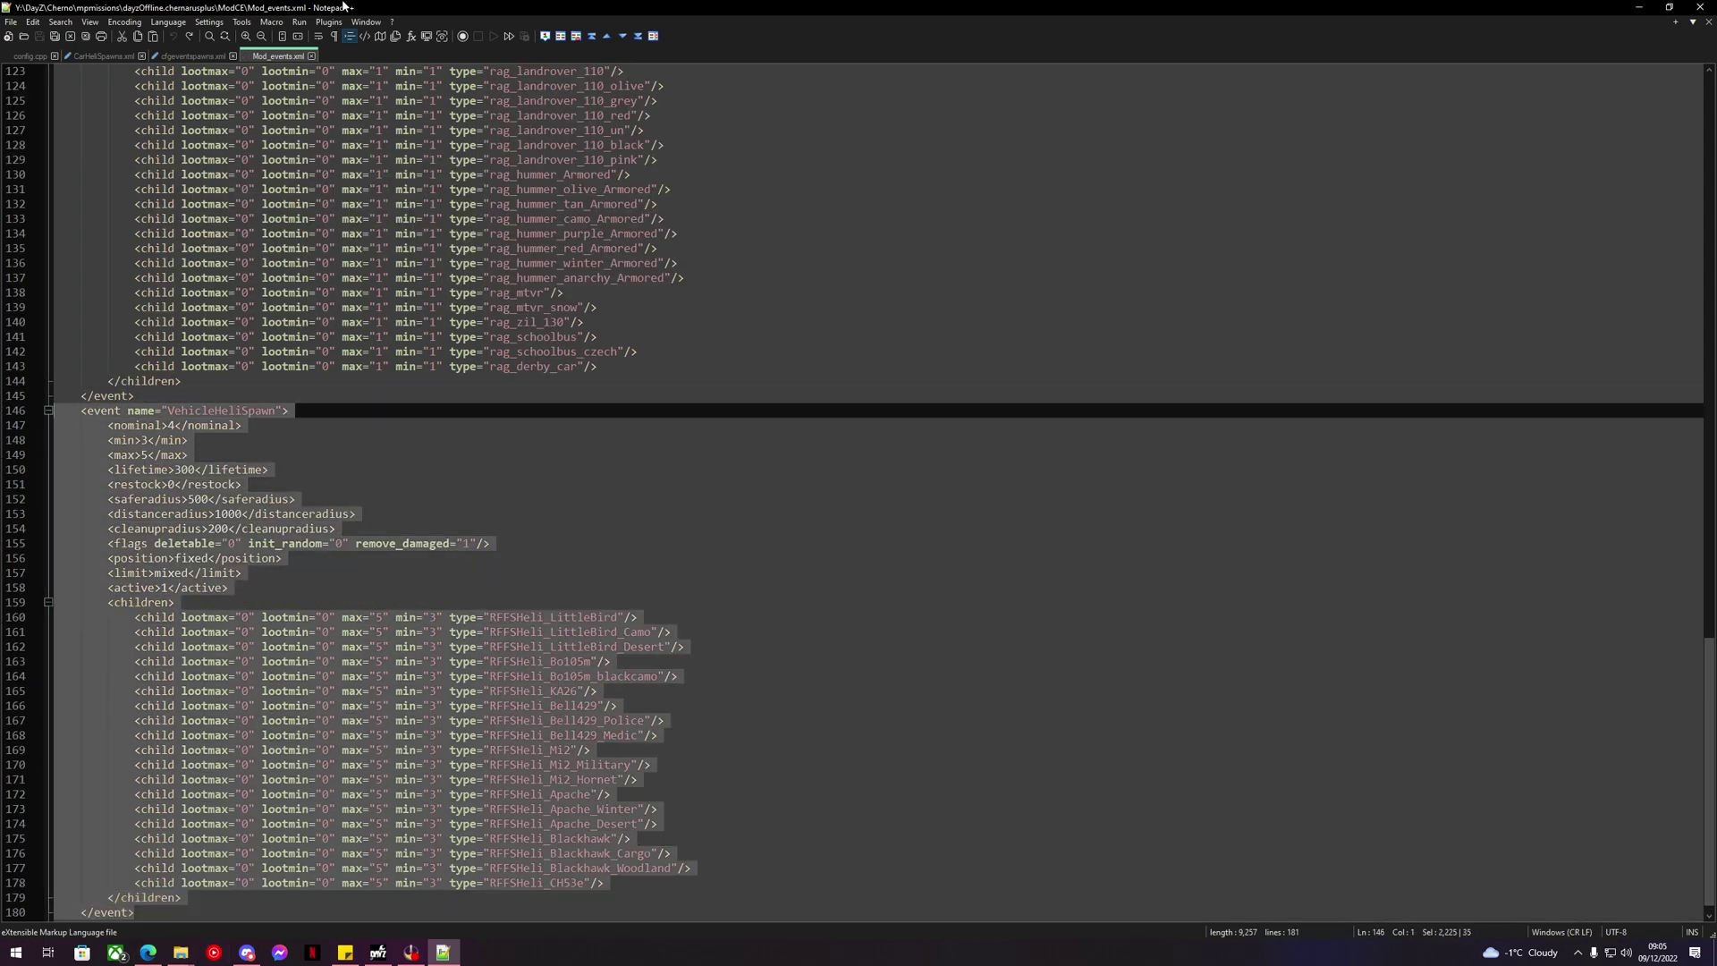
left_click(311, 56)
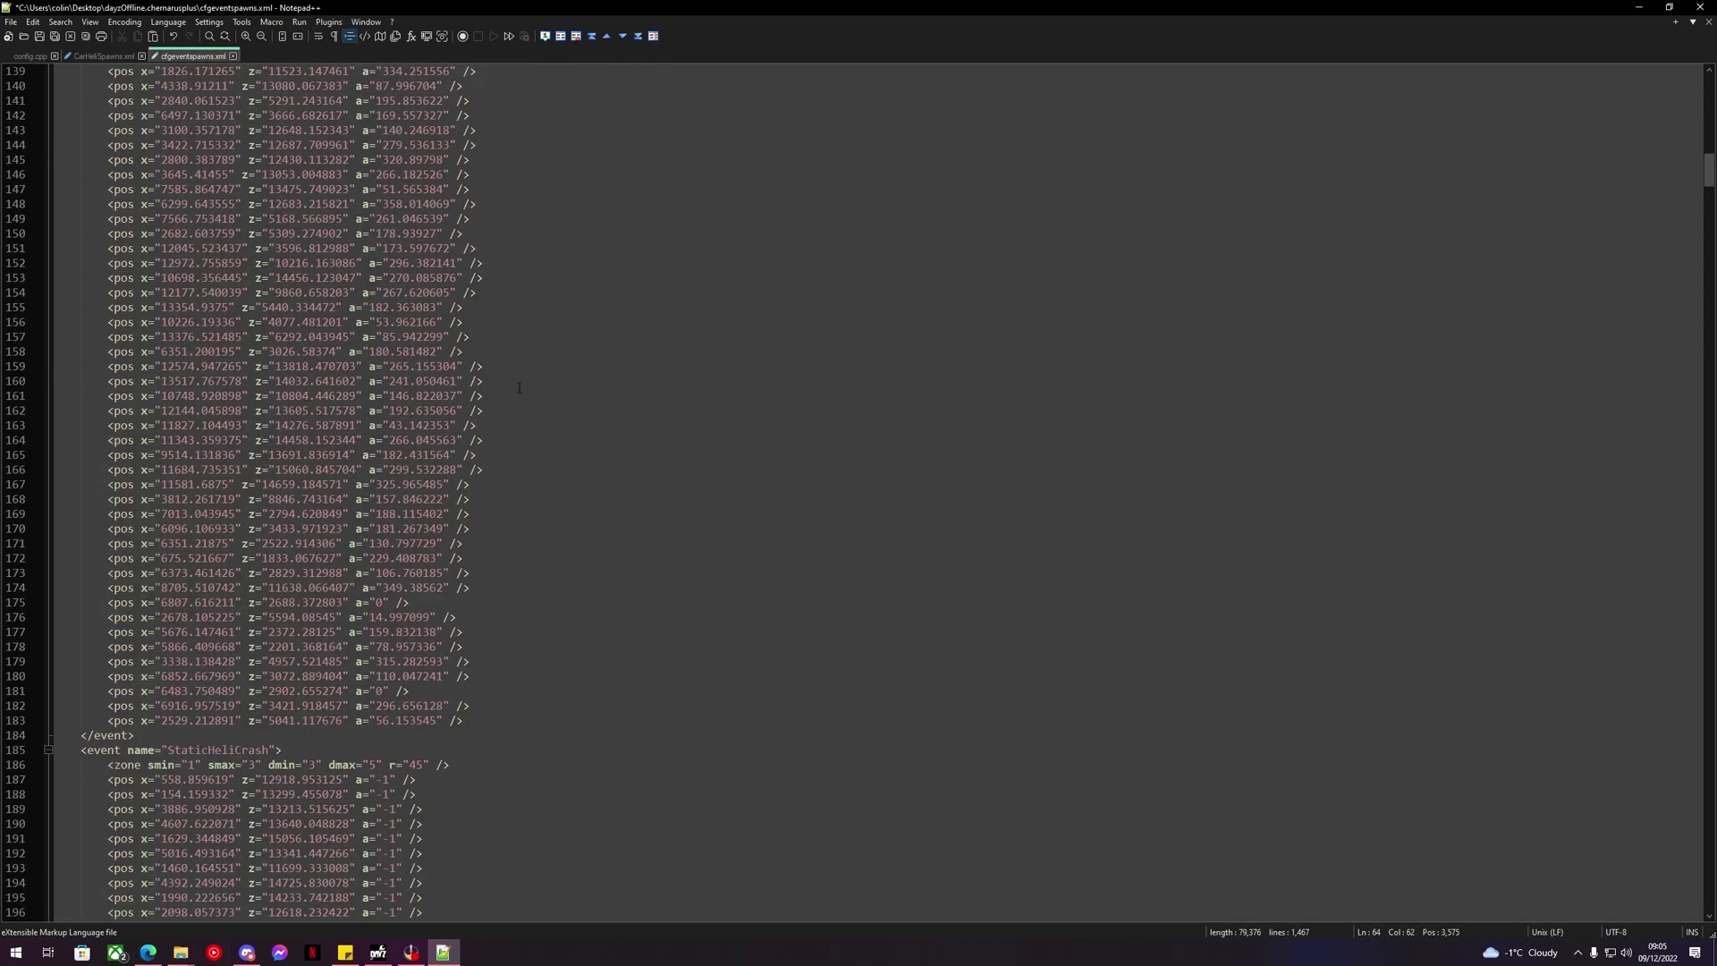
Try to paste the copied VehicleHeliSpawn event between the StaticPoliceSituation and VehicleTransitBus events in cfgeventspawns.xml, and undo the paste.
left_click_drag(1708, 168, 1647, 893)
left_click(74, 661)
key("ctrl+v")
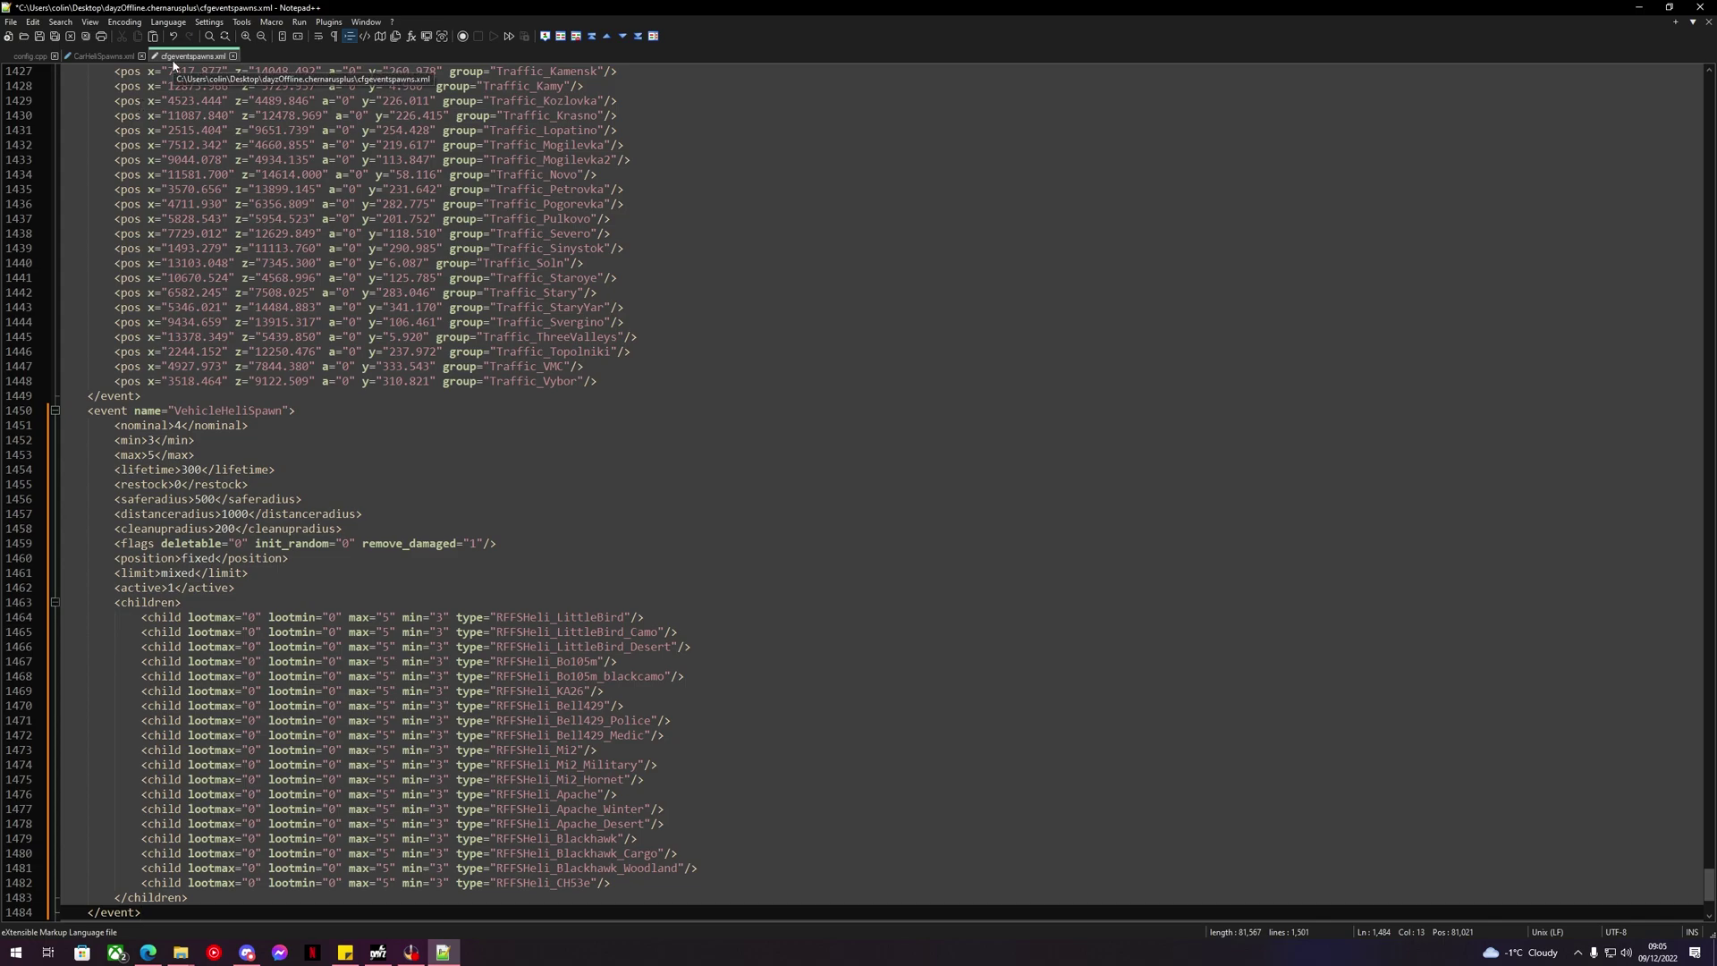
key("ctrl+z")
Create a new blank document and paste the copied VehicleHeliSpawn event into it.
left_click(10, 22)
left_click(36, 36)
key("ctrl+v")
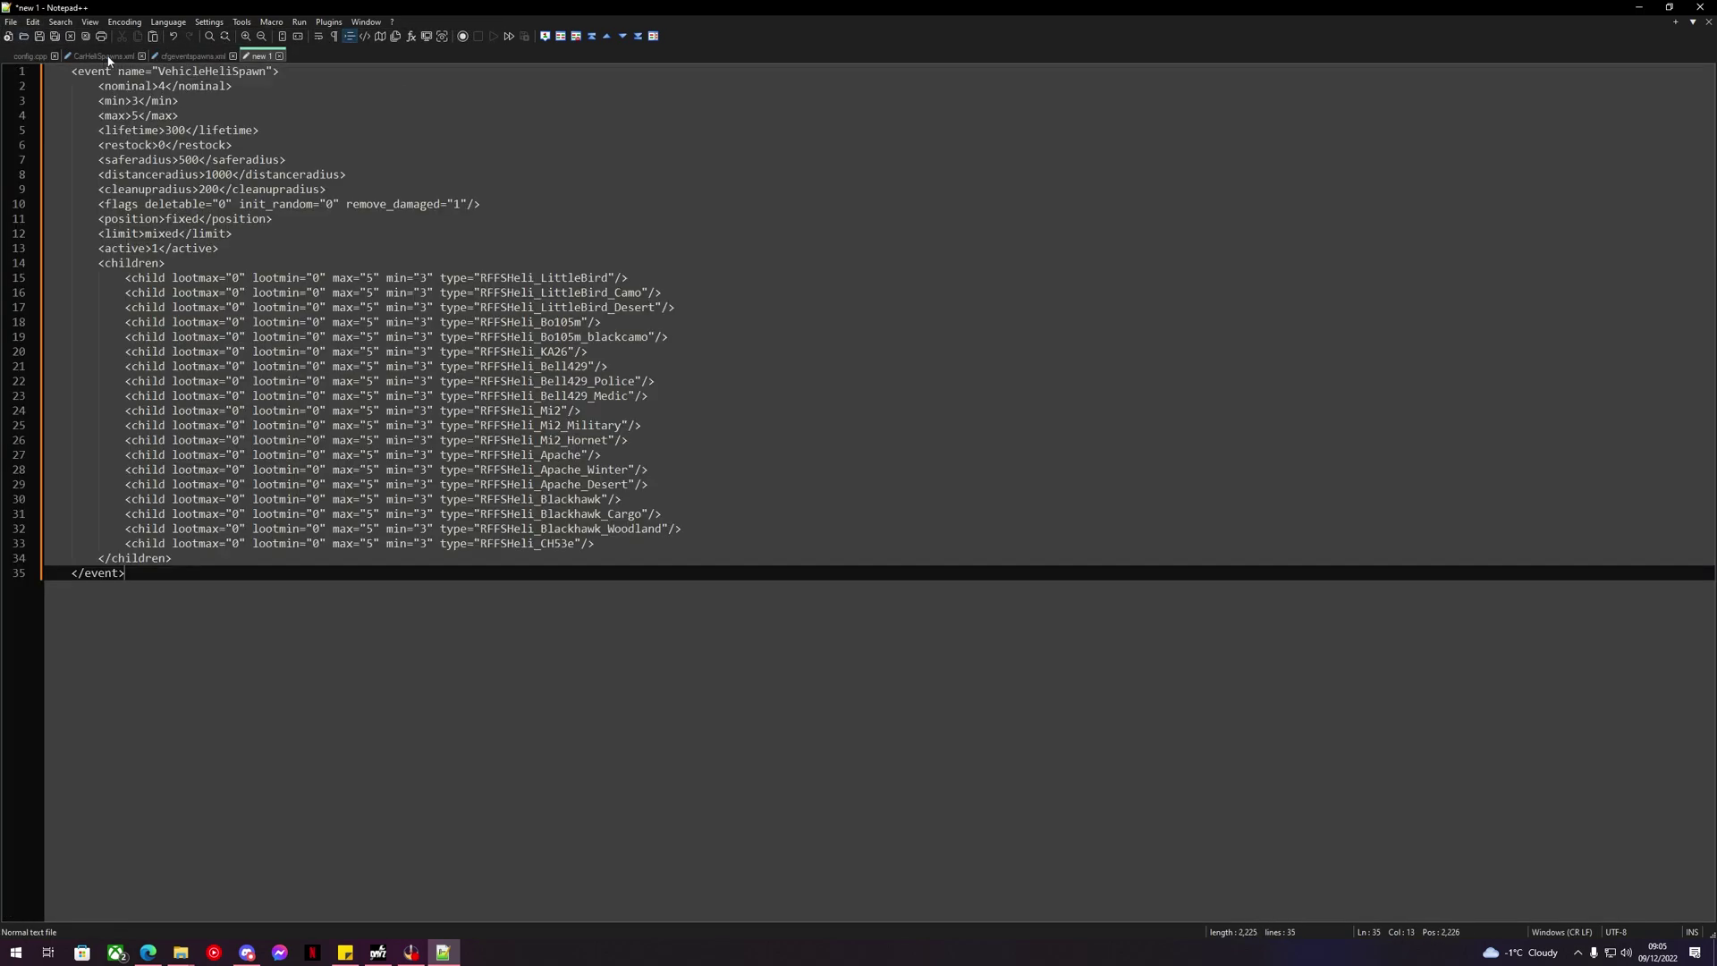
Copy the RFFSHeli_Blackhawk event with its two positions from CarHeliSpawns.xml into cfgeventspawns.xml, after the StaticPoliceSituation event.
left_click(104, 56)
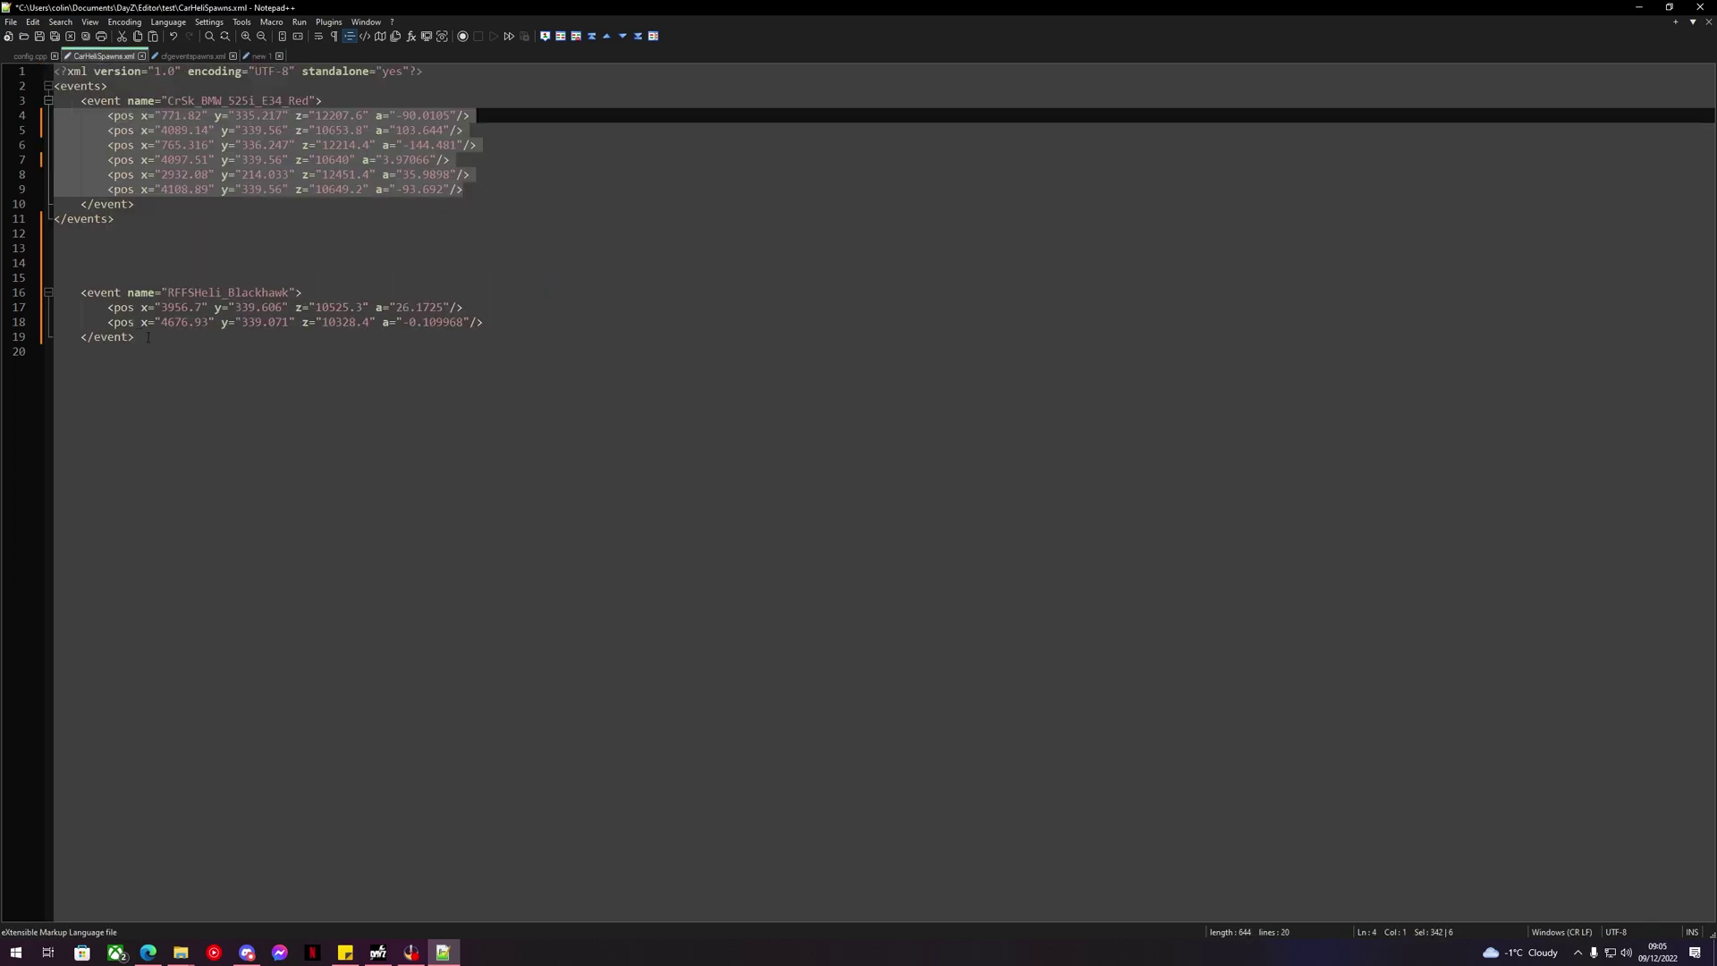
left_click_drag(148, 337, 54, 292)
key("ctrl+c")
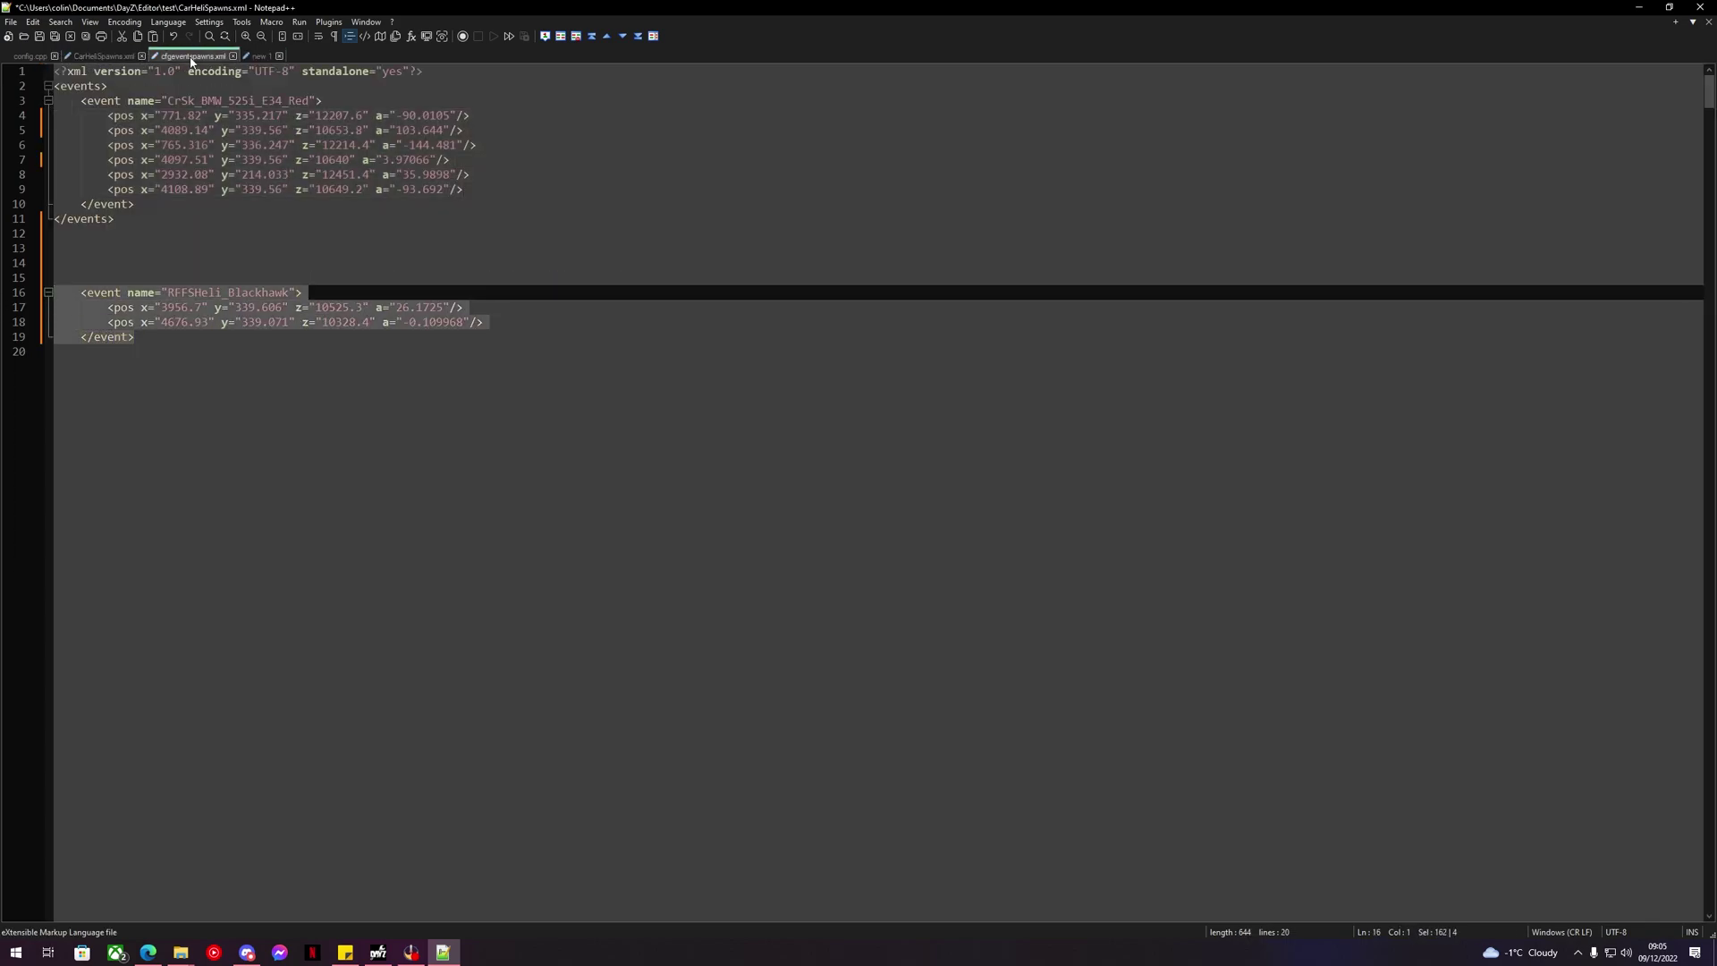
left_click(192, 55)
key("ctrl+v")
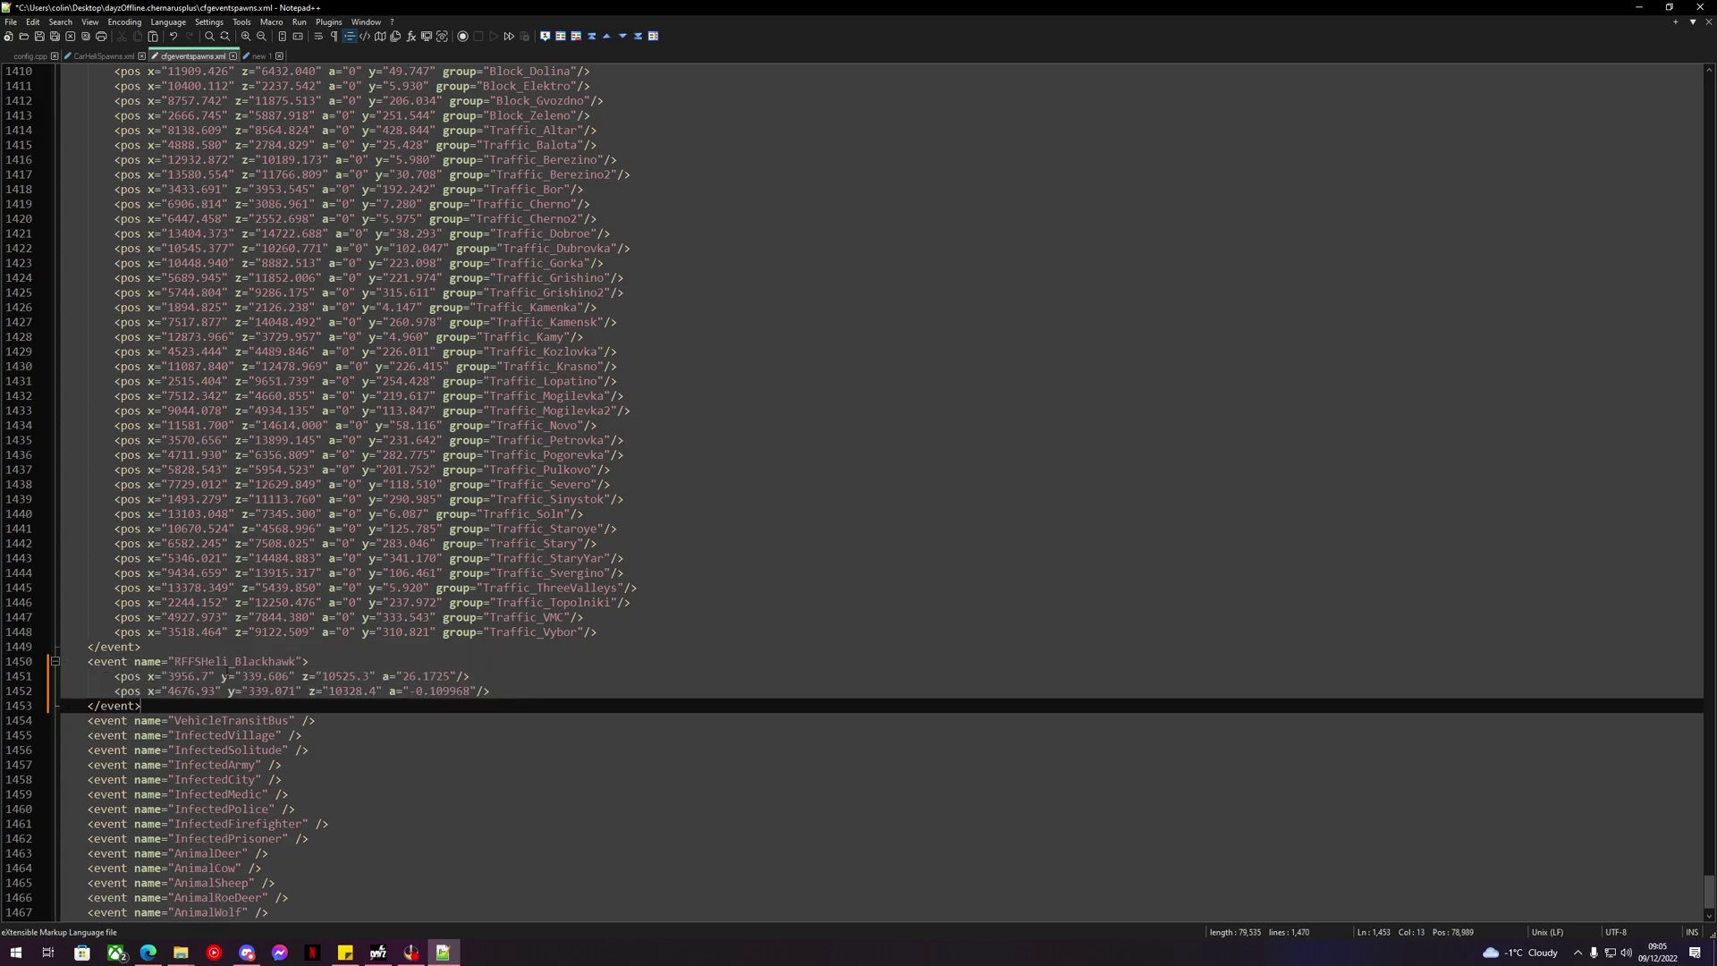
Rename the RFFSHeli_Blackhawk event in cfgeventspawns.xml to VehicleHeliSpawn, copying the name from the new document.
double_click(225, 662)
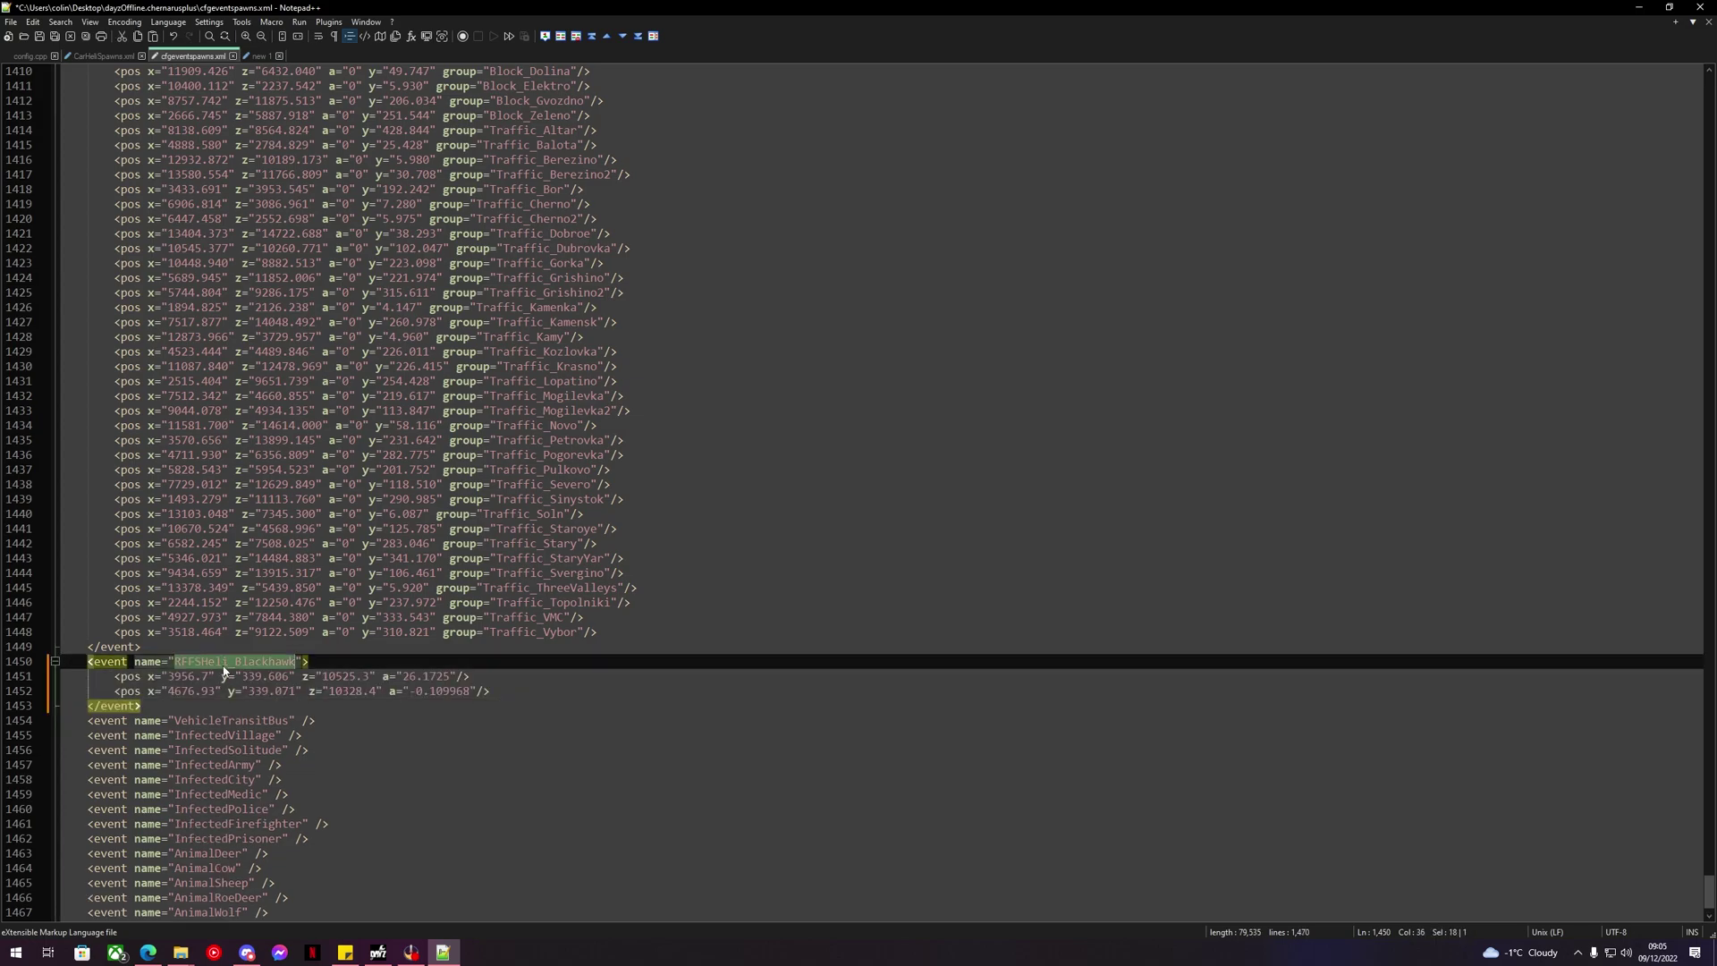
left_click(259, 56)
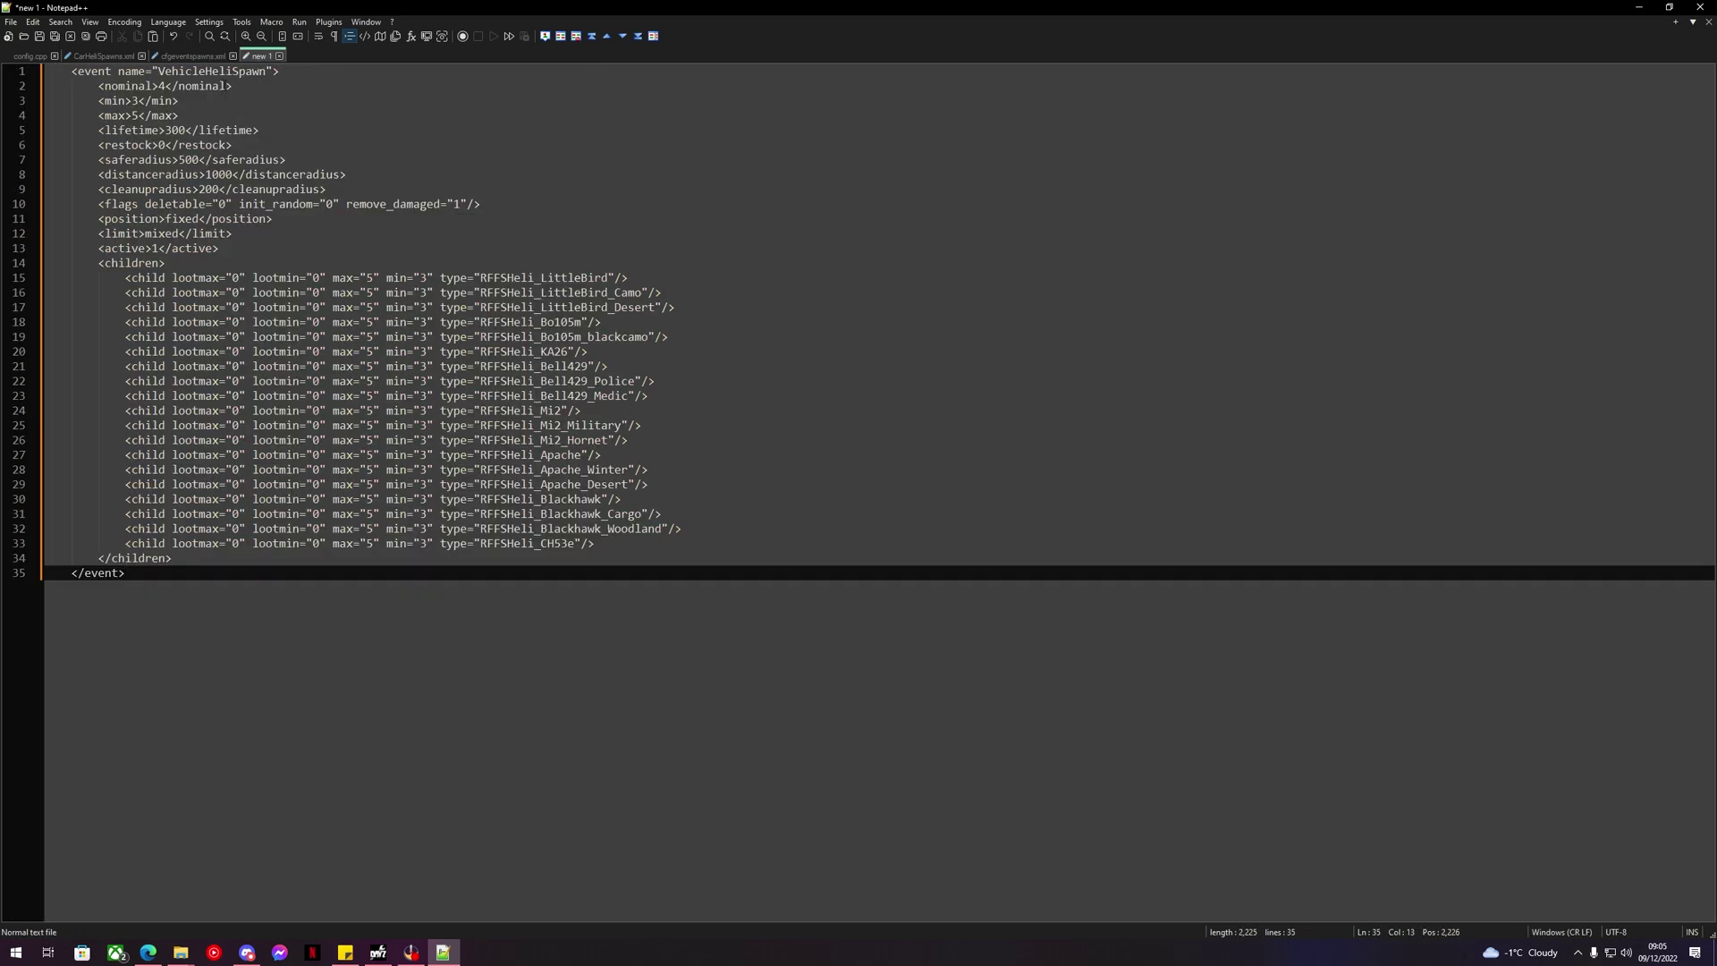
double_click(219, 71)
key("ctrl+c")
left_click(195, 56)
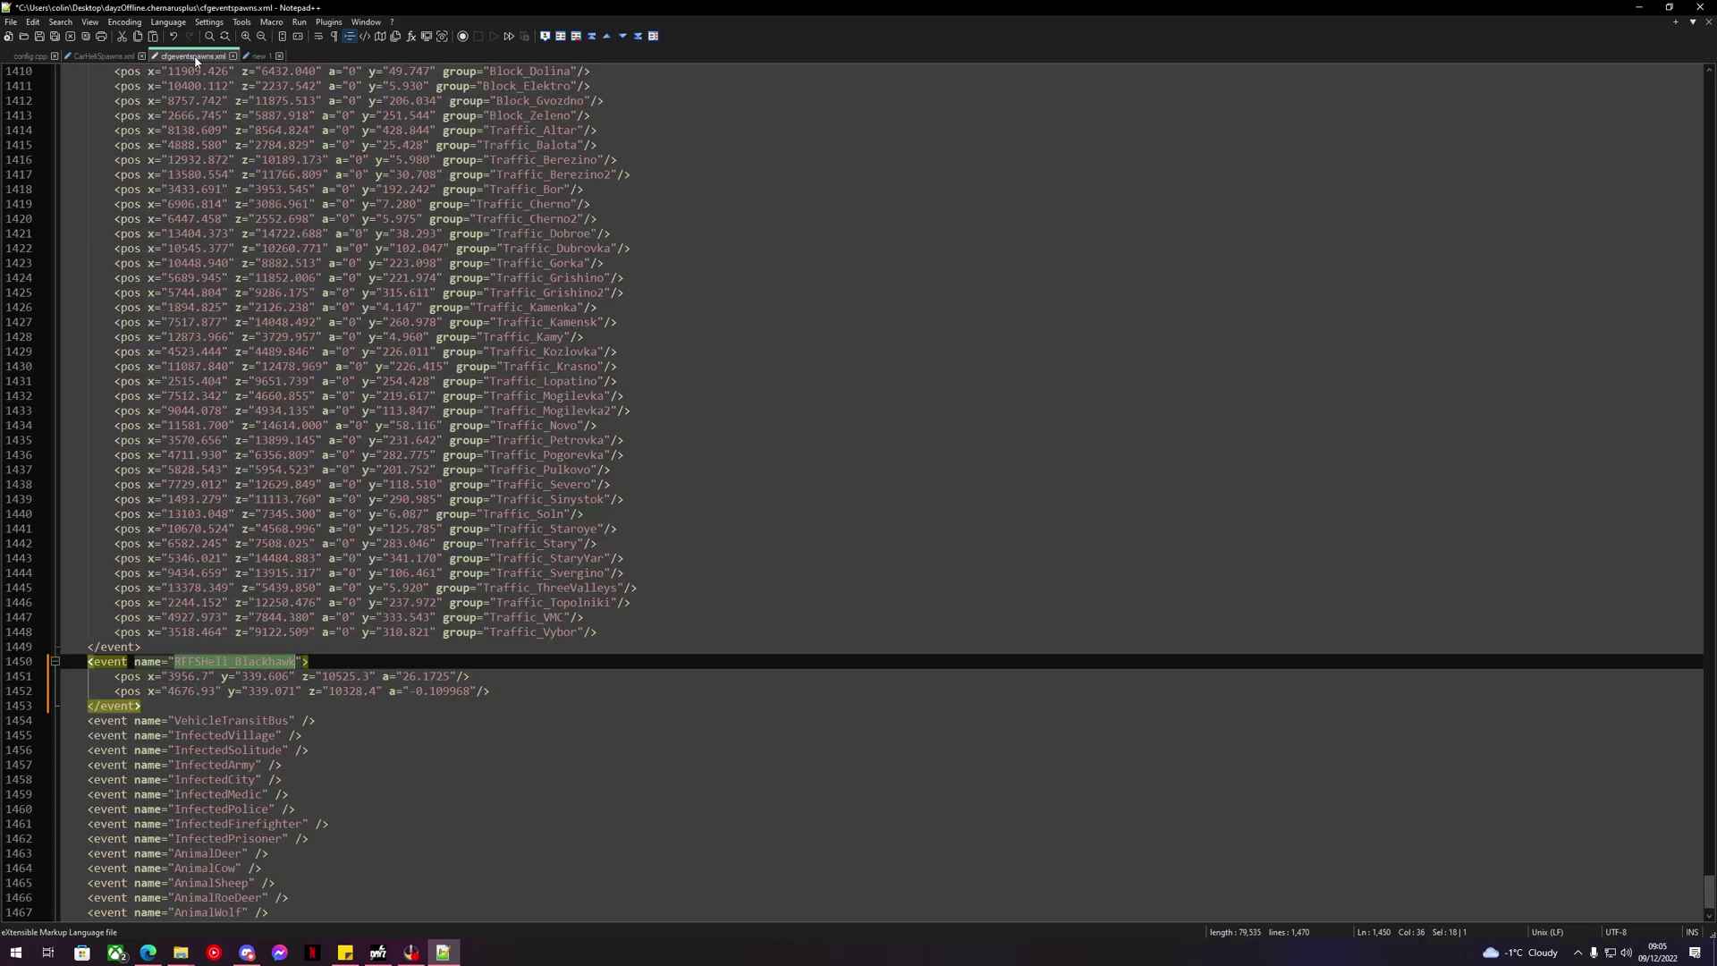
key("ctrl+v")
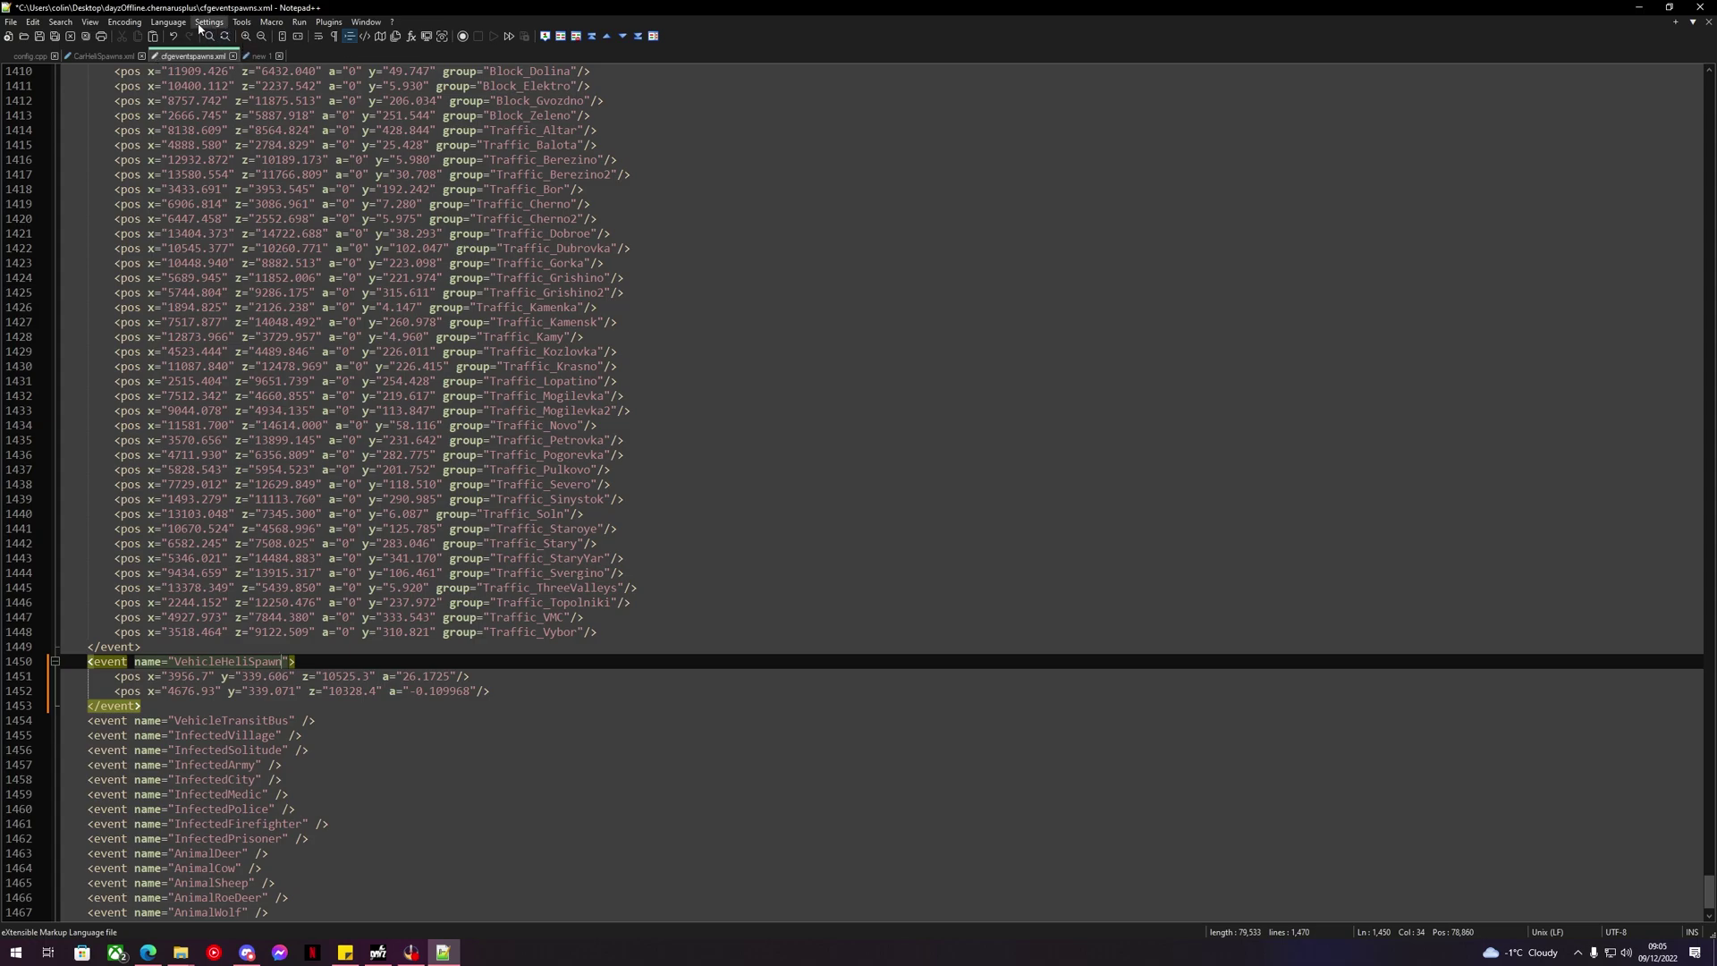
left_click_drag(525, 697, 61, 676)
double_click(243, 663)
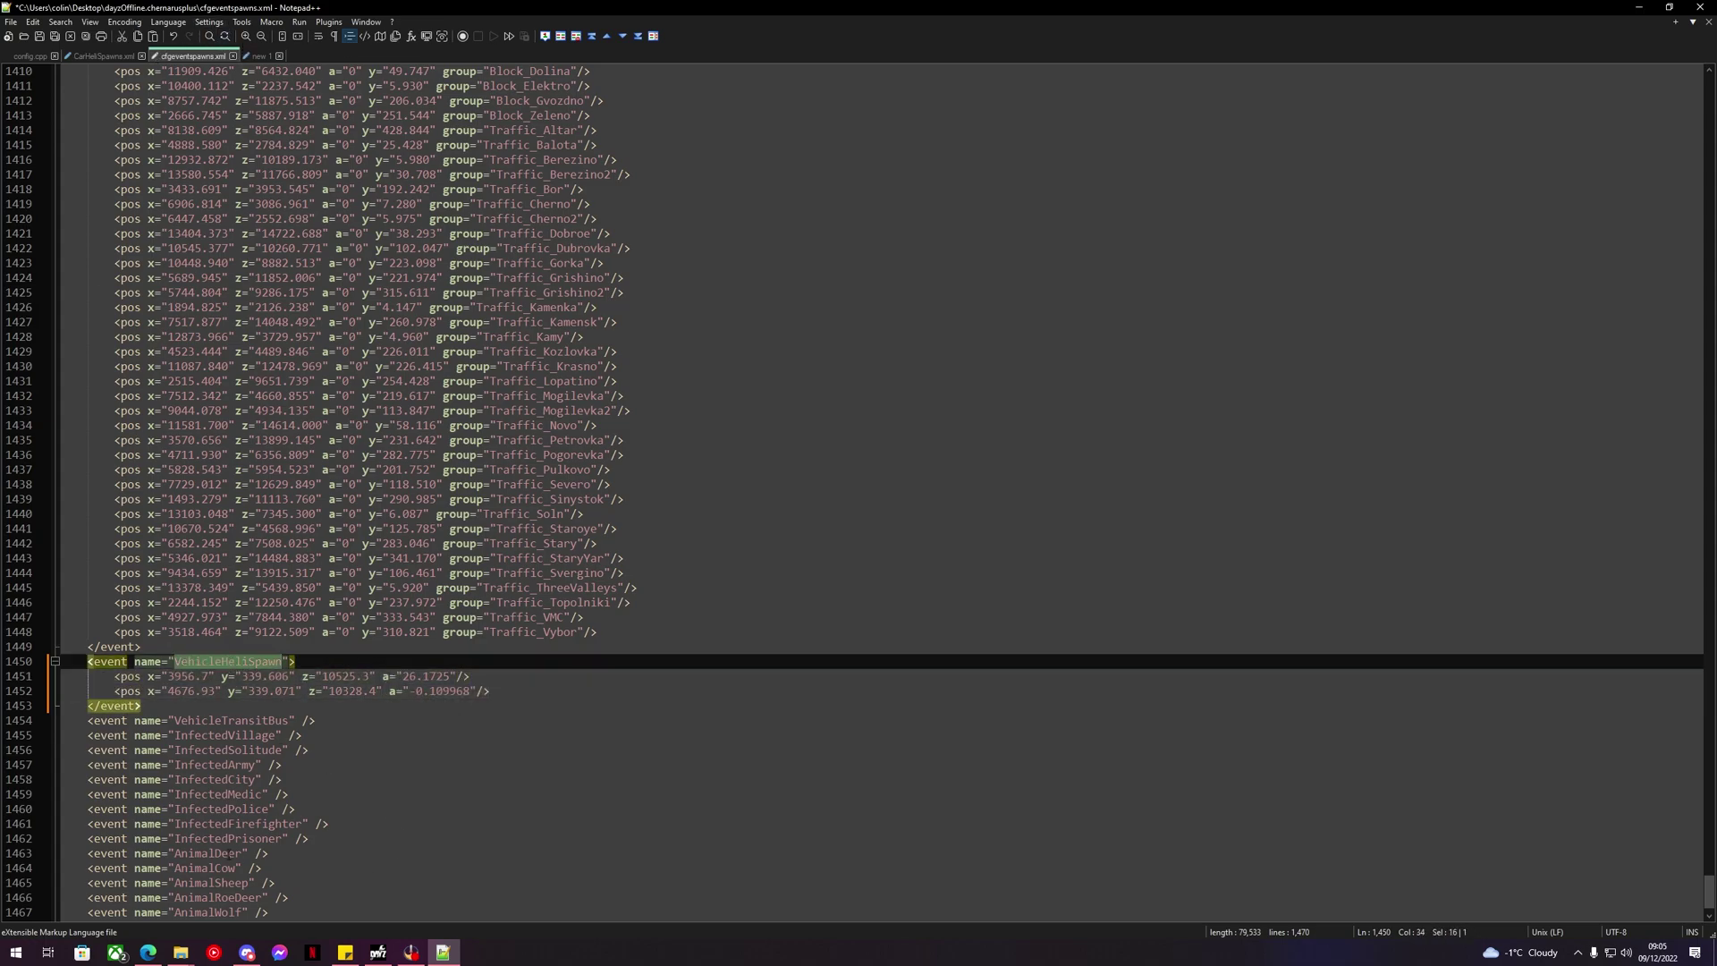
Close the ModCE folder window and open events.xml from the db folder of the desktop dayzOffline.chernarusplus mission.
left_click(1630, 8)
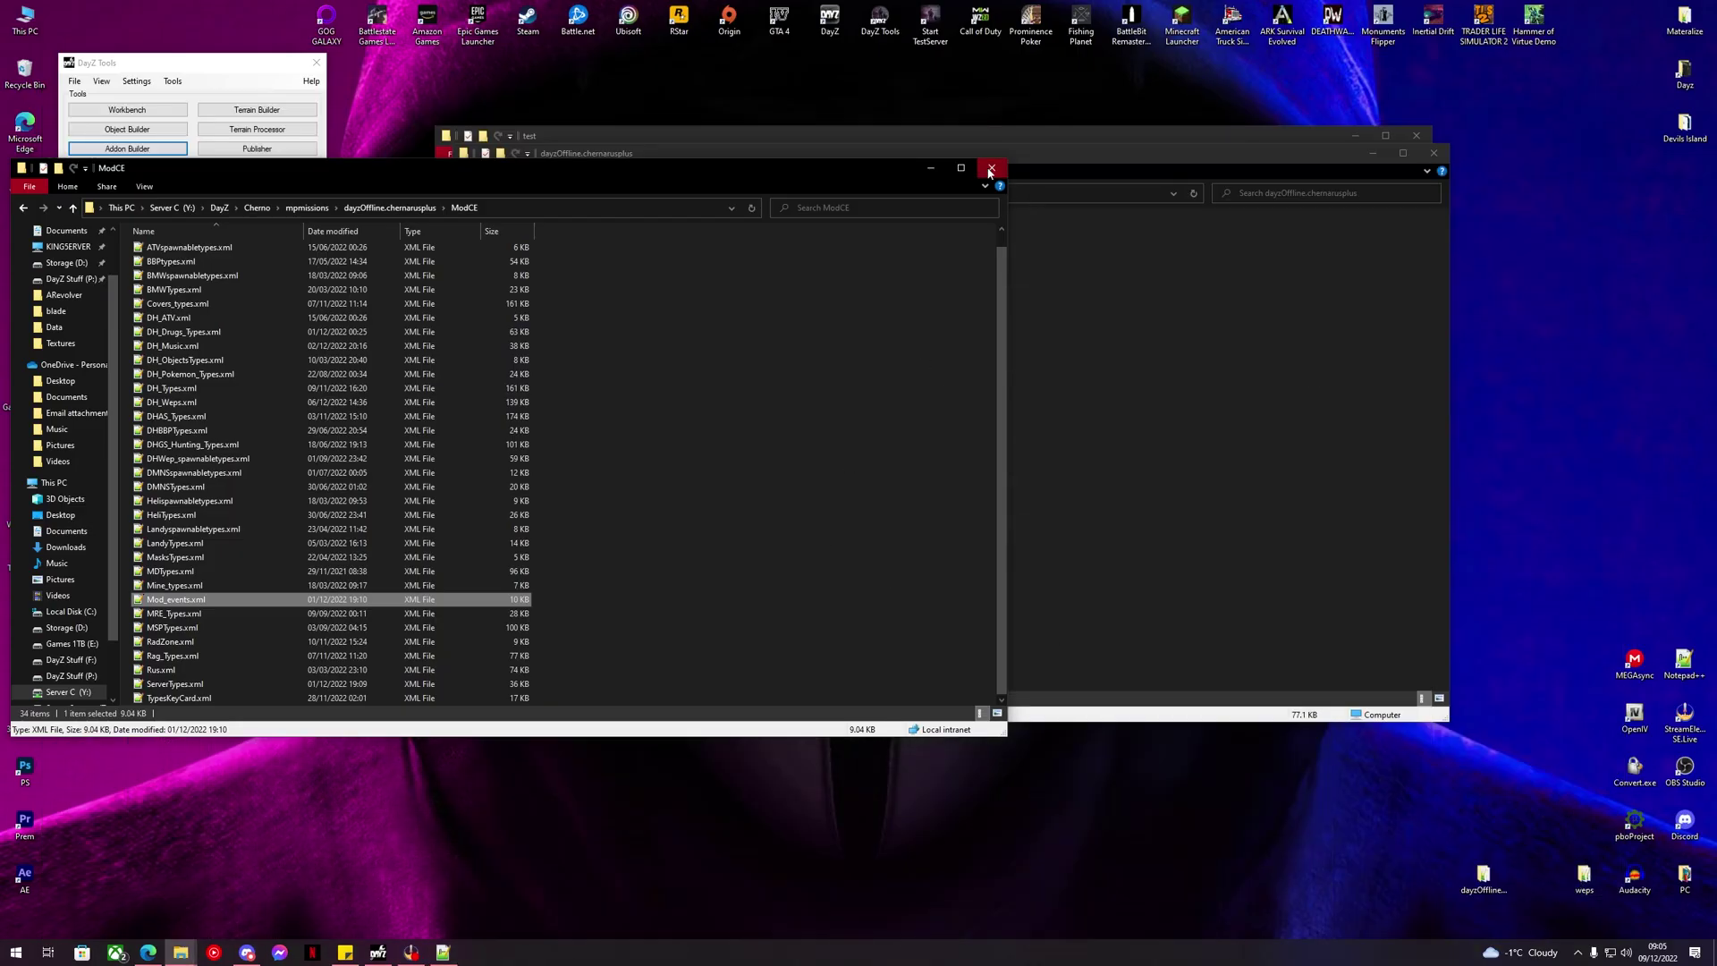
left_click(992, 167)
left_click_drag(907, 156, 844, 155)
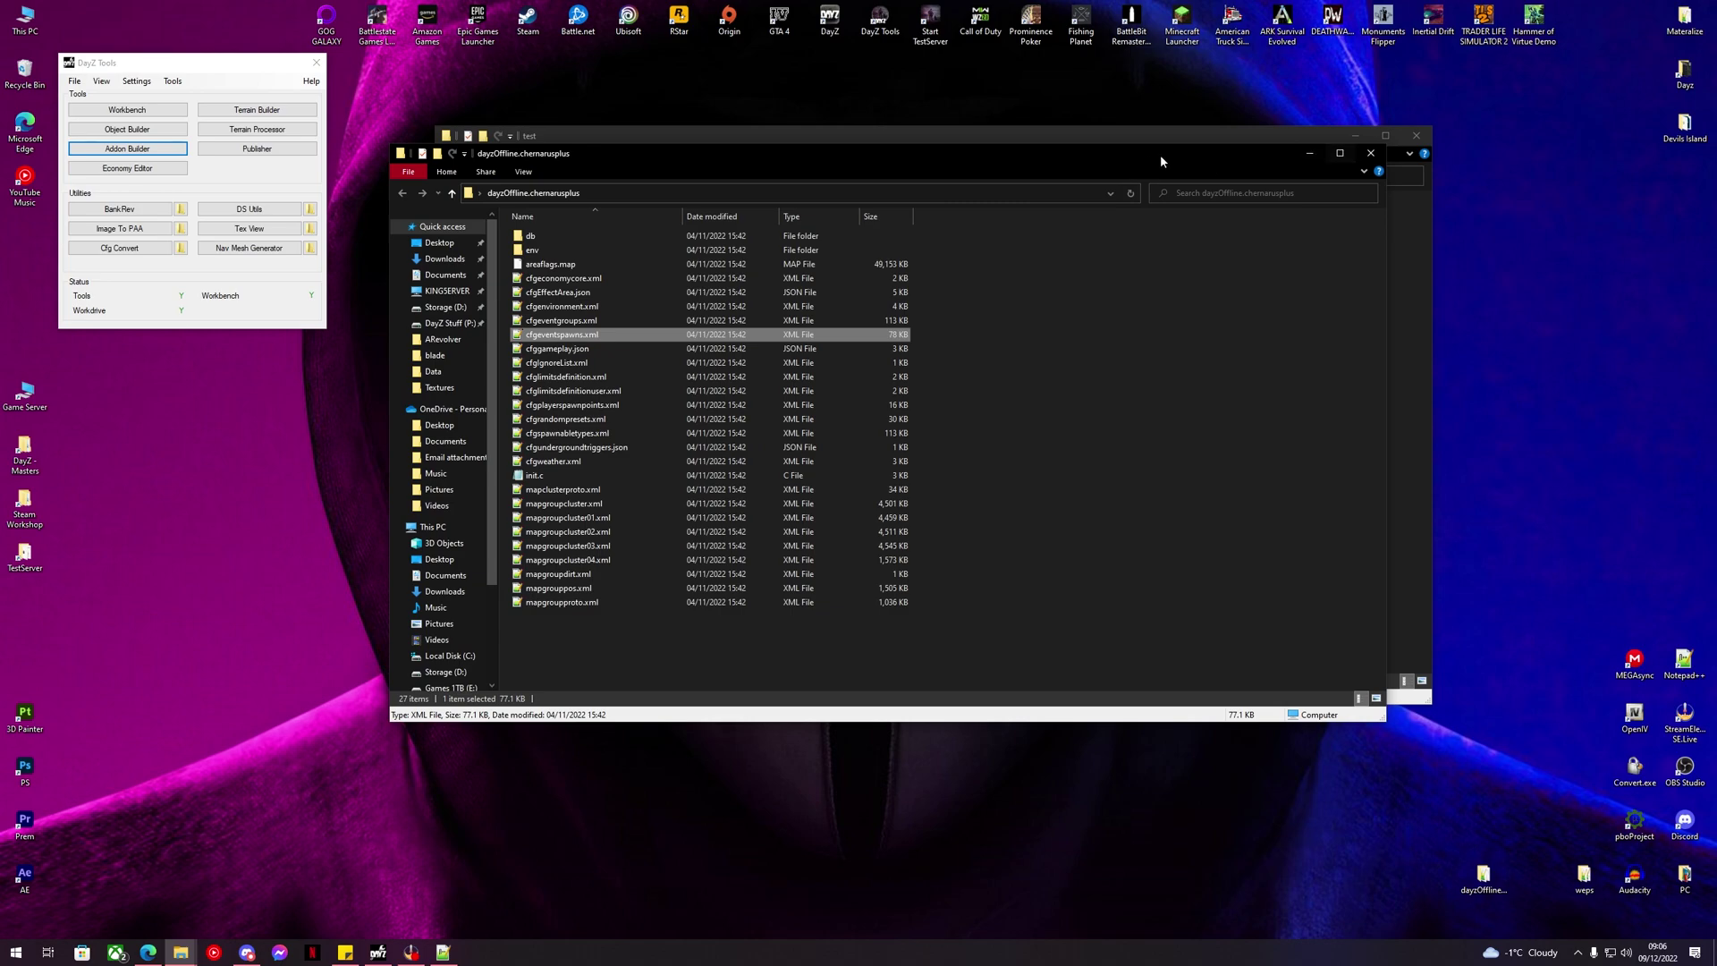
left_click_drag(1149, 154, 958, 200)
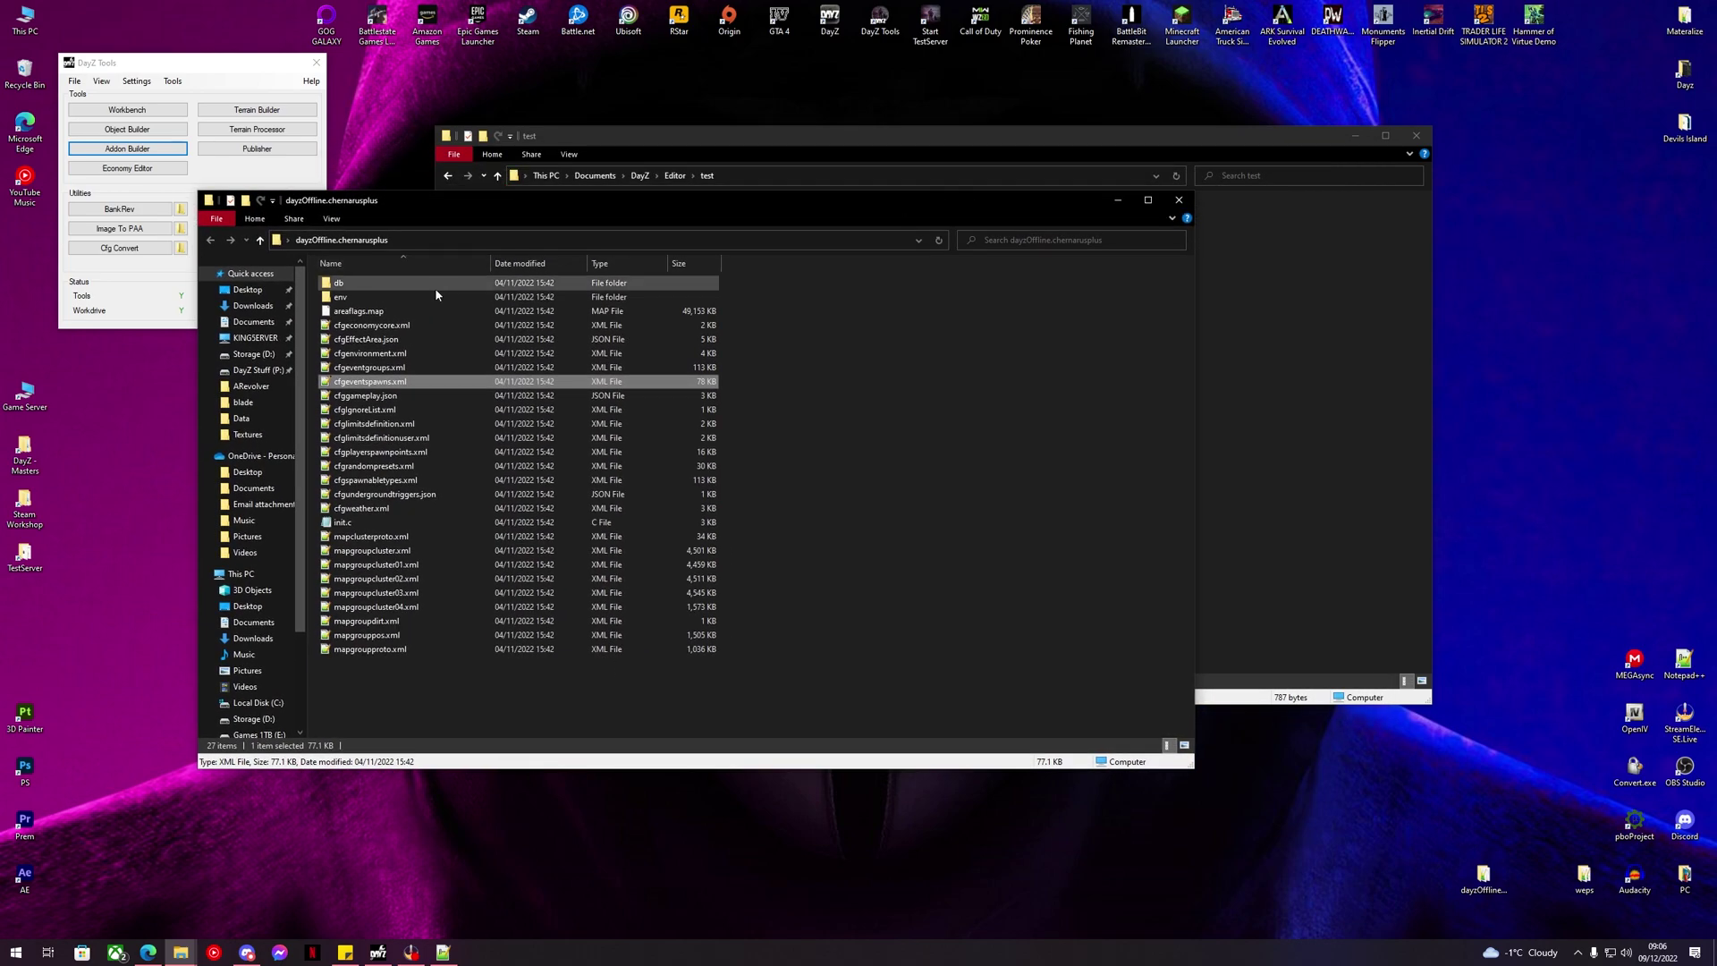
double_click(374, 283)
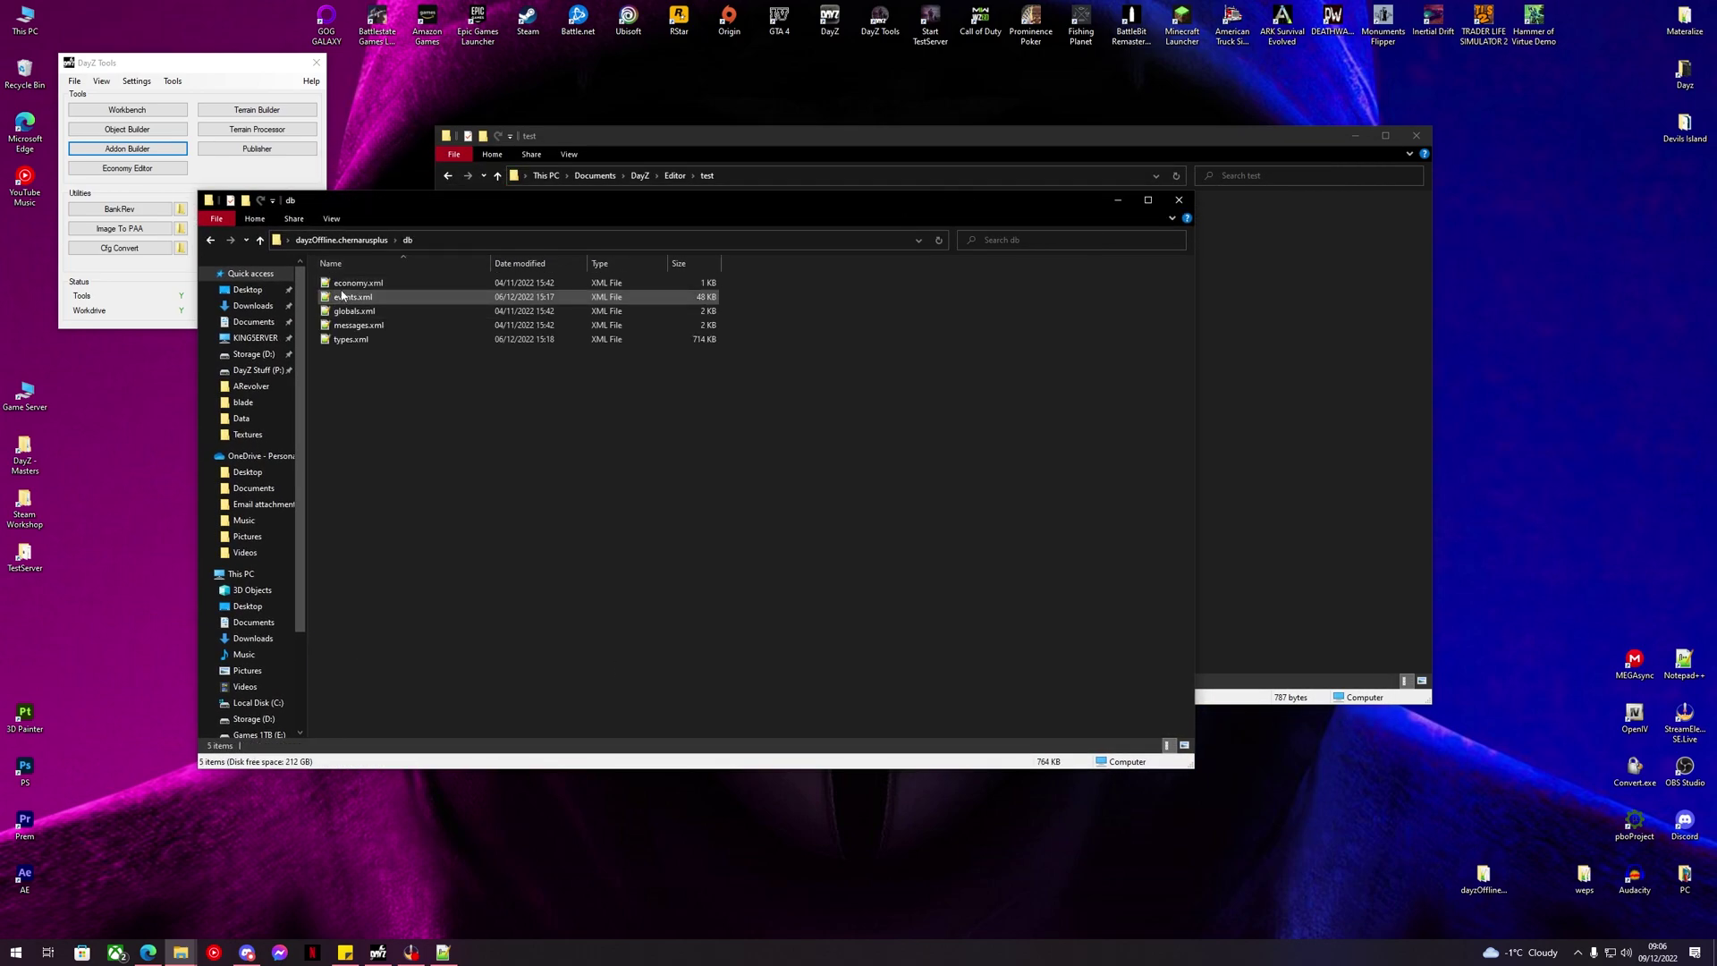
double_click(345, 297)
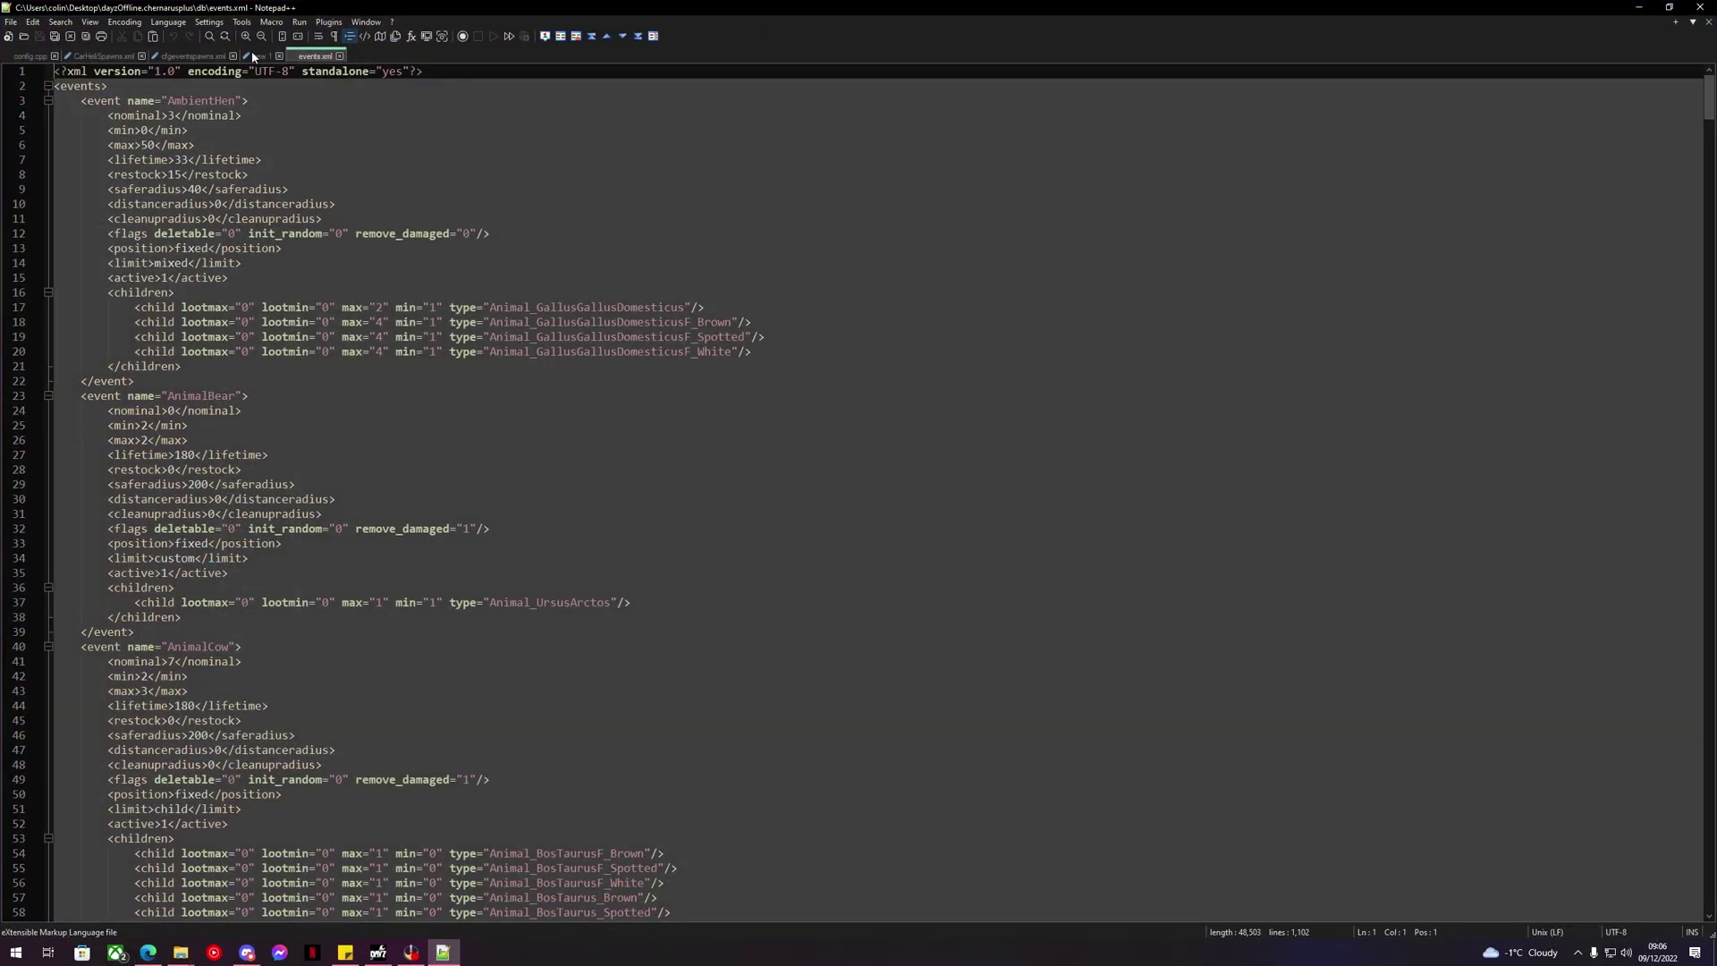
Copy the full VehicleHeliSpawn event from the new document into events.xml, after the VehicleTruck01 event and before the closing events tag.
left_click(256, 55)
key("ctrl+a")
key("ctrl+c")
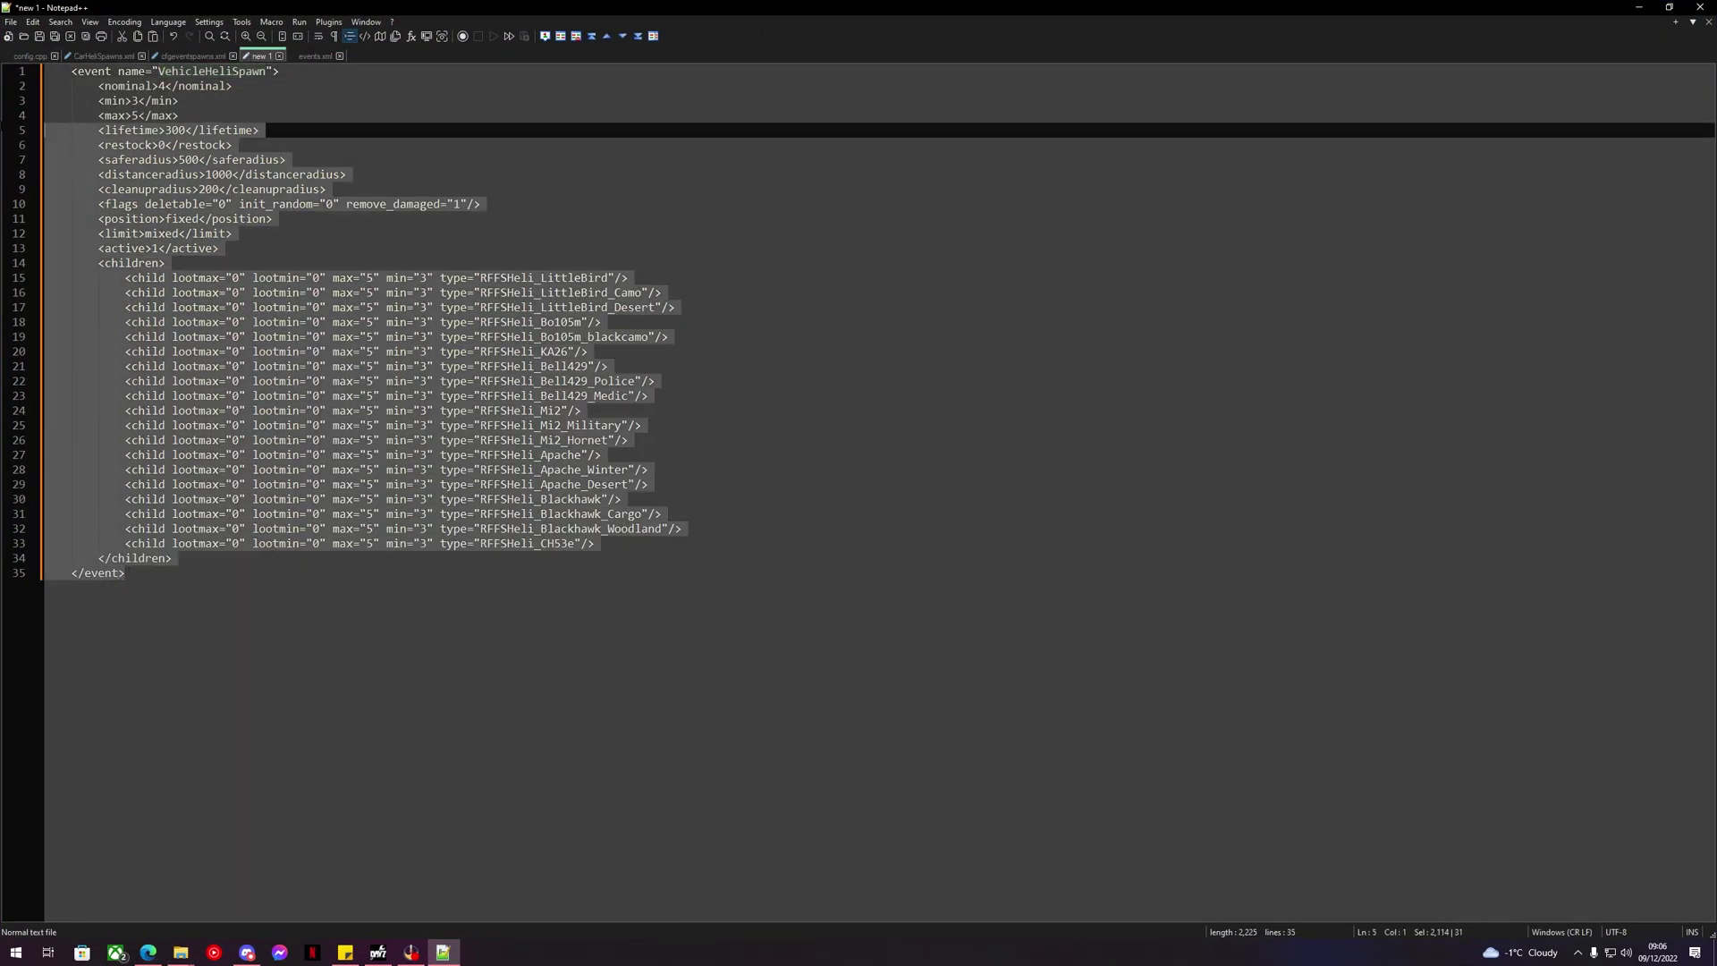
left_click(315, 55)
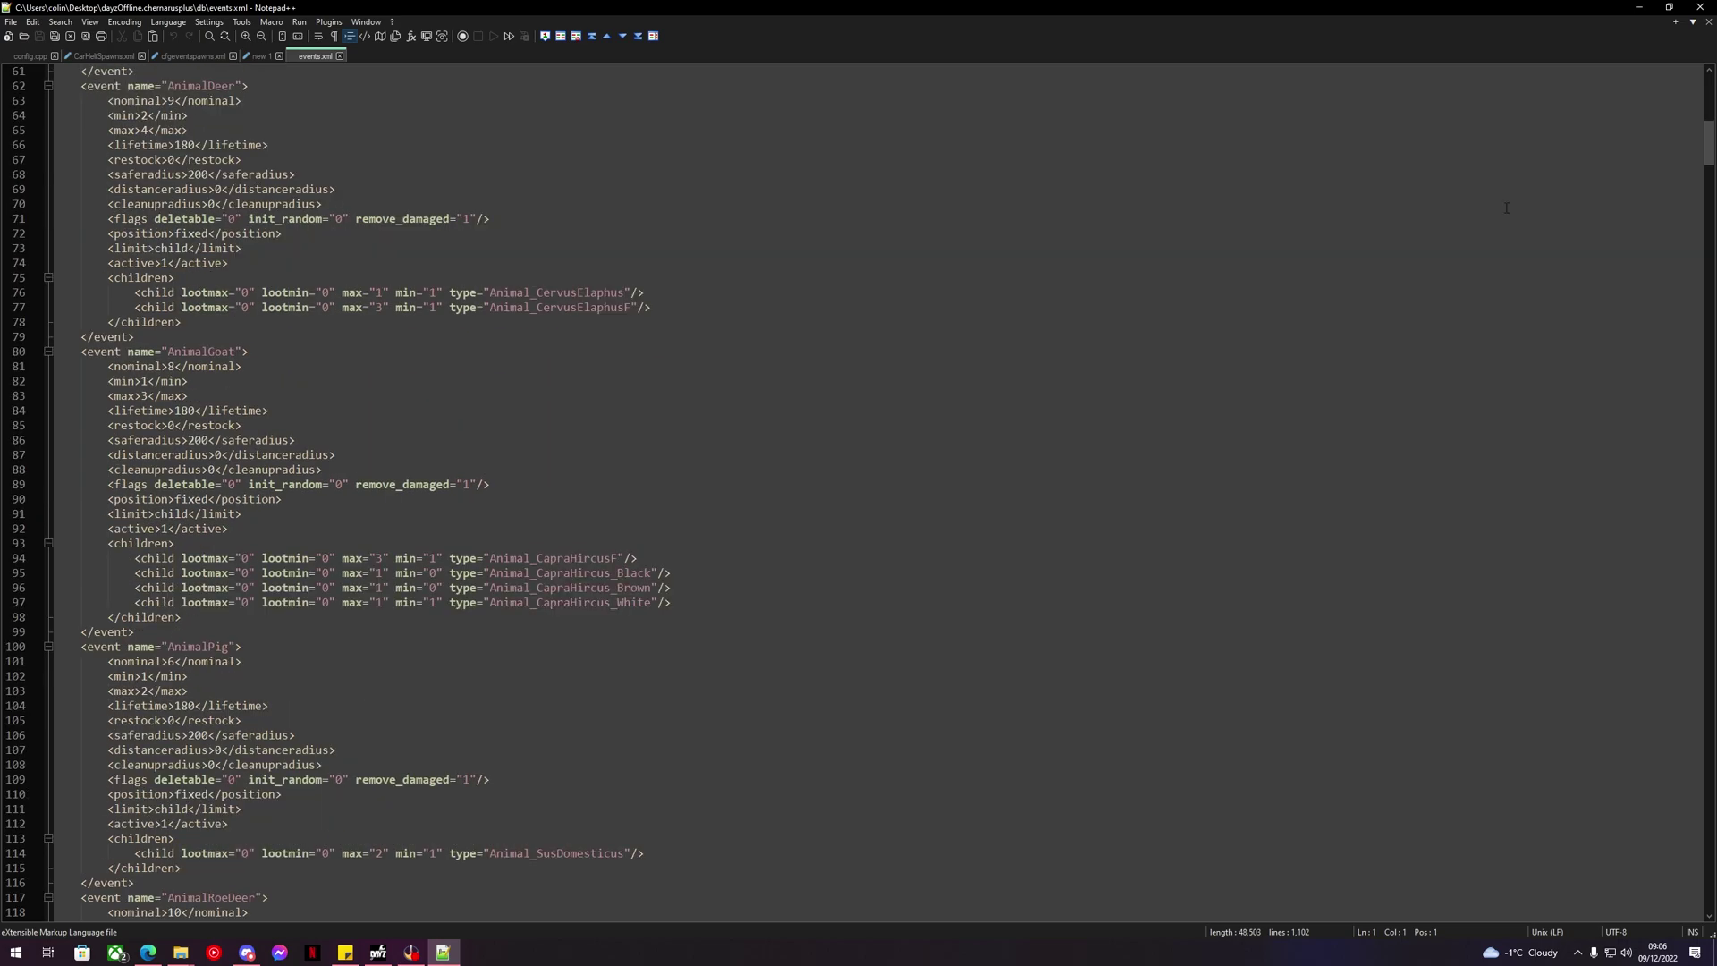
left_click_drag(1706, 143, 1656, 904)
left_click(152, 887)
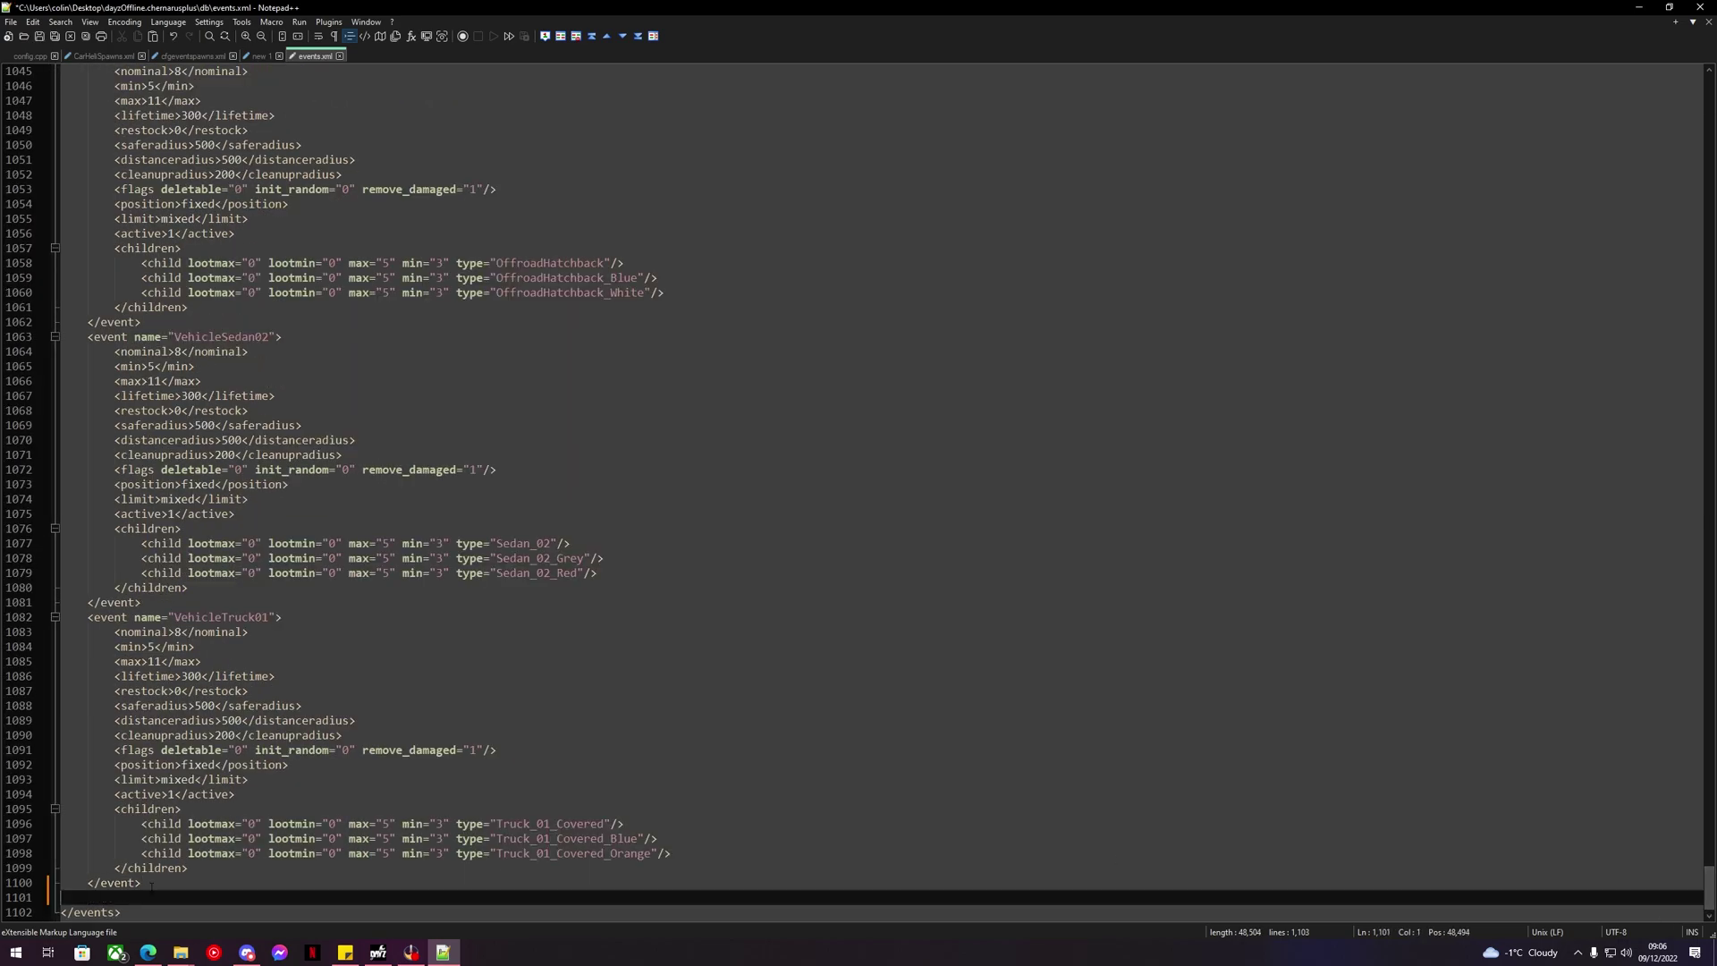
key("ctrl+v")
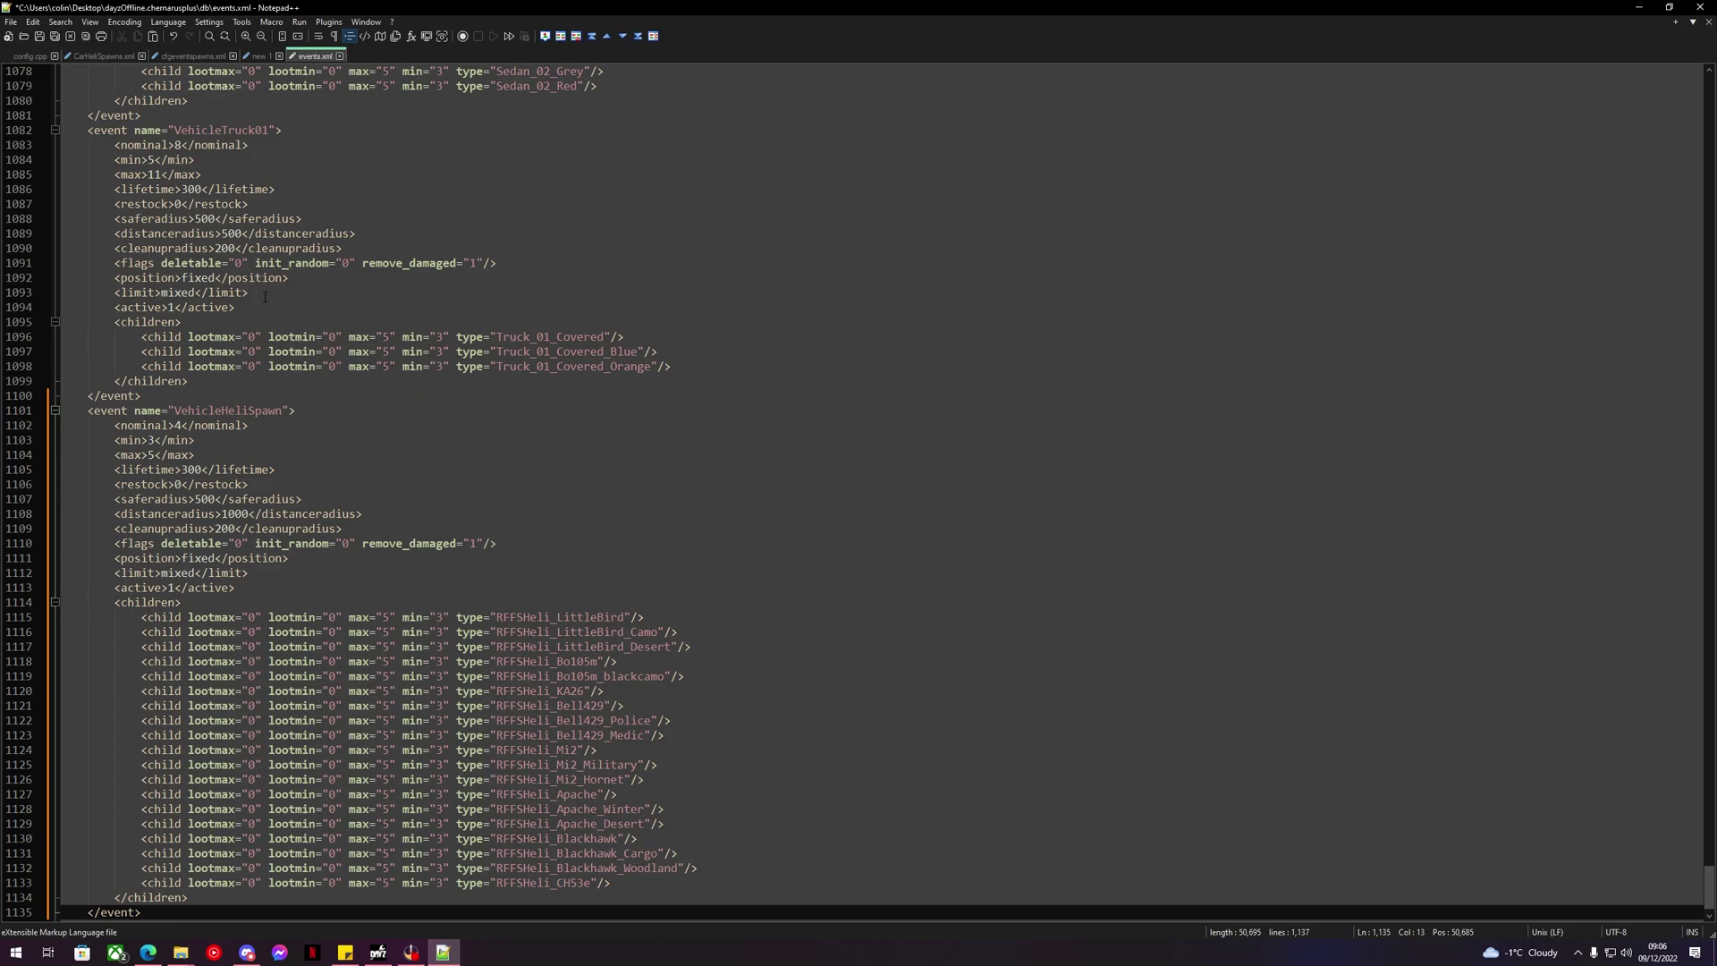
Compare the VehicleHeliSpawn event name in events.xml with the one in cfgeventspawns.xml.
scroll(265, 297, "down", 1)
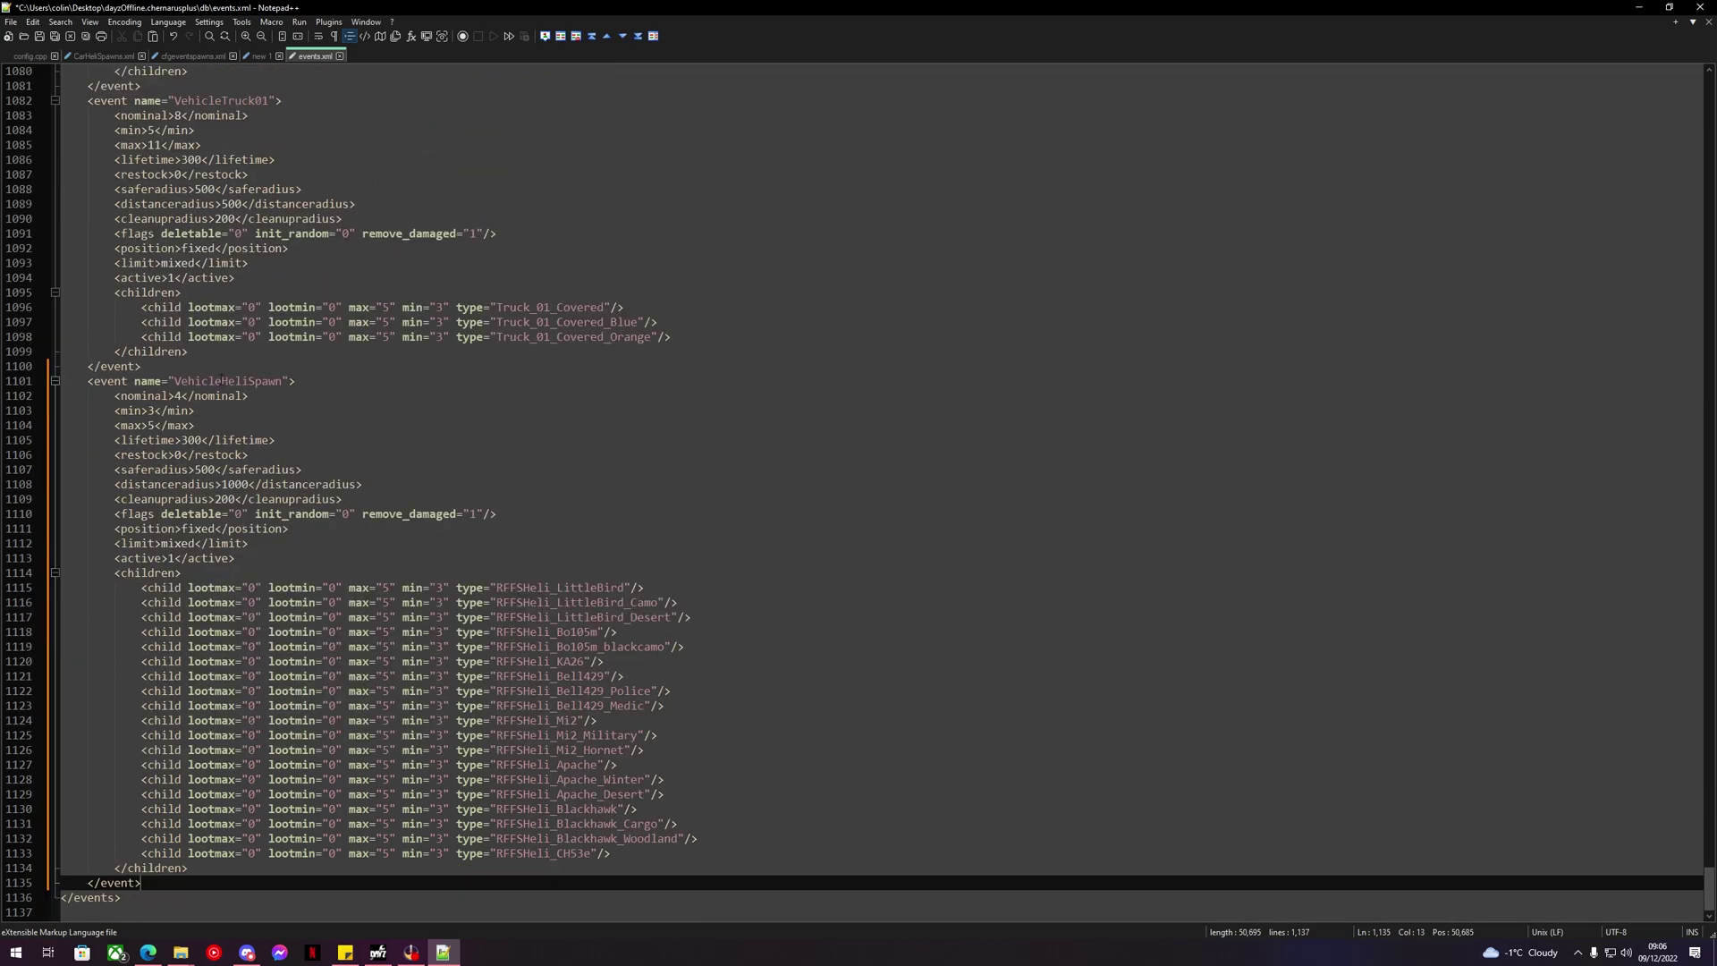
double_click(221, 381)
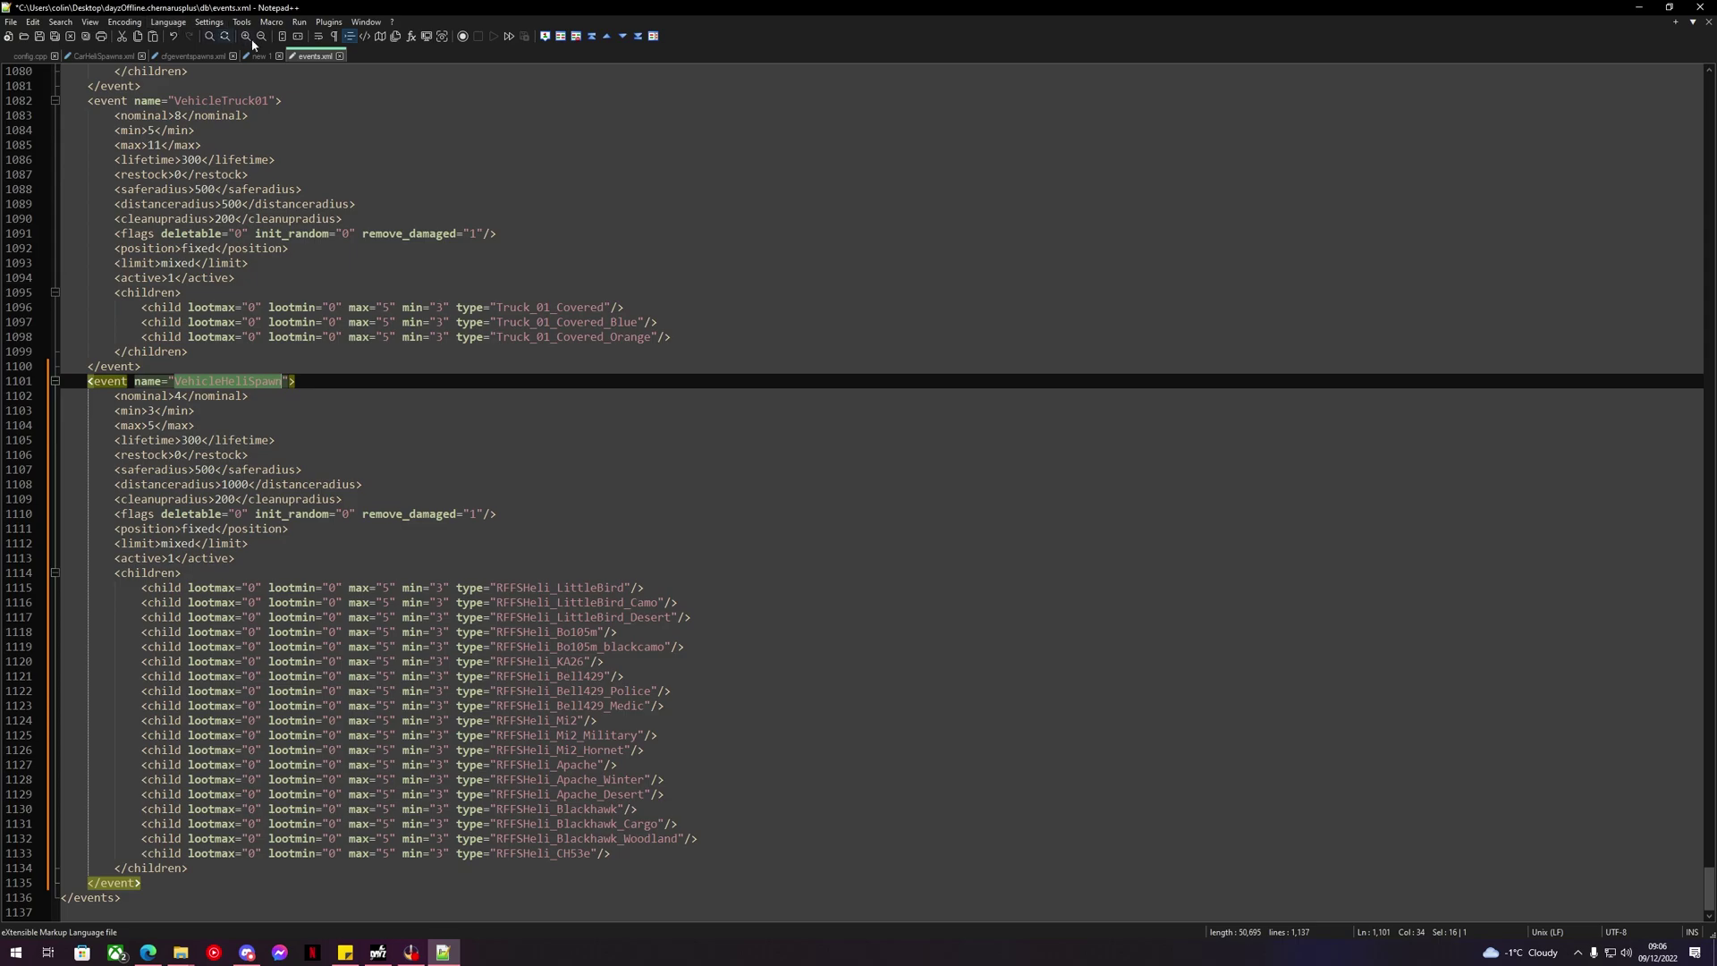
left_click(188, 56)
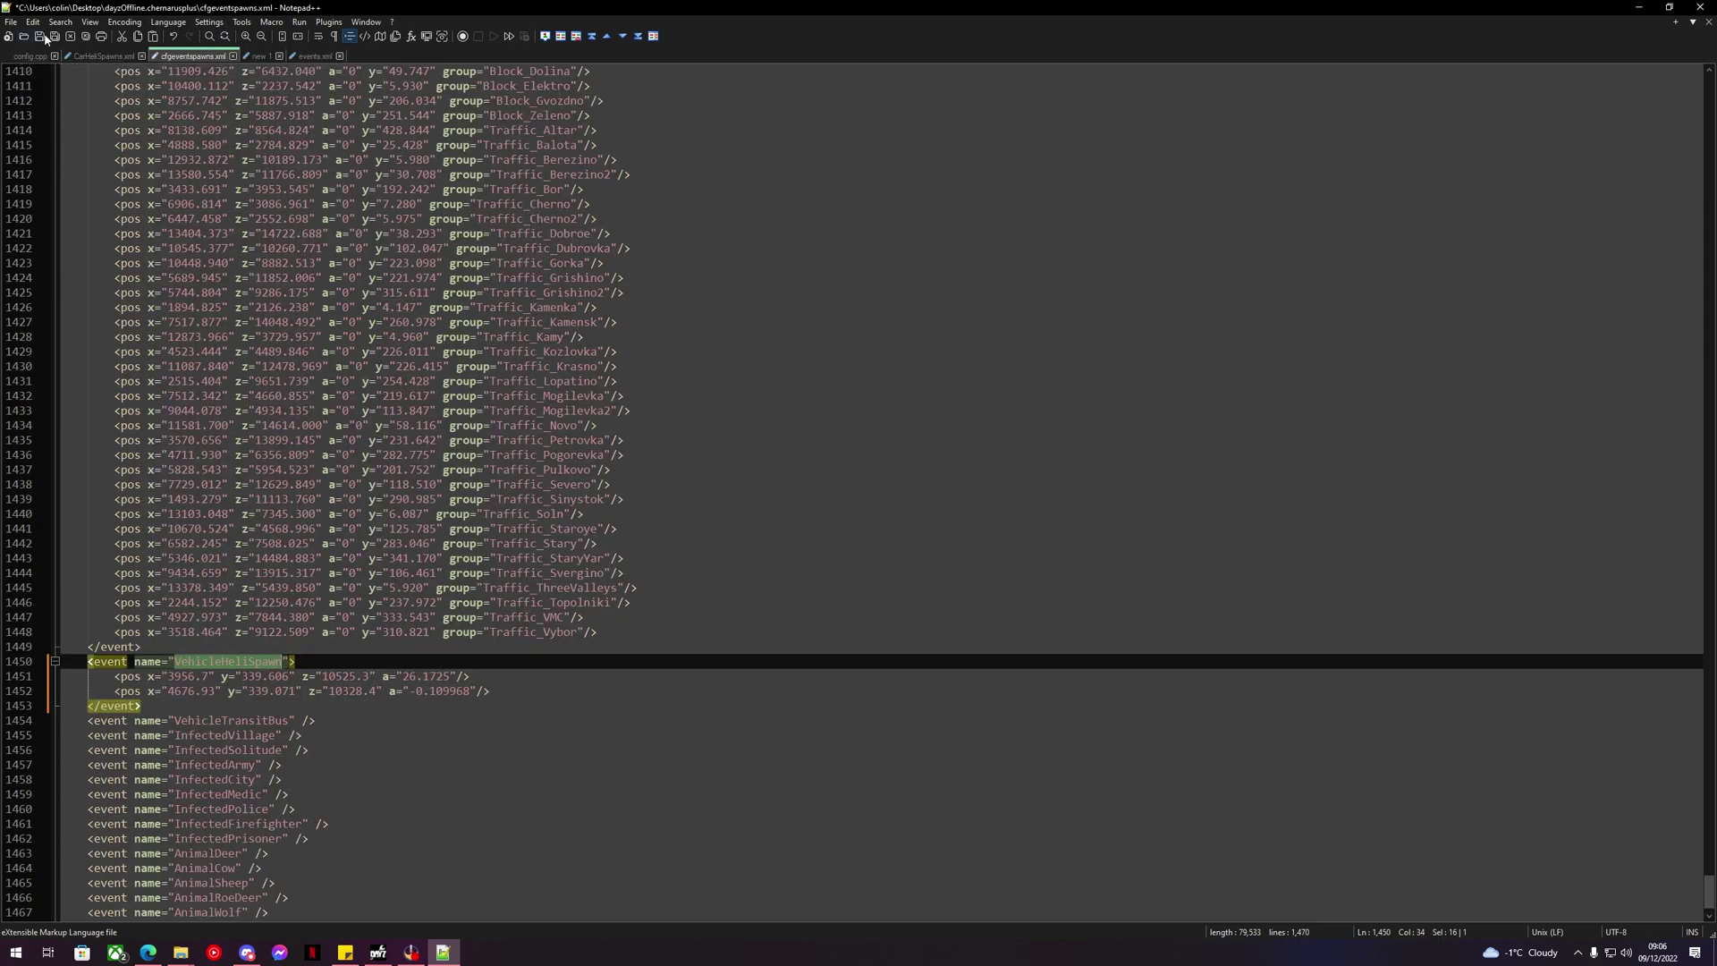
scroll(293, 488, "up", 15)
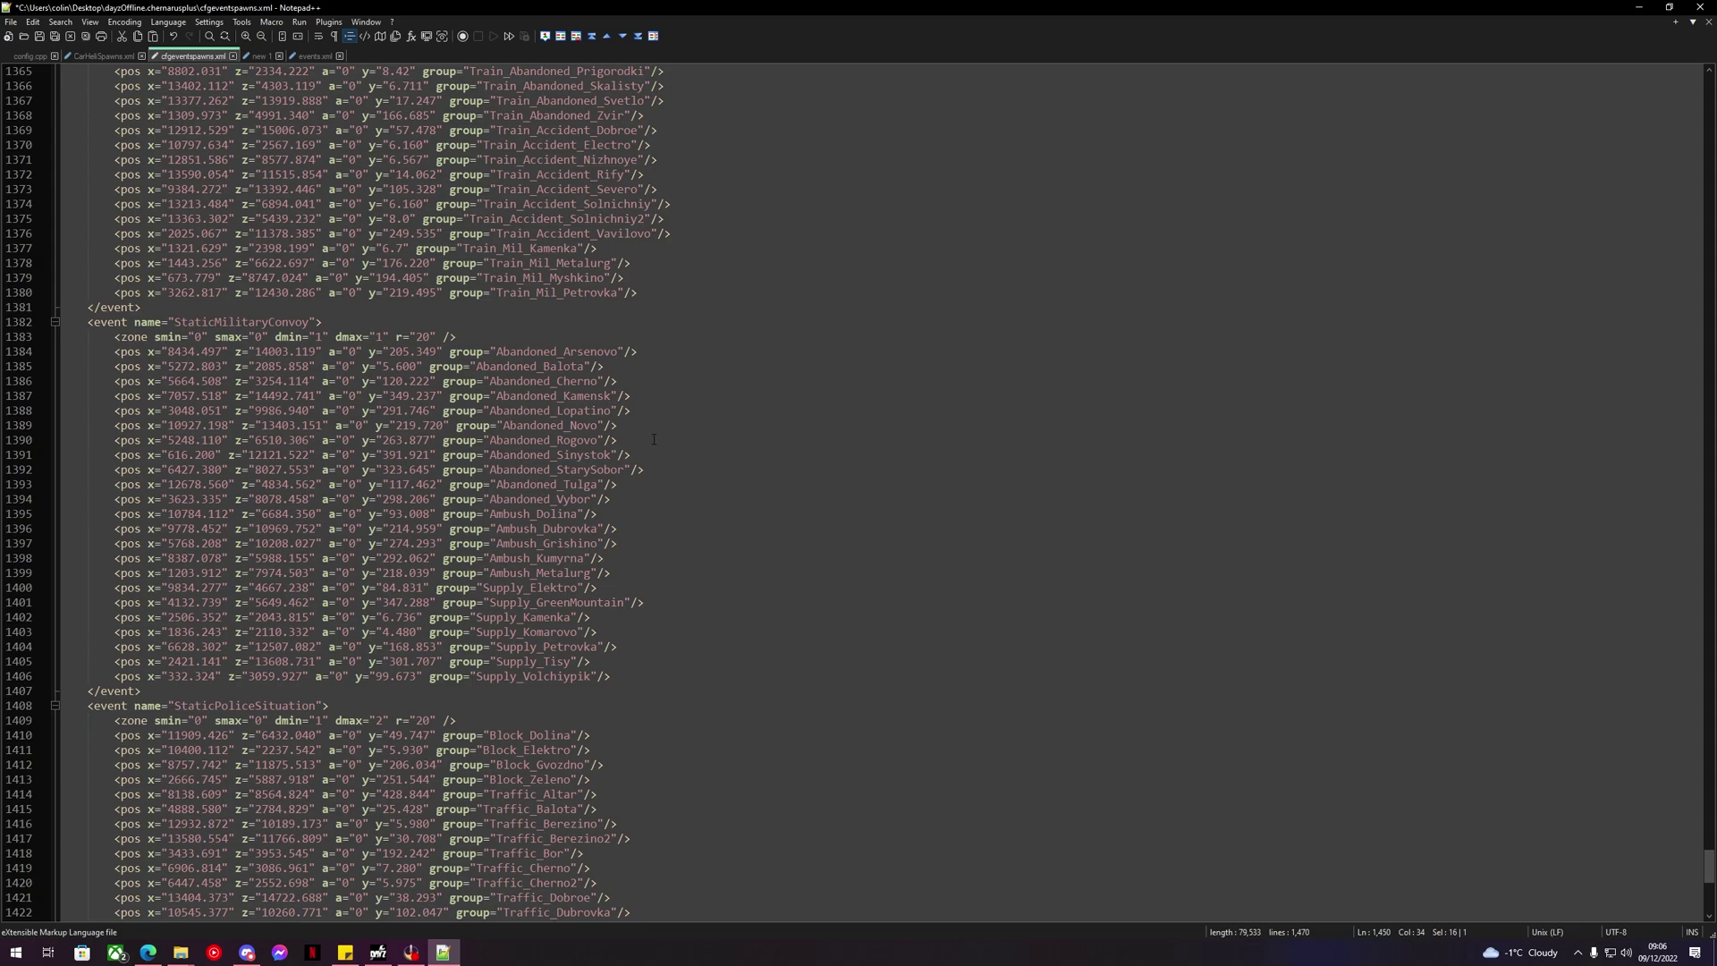
left_click(303, 57)
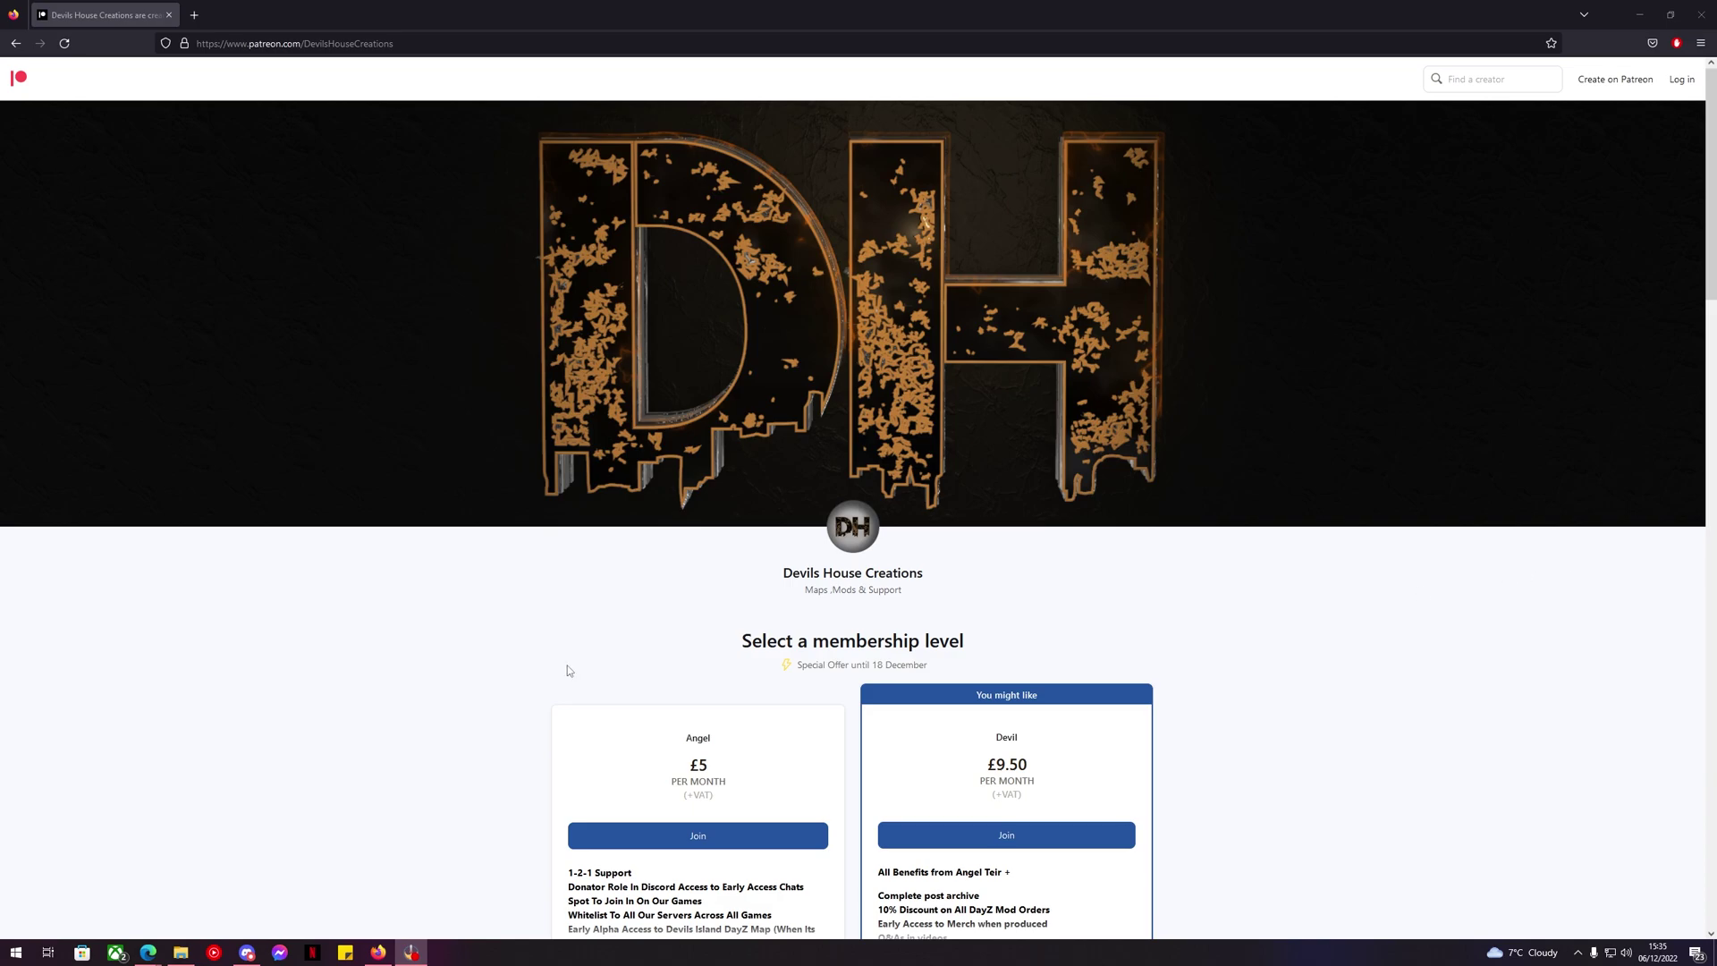
Review the Angel and Devil membership levels on the Devils House Creations Patreon page in Firefox.
scroll(570, 670, "down", 2)
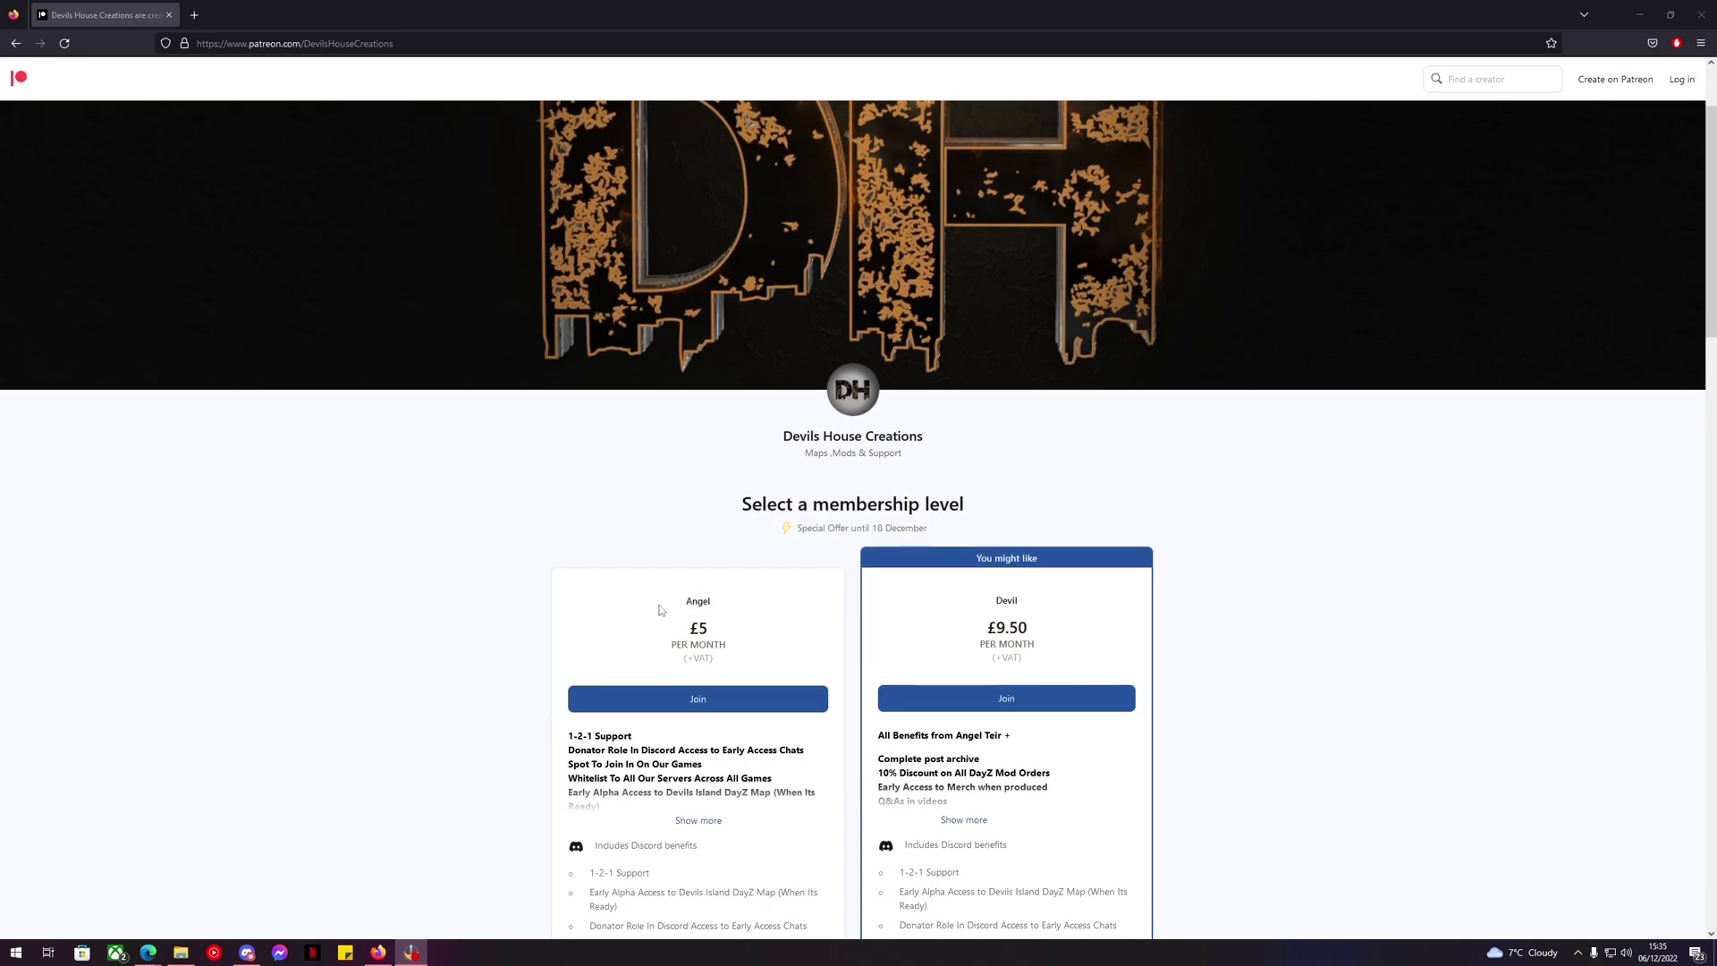
left_click_drag(682, 602, 713, 602)
left_click(999, 598)
scroll(1162, 630, "down", 2)
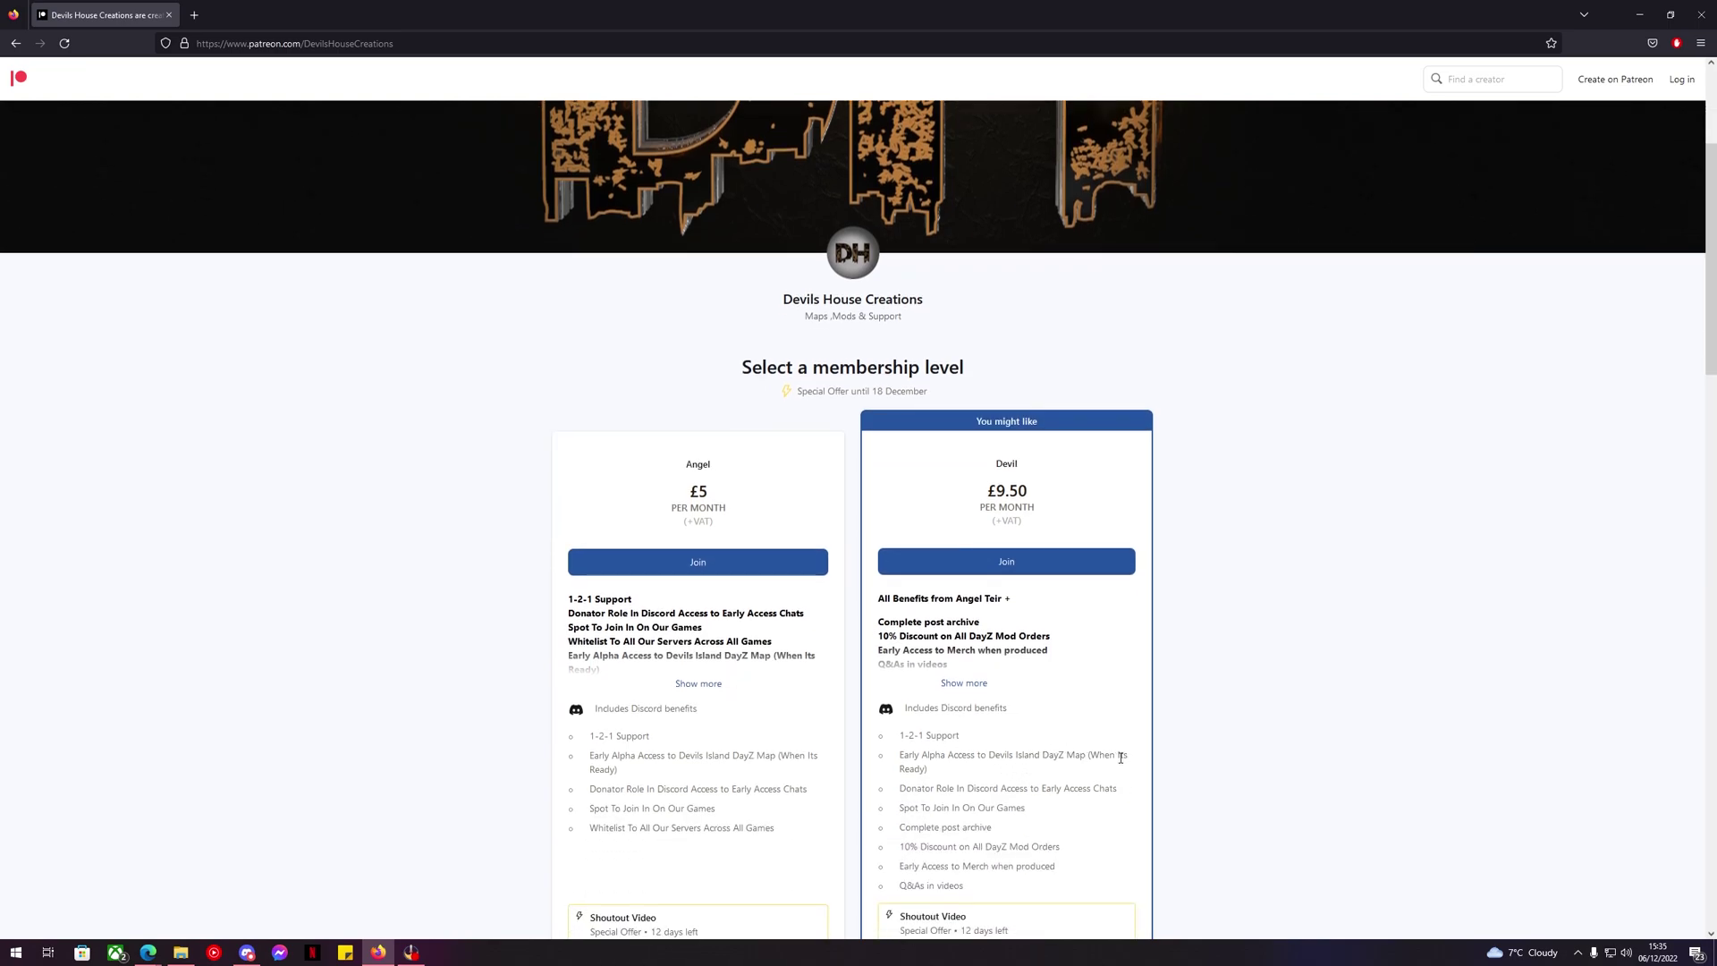
scroll(1189, 746, "up", 4)
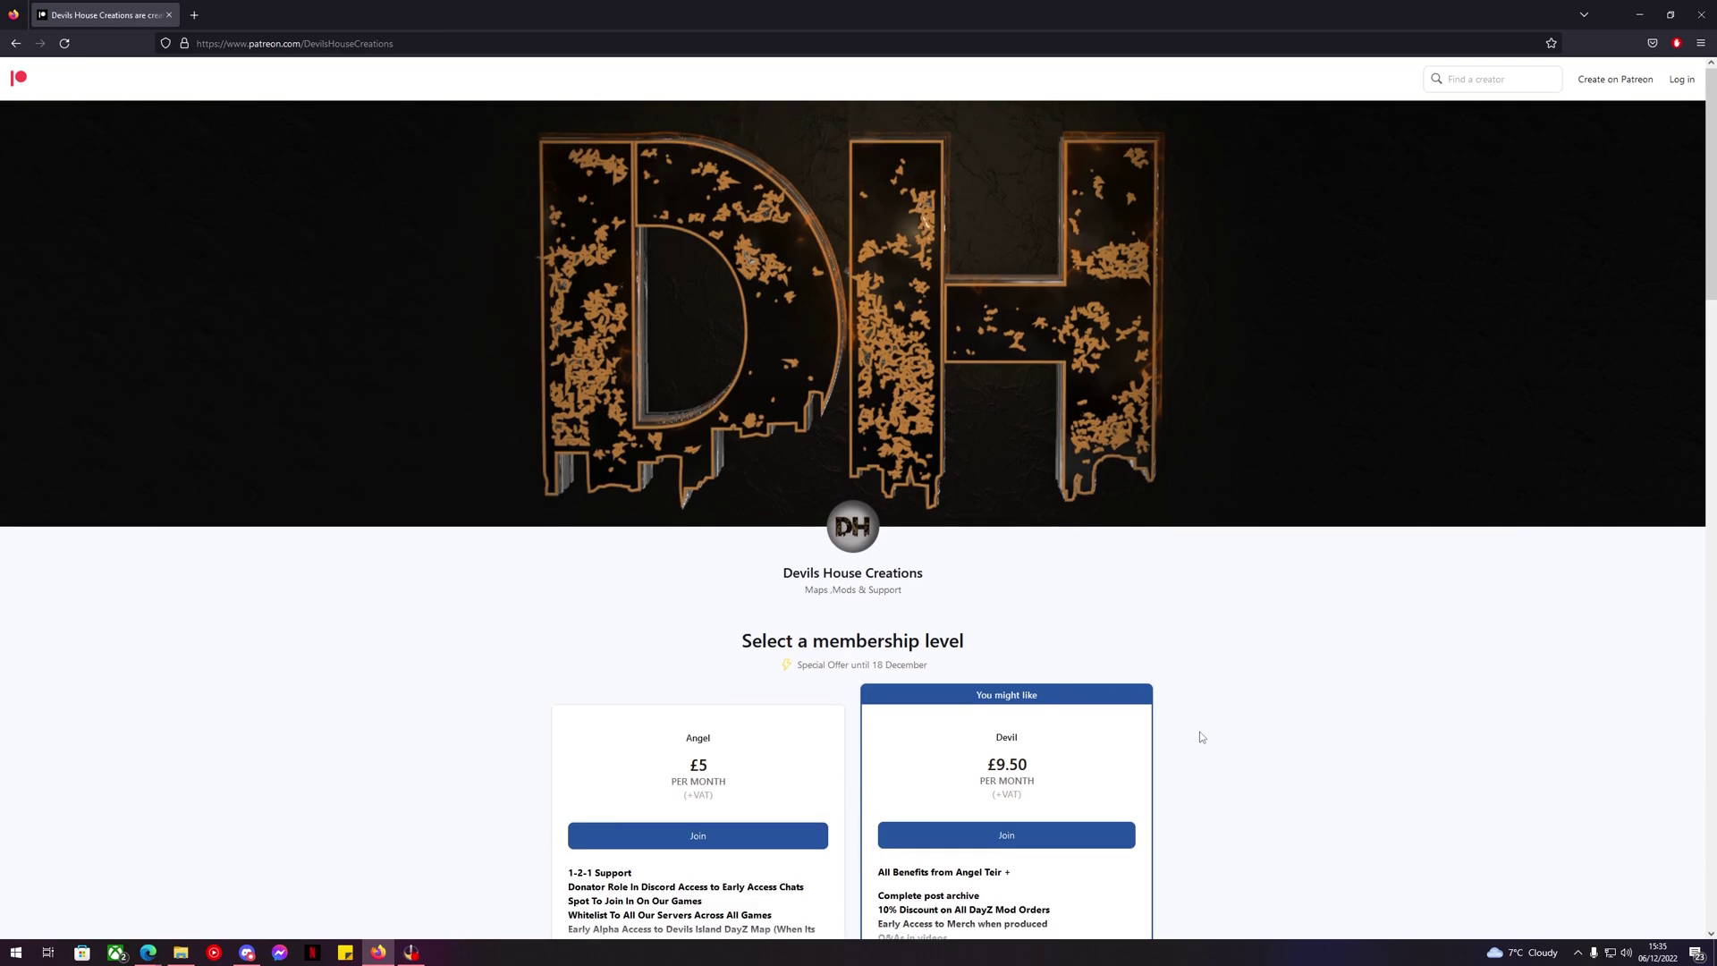